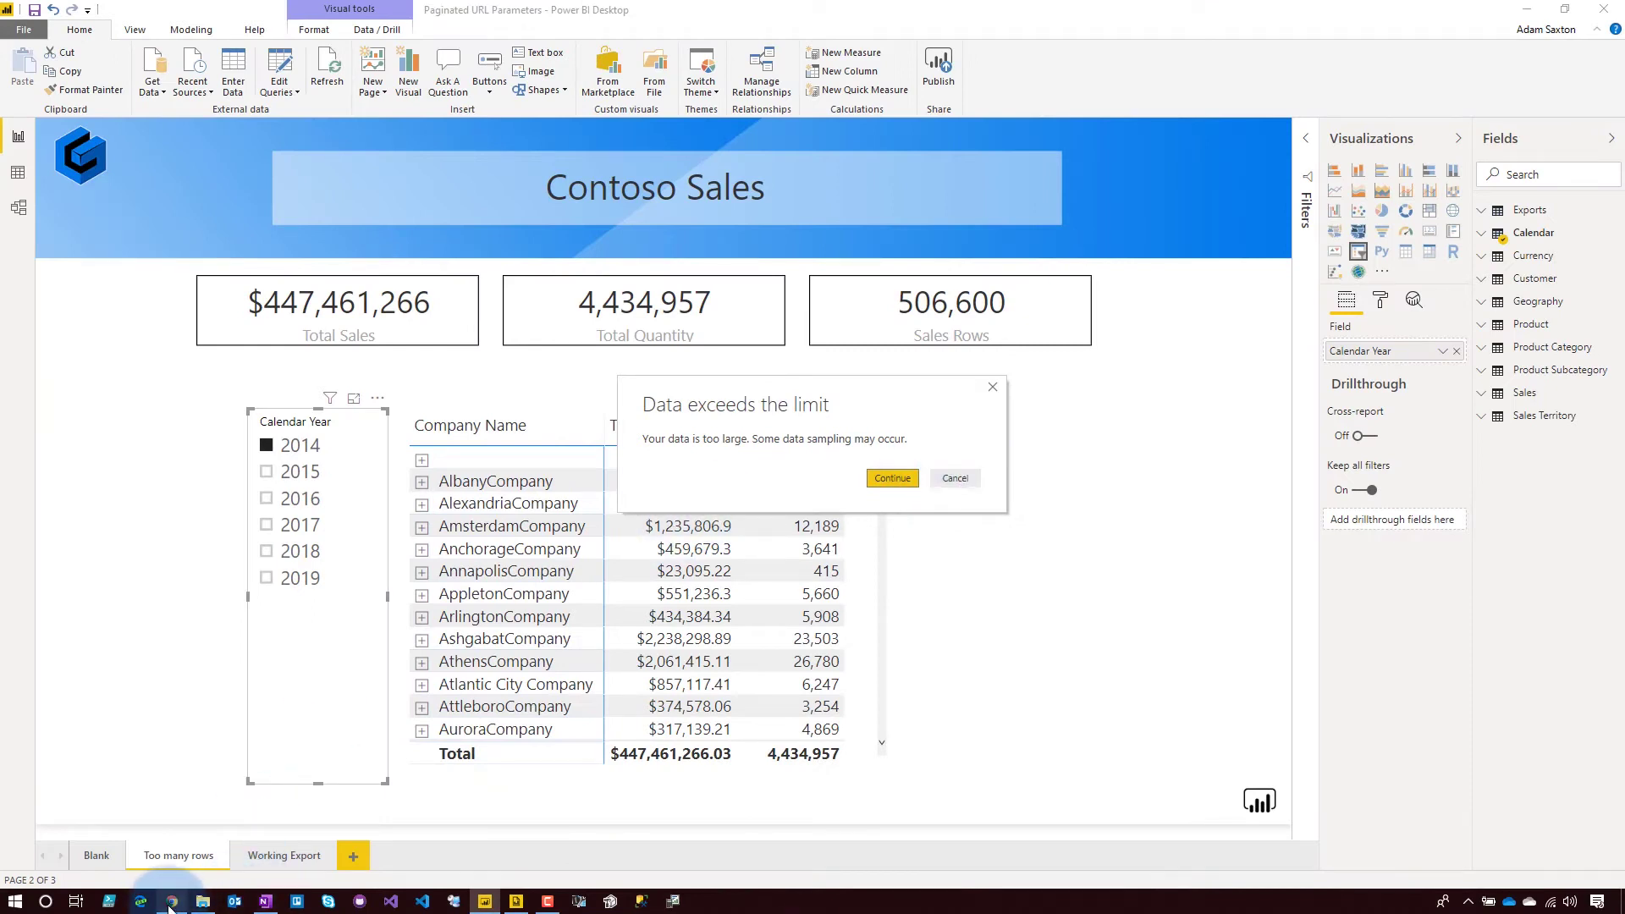
Step: Switch to the Power BI service in Chrome and open the Too many rows page of the AdventureWorks report Paginated URL Parameters
{"action": "left_click", "coordinate": [171, 902]}
{"action": "left_click", "coordinate": [334, 214]}
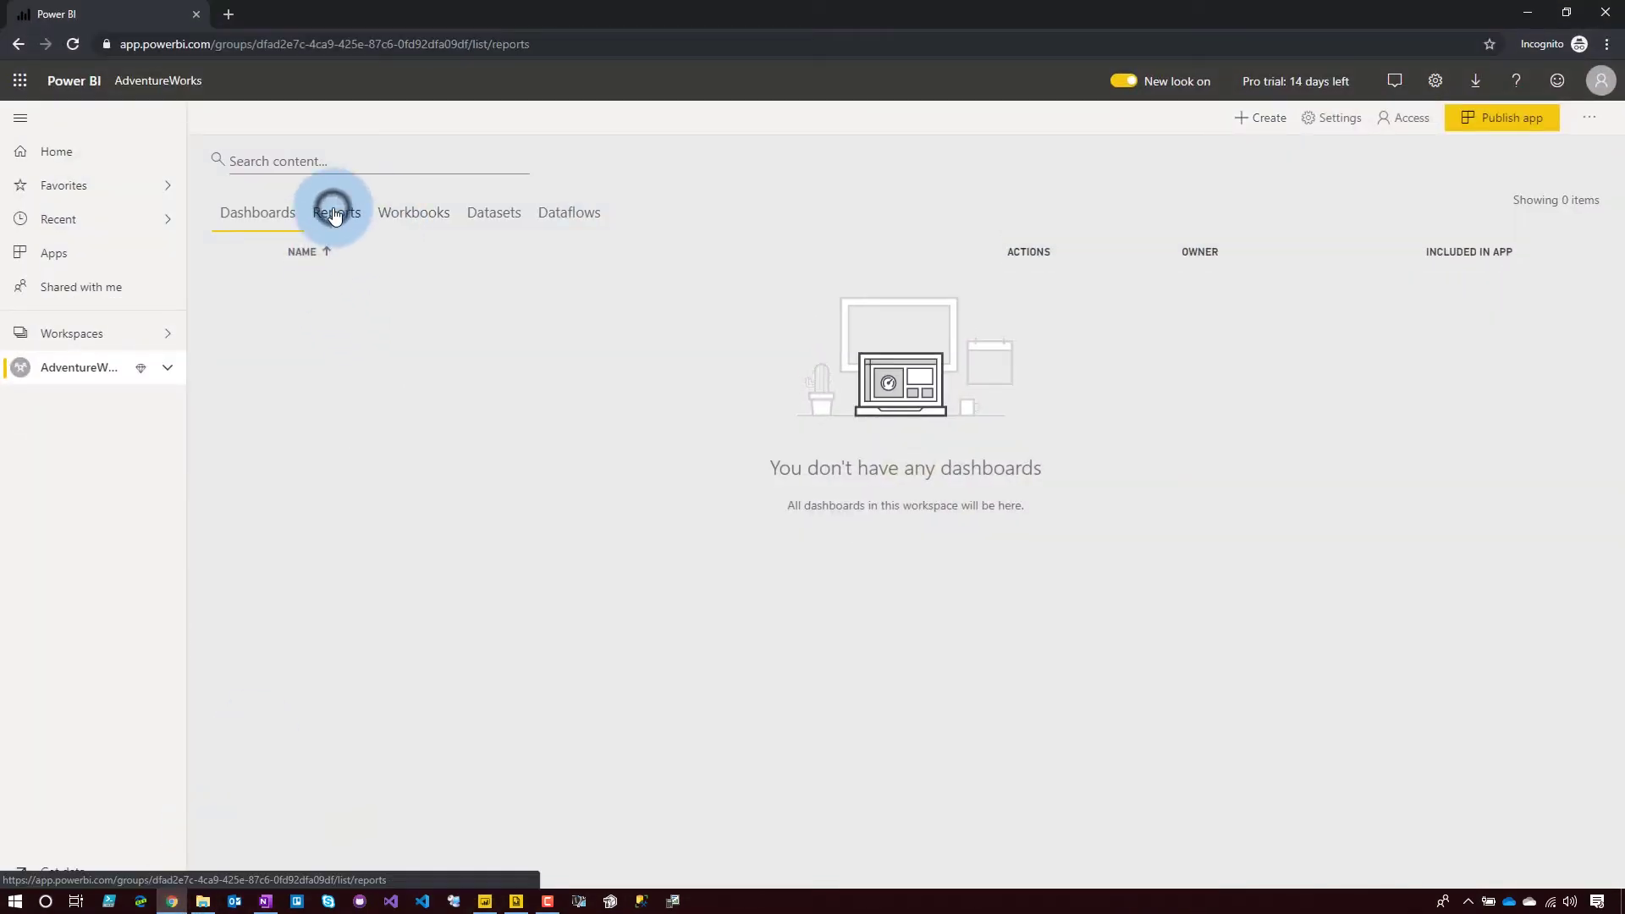
{"action": "left_click", "coordinate": [378, 291]}
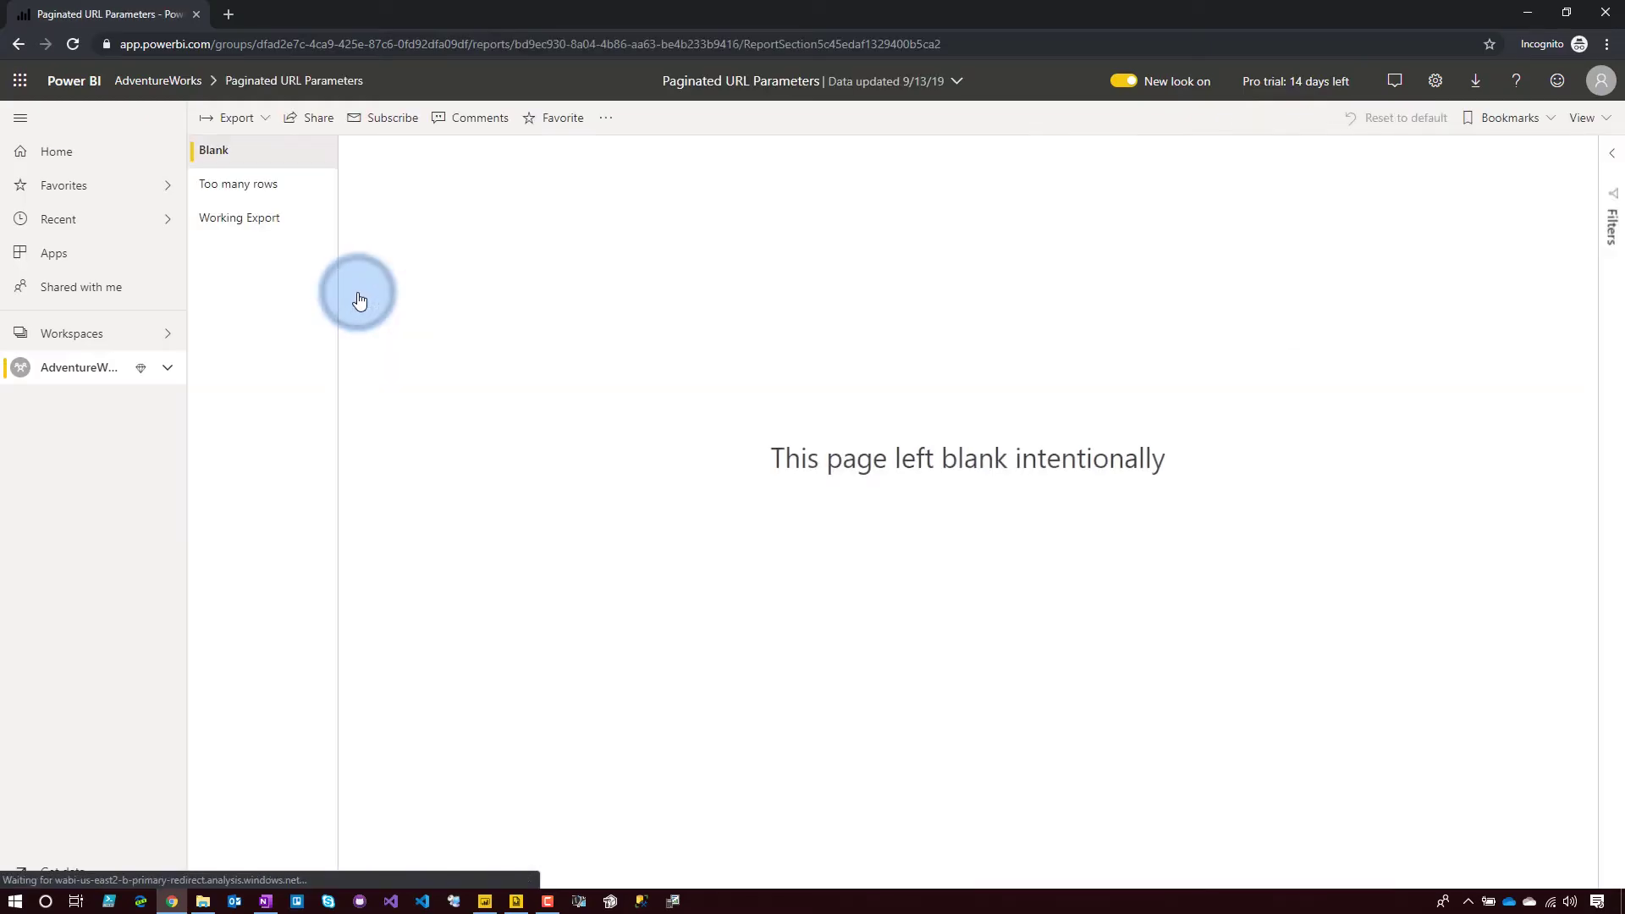
{"action": "left_click", "coordinate": [243, 182]}
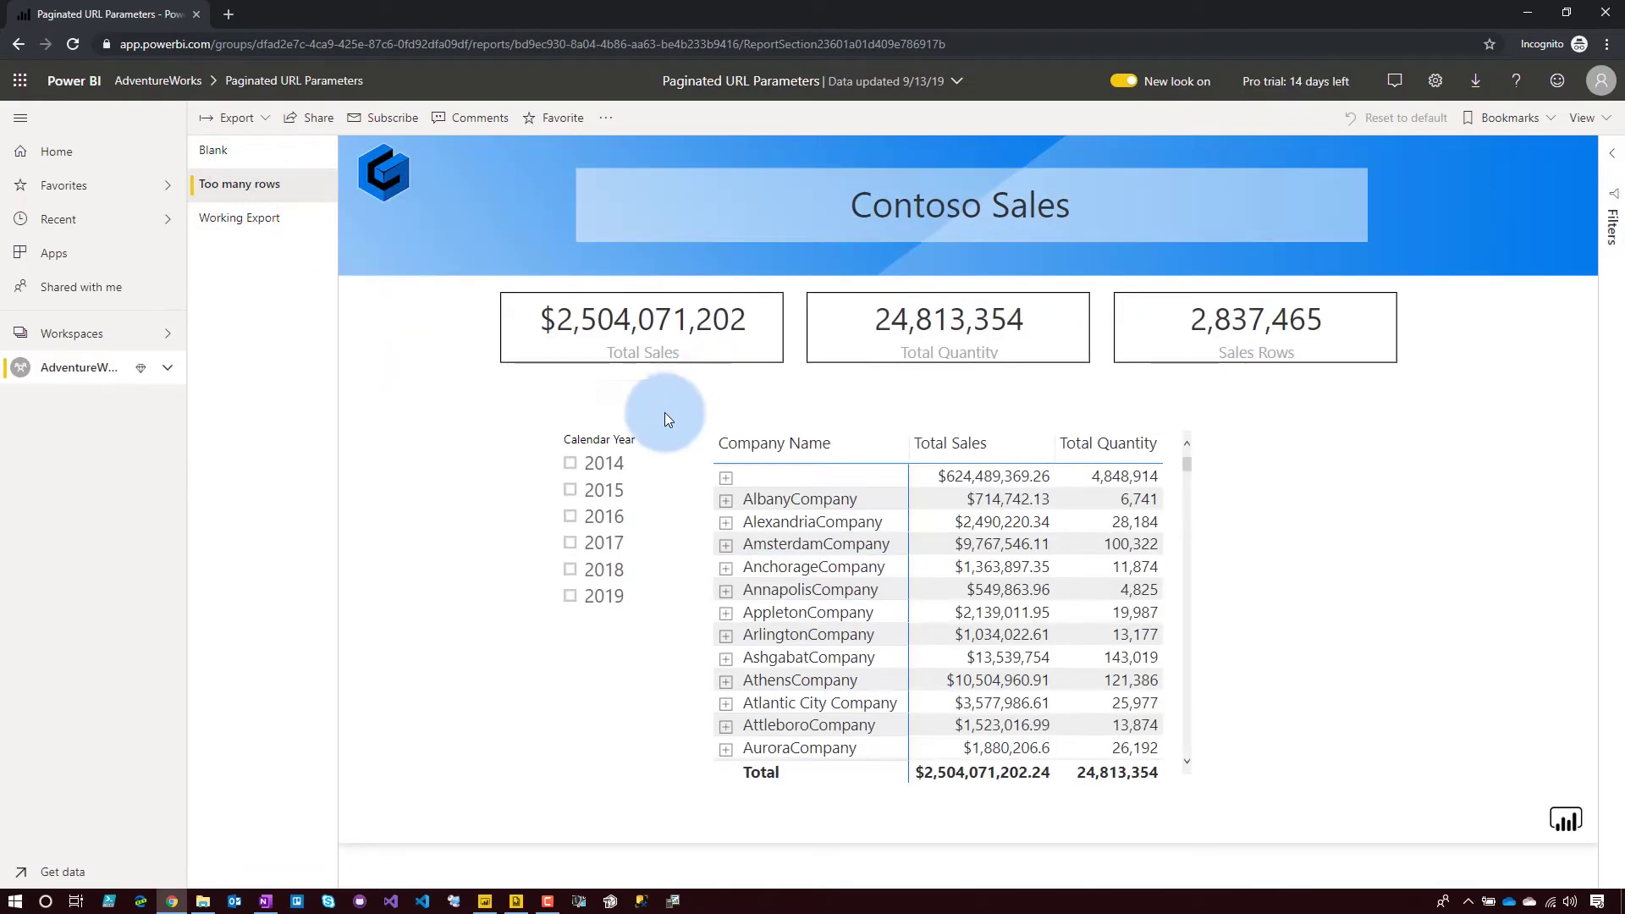
Step: Export the company sales table filtered to 2014 as summarized .xlsx data, and open data.xlsx to inspect its sales order column
{"action": "left_click", "coordinate": [595, 471]}
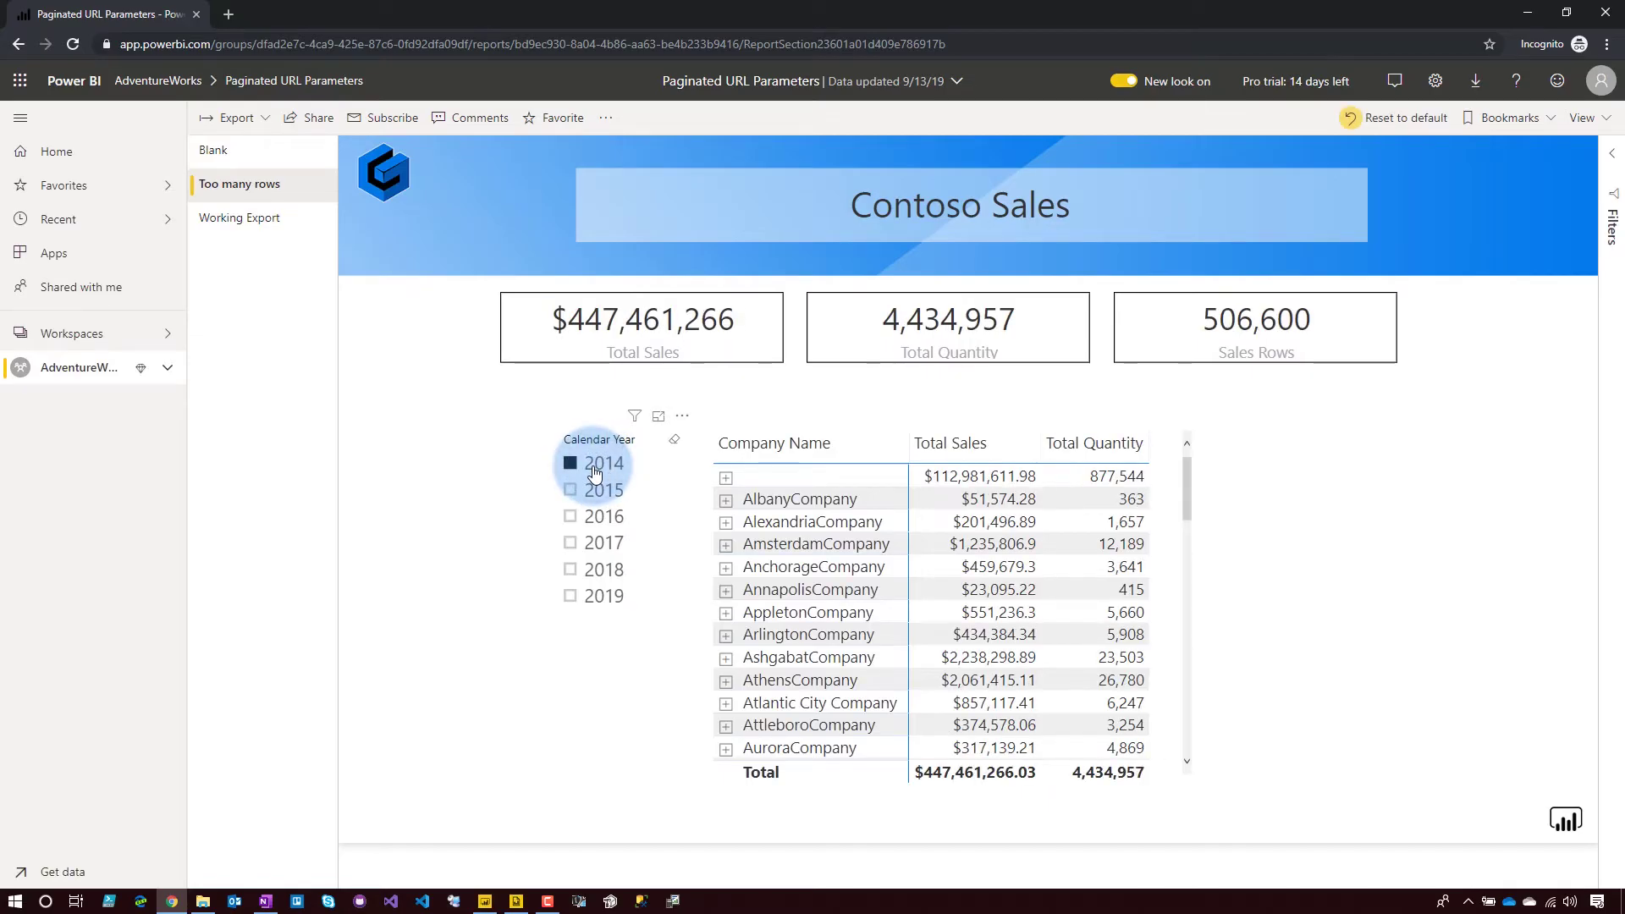
{"action": "left_click", "coordinate": [1185, 418]}
{"action": "left_click", "coordinate": [1247, 467]}
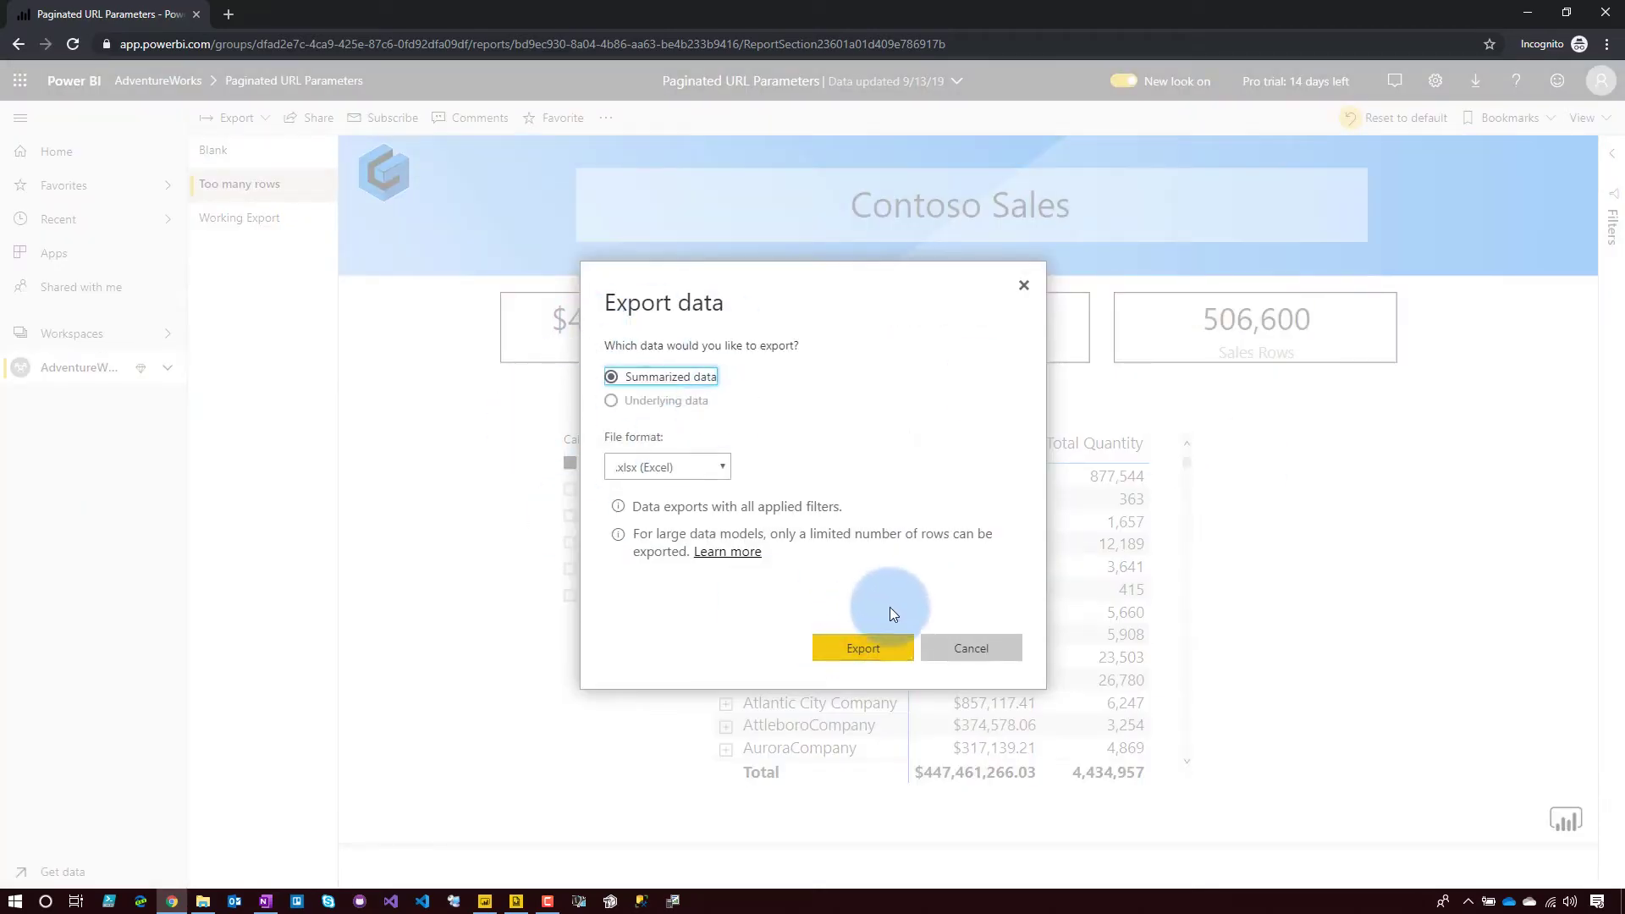
{"action": "left_click", "coordinate": [855, 648]}
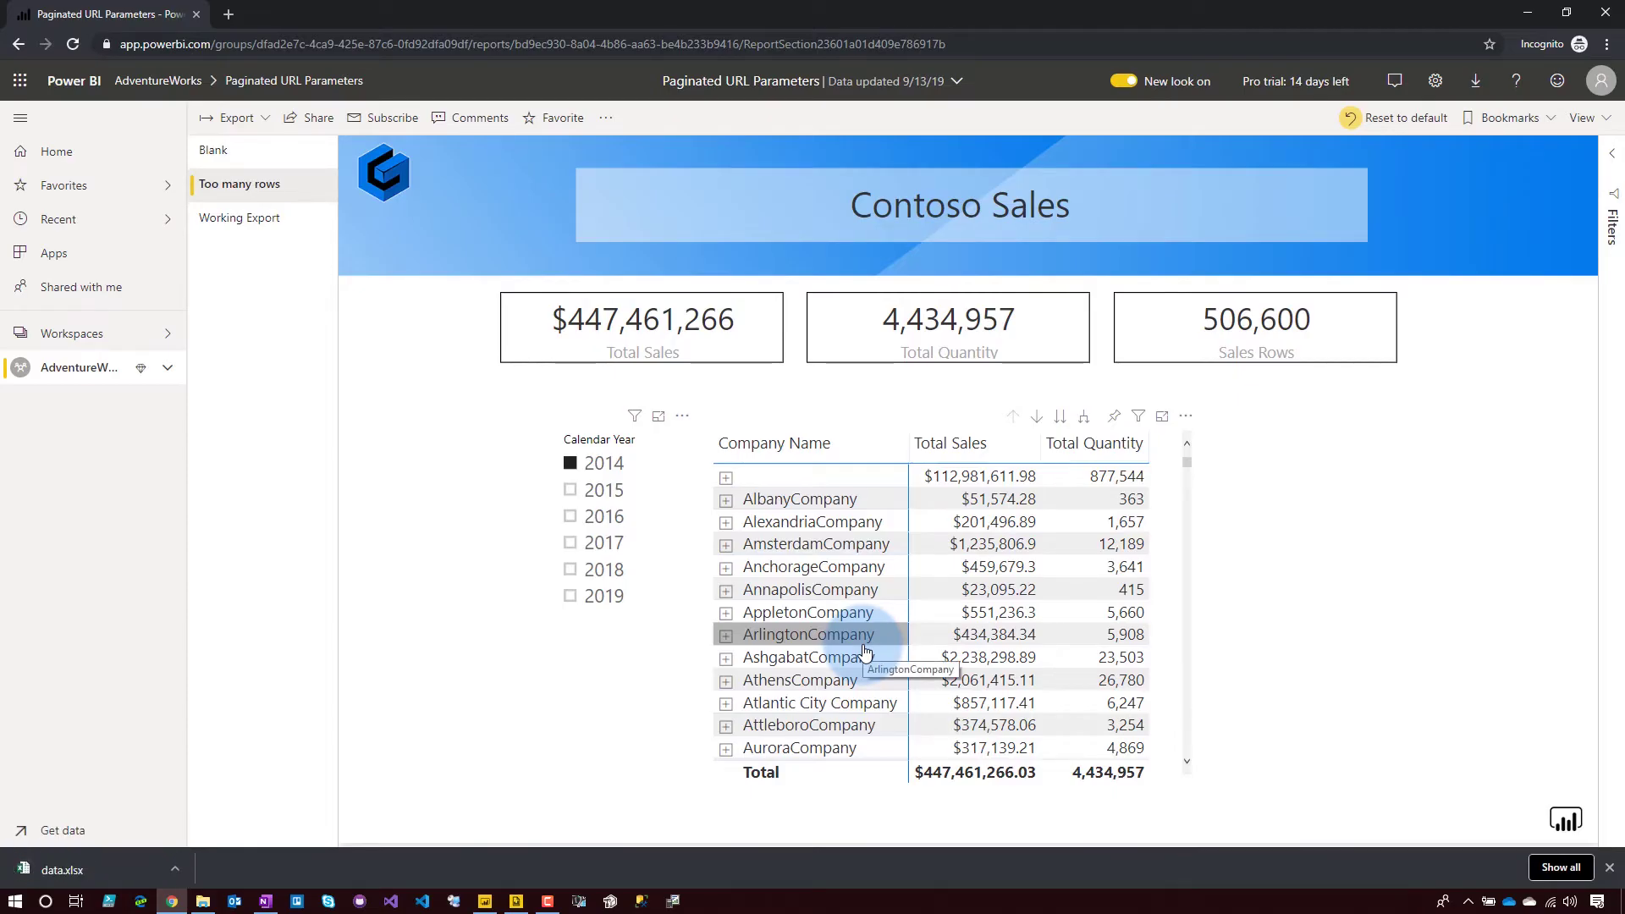
{"action": "left_click", "coordinate": [64, 869]}
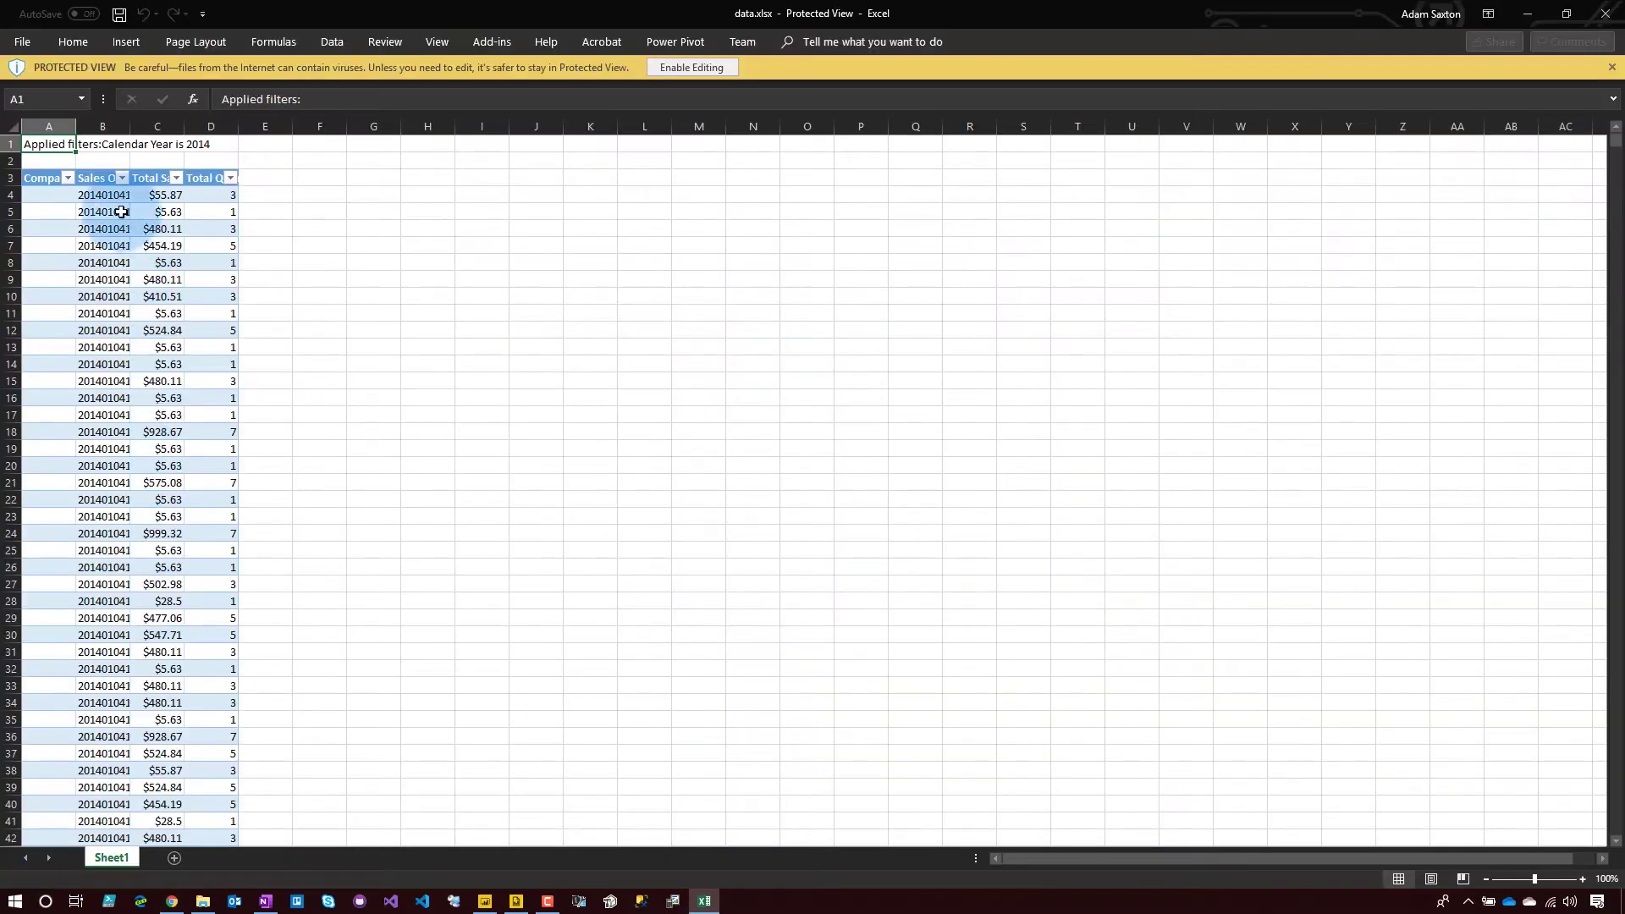
{"action": "left_click", "coordinate": [108, 120]}
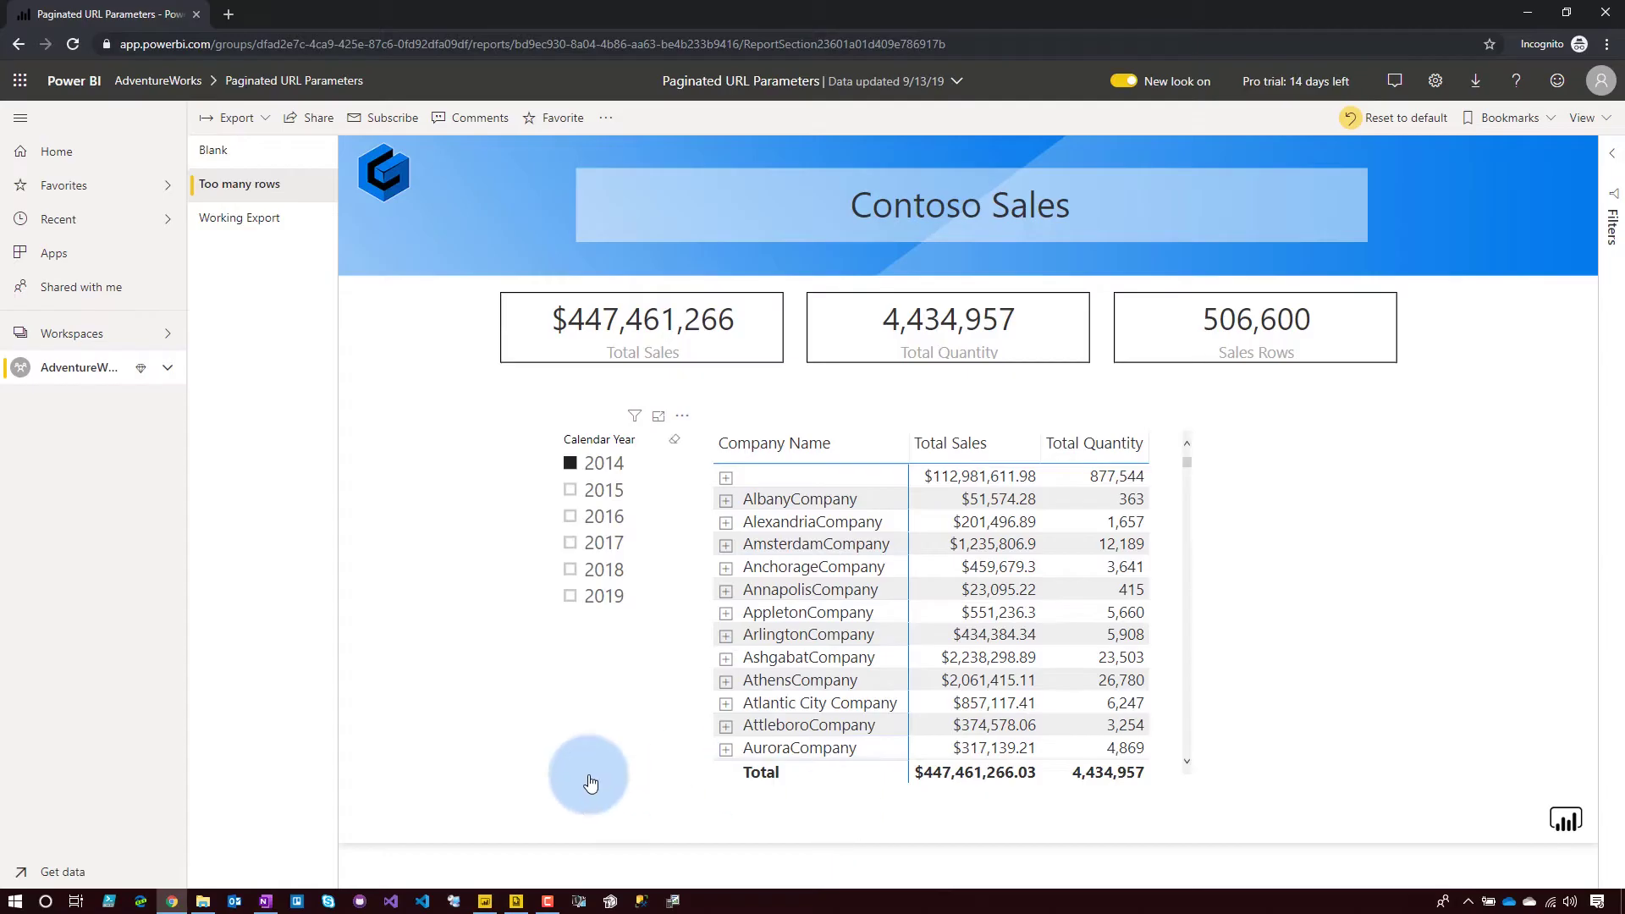
Step: Switch to Power BI Desktop, continue past the data limit dialog, and view the Working Export page
{"action": "left_click", "coordinate": [485, 899]}
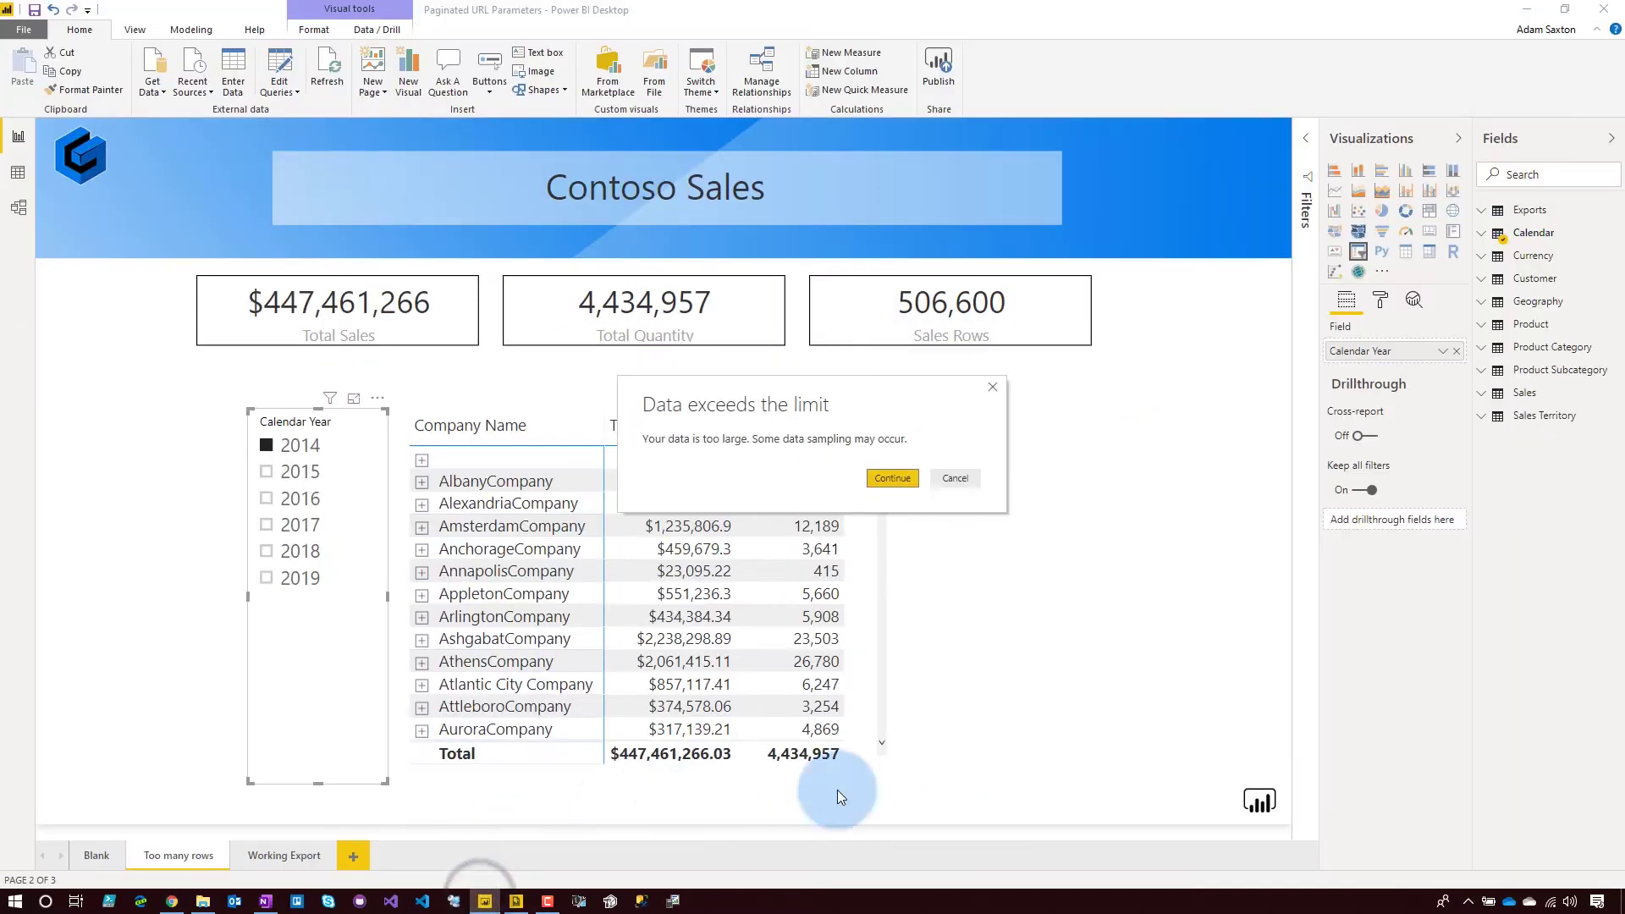
{"action": "left_click", "coordinate": [896, 477]}
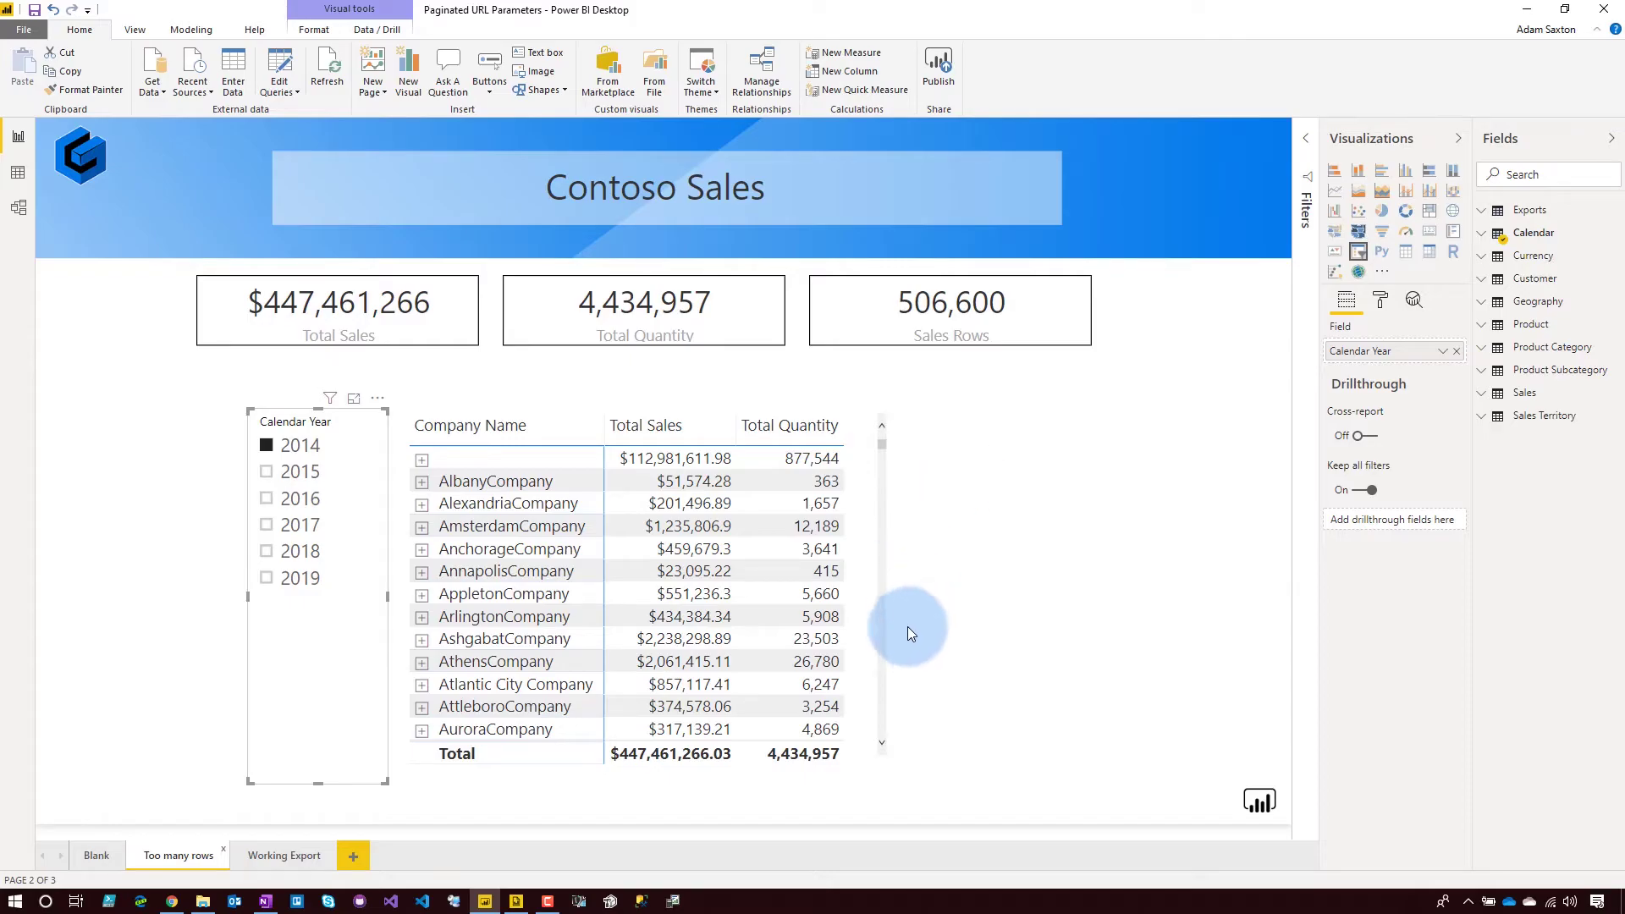
{"action": "left_click", "coordinate": [262, 860]}
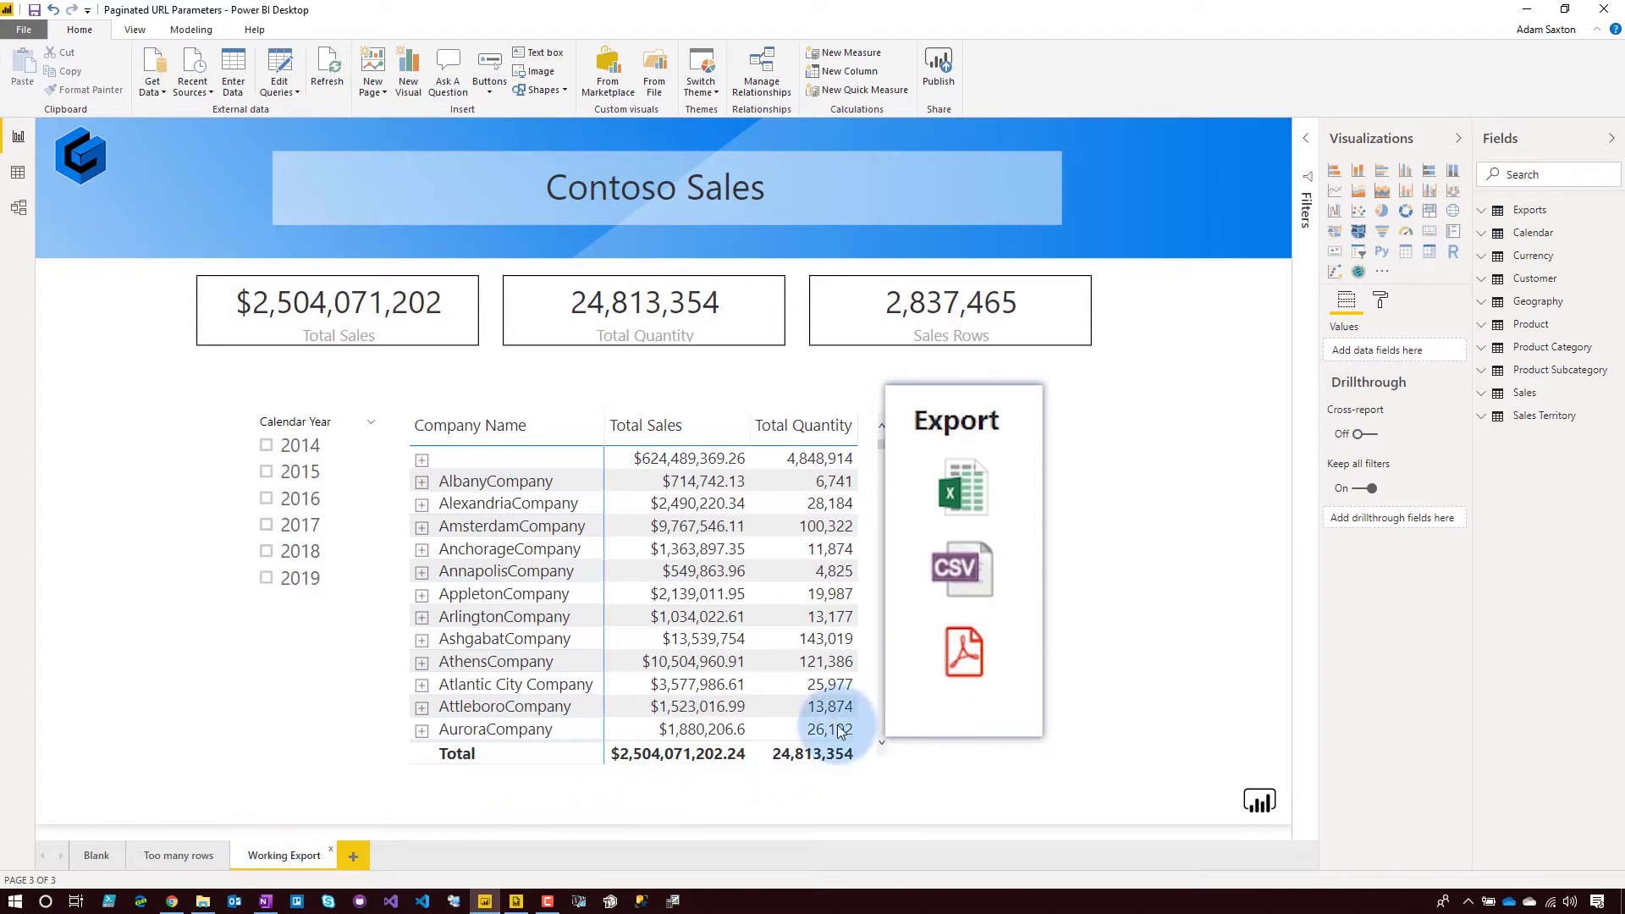
Step: In the Power BI service, export the Working Export page's 2014 data to CSV and open the downloaded file to inspect its columns
{"action": "left_click", "coordinate": [171, 901]}
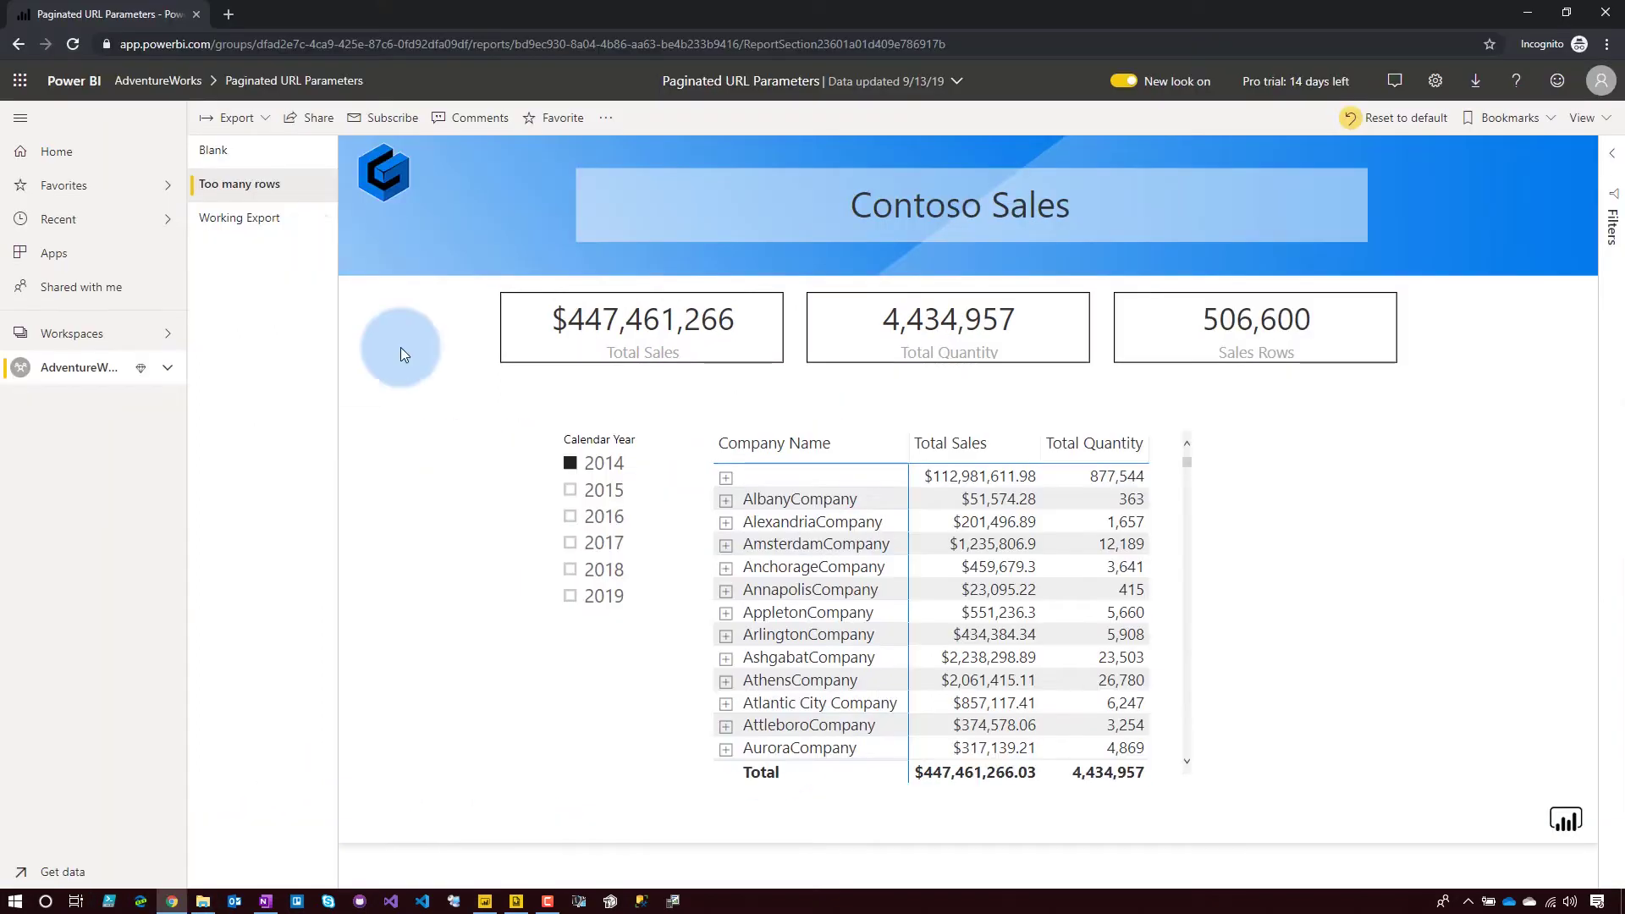
{"action": "left_click", "coordinate": [230, 225]}
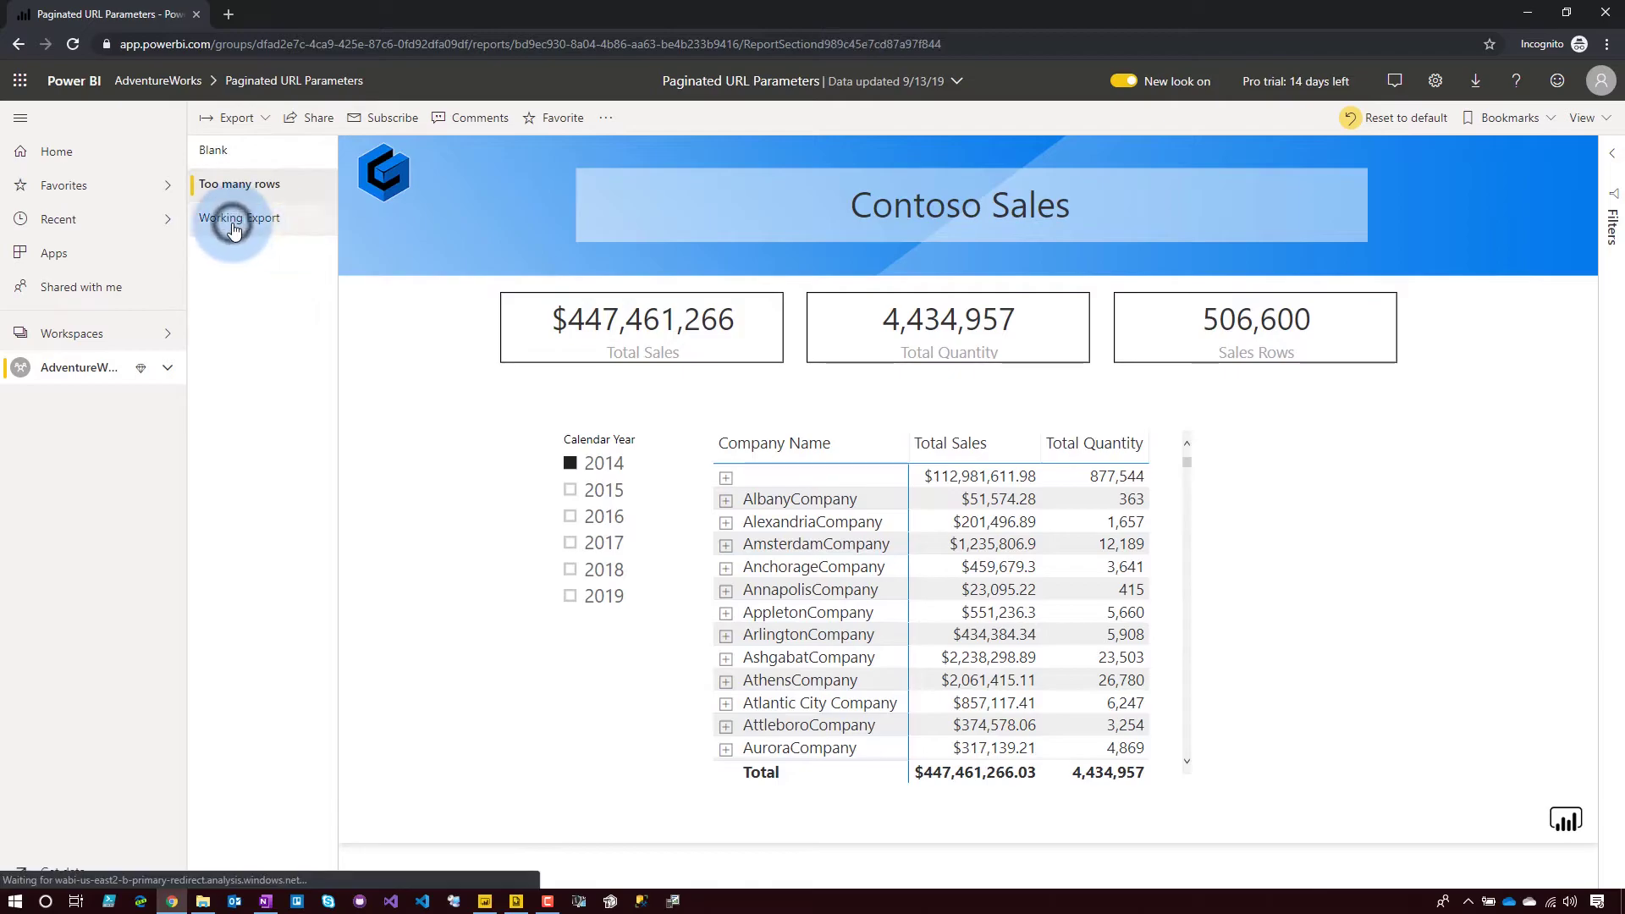
{"action": "left_click", "coordinate": [617, 464]}
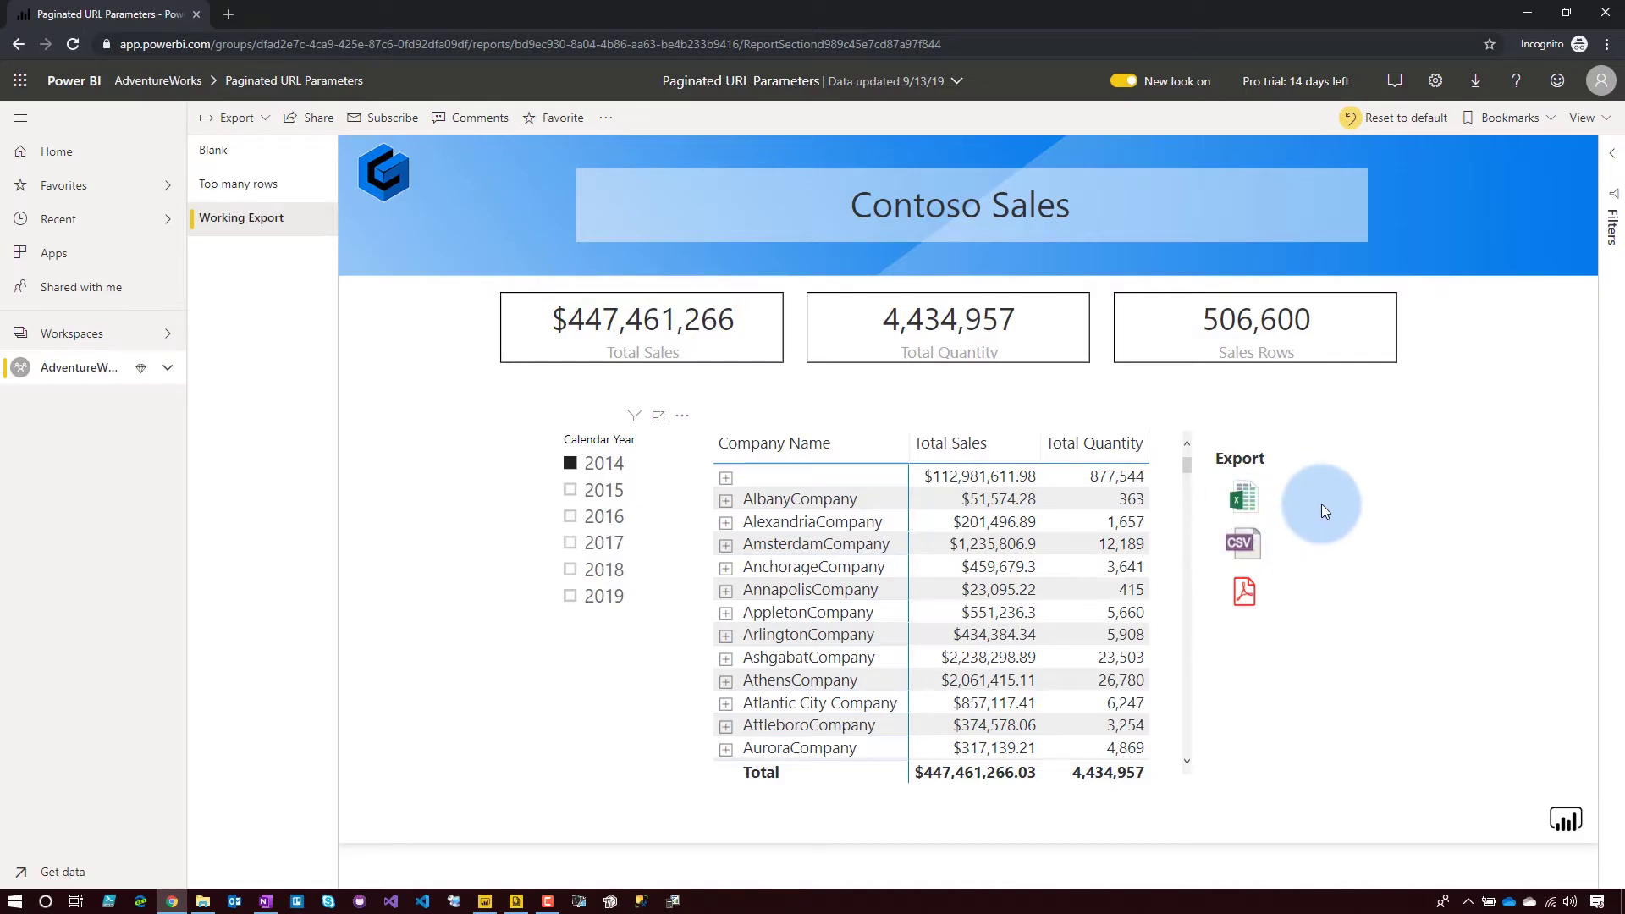
{"action": "left_click", "coordinate": [1244, 546]}
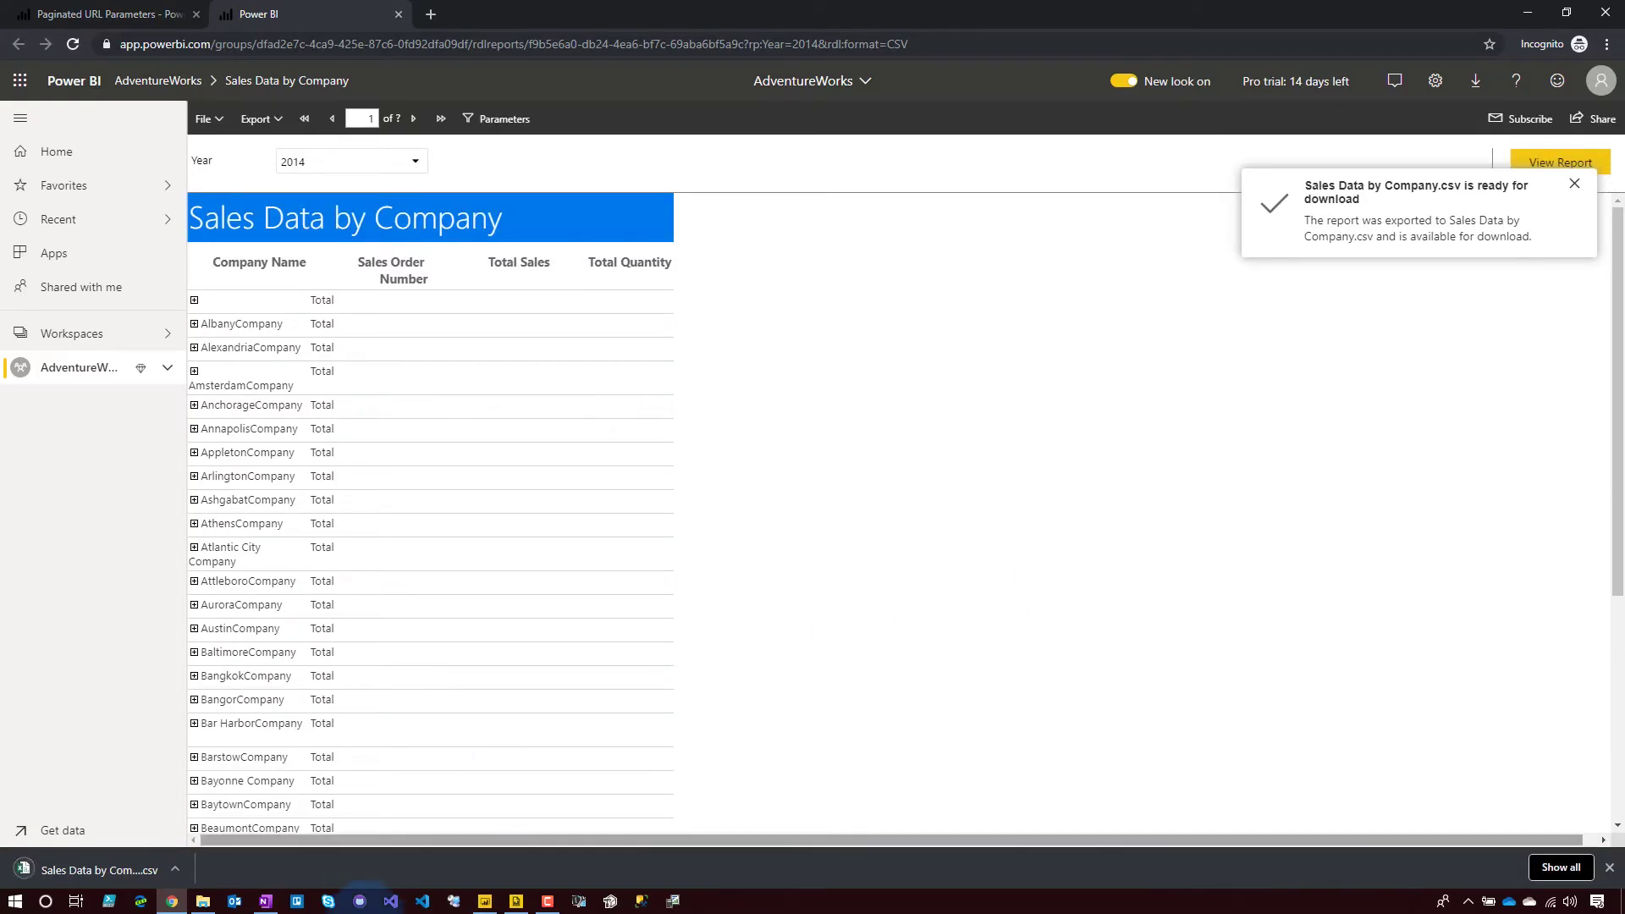
{"action": "left_click", "coordinate": [84, 872]}
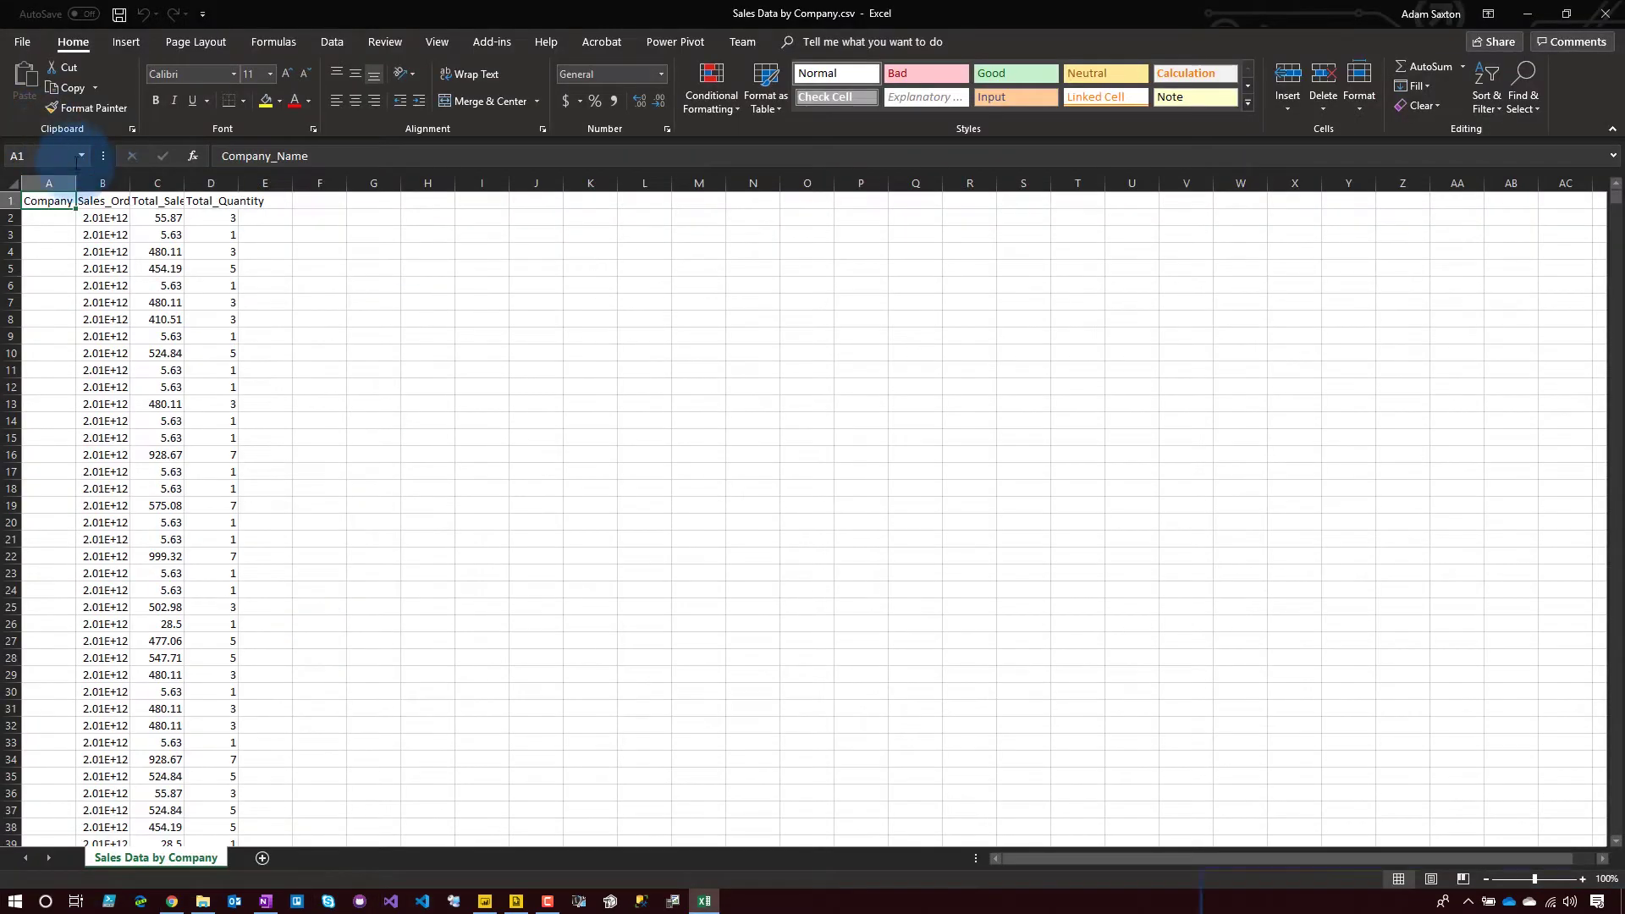
{"action": "left_click", "coordinate": [105, 183]}
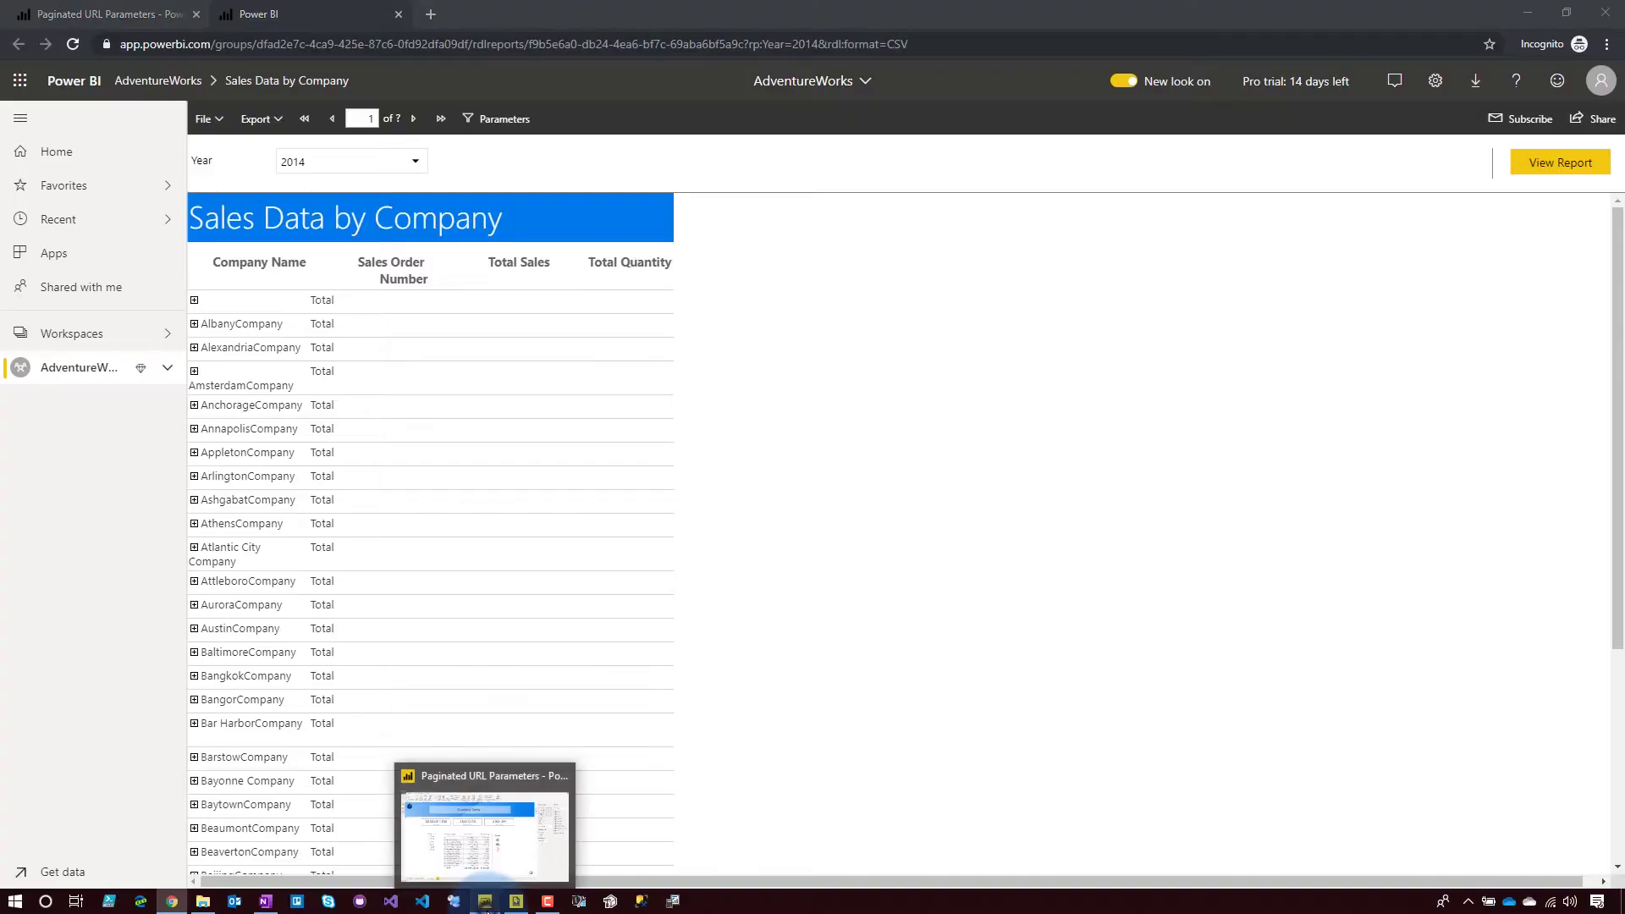
Step: Return to Power BI Desktop and examine the fields used by the matrix on the Too many rows page
{"action": "left_click", "coordinate": [484, 900]}
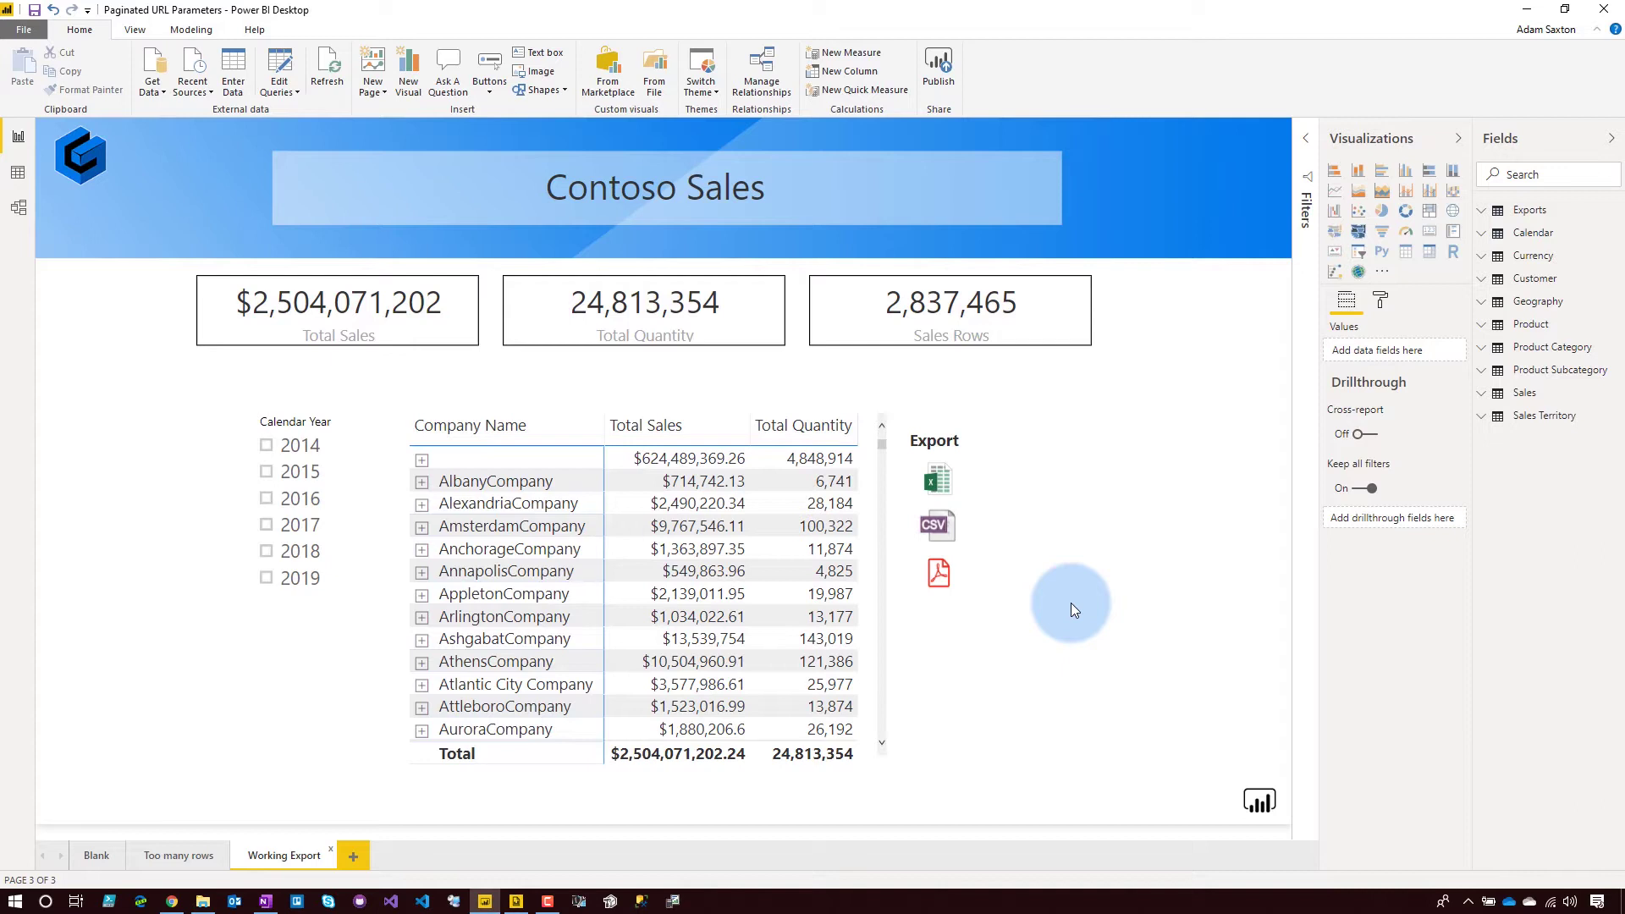
{"action": "left_click", "coordinate": [156, 856]}
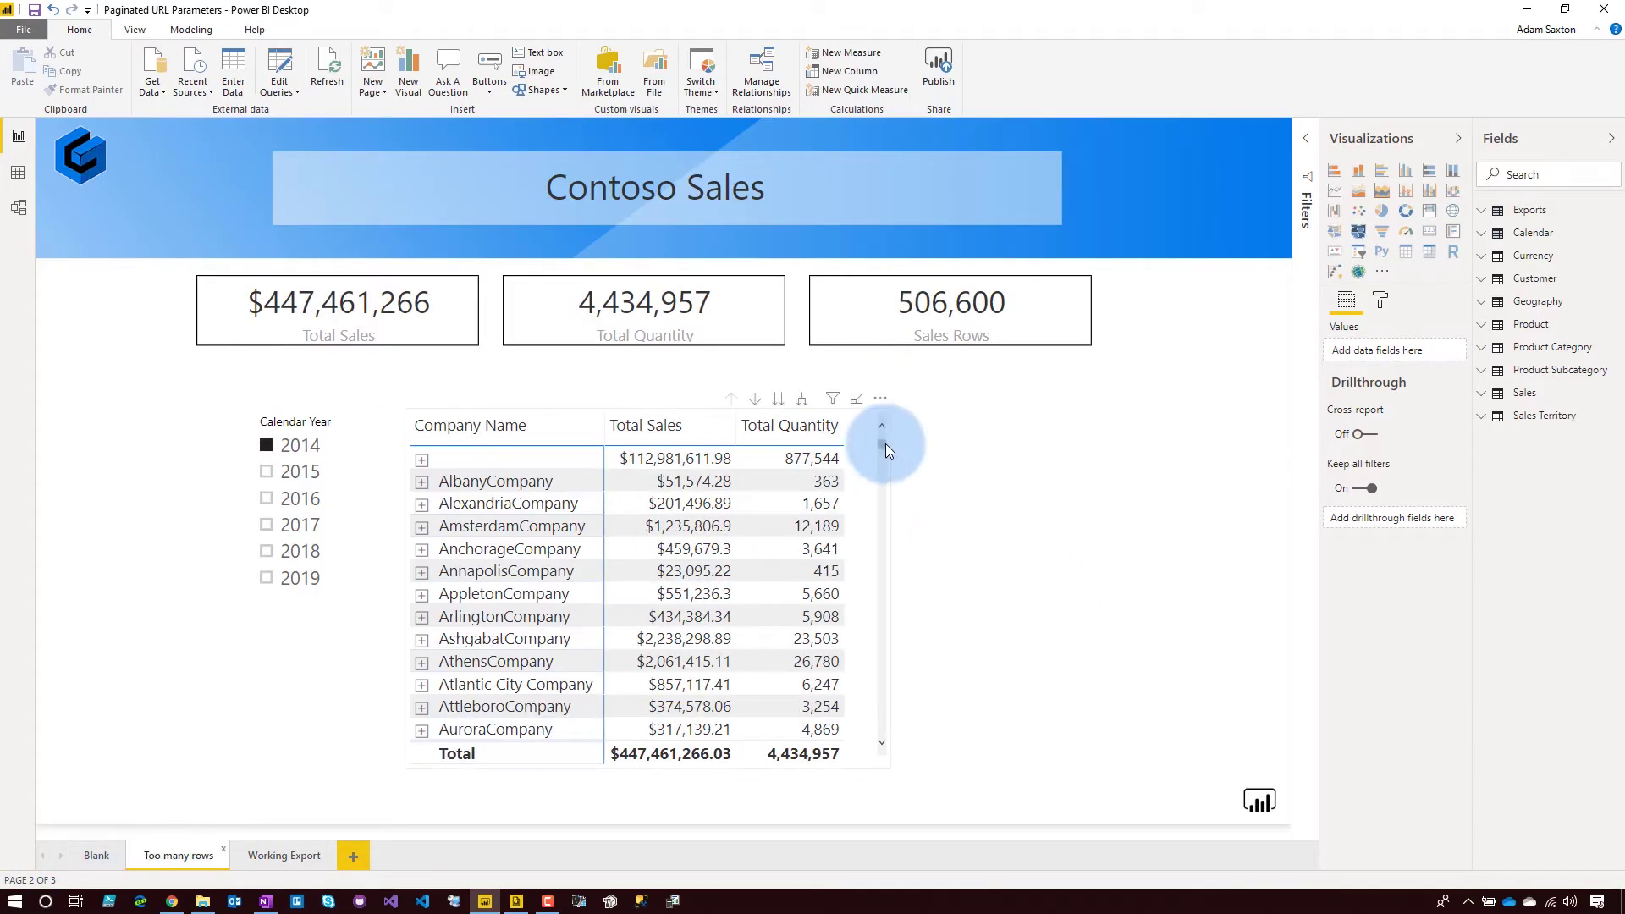
{"action": "left_click", "coordinate": [680, 409]}
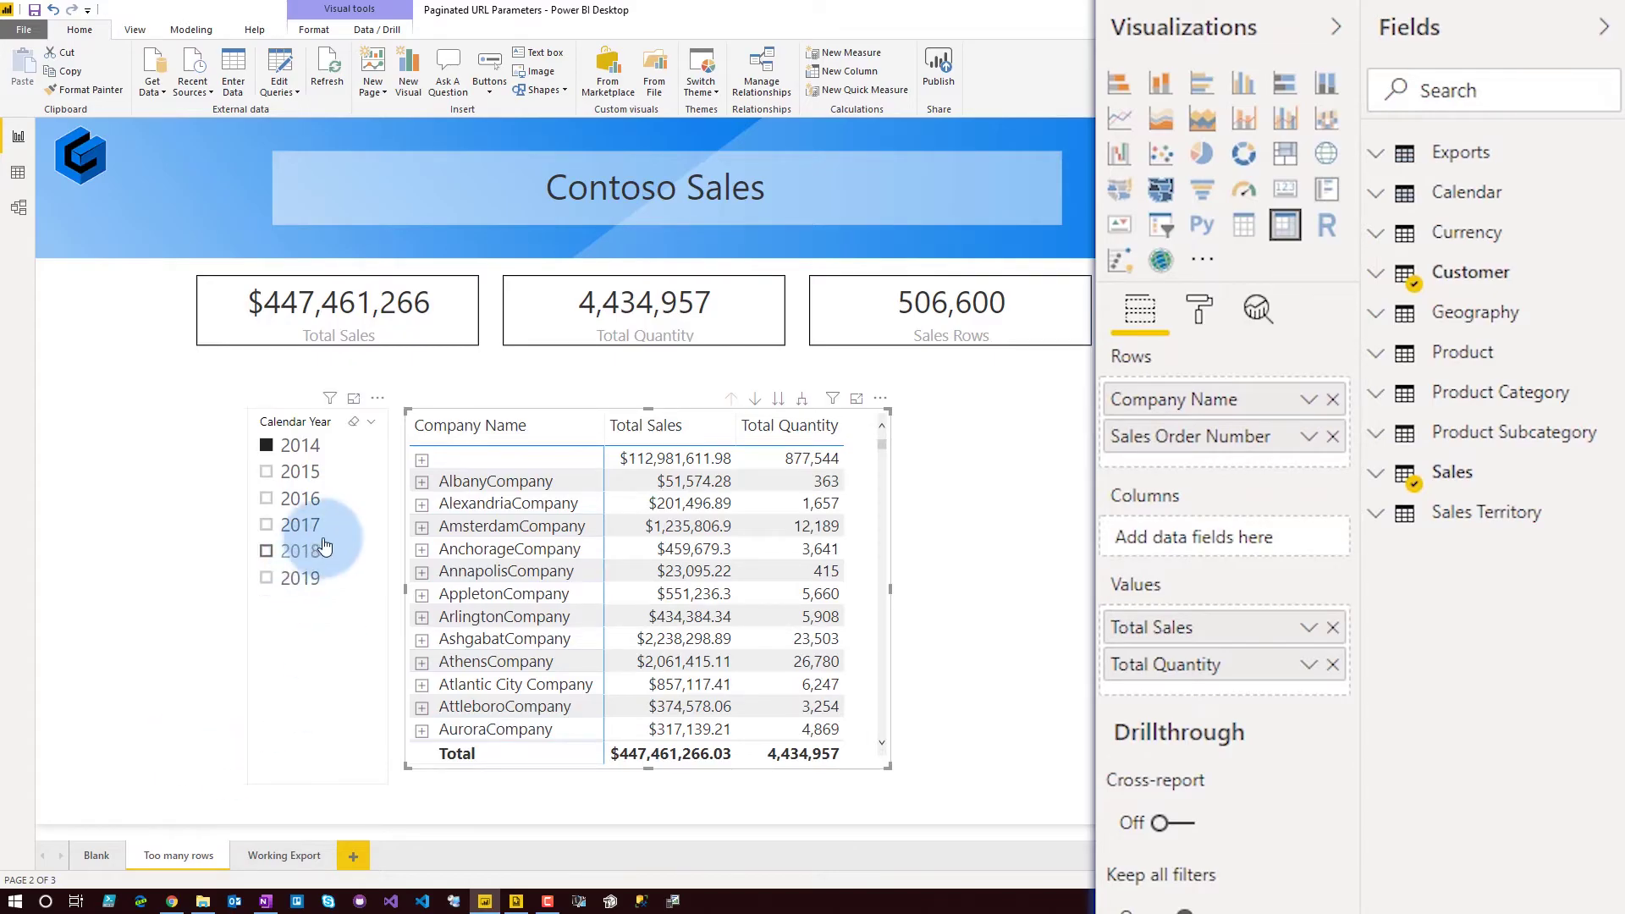
{"action": "left_click", "coordinate": [1069, 27]}
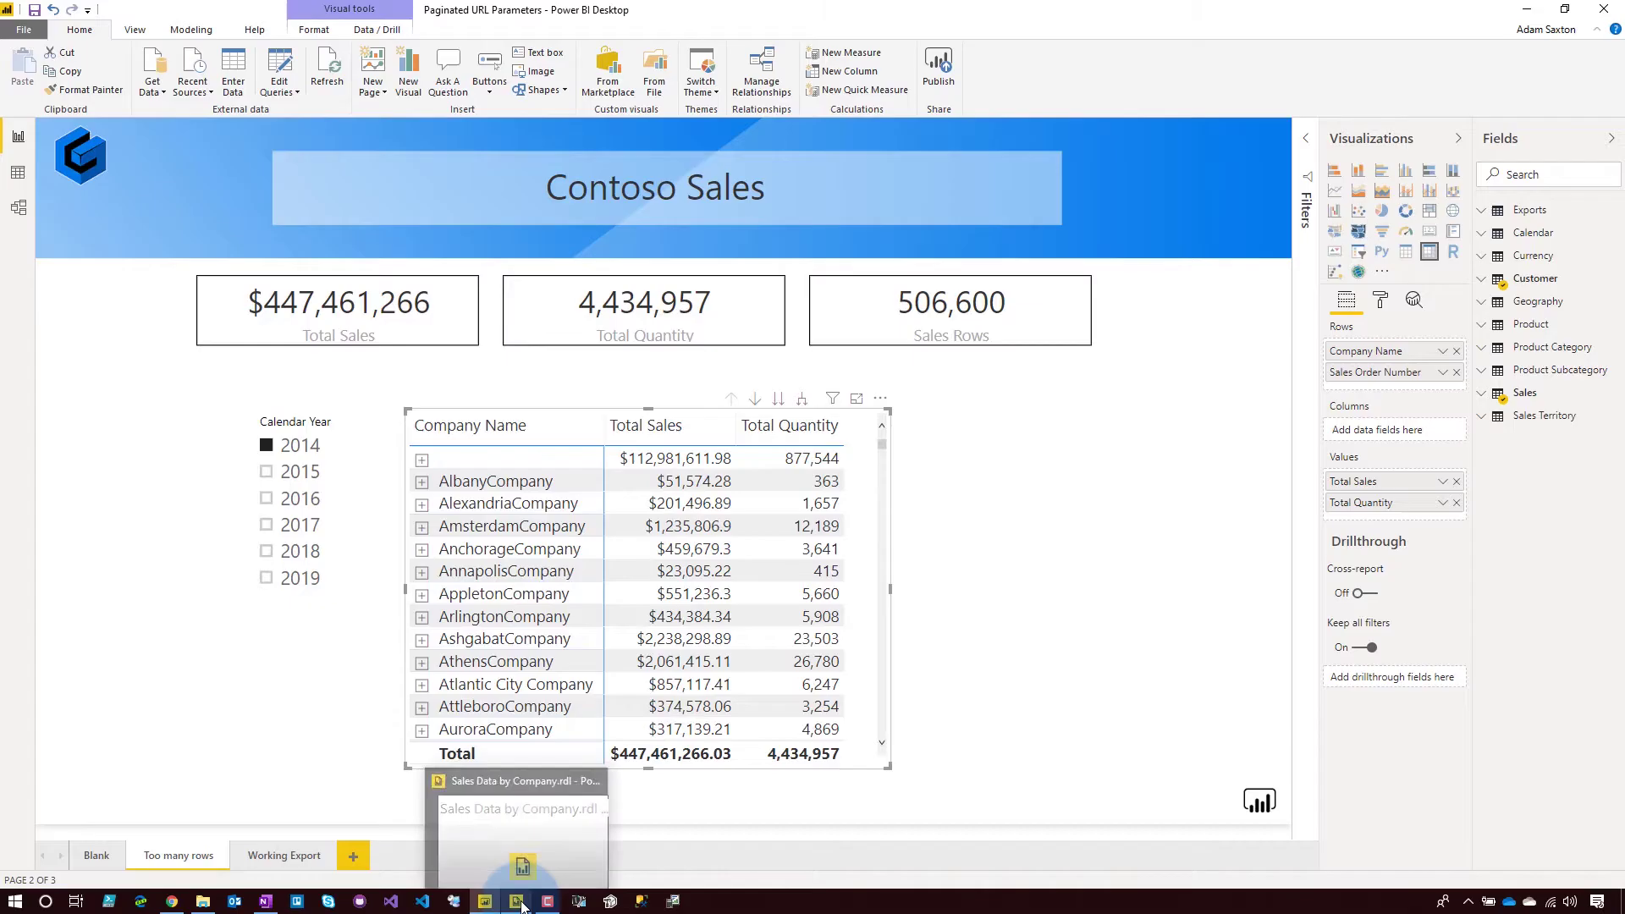
Step: In Power BI Report Builder, add a Power BI dataset connection to Paginated URL Parameters from the AdventureWorks workspace
{"action": "left_click", "coordinate": [522, 907]}
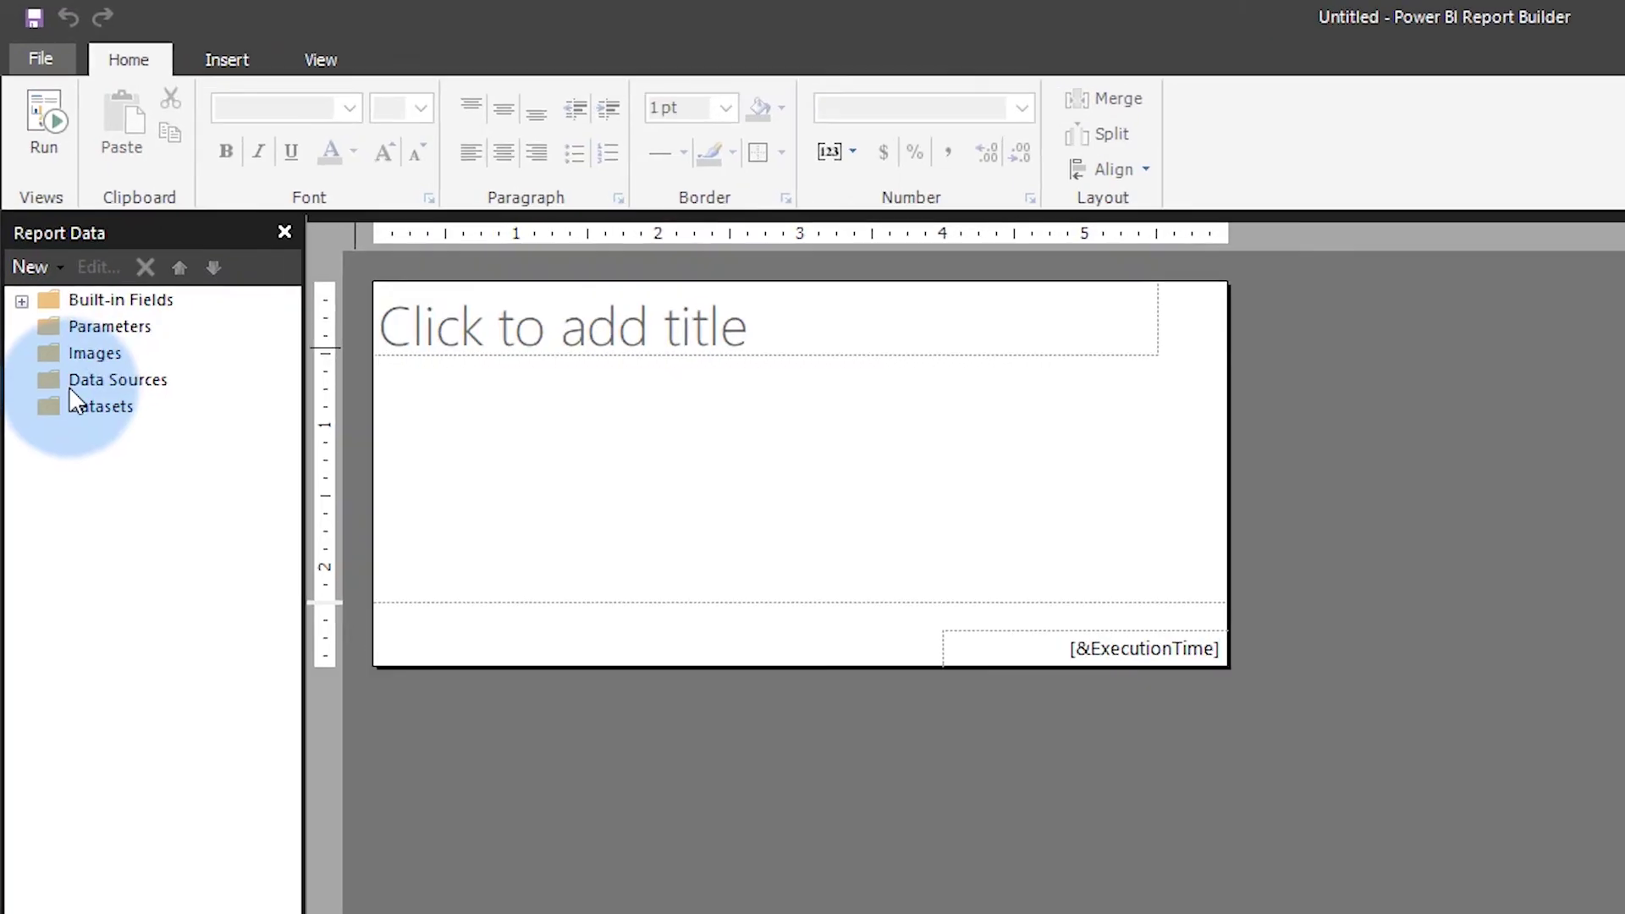
{"action": "right_click", "coordinate": [179, 378]}
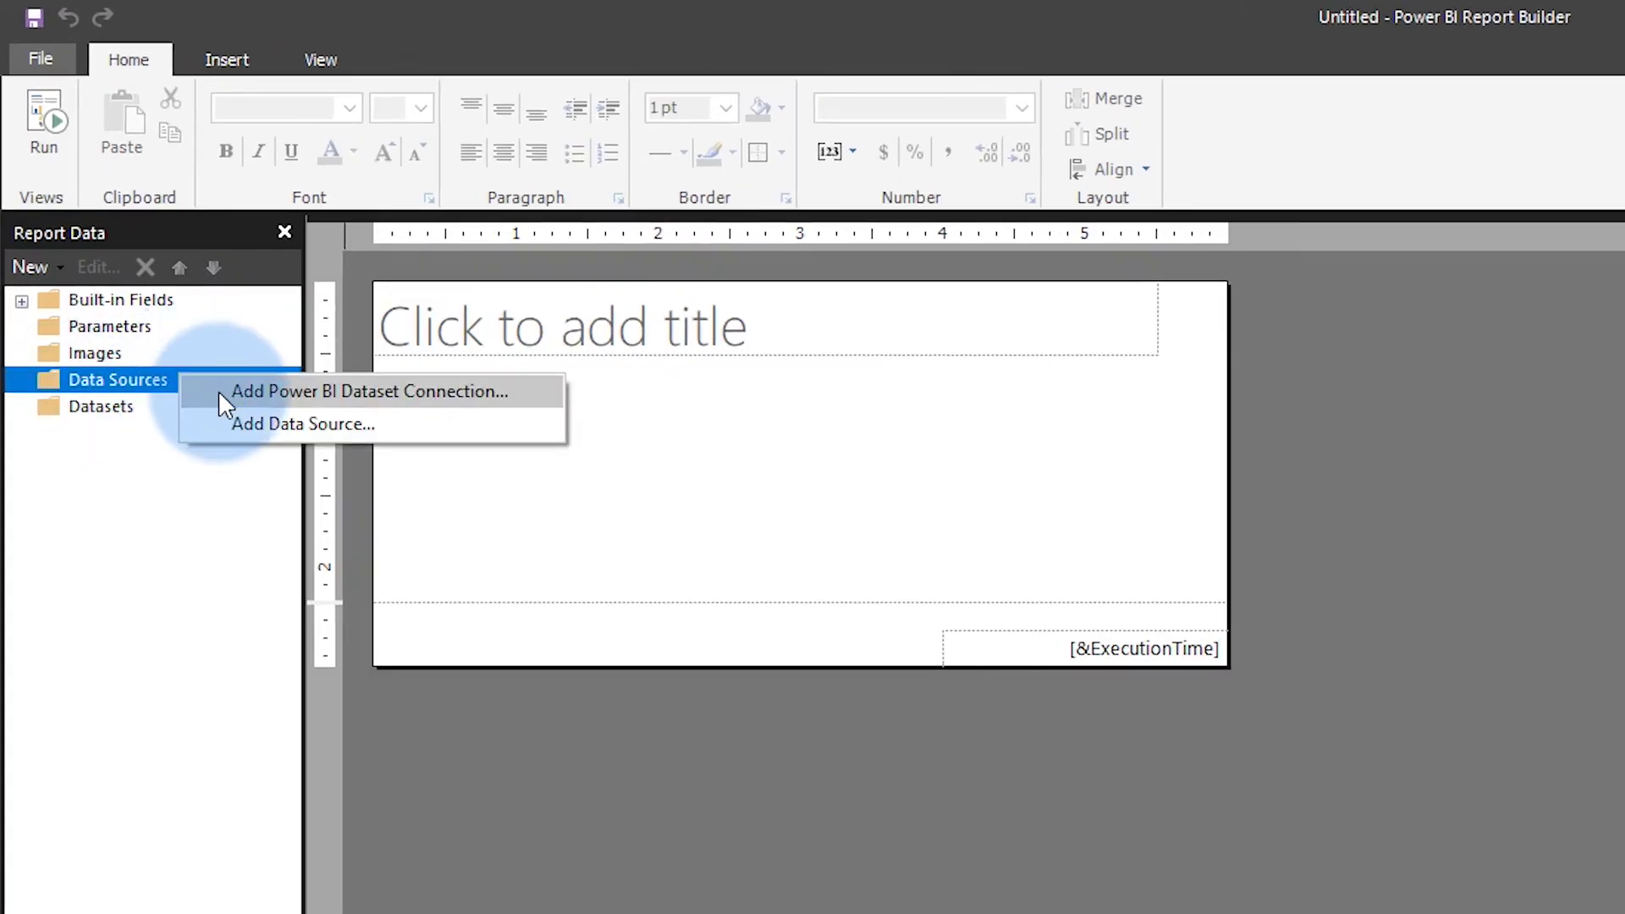
{"action": "left_click", "coordinate": [222, 389]}
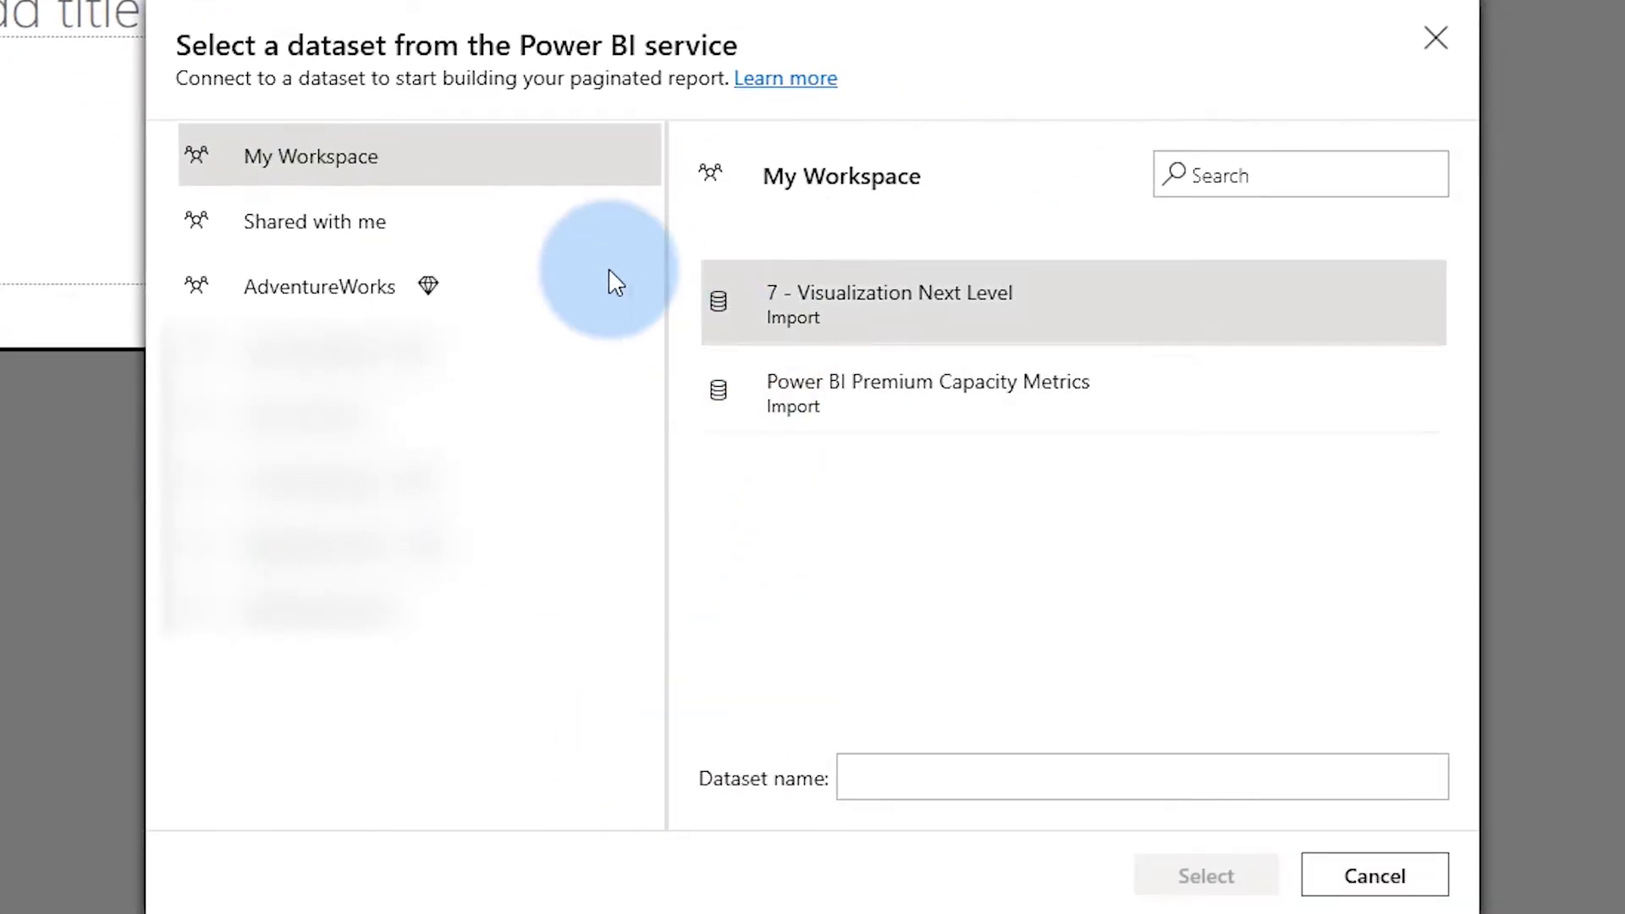
{"action": "left_click", "coordinate": [339, 292]}
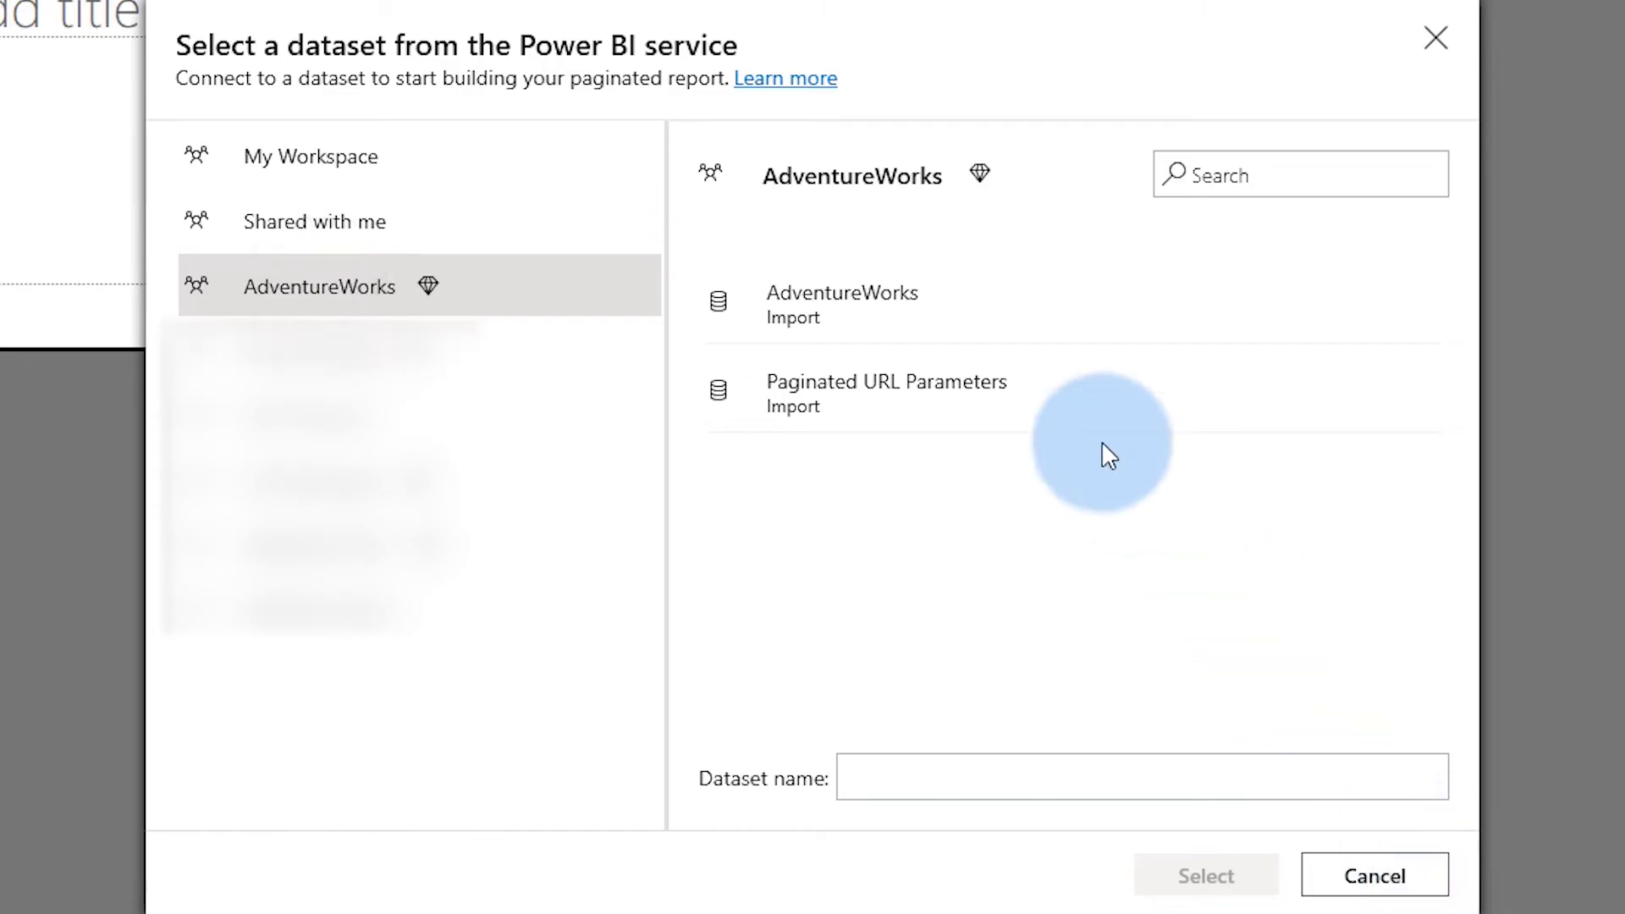
{"action": "left_click", "coordinate": [979, 391]}
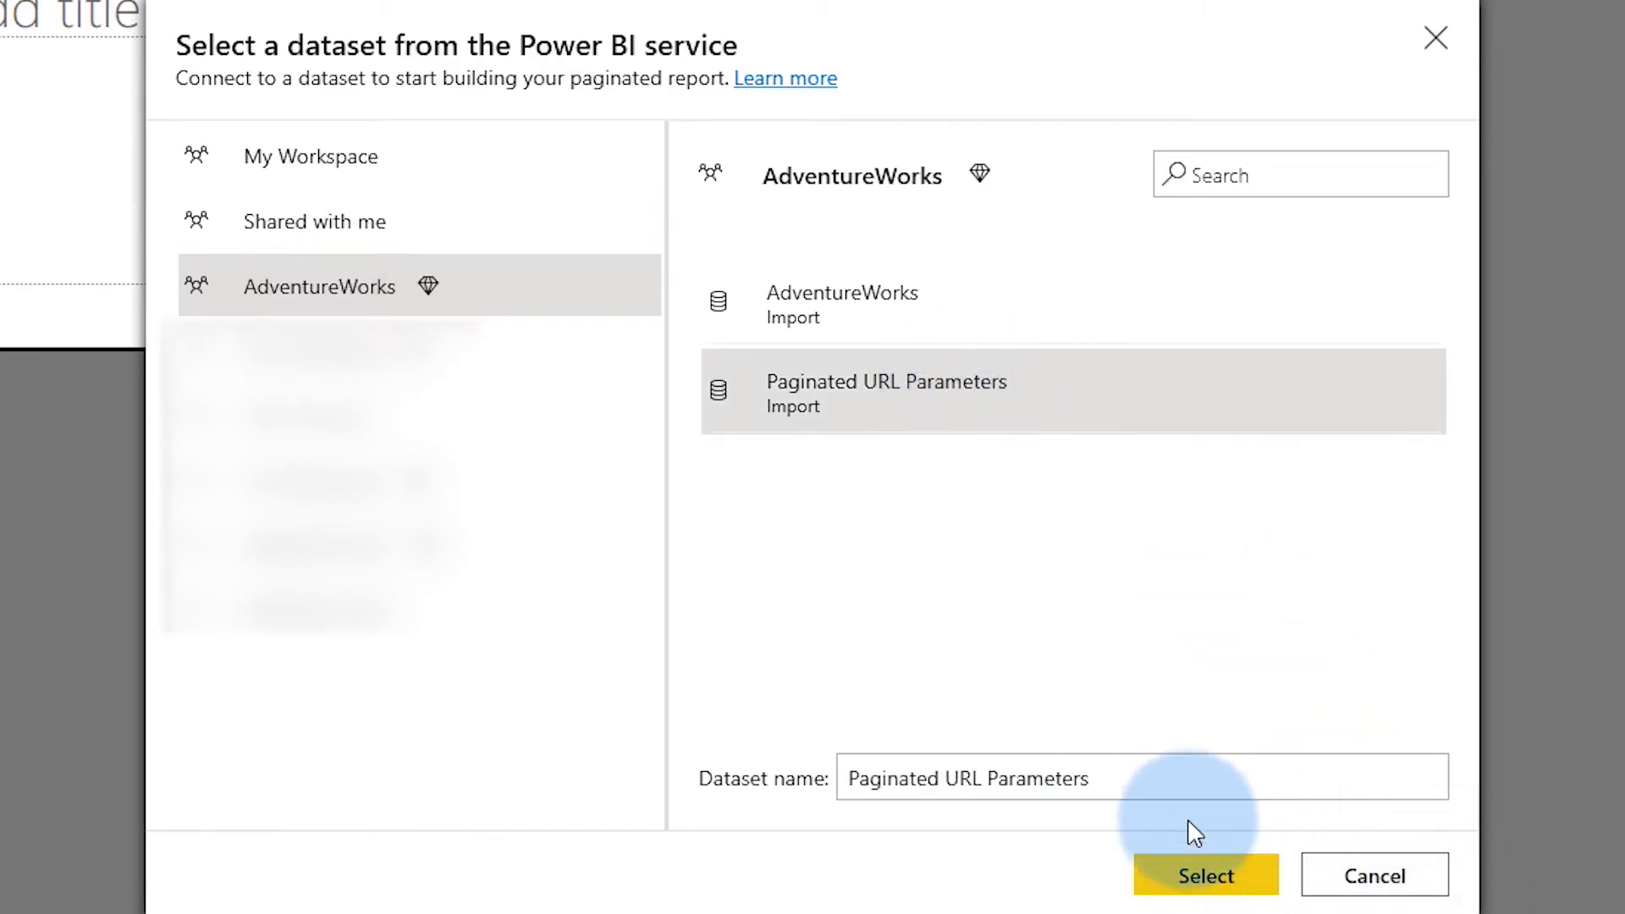
{"action": "left_click", "coordinate": [1207, 876]}
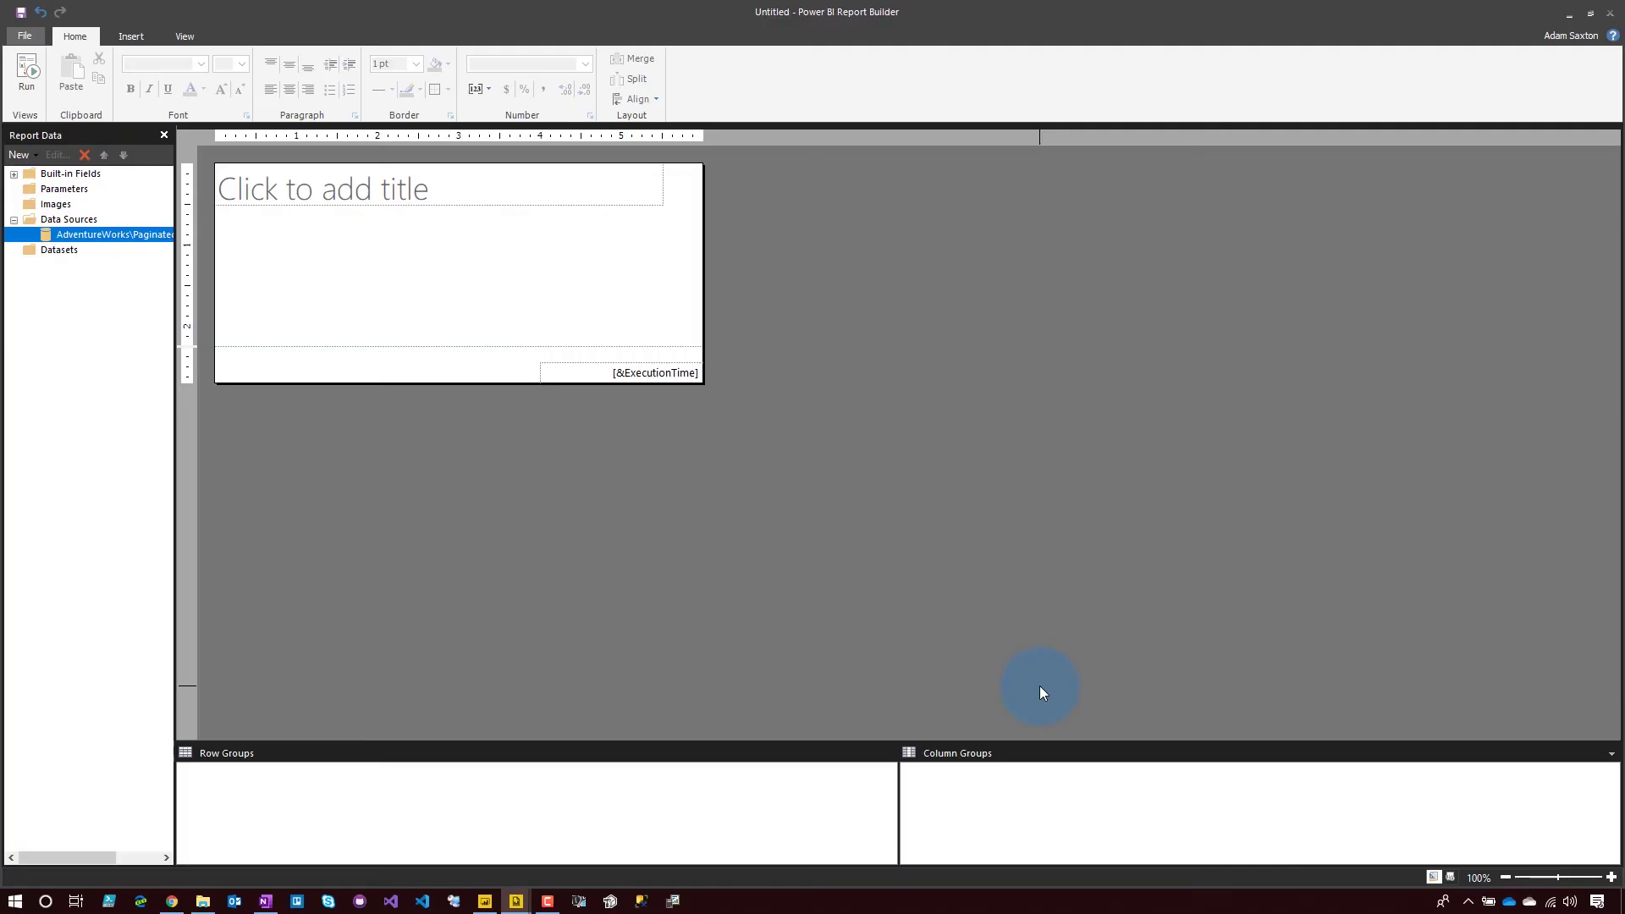
Step: In Power BI Desktop, record a refresh of the page's visuals with Performance Analyzer and copy the Matrix visual's query
{"action": "left_click", "coordinate": [484, 900]}
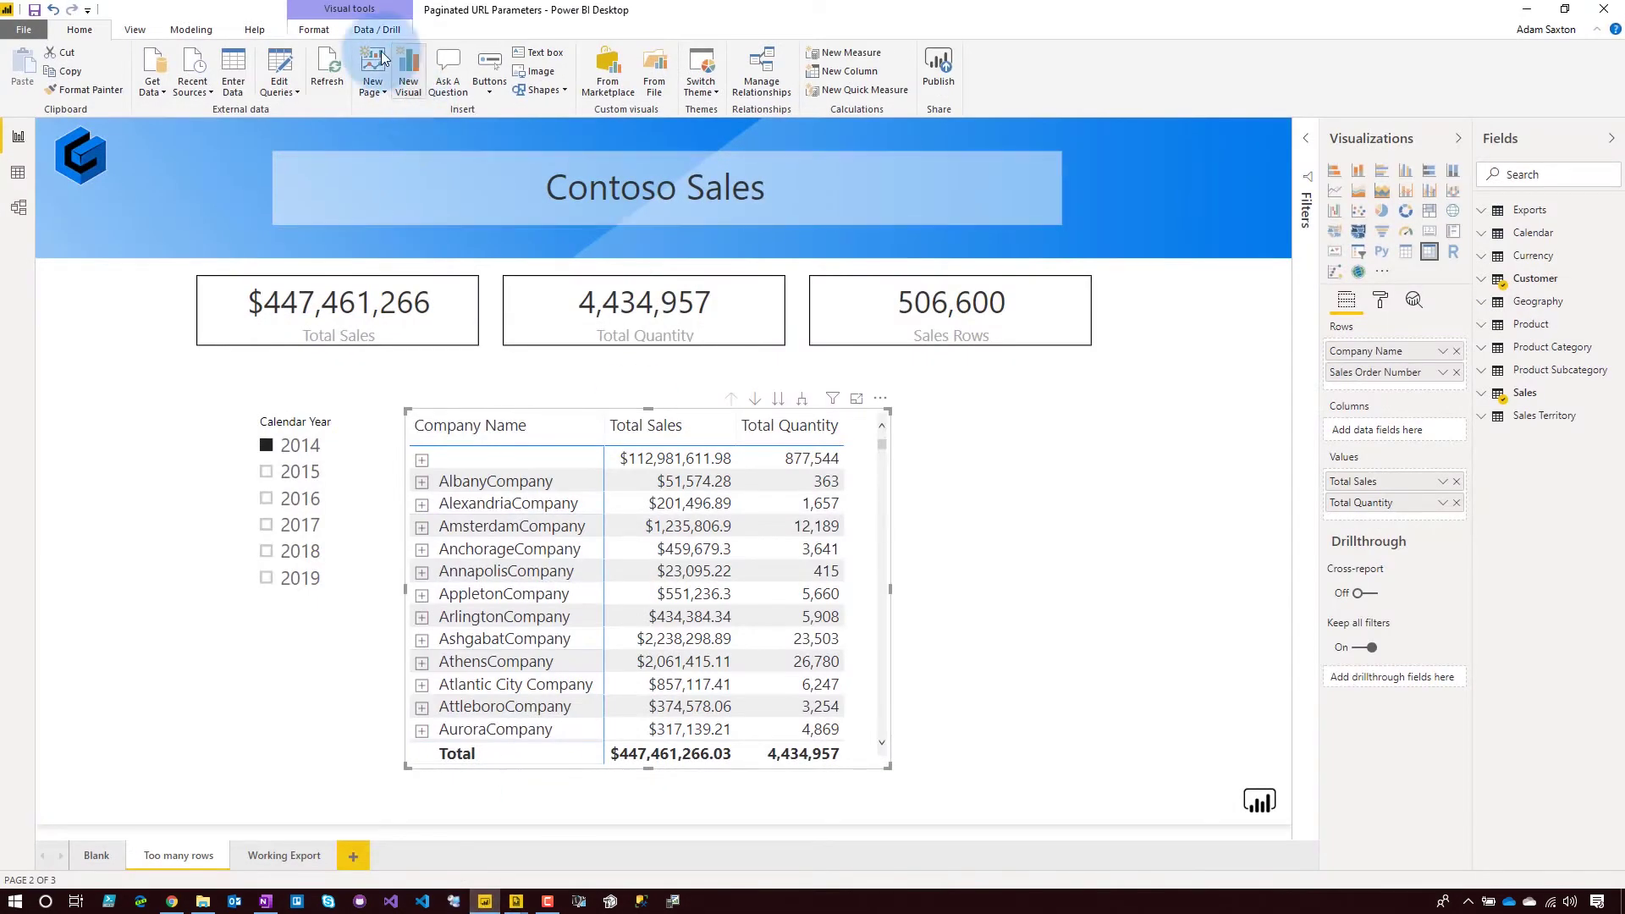
{"action": "left_click", "coordinate": [140, 27]}
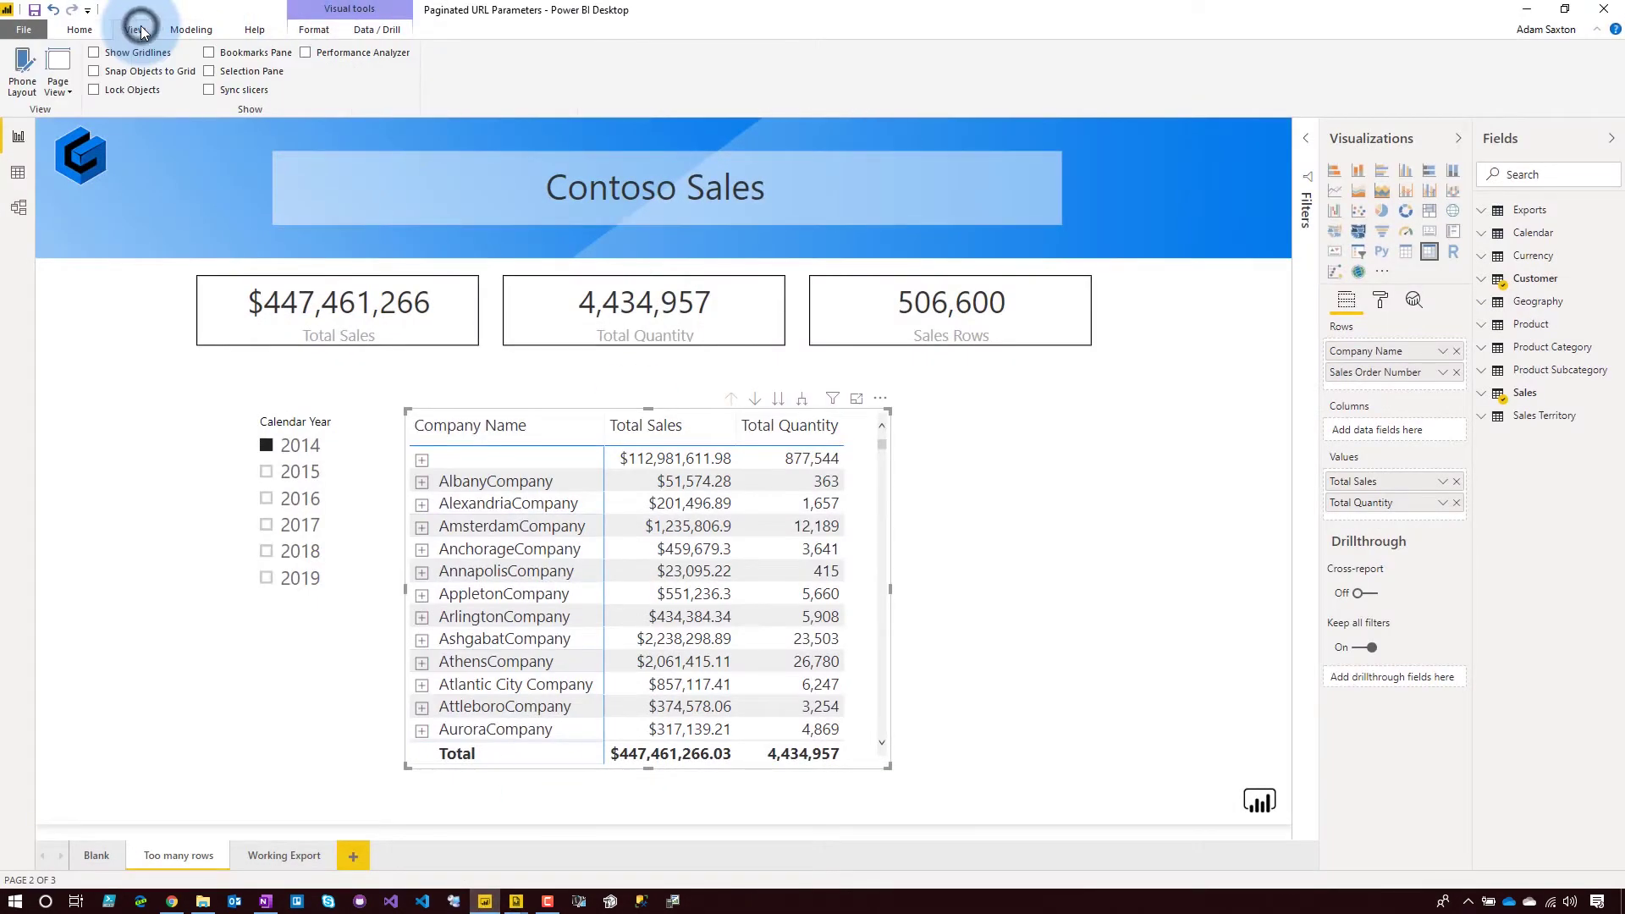
{"action": "left_click", "coordinate": [331, 56]}
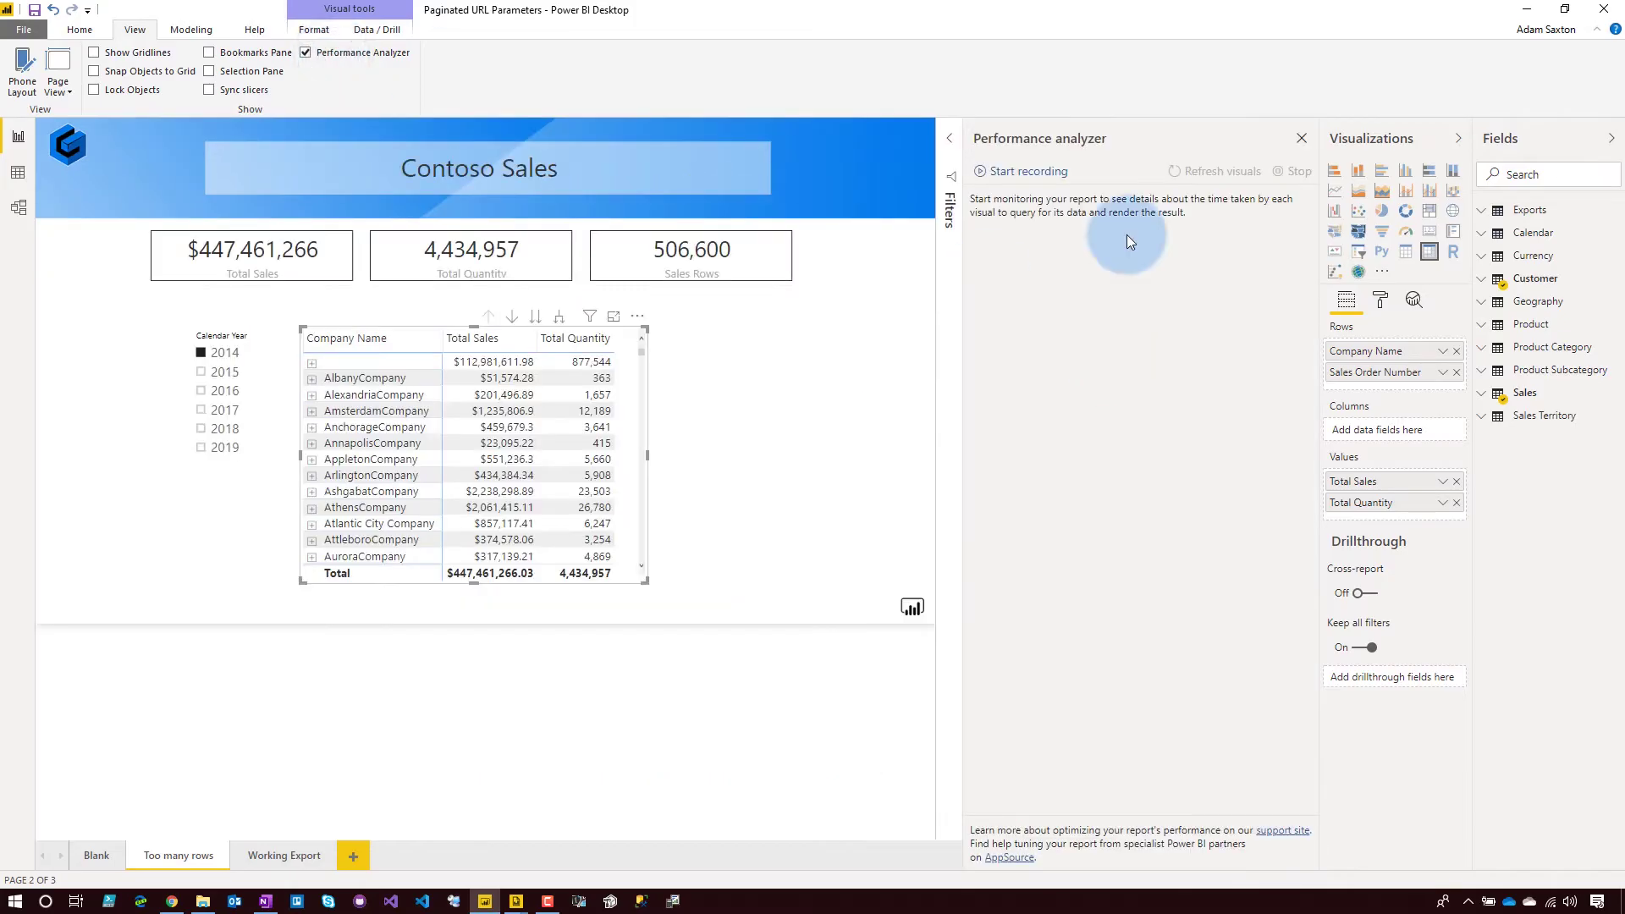
{"action": "left_click", "coordinate": [1023, 172]}
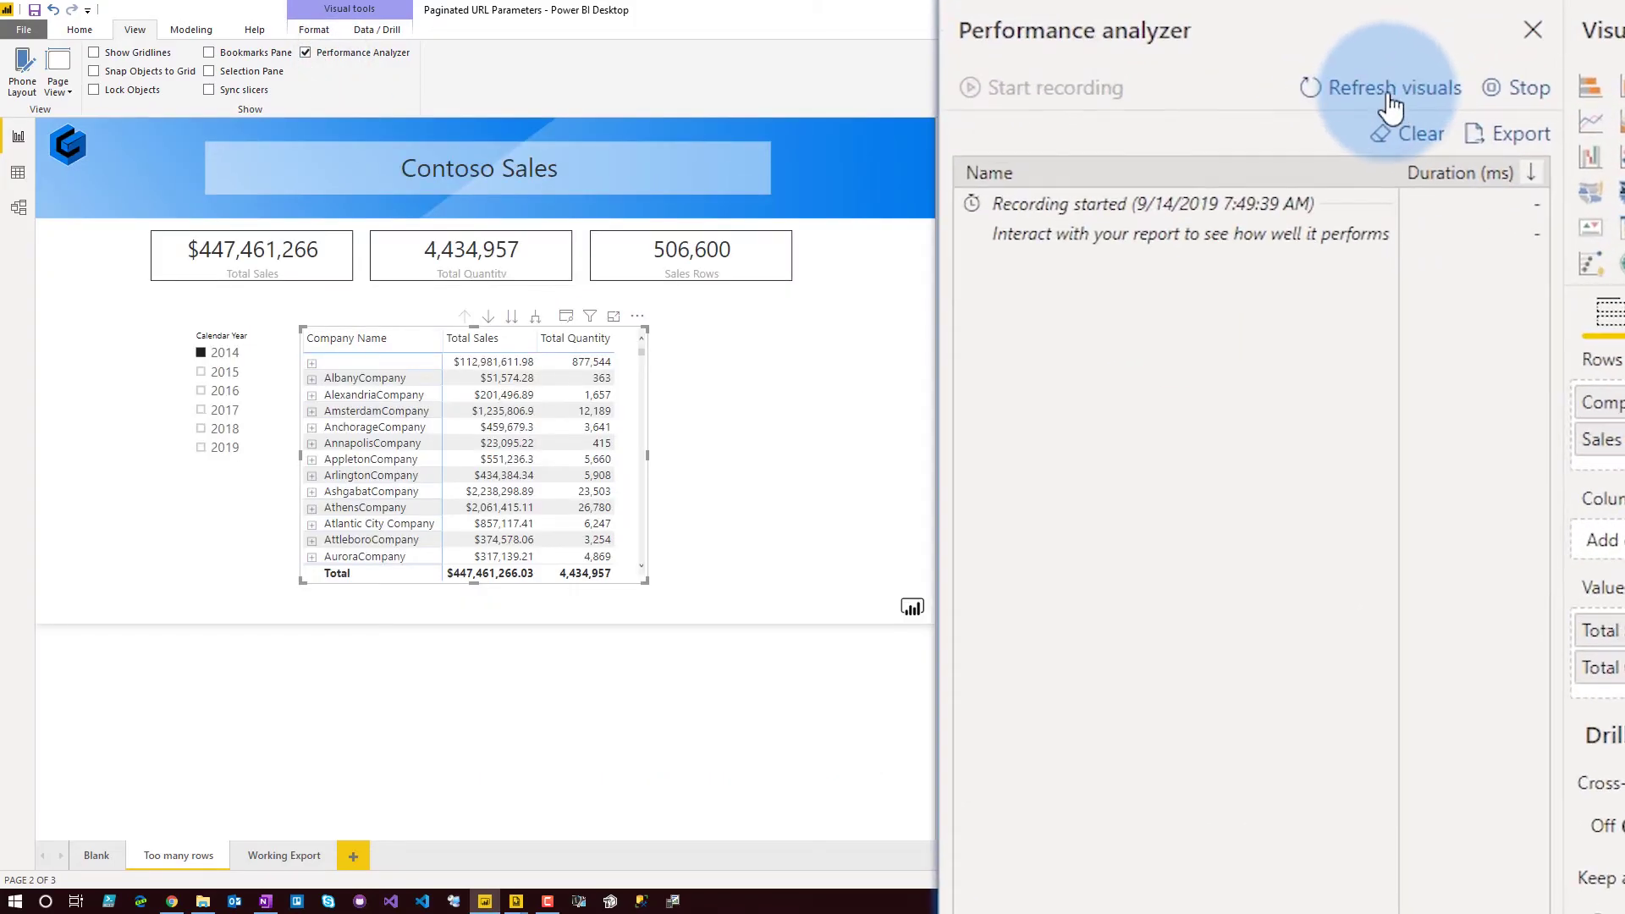
{"action": "left_click", "coordinate": [1387, 100]}
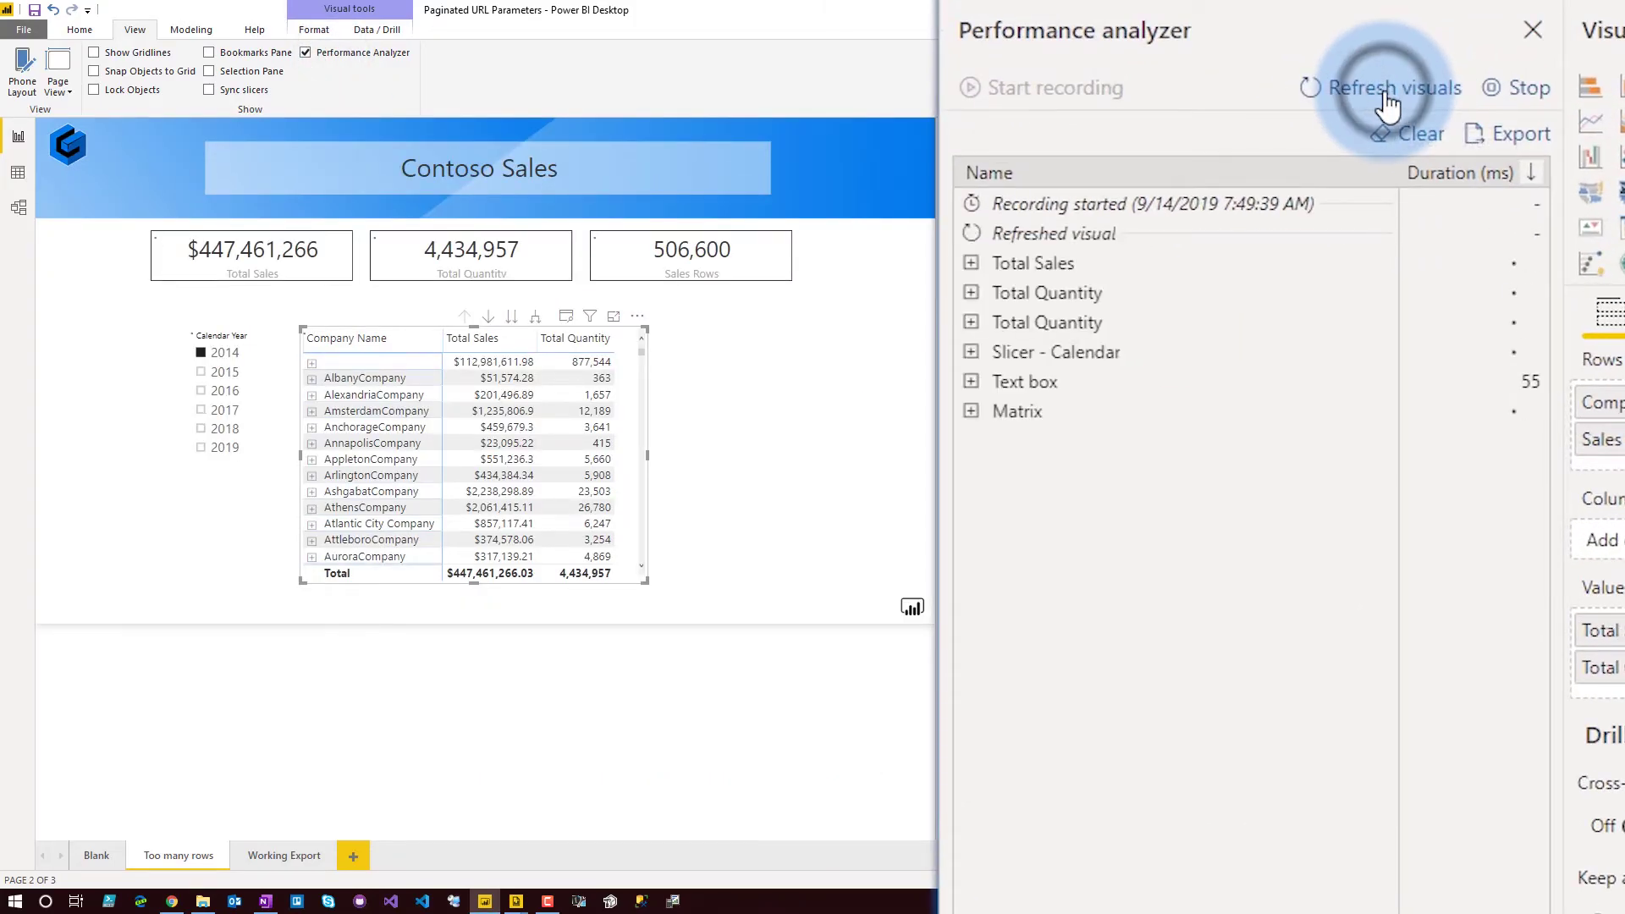
{"action": "left_click", "coordinate": [972, 413]}
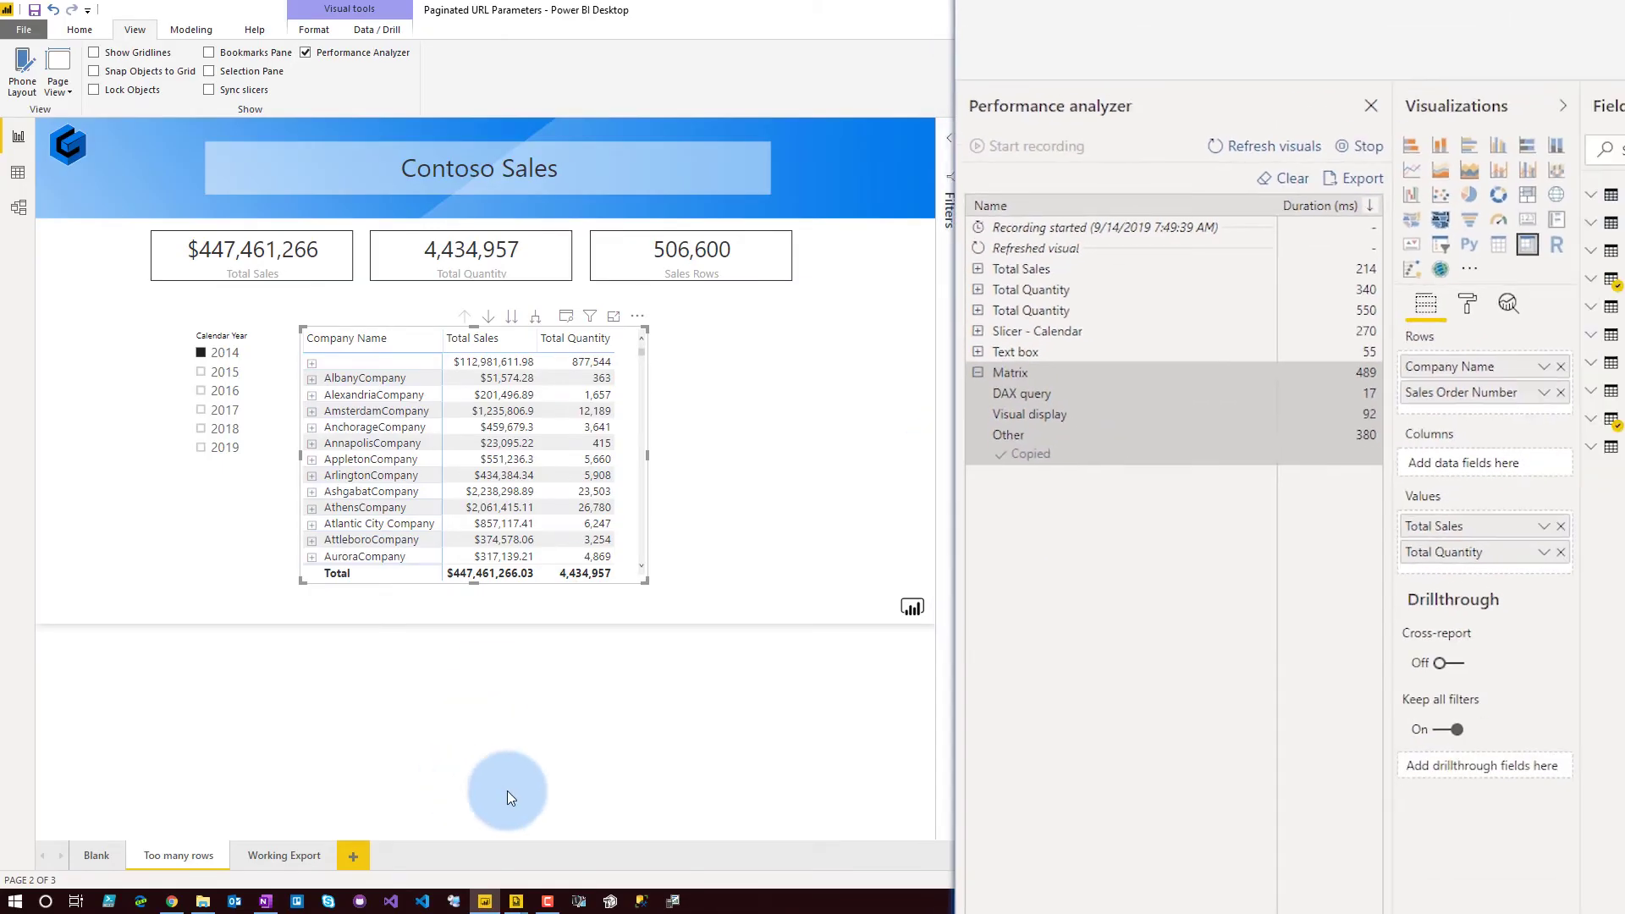
Step: Switch to DAX Studio and connect it to the open Power BI Desktop model as a PBI / SSDT Model
{"action": "left_click", "coordinate": [516, 901]}
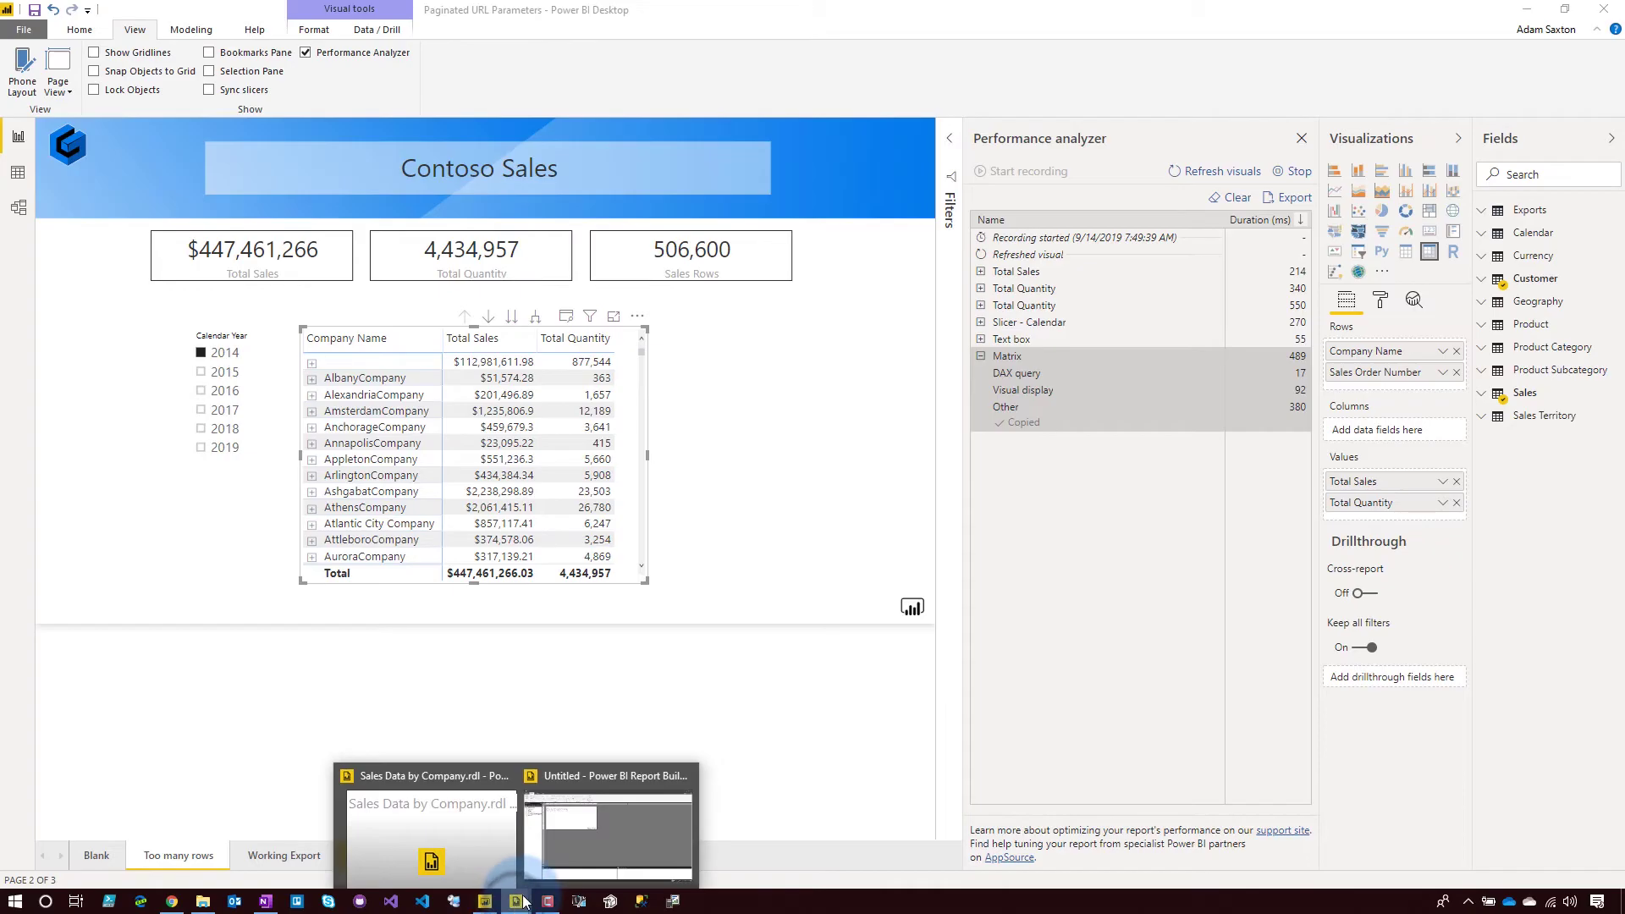
{"action": "left_click", "coordinate": [580, 902]}
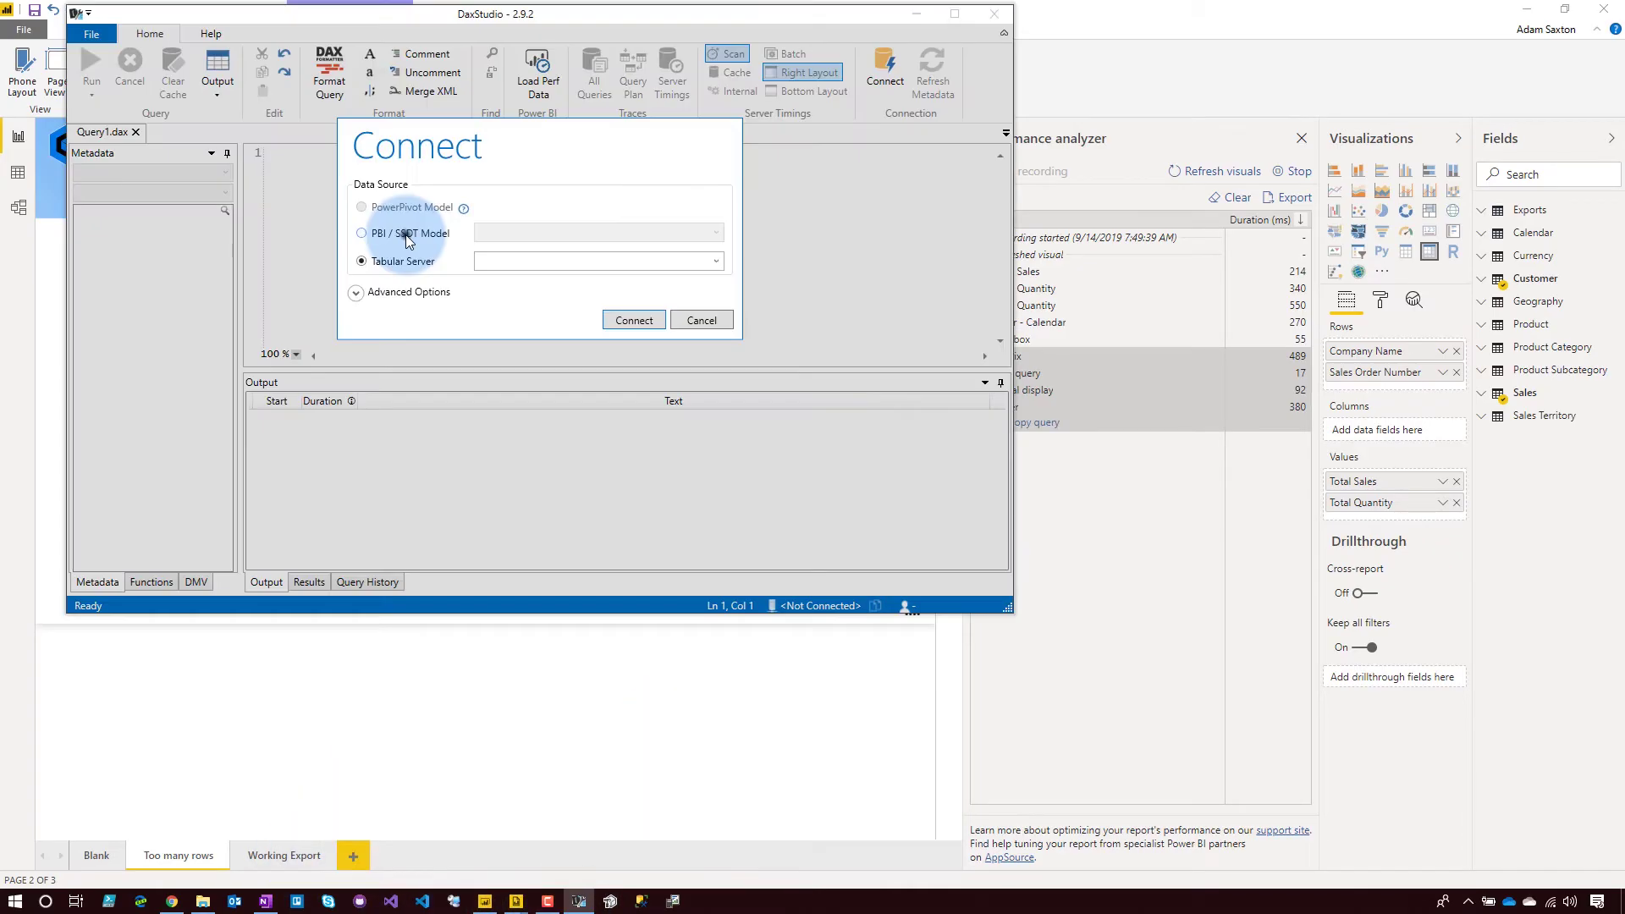
{"action": "left_click", "coordinate": [407, 236]}
{"action": "left_click", "coordinate": [543, 230]}
{"action": "left_click", "coordinate": [531, 247]}
{"action": "left_click", "coordinate": [633, 321]}
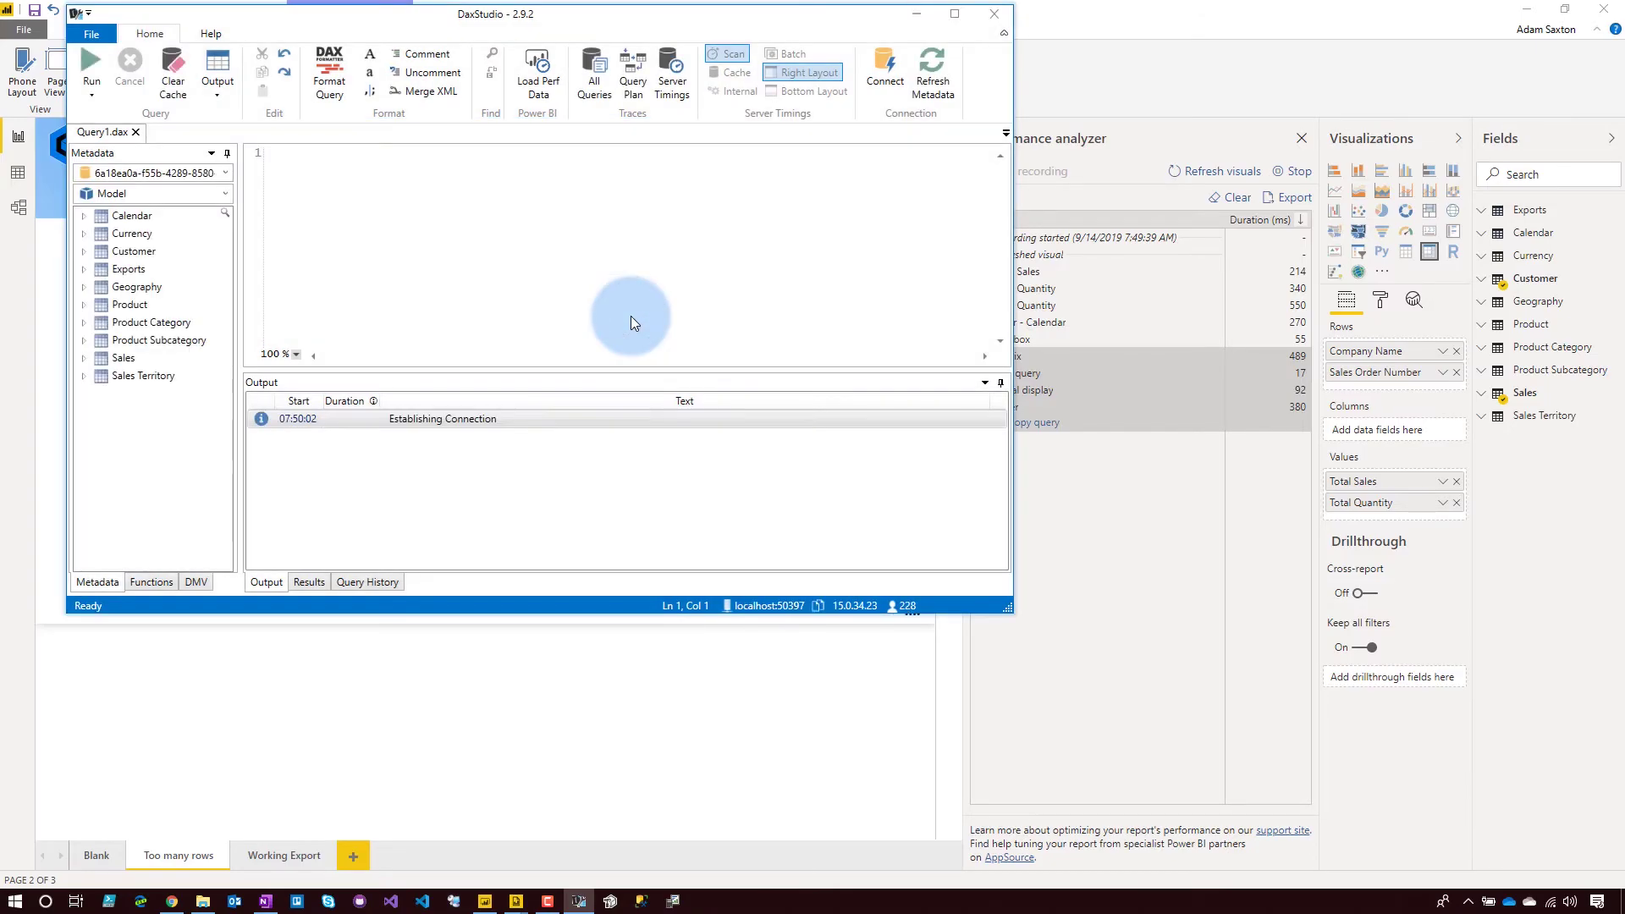
Step: Paste the copied Matrix query into the empty query editor and maximize the DAX Studio window
{"action": "left_click", "coordinate": [427, 210]}
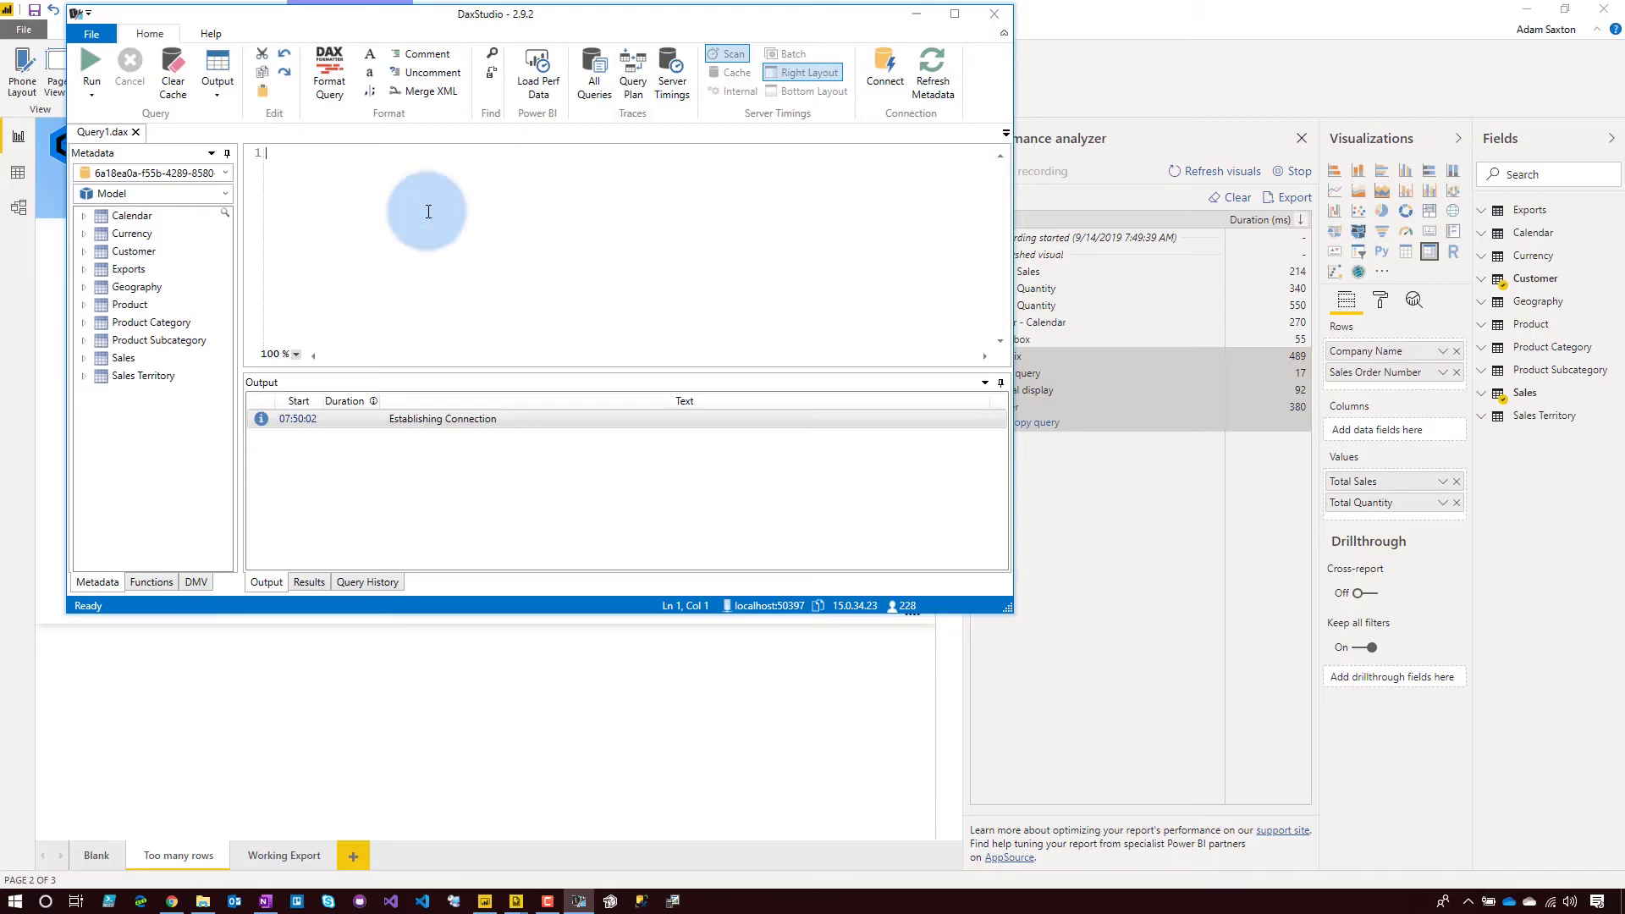
{"action": "key", "text": "ctrl+v"}
{"action": "left_click", "coordinate": [950, 19]}
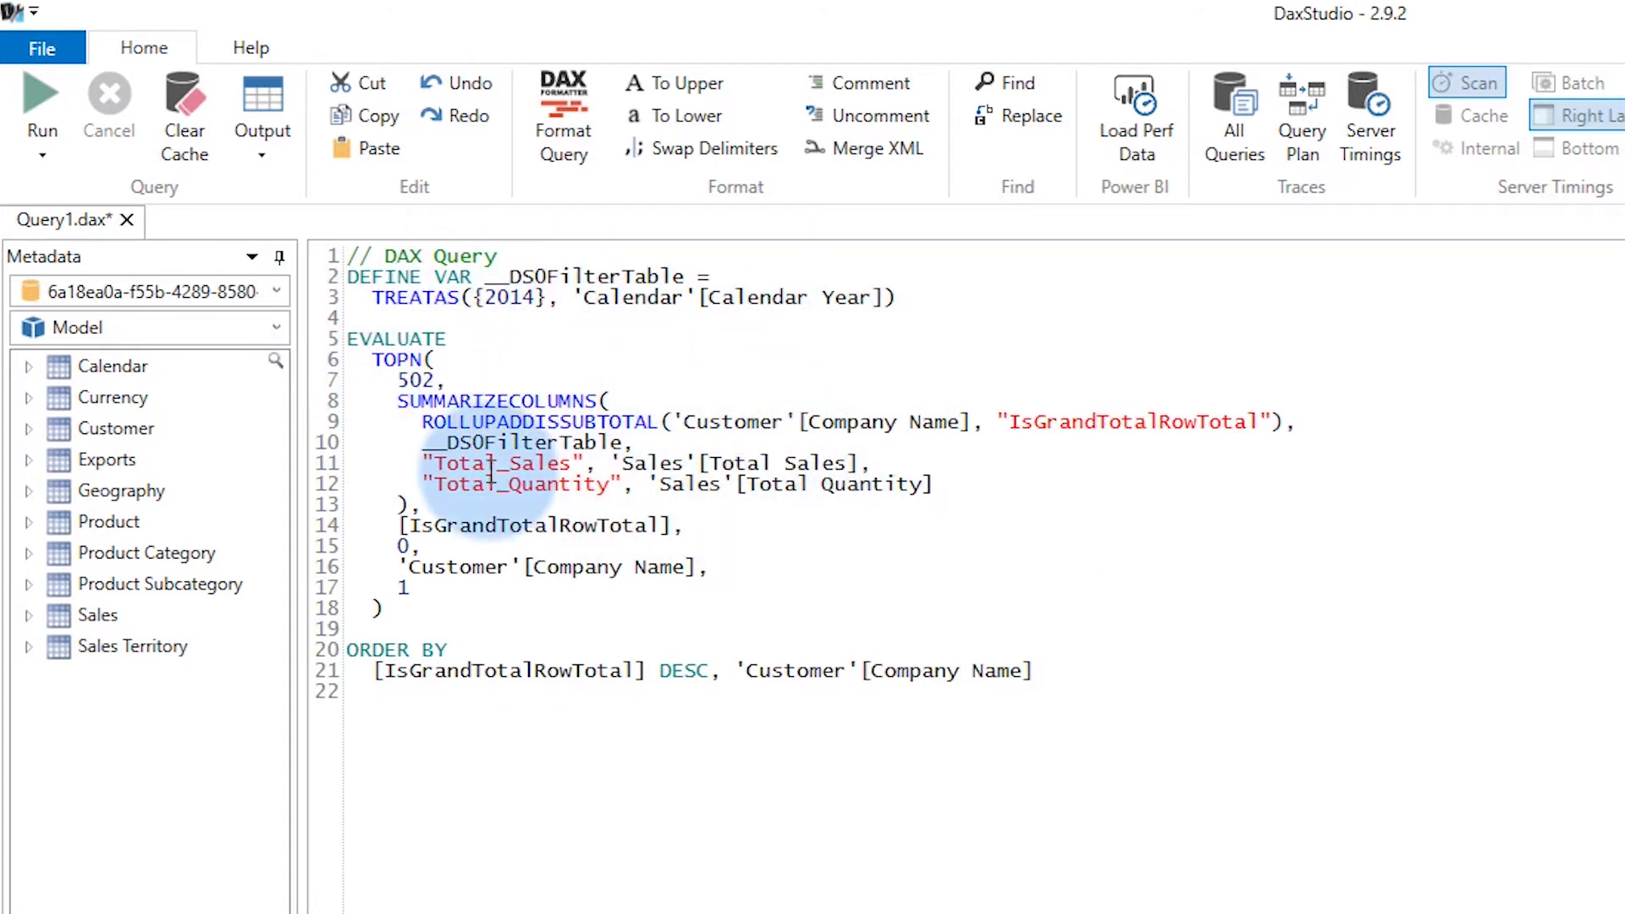
Step: Remove the TOPN(502) wrapper and its trailing sort arguments from around SUMMARIZECOLUMNS
{"action": "left_click_drag", "start_coordinate": [455, 380], "coordinate": [335, 368]}
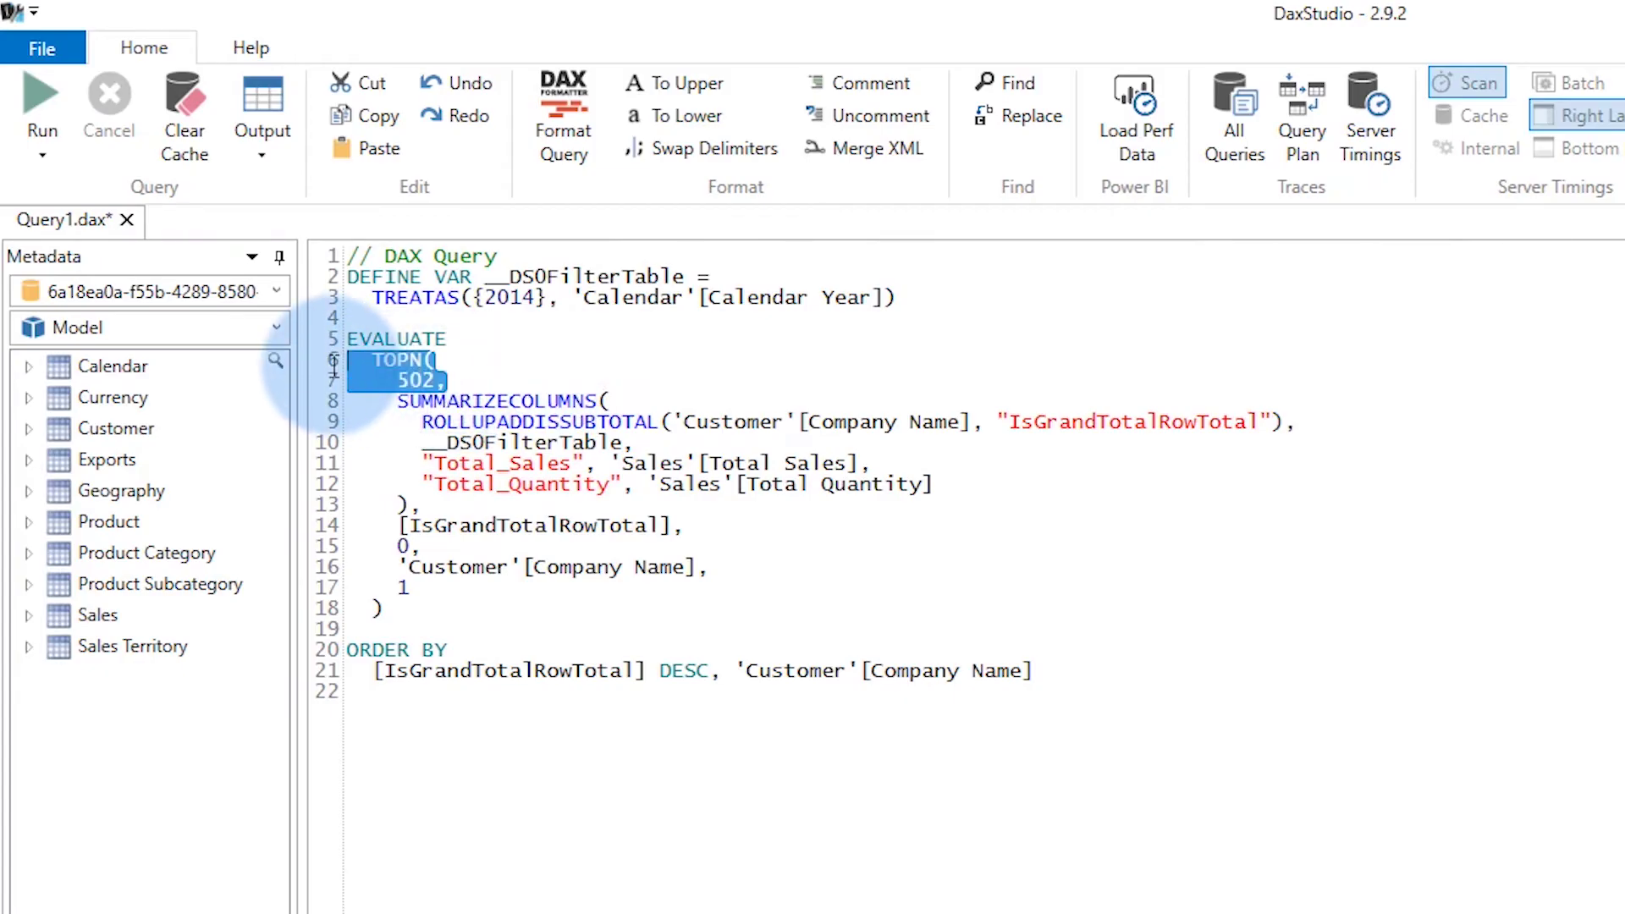
{"action": "key", "text": "Delete"}
{"action": "key", "text": "Delete"}
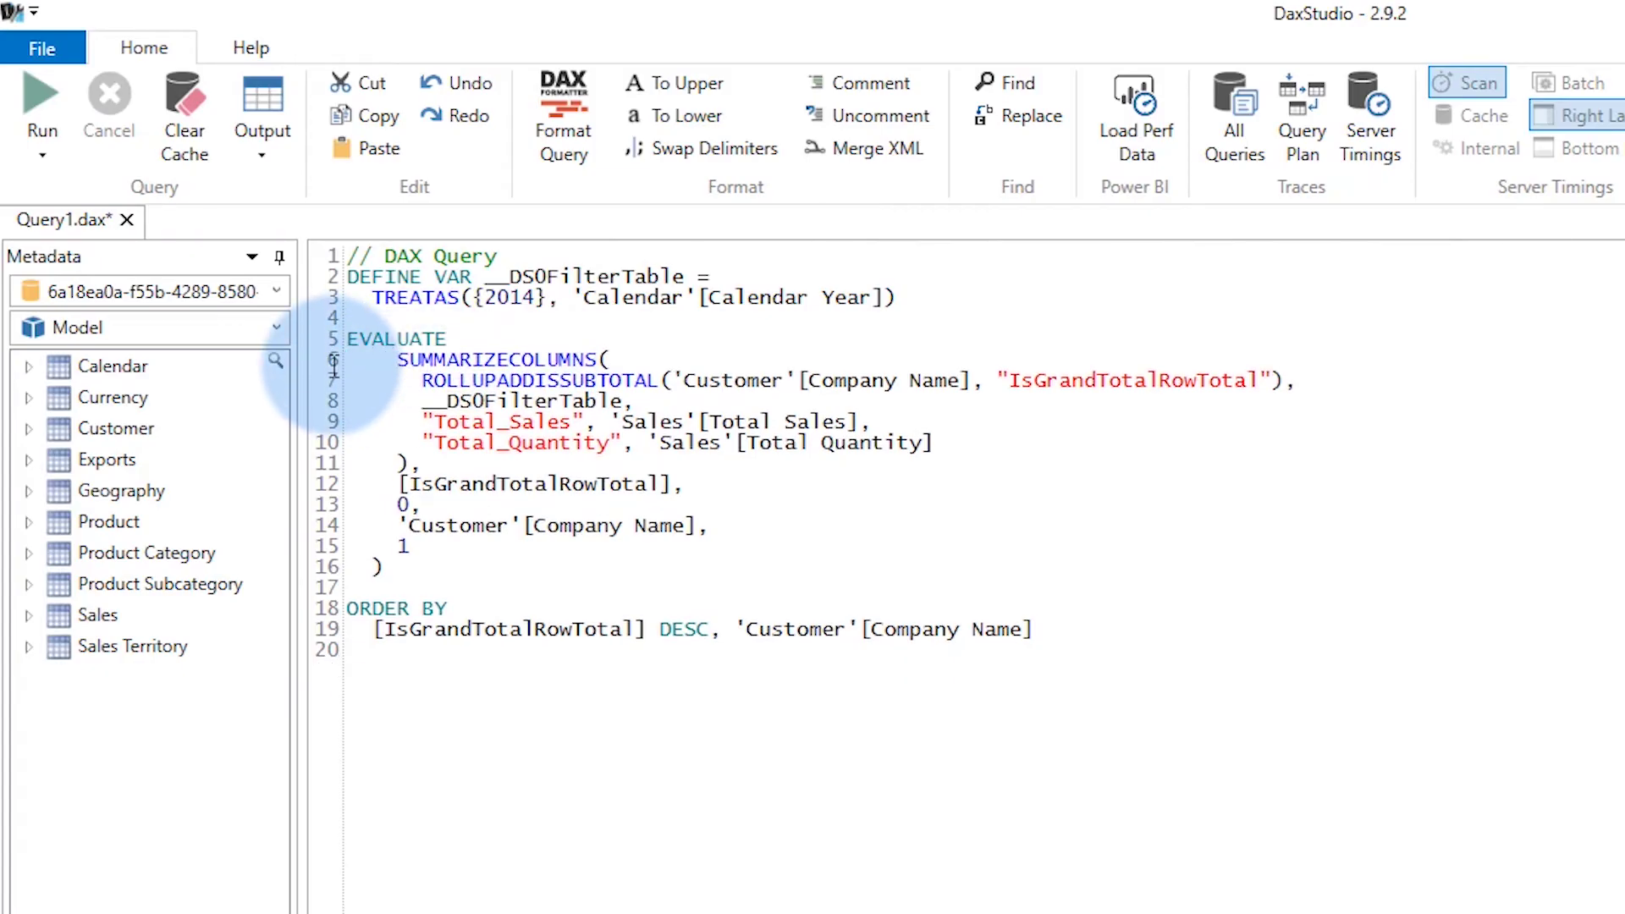
{"action": "left_click_drag", "start_coordinate": [430, 568], "coordinate": [324, 489]}
{"action": "key", "text": "Delete"}
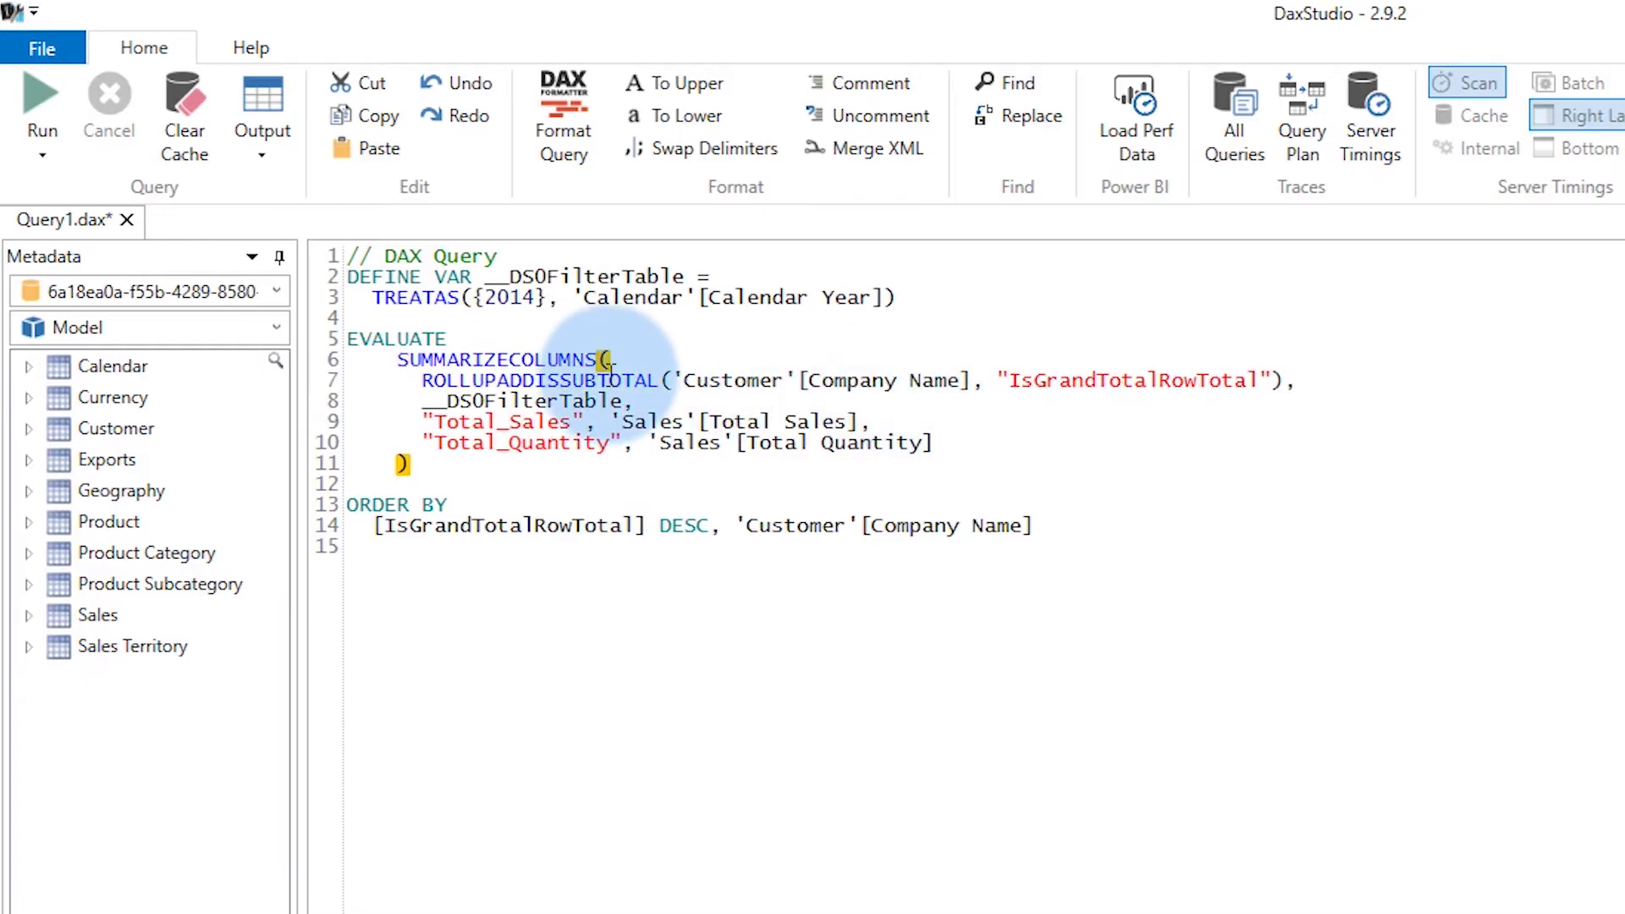
Step: Strip the ROLLUPADDISSUBTOTAL function and its "IsGrandTotalRowTotal" argument, keeping only 'Customer'[Company Name] as the grouping column
{"action": "key", "text": "BackSpace"}
{"action": "key", "text": "BackSpace"}
{"action": "key", "text": "BackSpace"}
{"action": "key", "text": "BackSpace"}
{"action": "key", "text": "BackSpace"}
{"action": "key", "text": "BackSpace"}
{"action": "key", "text": "BackSpace"}
{"action": "key", "text": "BackSpace"}
{"action": "key", "text": "BackSpace"}
{"action": "key", "text": "BackSpace"}
{"action": "key", "text": "BackSpace"}
{"action": "key", "text": "BackSpace"}
{"action": "key", "text": "BackSpace"}
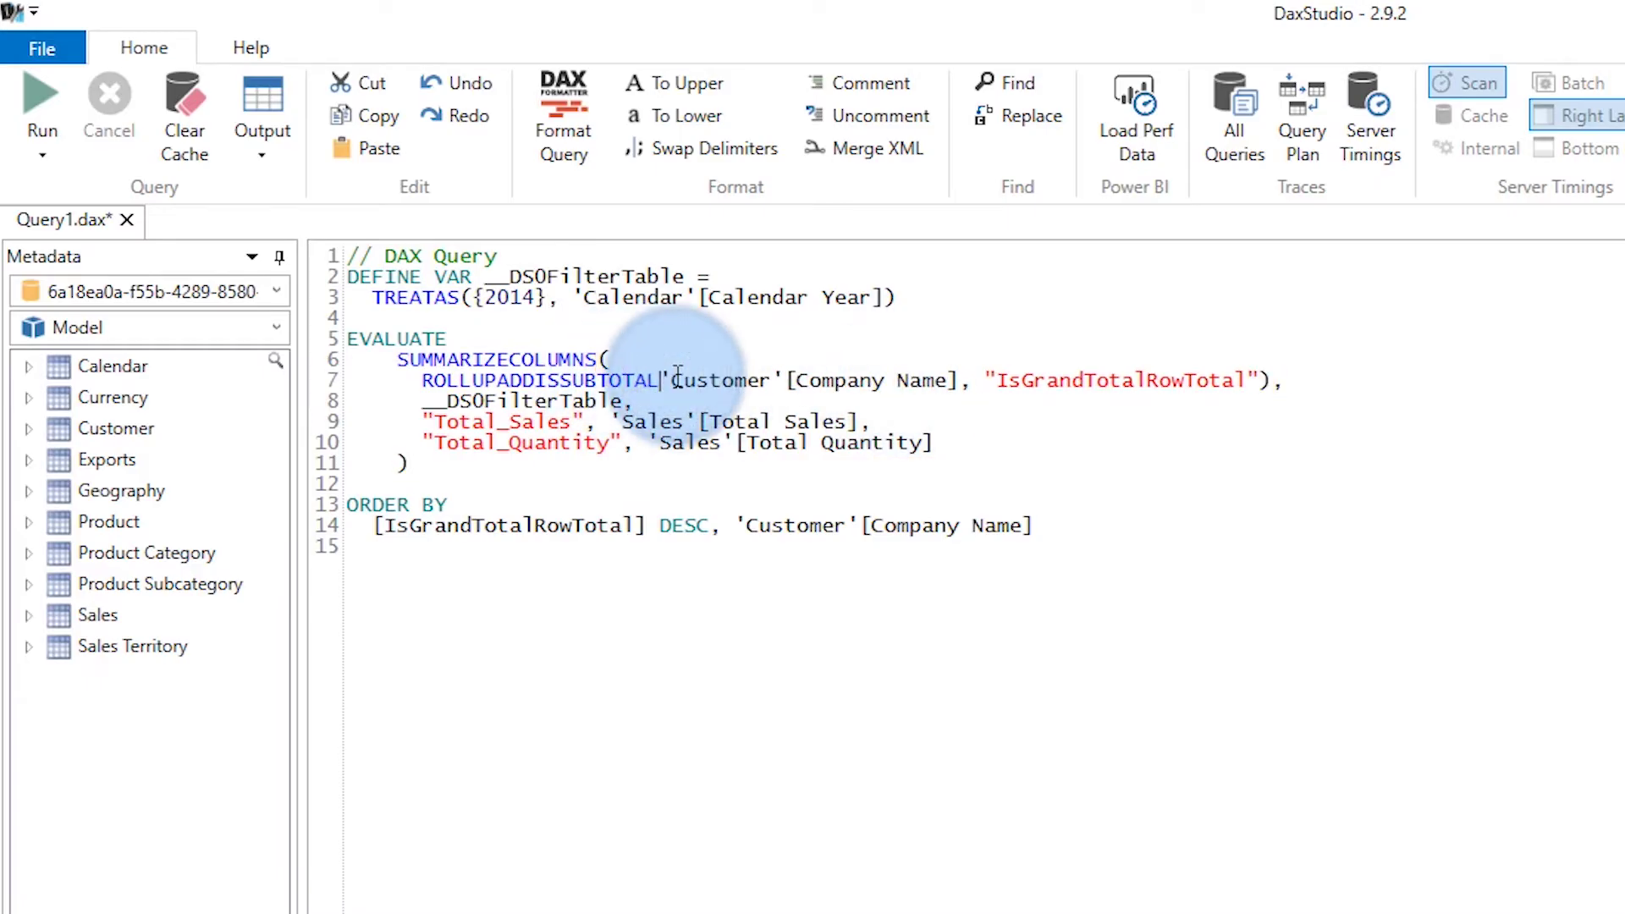
{"action": "key", "text": "BackSpace"}
{"action": "key", "text": "BackSpace"}
{"action": "key", "text": "BackSpace"}
{"action": "key", "text": "BackSpace"}
{"action": "key", "text": "BackSpace"}
{"action": "key", "text": "BackSpace"}
{"action": "key", "text": "BackSpace"}
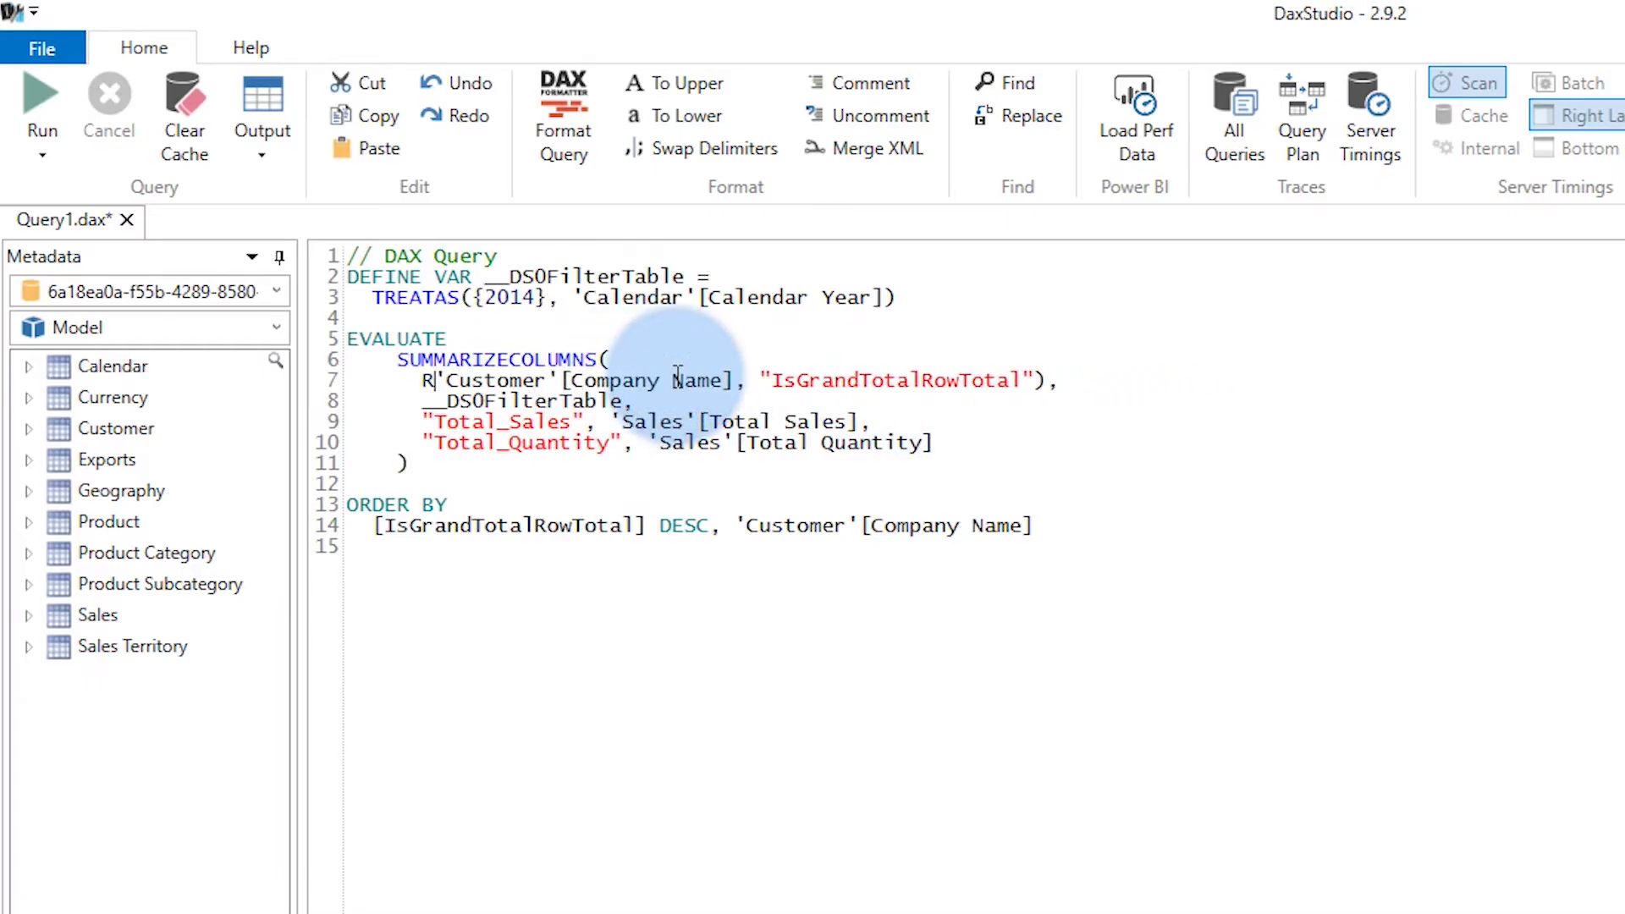
{"action": "left_click_drag", "start_coordinate": [1027, 380], "coordinate": [721, 380]}
{"action": "key", "text": "Delete"}
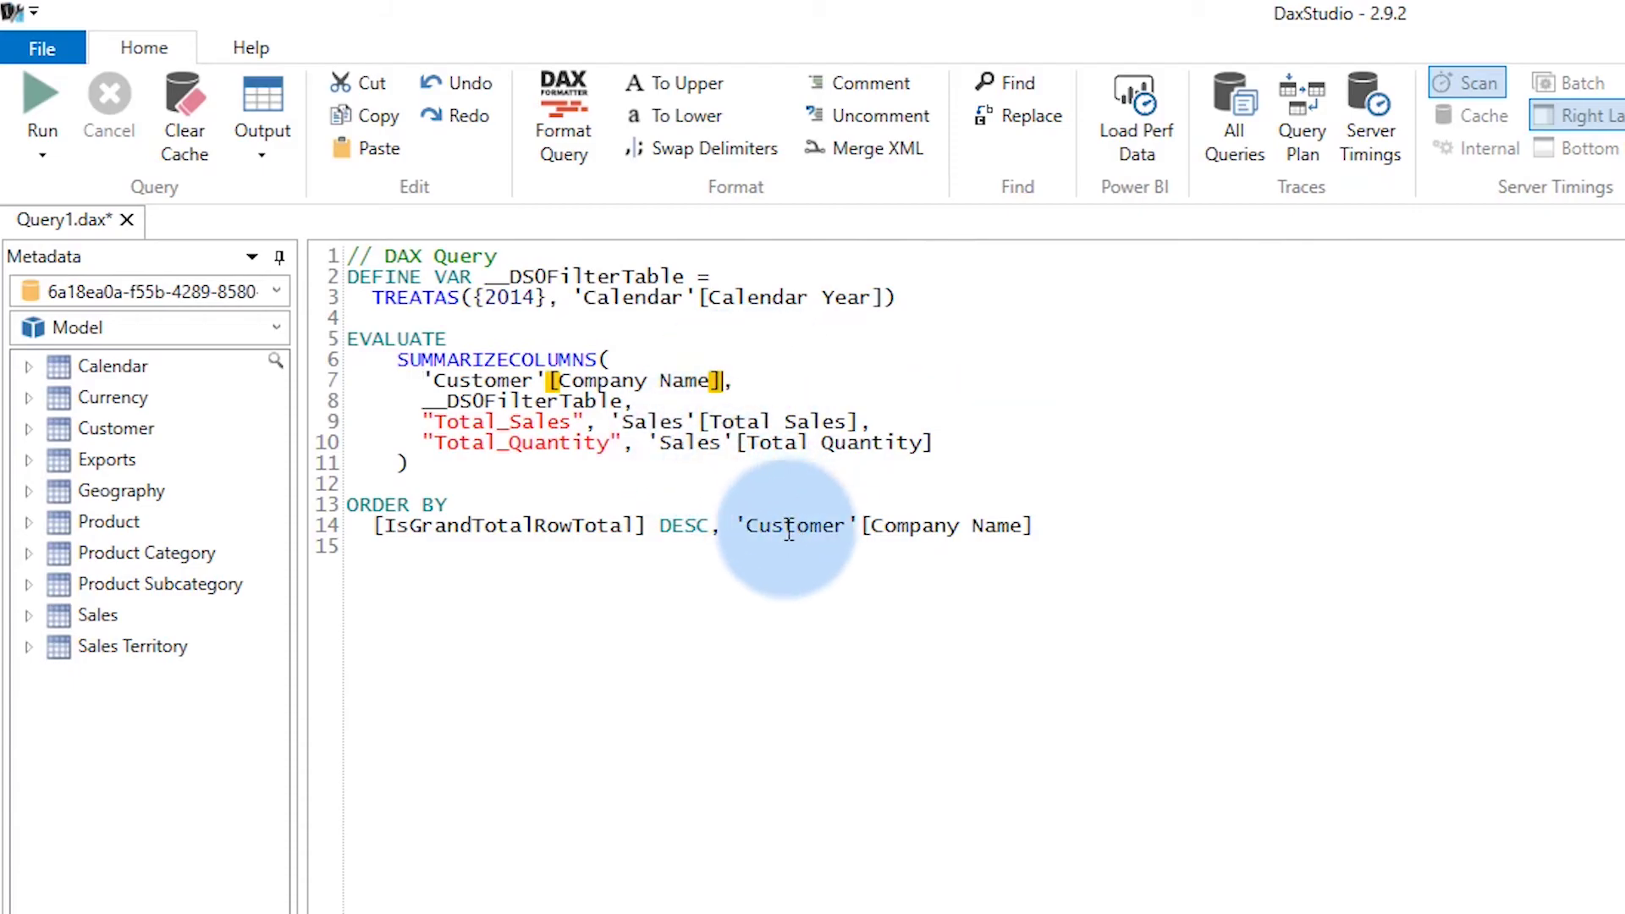
Step: Remove [IsGrandTotalRowTotal] DESC from the ORDER BY clause and run the query
{"action": "left_click_drag", "start_coordinate": [737, 530], "coordinate": [374, 531]}
{"action": "key", "text": "Delete"}
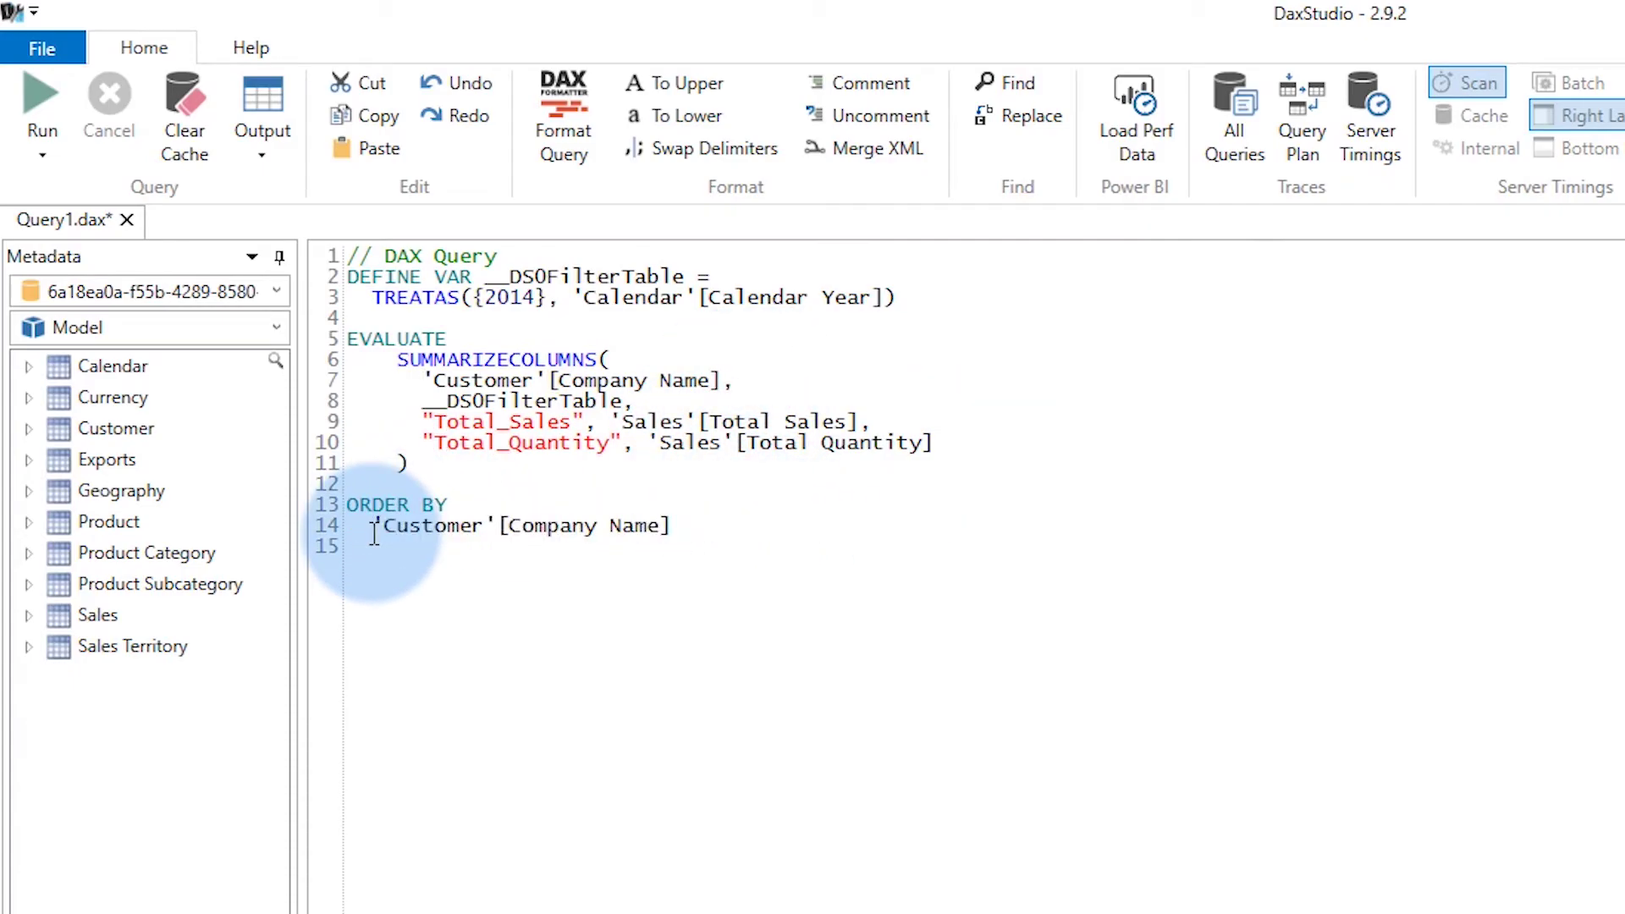
{"action": "left_click", "coordinate": [30, 95]}
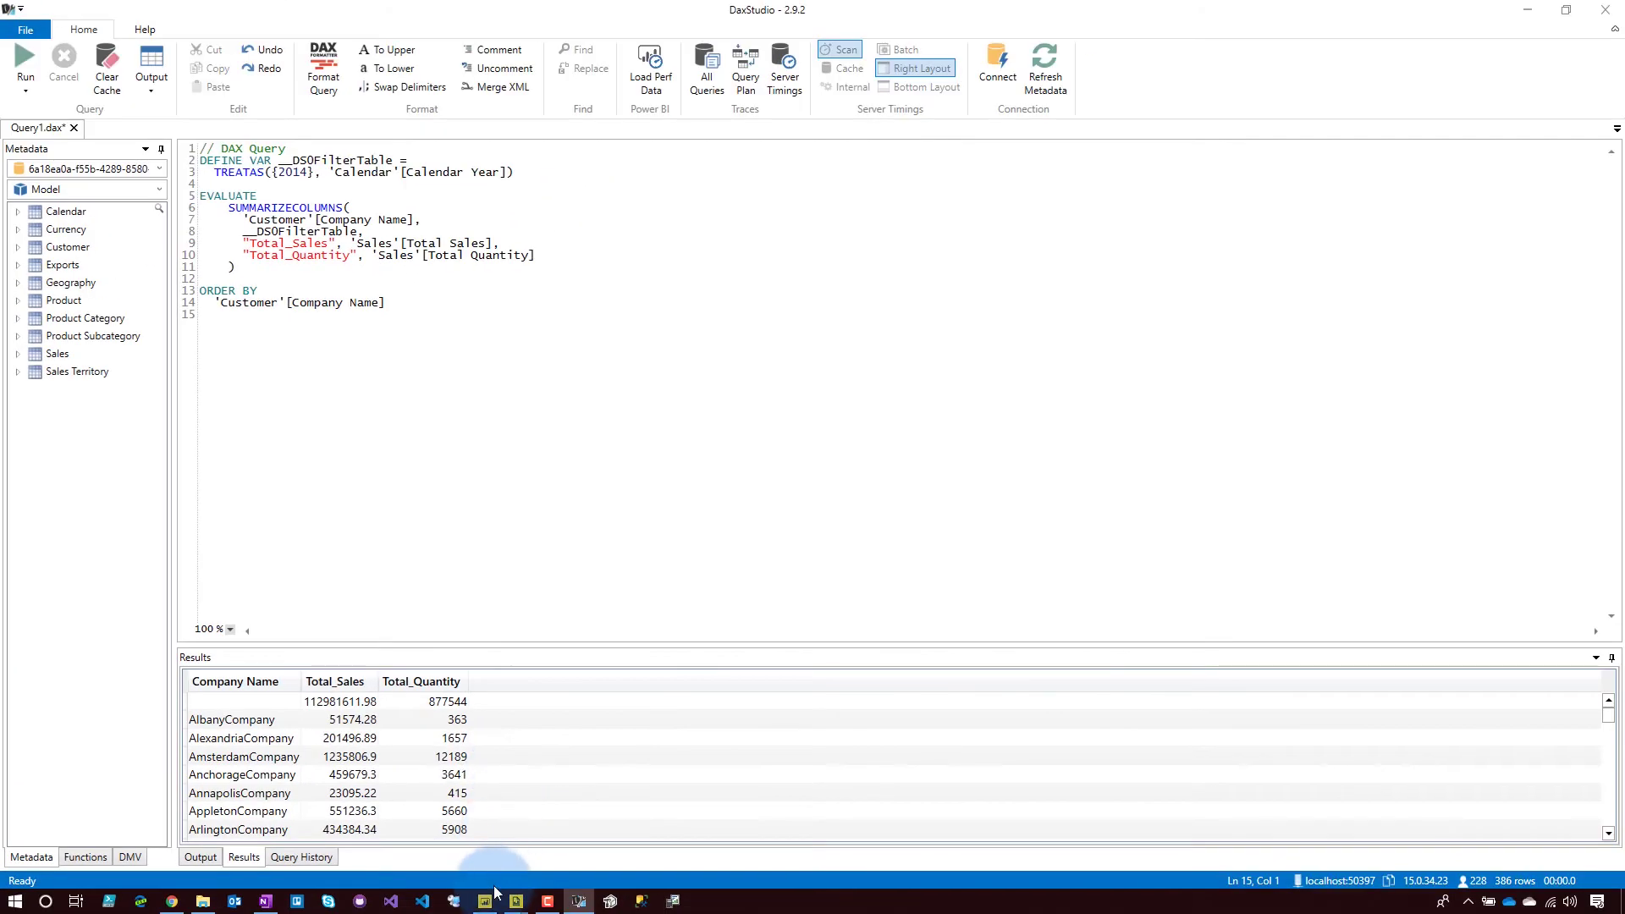
Step: In Power BI Desktop, expand AlbanyCompany in the matrix and copy the Matrix query recorded for that drill-down
{"action": "left_click", "coordinate": [485, 900]}
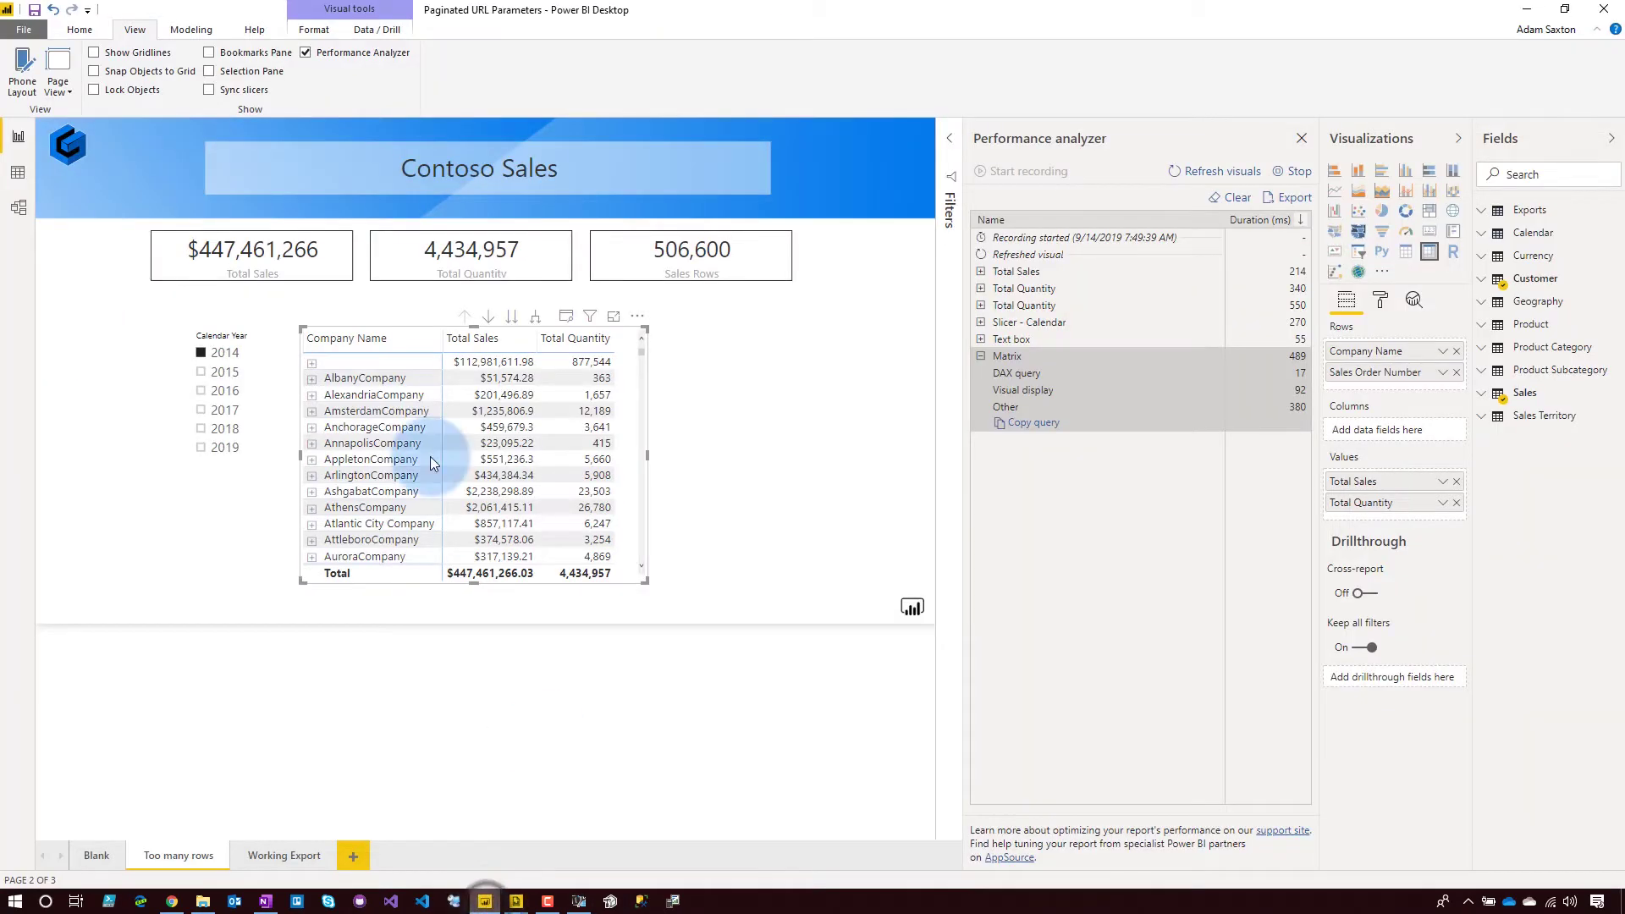
{"action": "left_click", "coordinate": [311, 379]}
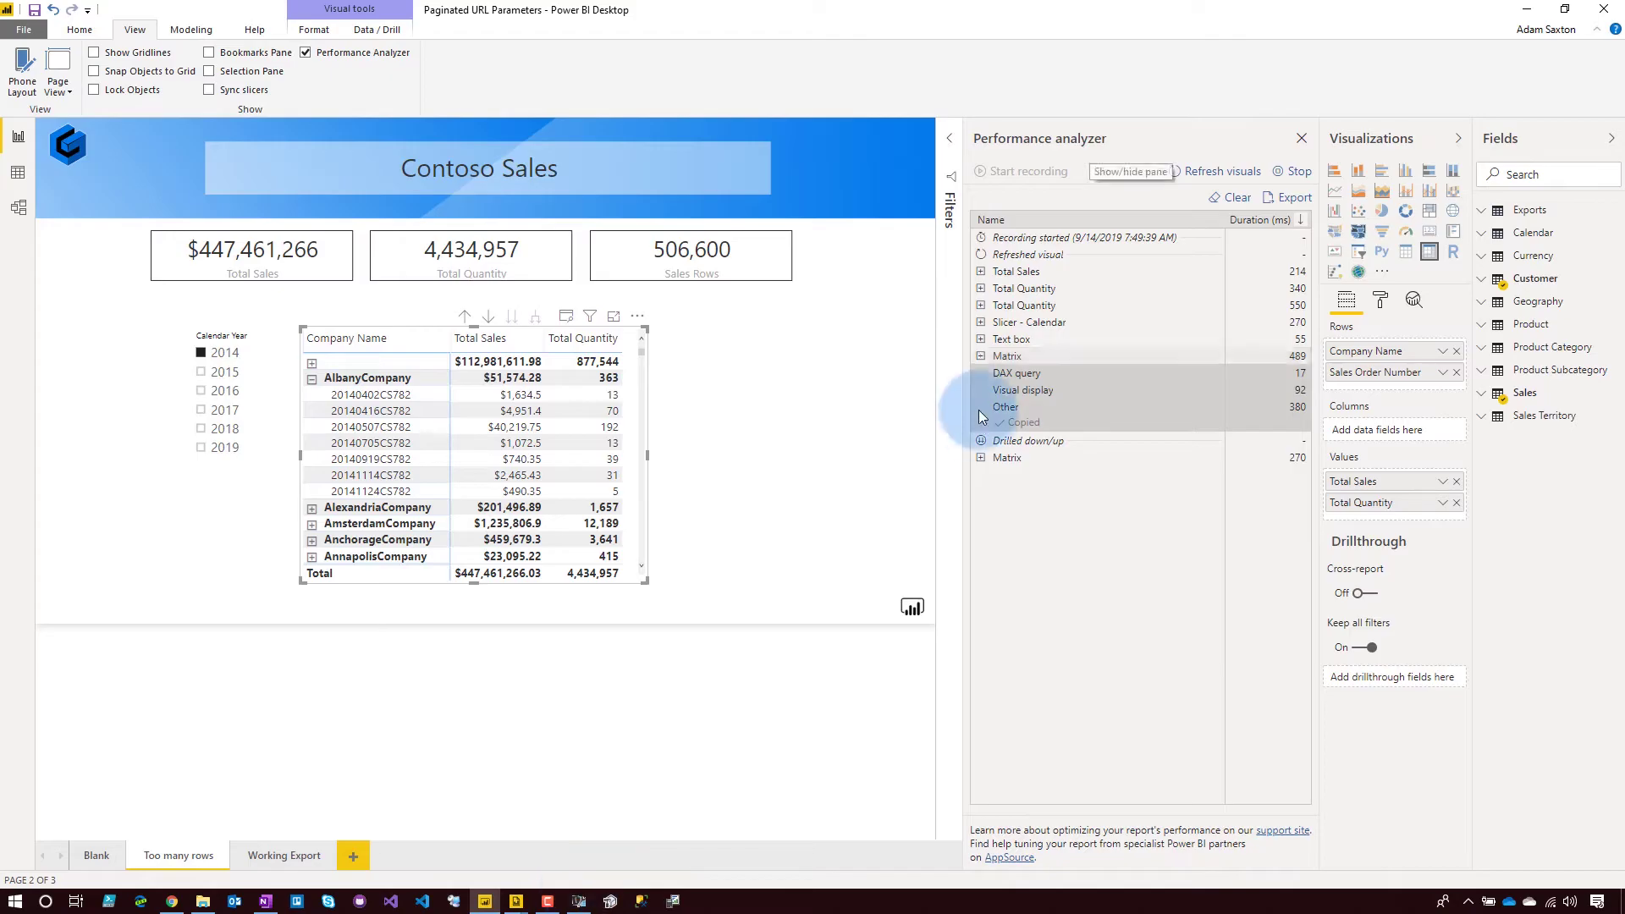
{"action": "left_click", "coordinate": [979, 458]}
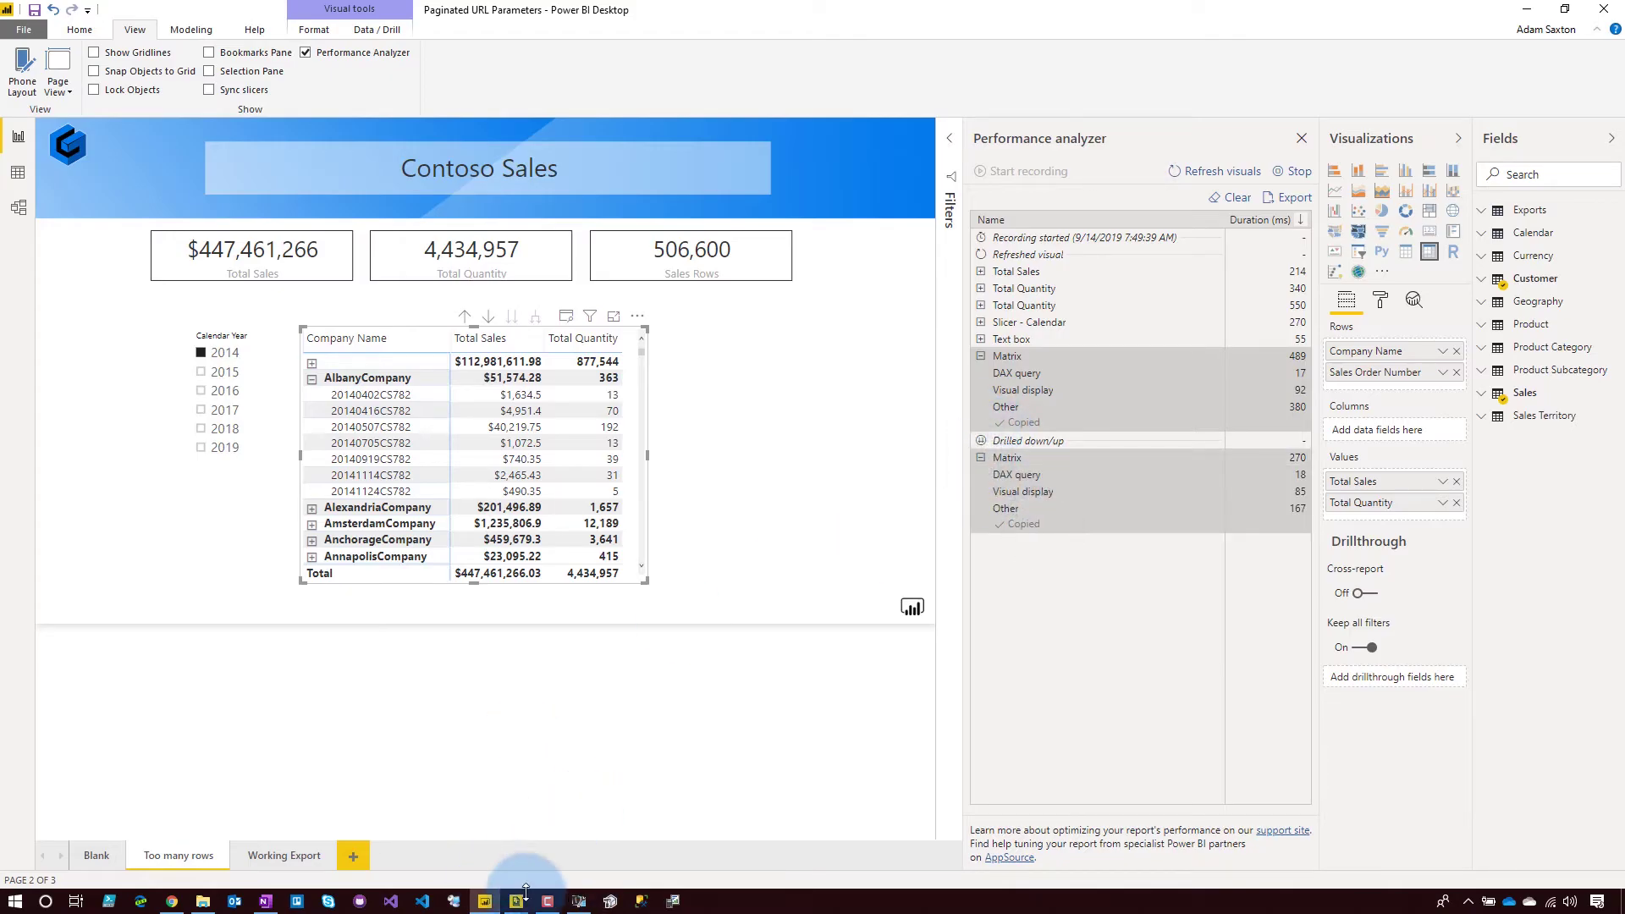
Step: Replace the whole query in DAX Studio with the copied drill-down query
{"action": "left_click", "coordinate": [579, 902]}
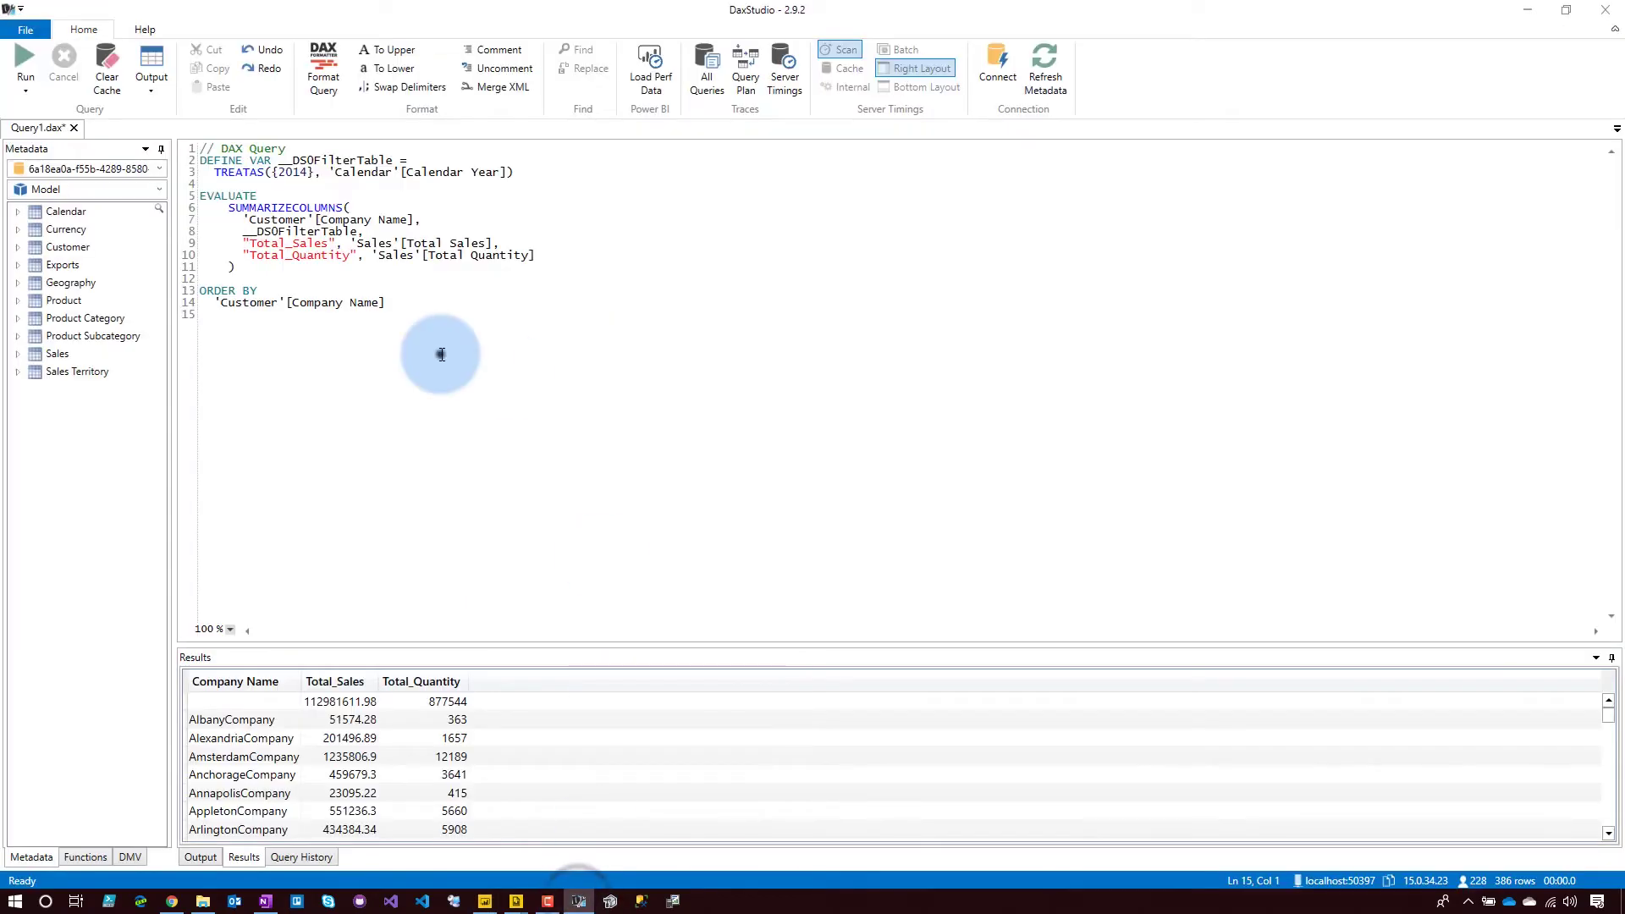
{"action": "key", "text": "ctrl+a"}
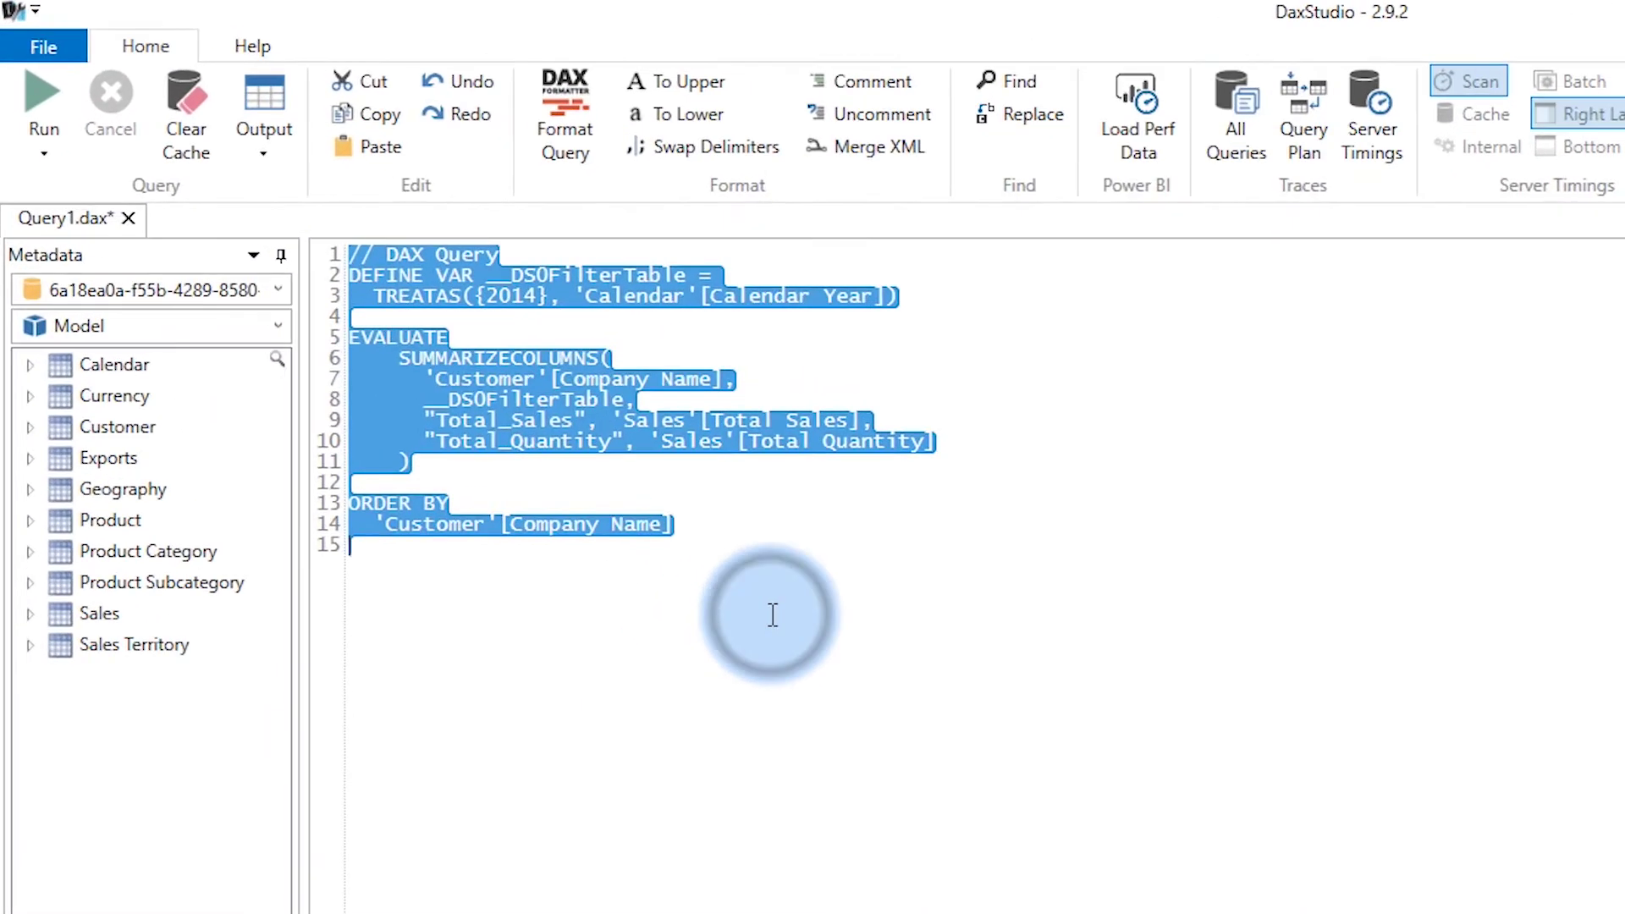
{"action": "key", "text": "ctrl+v"}
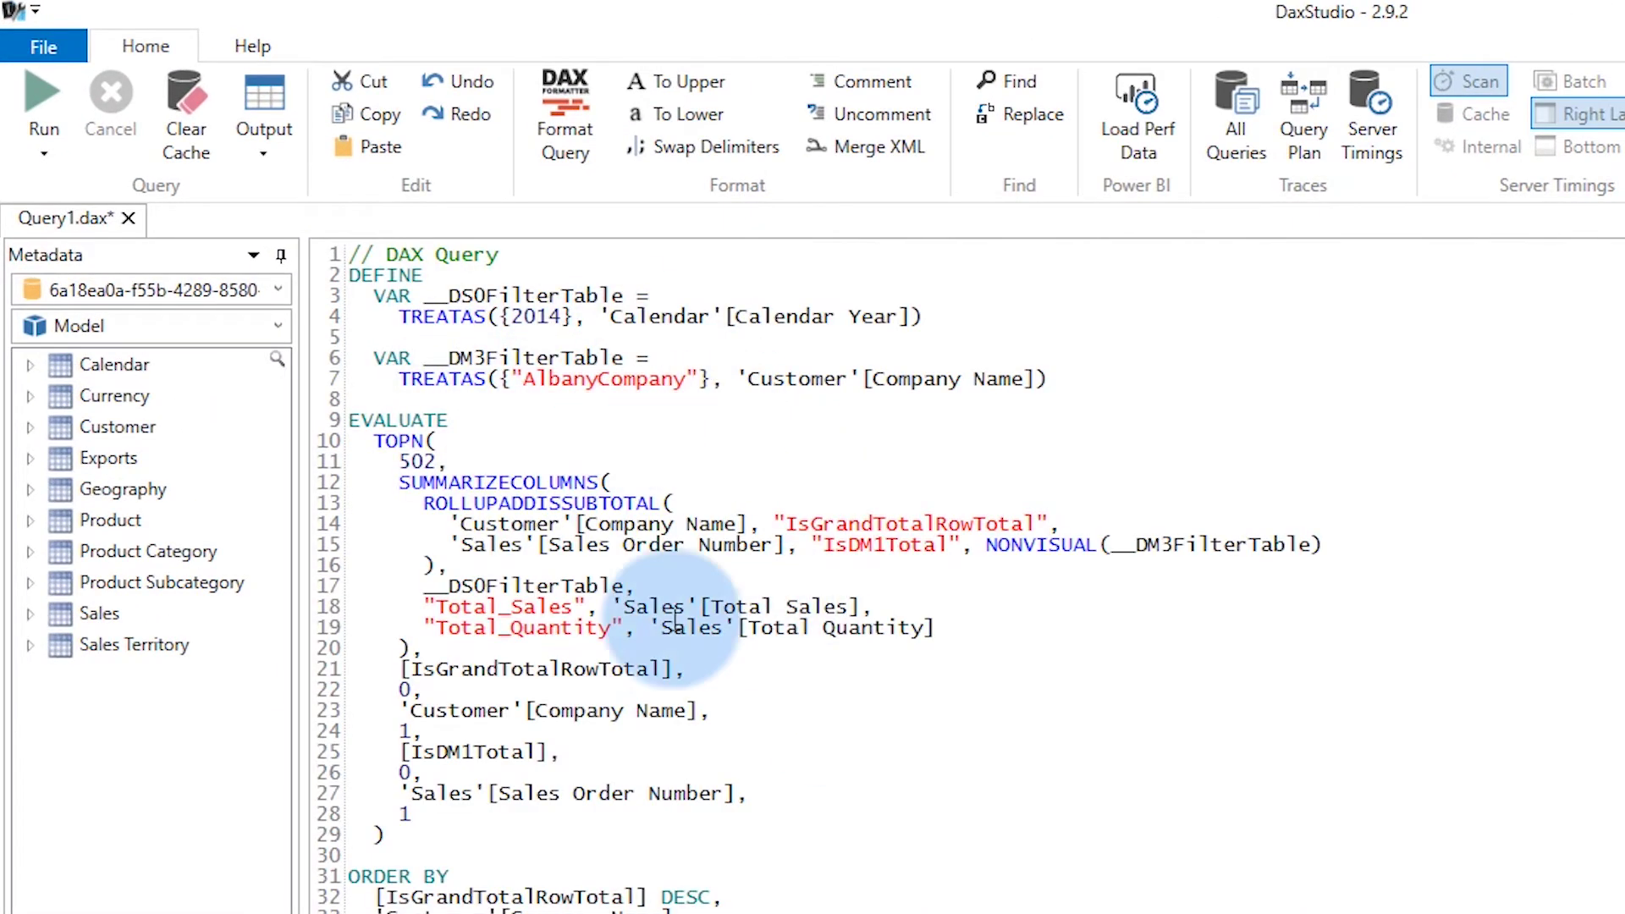
Step: Reduce the drill-down query to a plain SUMMARIZECOLUMNS by removing the TOPN(502) wrapper, the rollup subtotals and the total-flag columns
{"action": "left_click_drag", "start_coordinate": [476, 461], "coordinate": [363, 449]}
{"action": "key", "text": "Delete"}
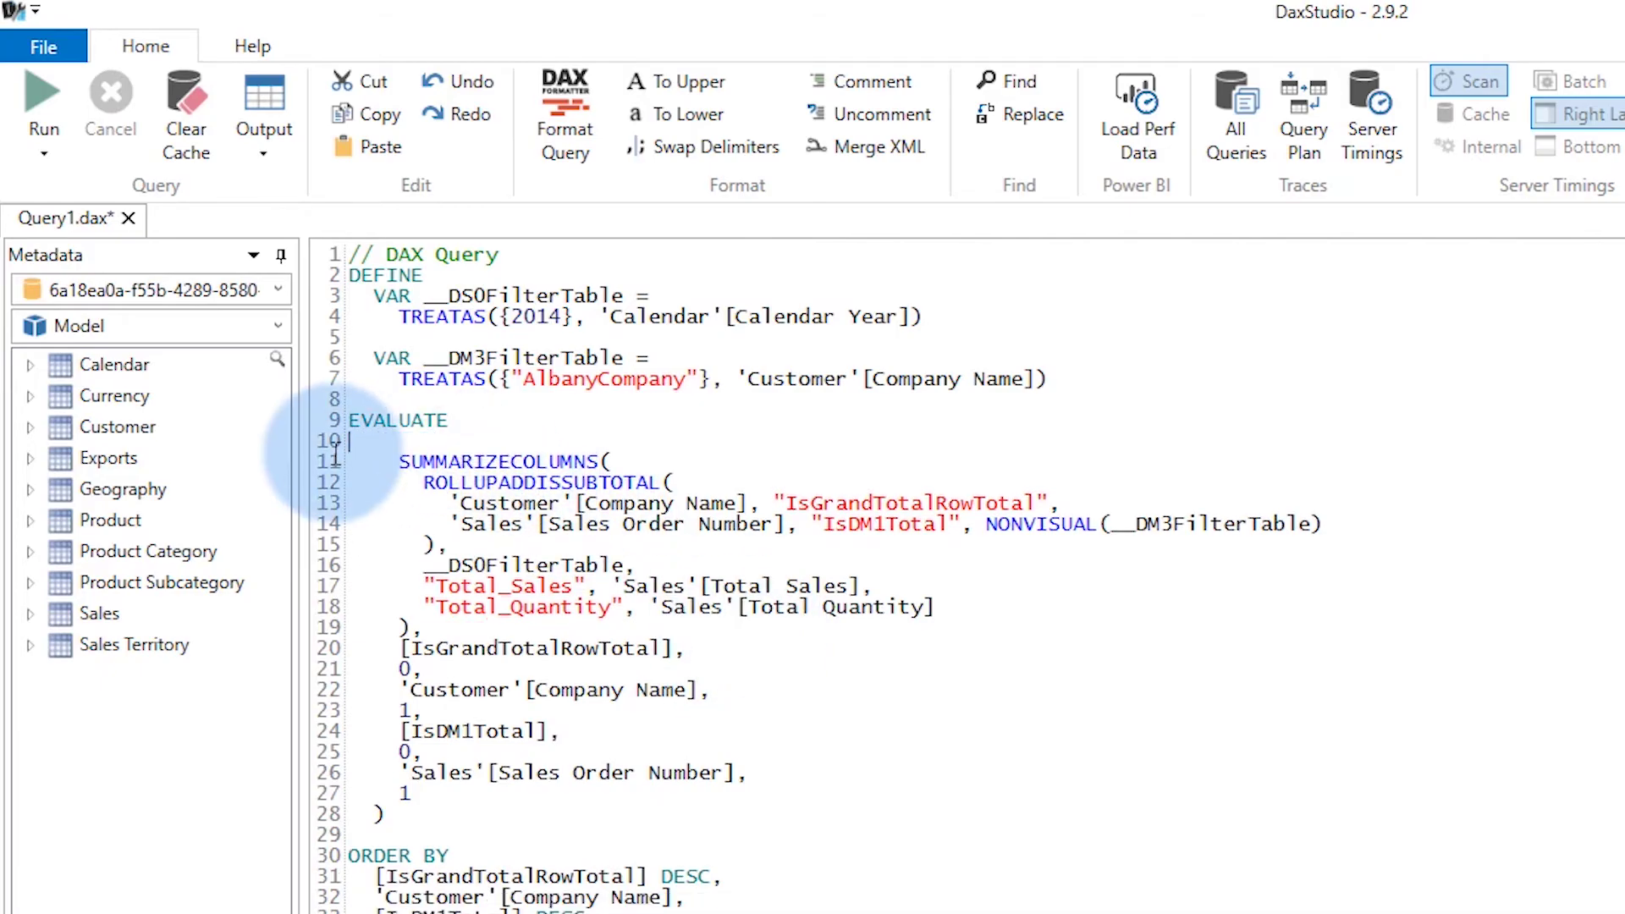
{"action": "key", "text": "Delete"}
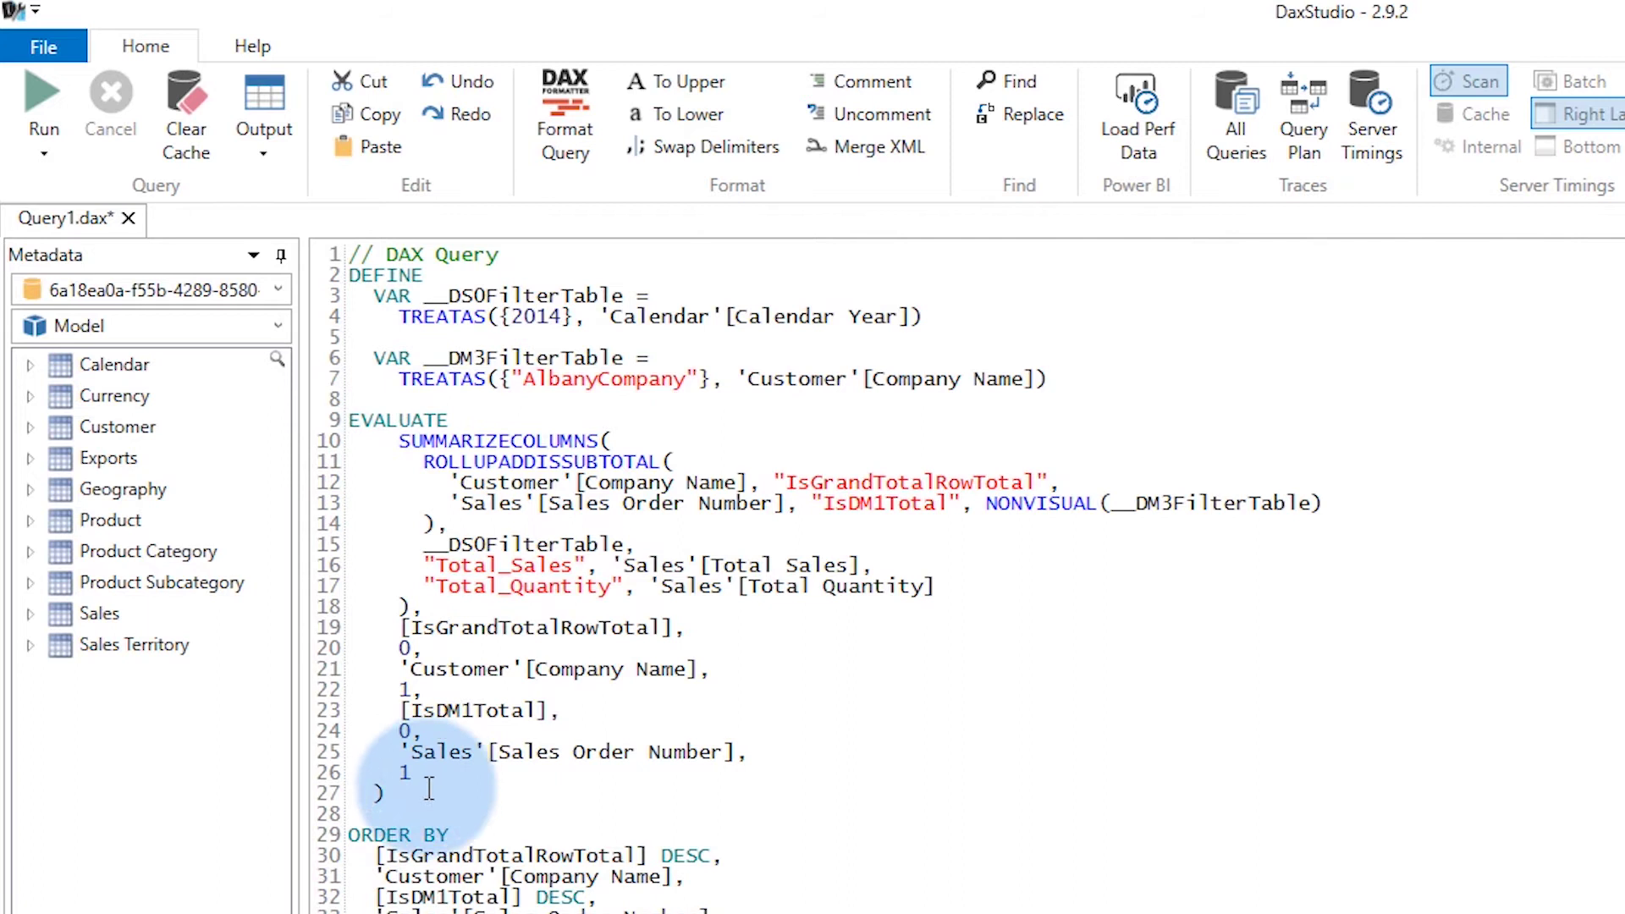
{"action": "left_click_drag", "start_coordinate": [424, 799], "coordinate": [254, 653]}
Step: Delete the __DM3FilterTable variable that filters on AlbanyCompany, and run the simplified query
{"action": "left_click_drag", "start_coordinate": [1090, 379], "coordinate": [347, 355]}
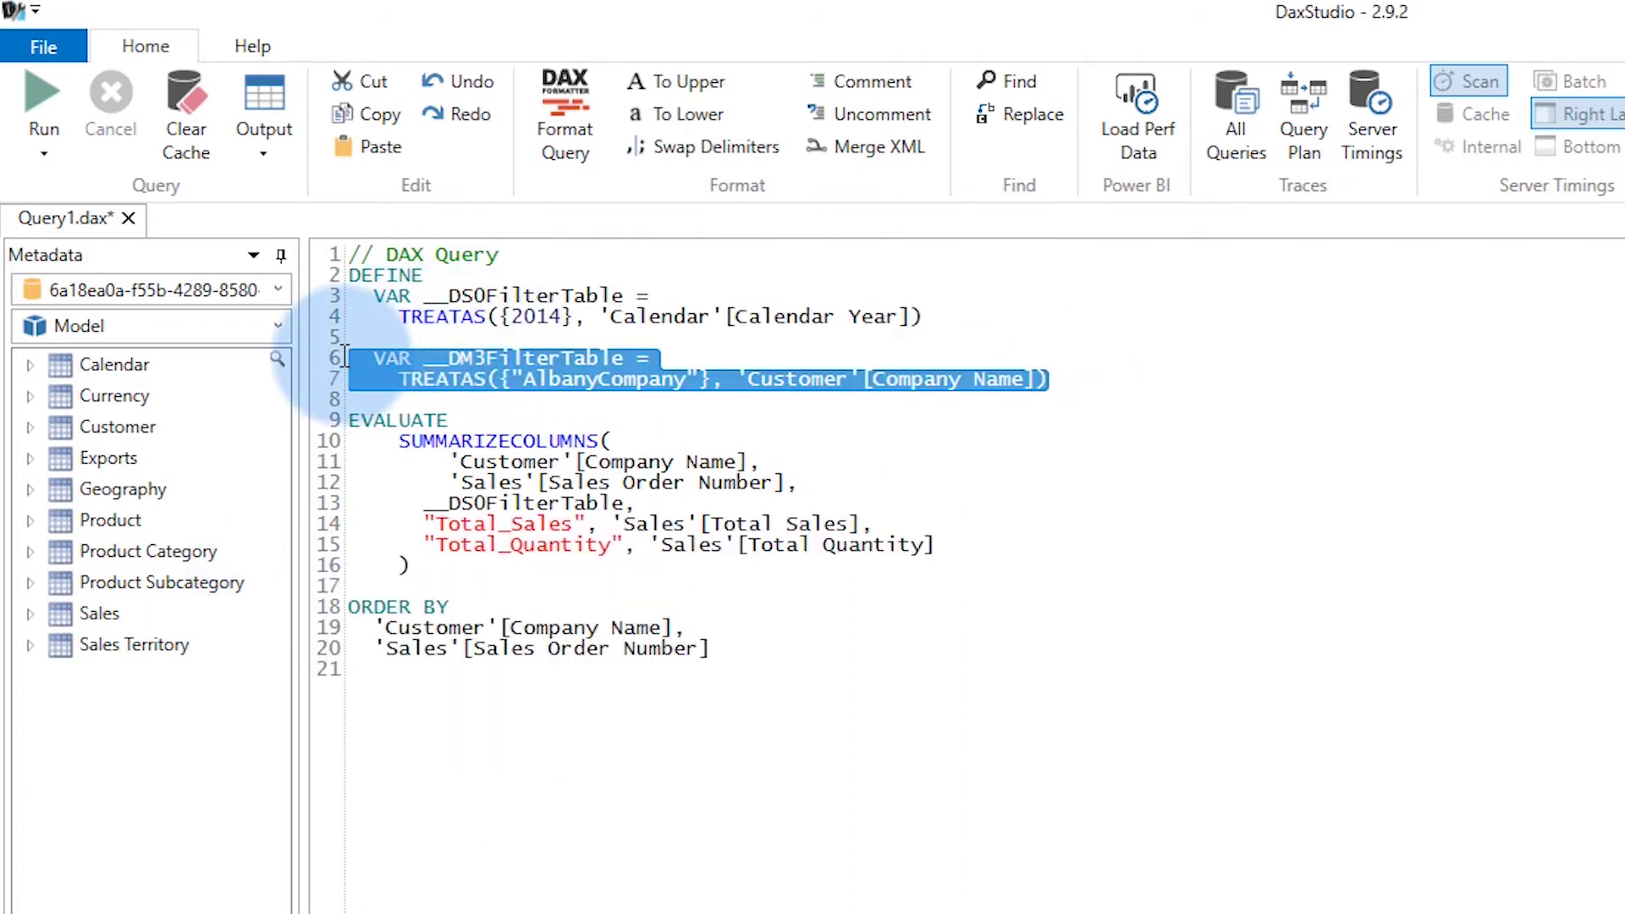
{"action": "key", "text": "BackSpace"}
{"action": "key", "text": "BackSpace"}
{"action": "key", "text": "BackSpace"}
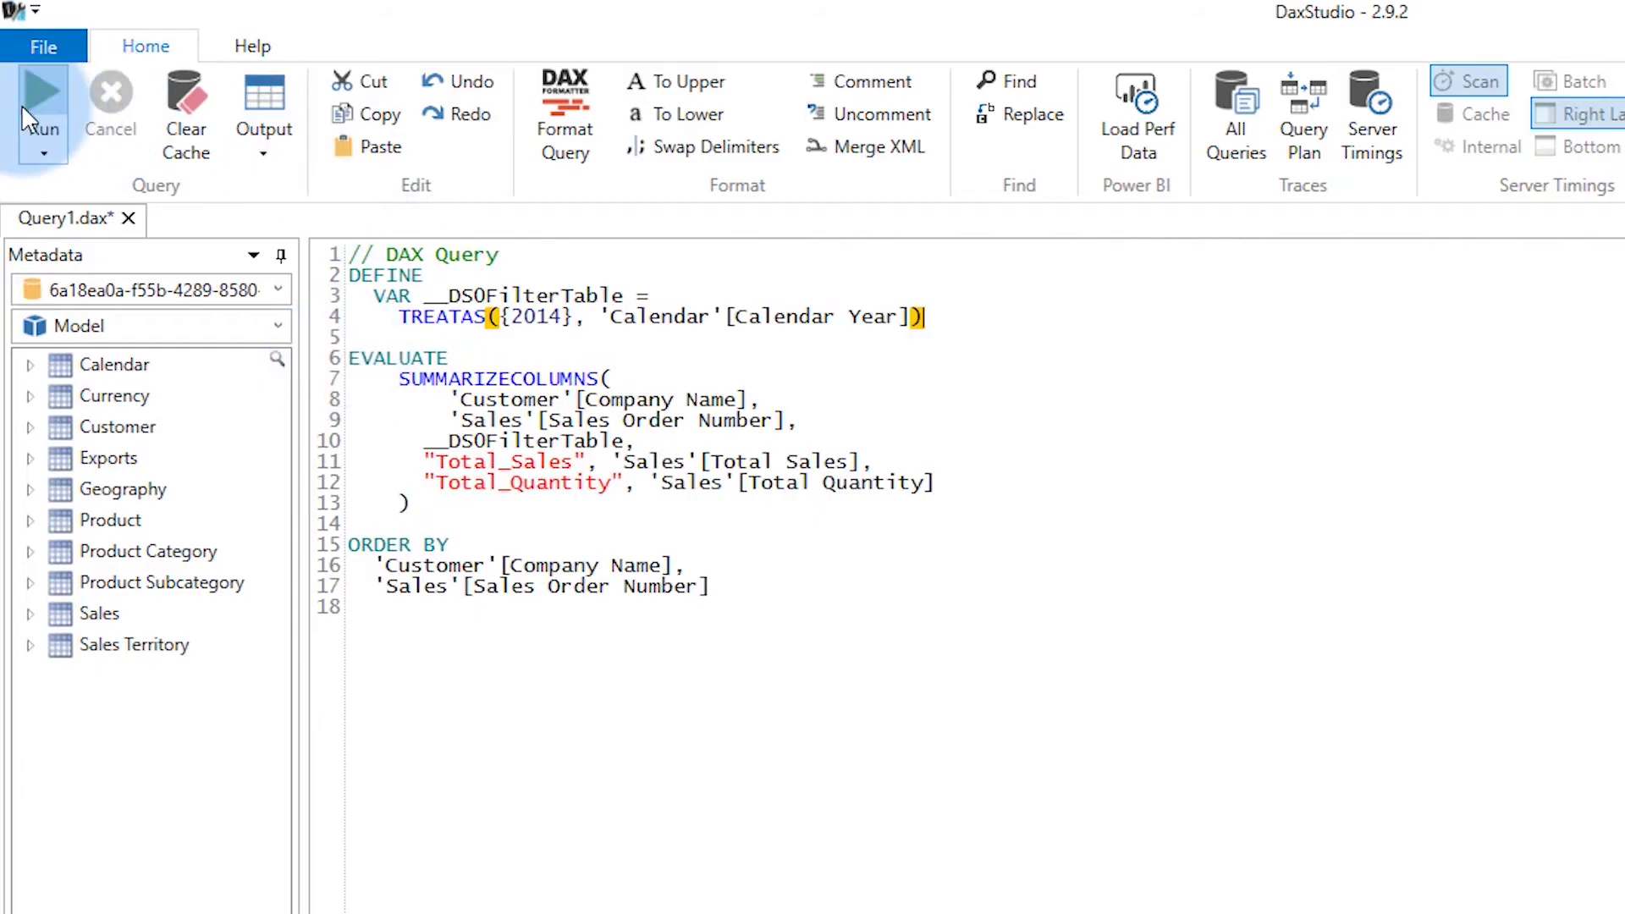
{"action": "left_click", "coordinate": [29, 93]}
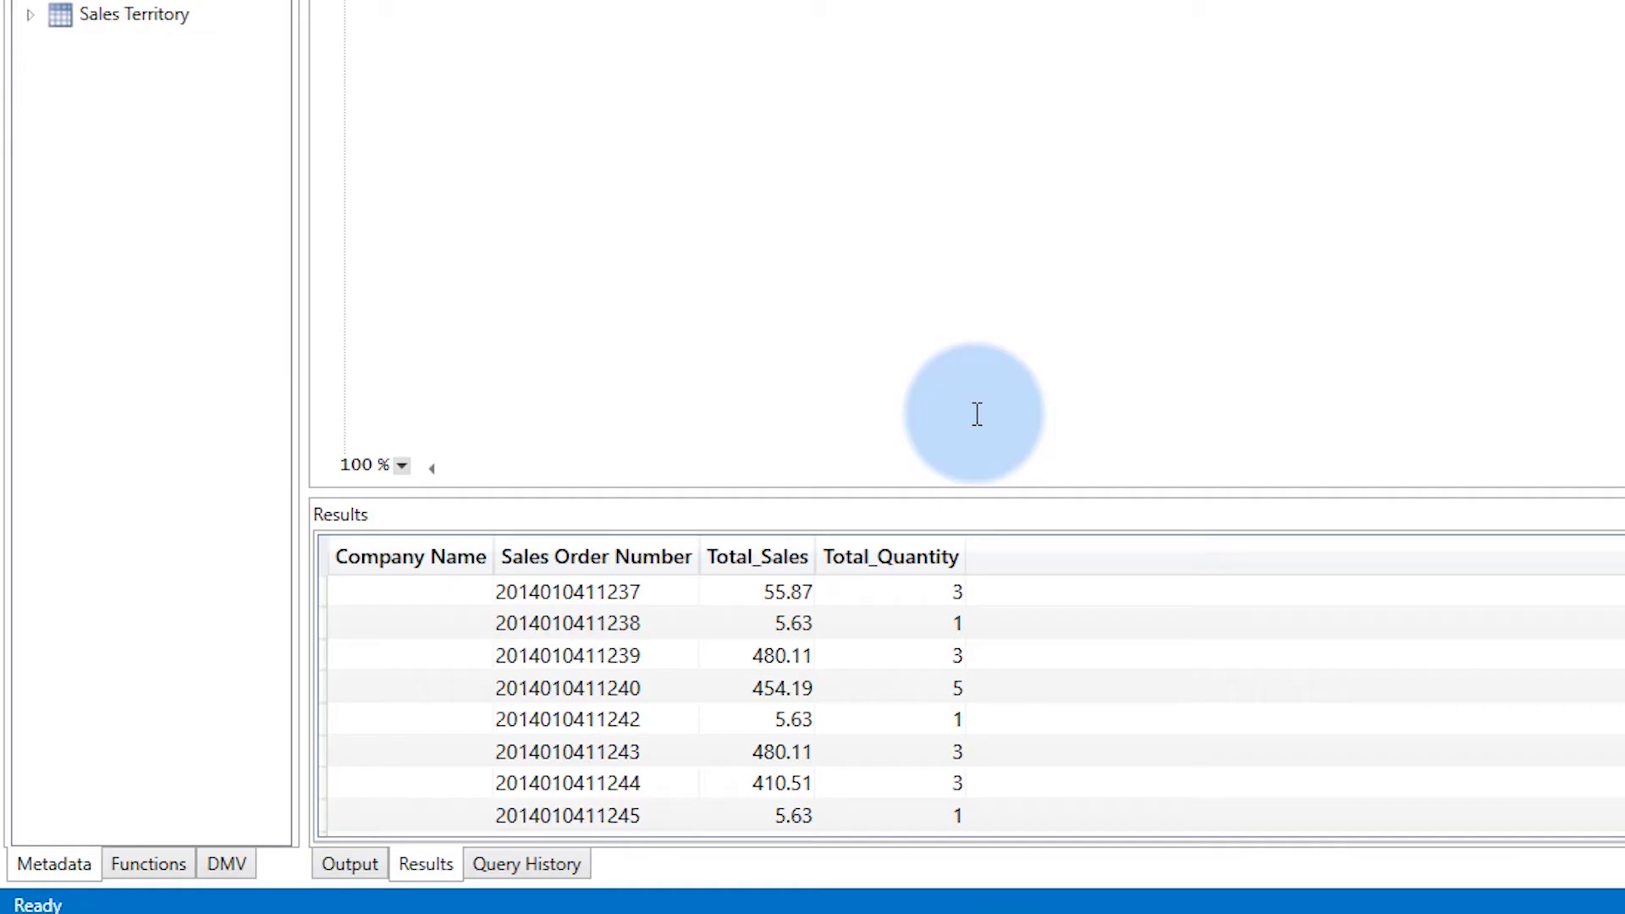
{"action": "left_click", "coordinate": [754, 814]}
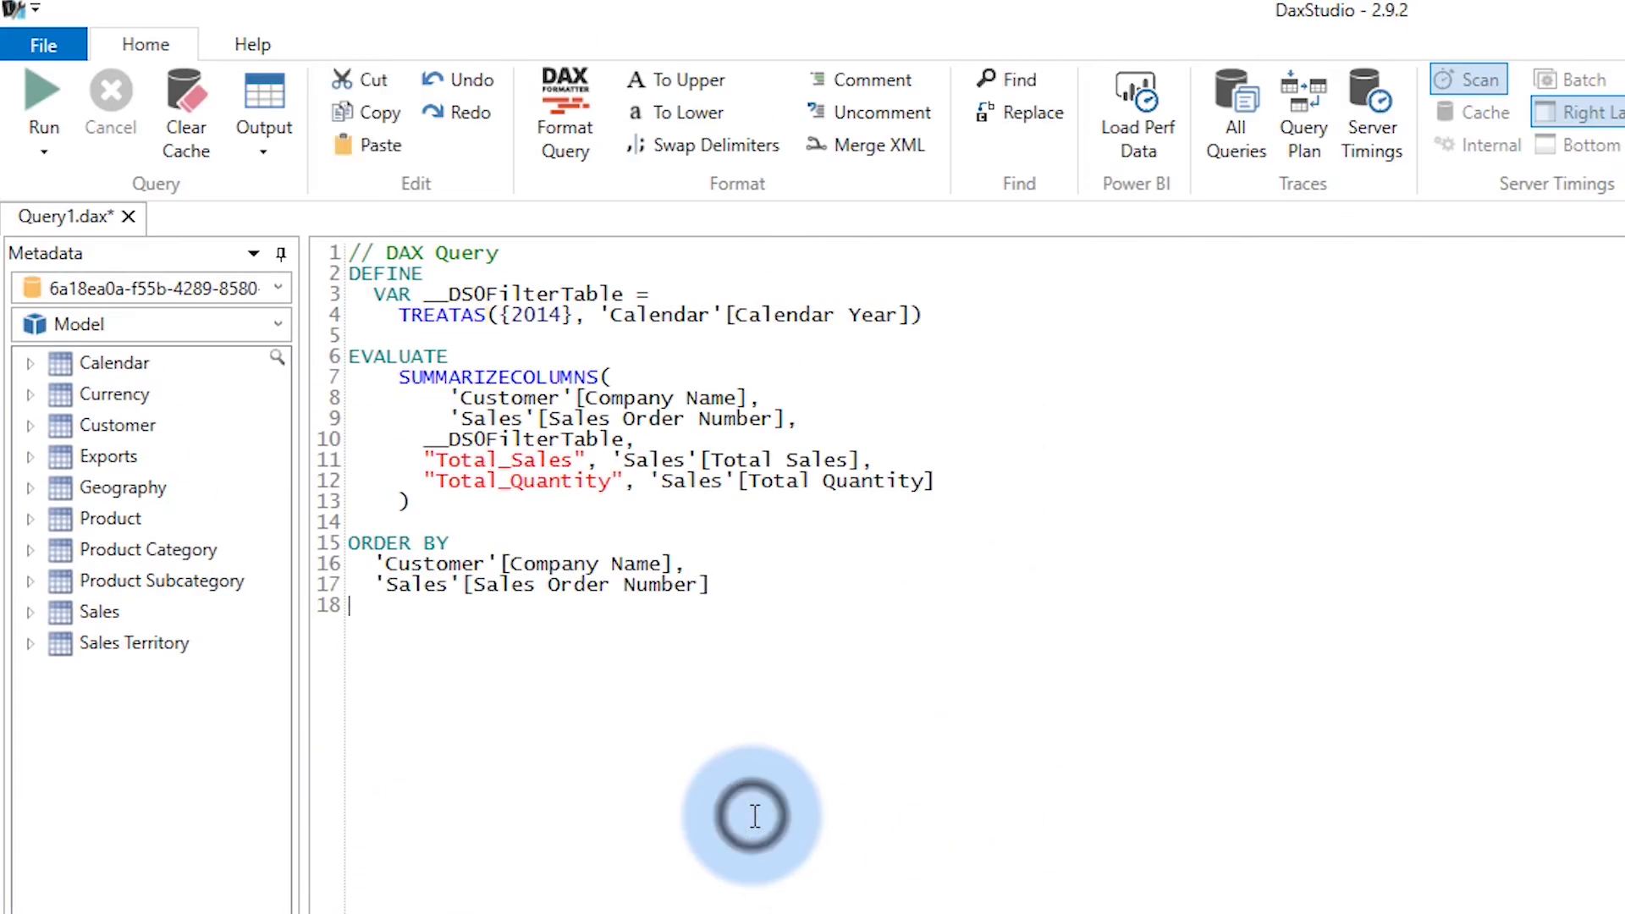
{"action": "key", "text": "ctrl+a"}
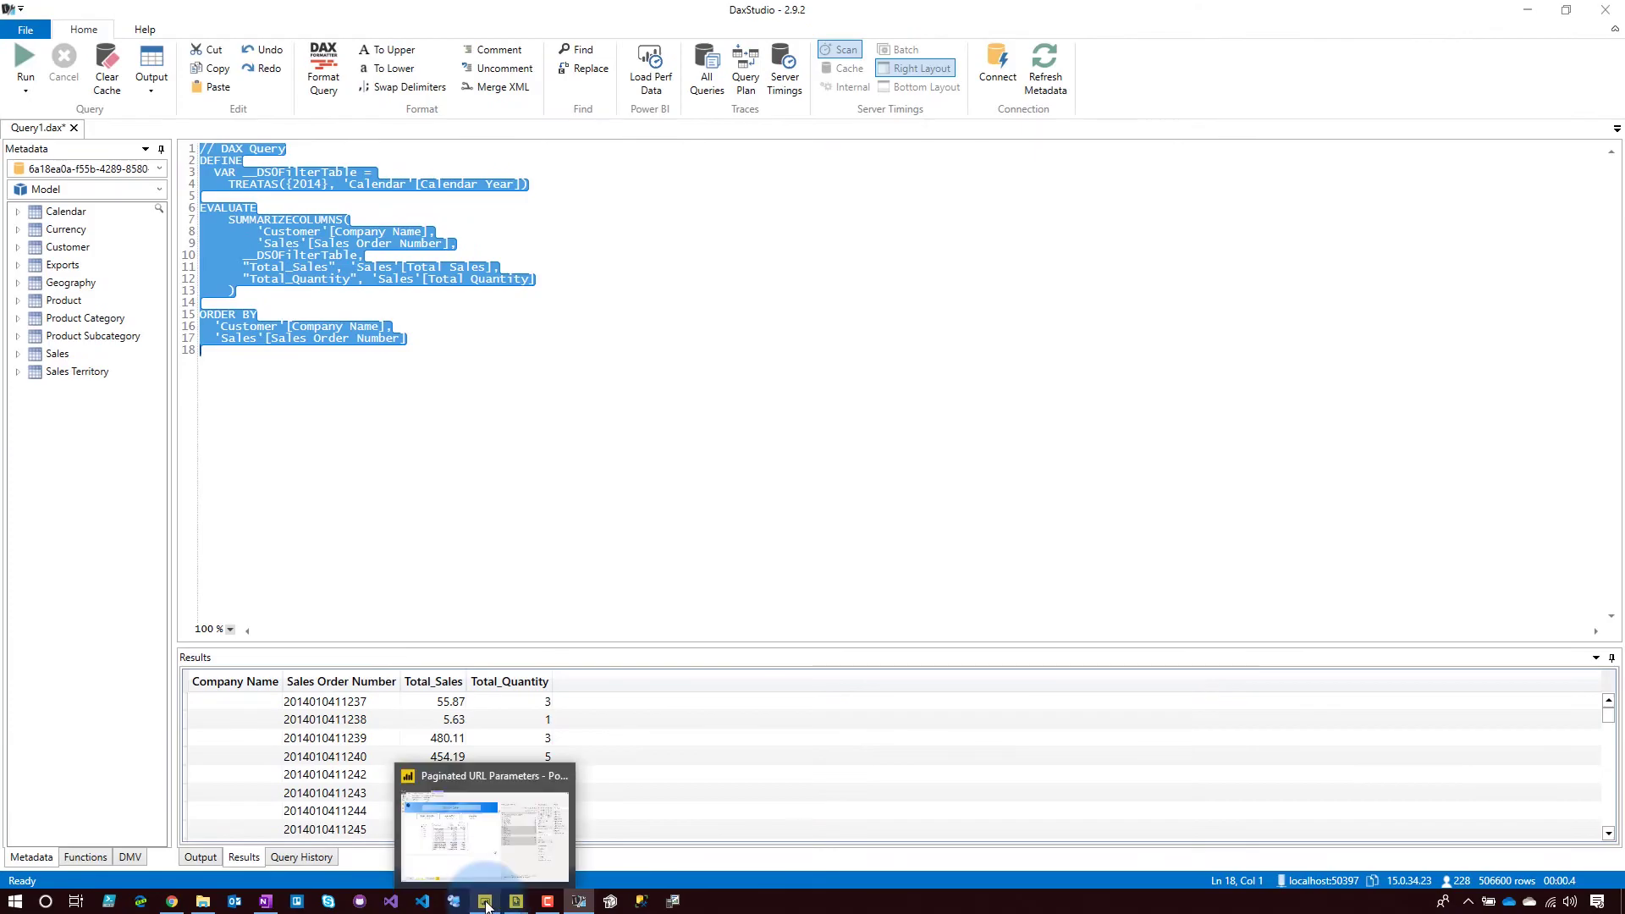
Step: Copy the Calendar slicer's query from Performance Analyzer in Power BI Desktop and paste it below the existing query in DAX Studio
{"action": "left_click", "coordinate": [487, 902]}
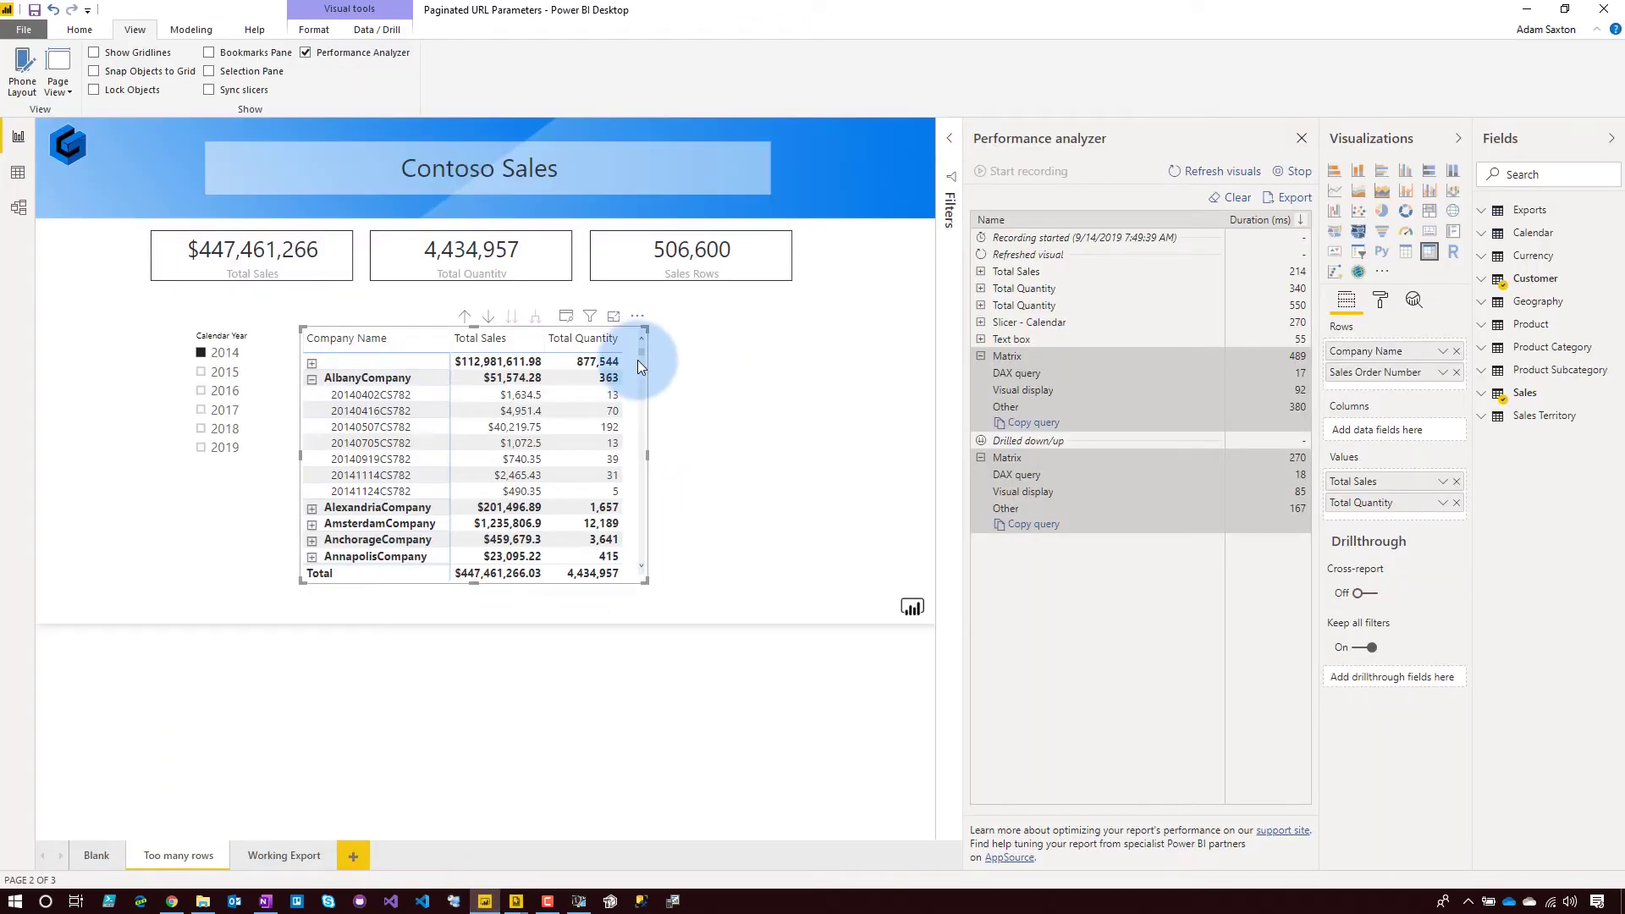
{"action": "left_click", "coordinate": [980, 323]}
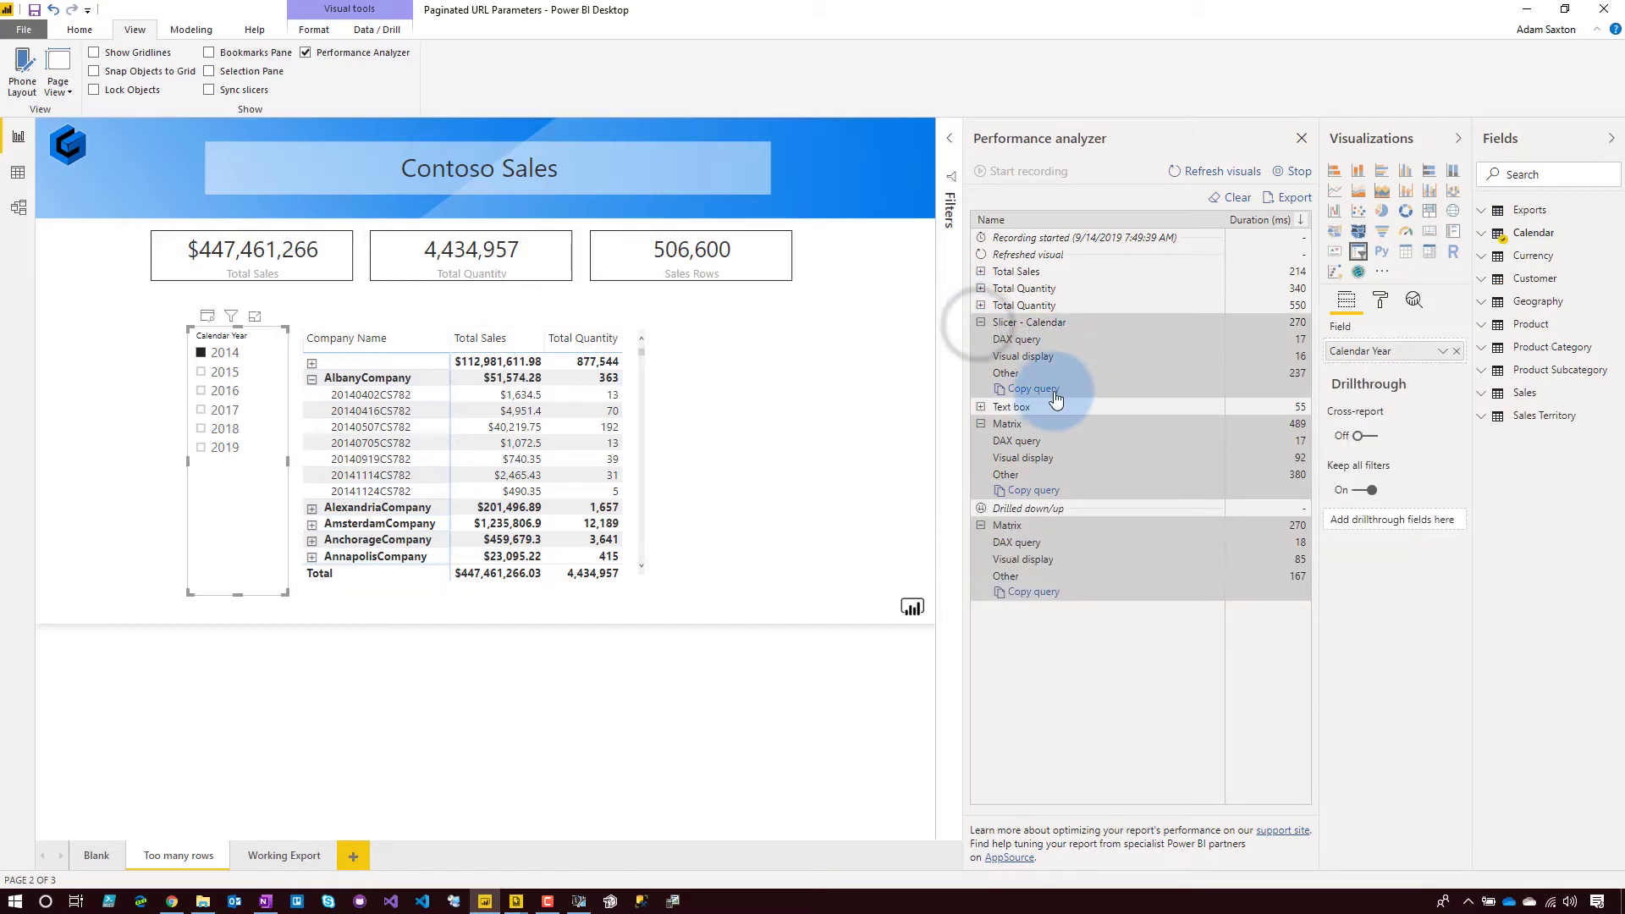
{"action": "left_click", "coordinate": [578, 902]}
{"action": "left_click", "coordinate": [380, 387]}
{"action": "key", "text": "Return"}
{"action": "key", "text": "Return"}
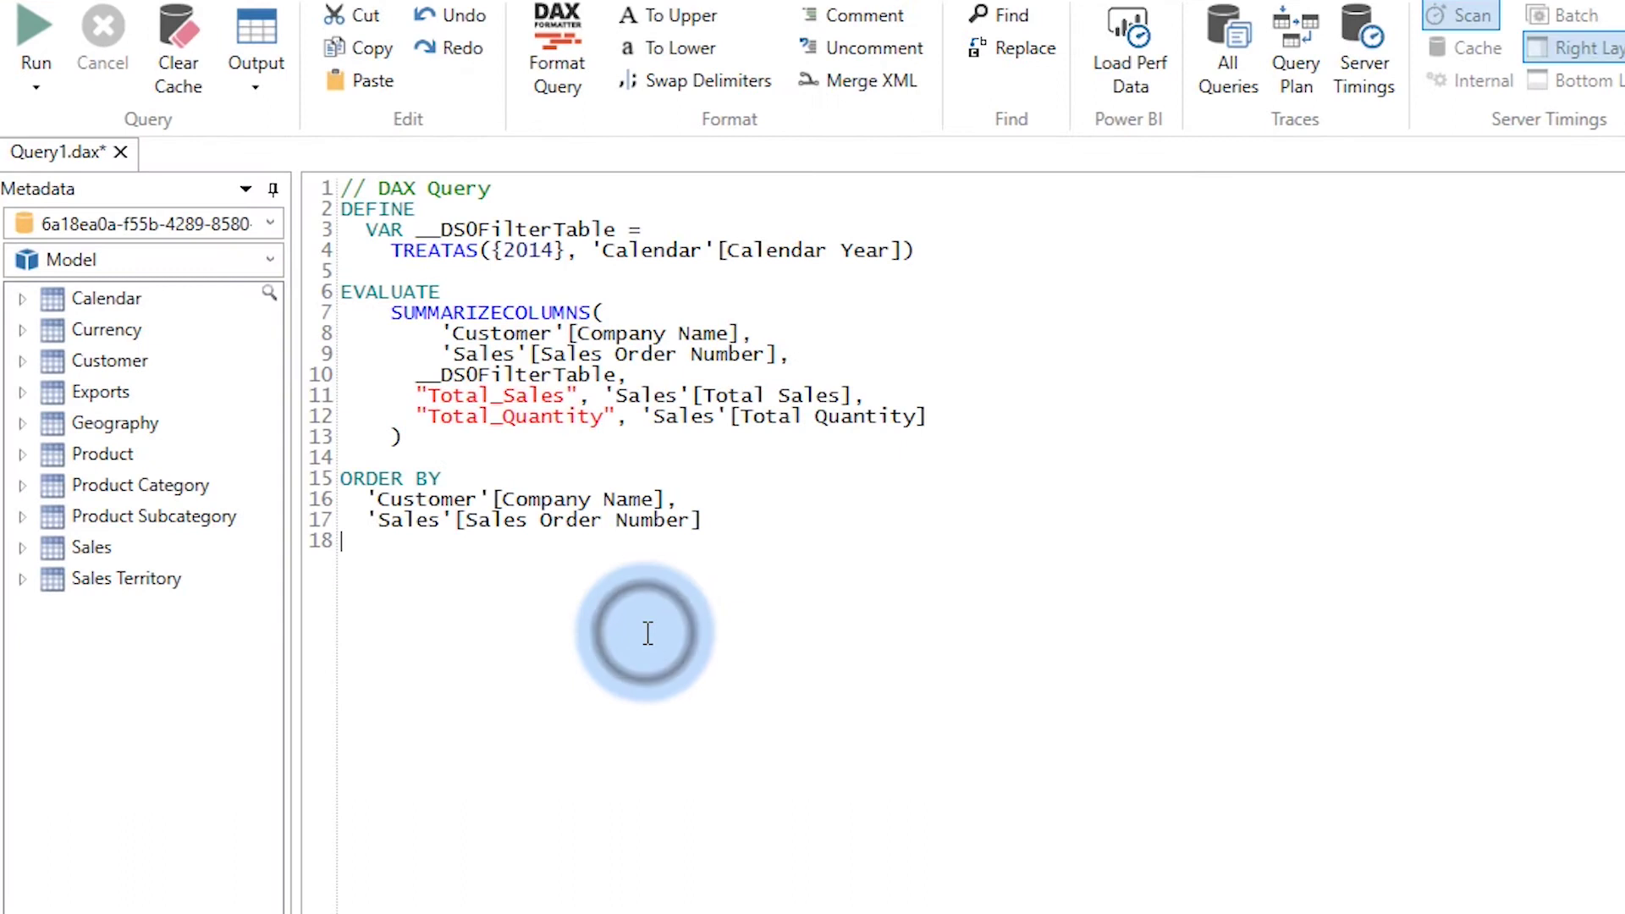
{"action": "type", "text": "// DAX Query EVALUATE \tTOPN(101, VALUES('Calendar'[Calendar Year]), 'Calendar'[Calendar Year], 1)  ORDER BY \t'Calendar'[Calendar Year]"}
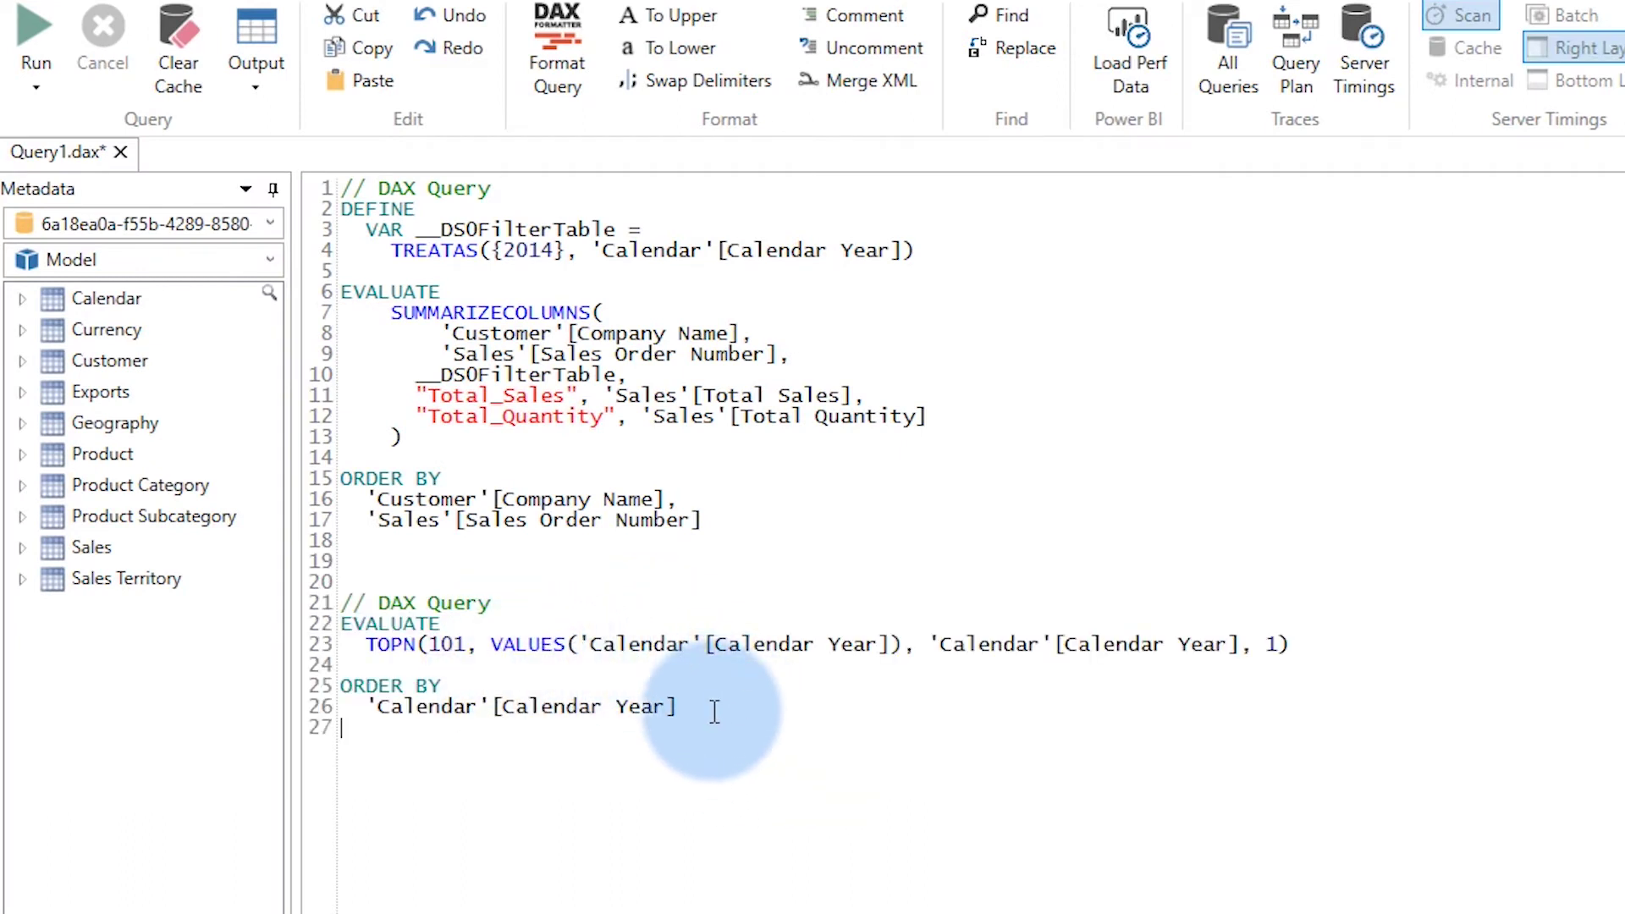
{"action": "key", "text": "F5"}
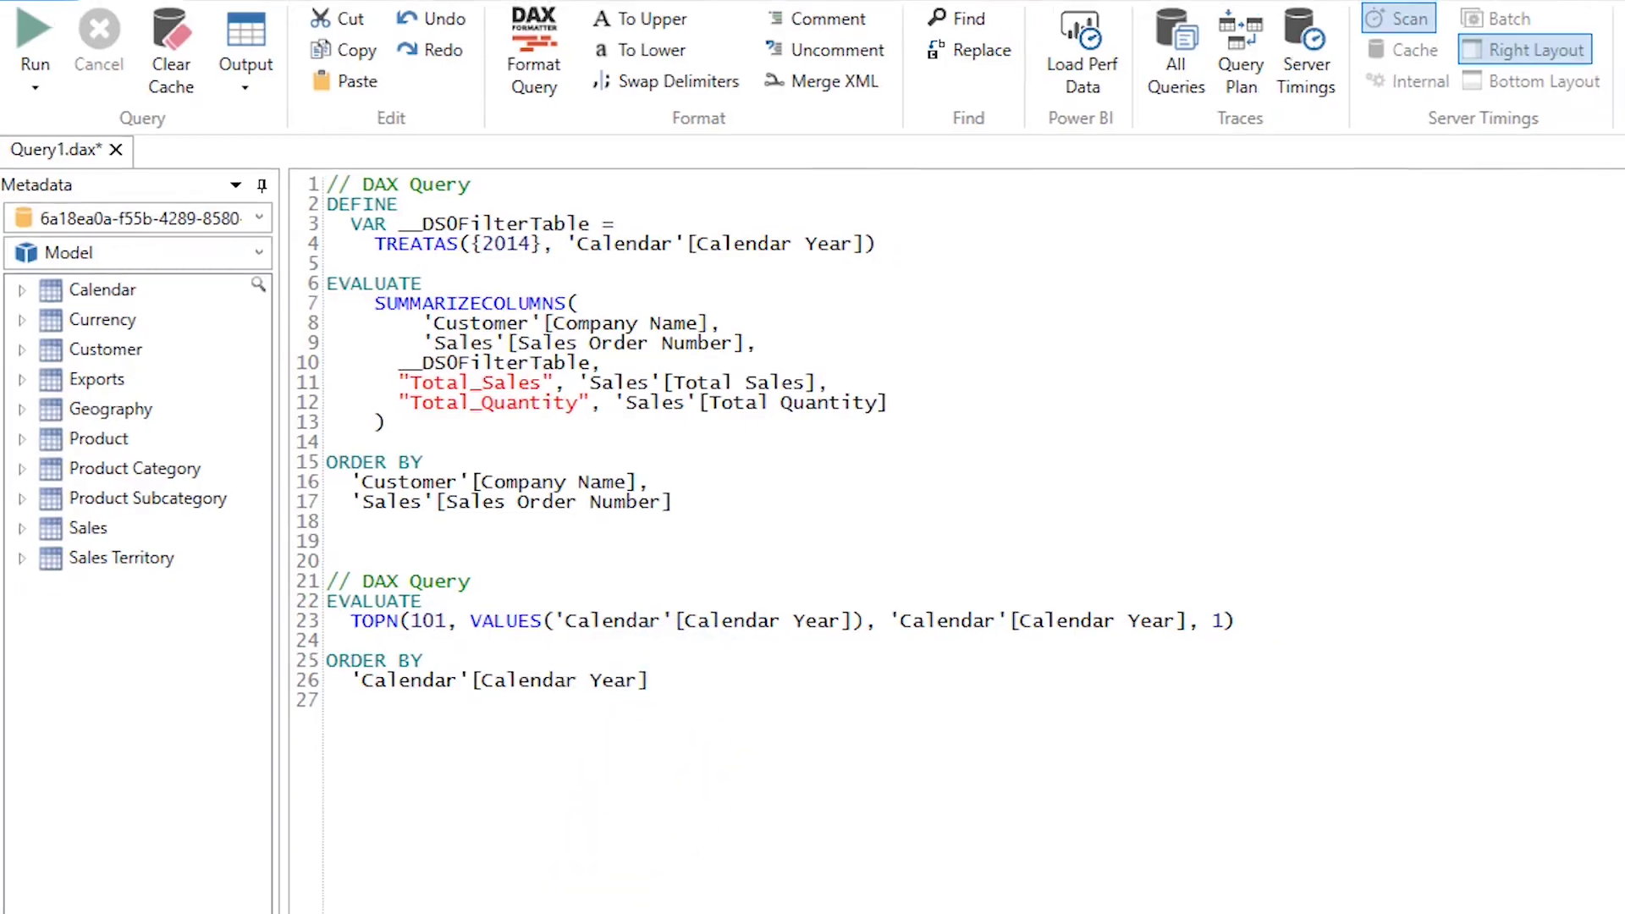
Step: Switch to the untitled report in Power BI Report Builder and add a dataset named Years on the AdventureWorks_PaginatedURLParameters data source
{"action": "mouse_move", "coordinate": [517, 902]}
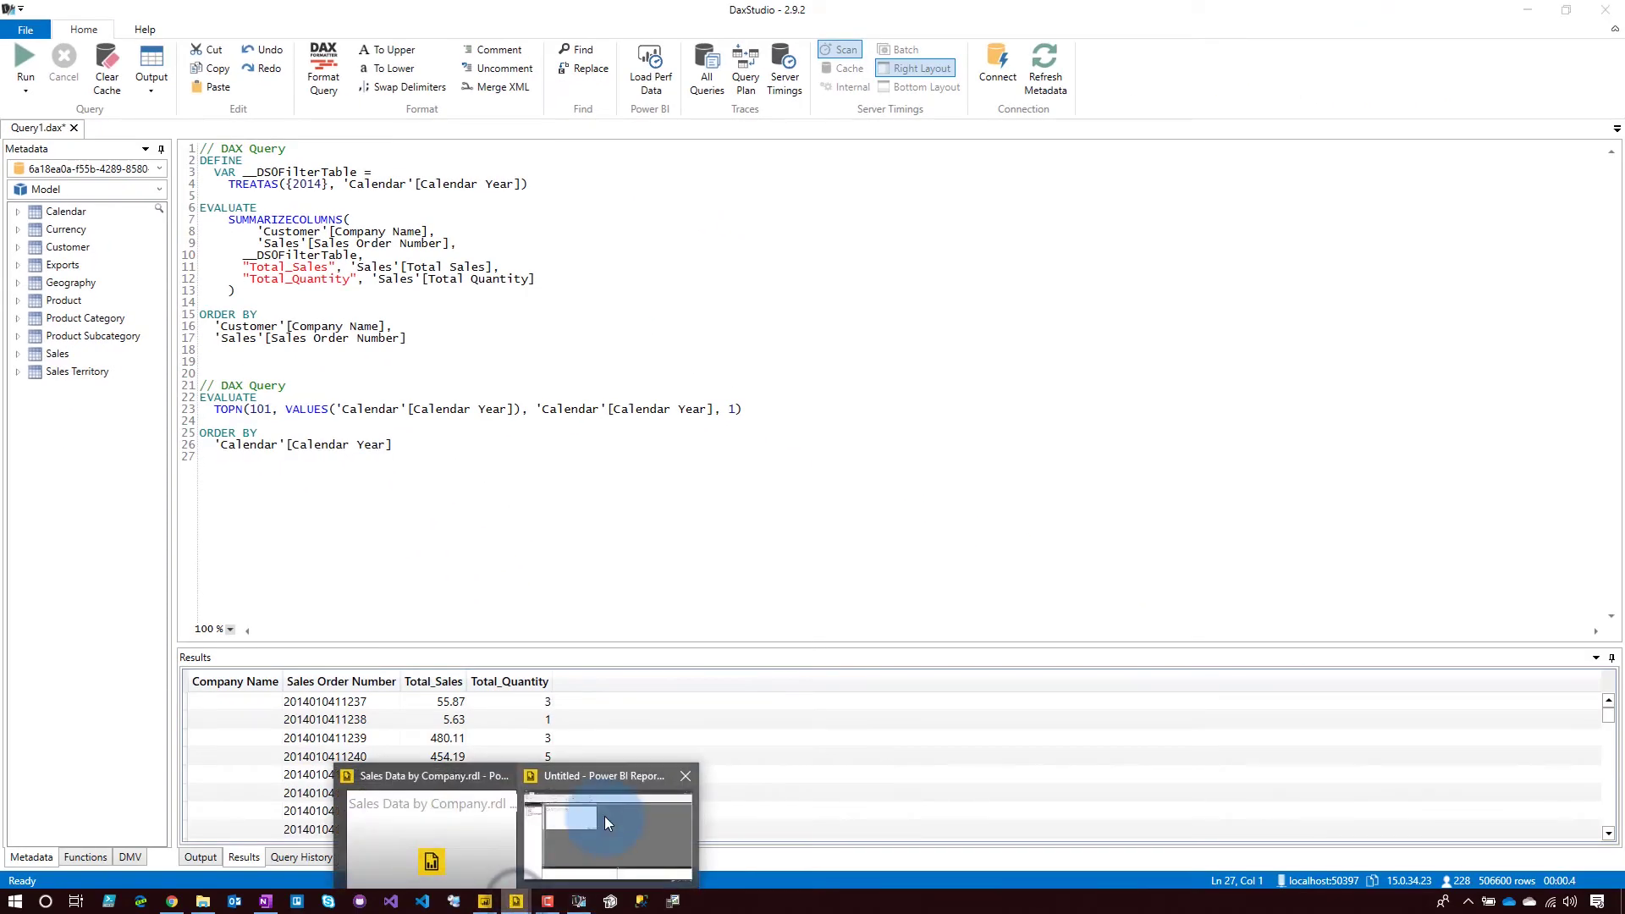
{"action": "left_click", "coordinate": [604, 816]}
{"action": "right_click", "coordinate": [39, 252]}
{"action": "left_click", "coordinate": [58, 269]}
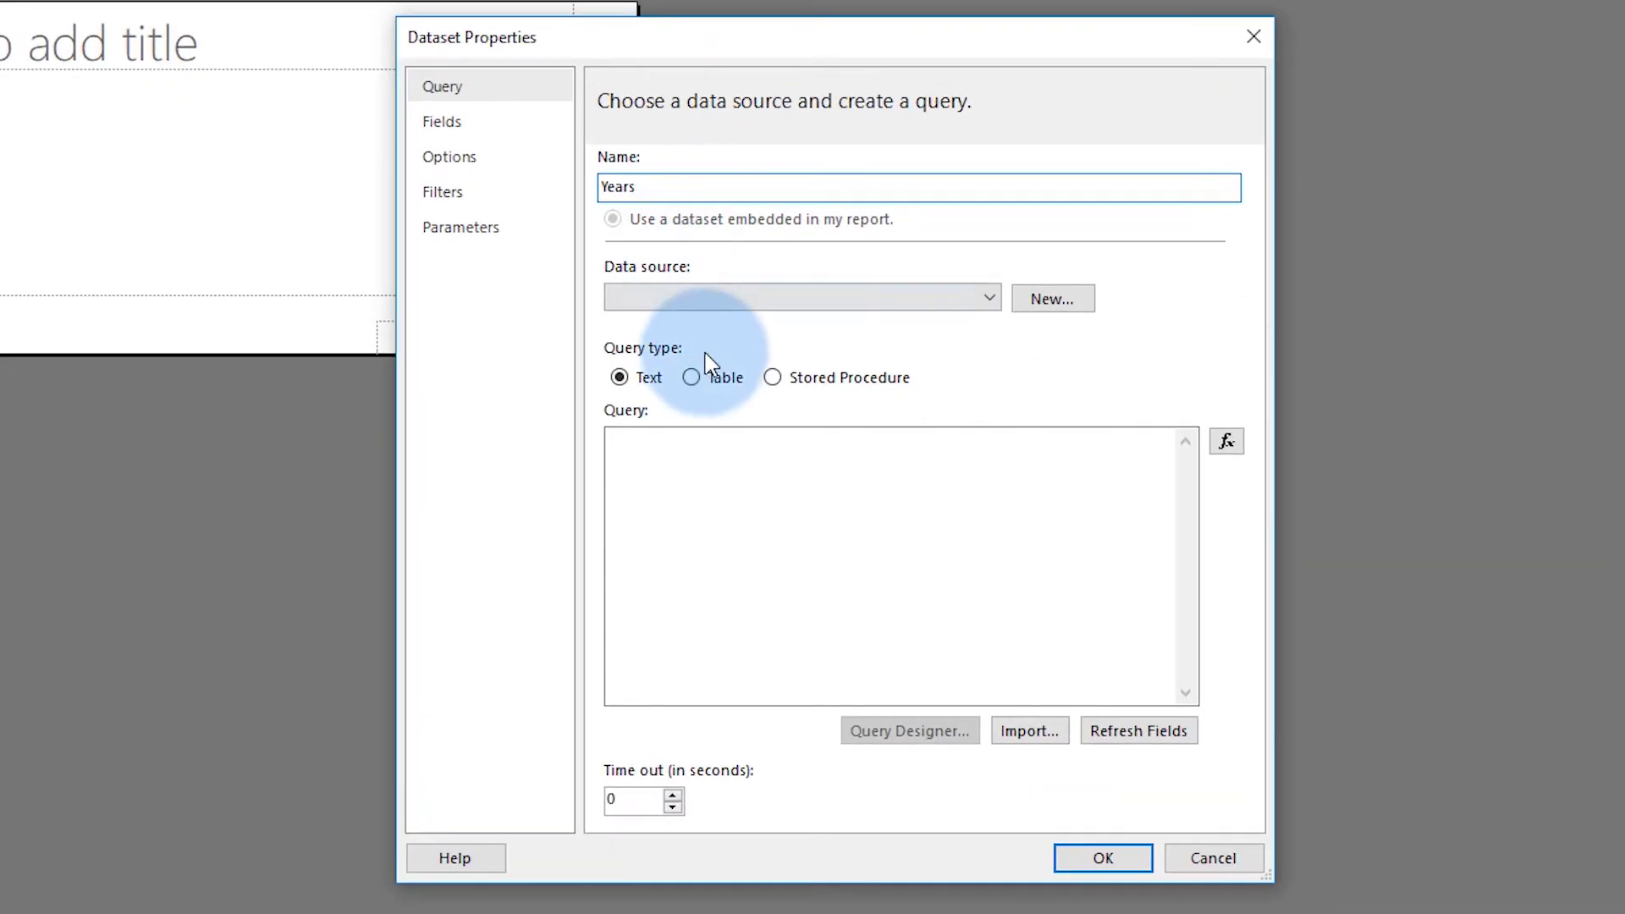
{"action": "left_click", "coordinate": [716, 294]}
{"action": "left_click", "coordinate": [694, 318]}
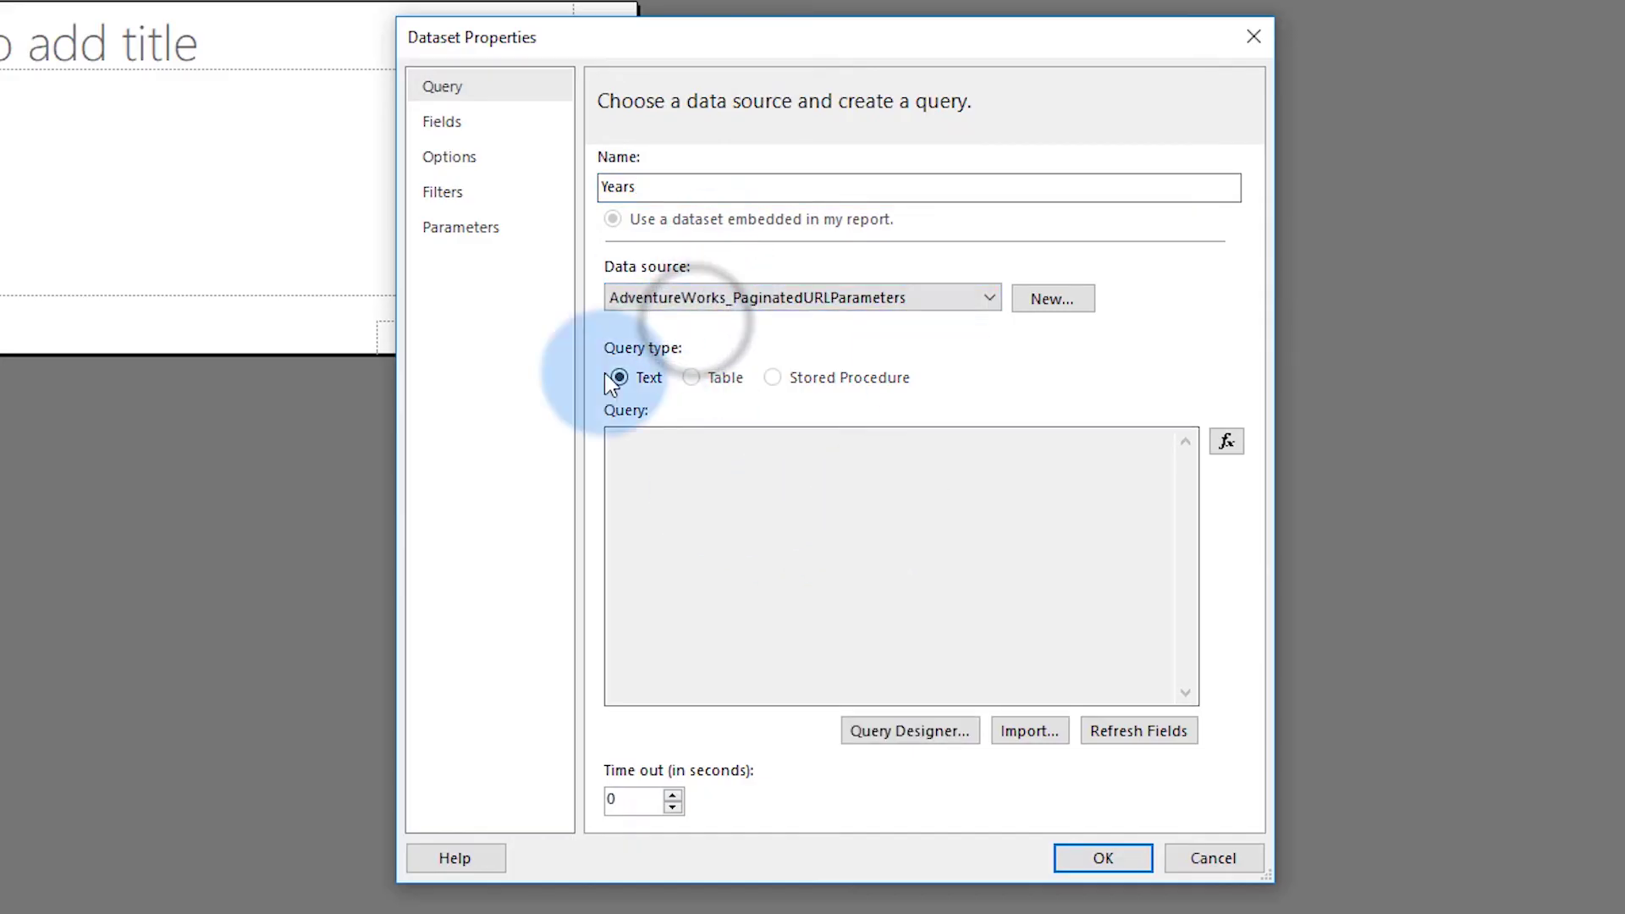
Step: Copy the Calendar Year slicer query from DAX Studio, without its comment line, into the Years dataset's text query and save the dataset
{"action": "left_click", "coordinate": [906, 733]}
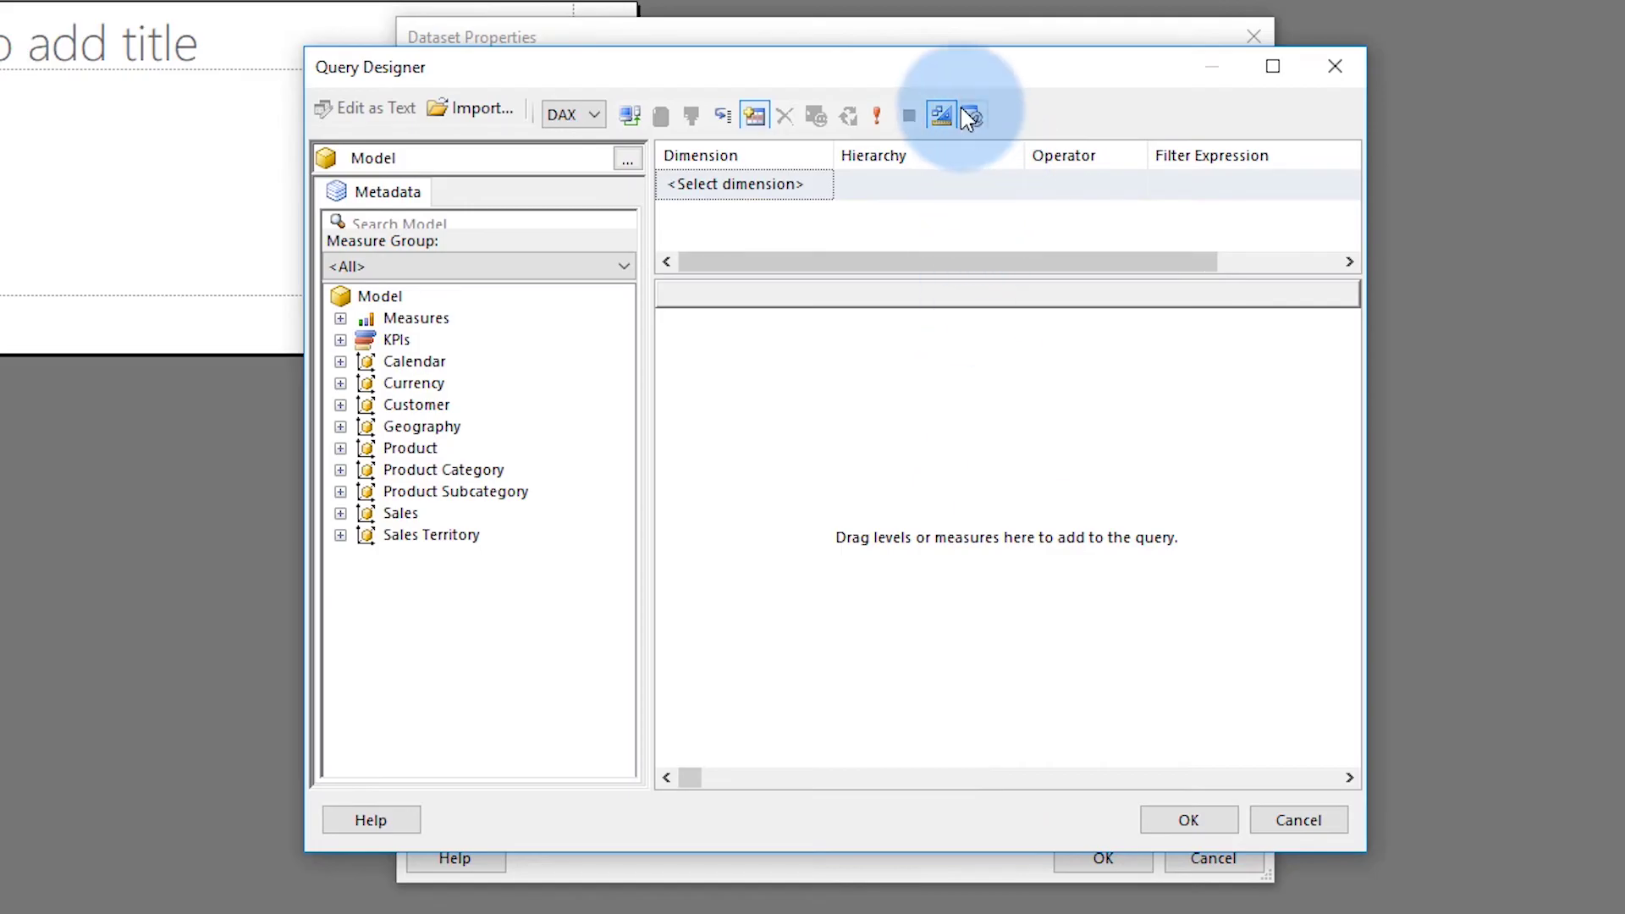
{"action": "left_click", "coordinate": [941, 113]}
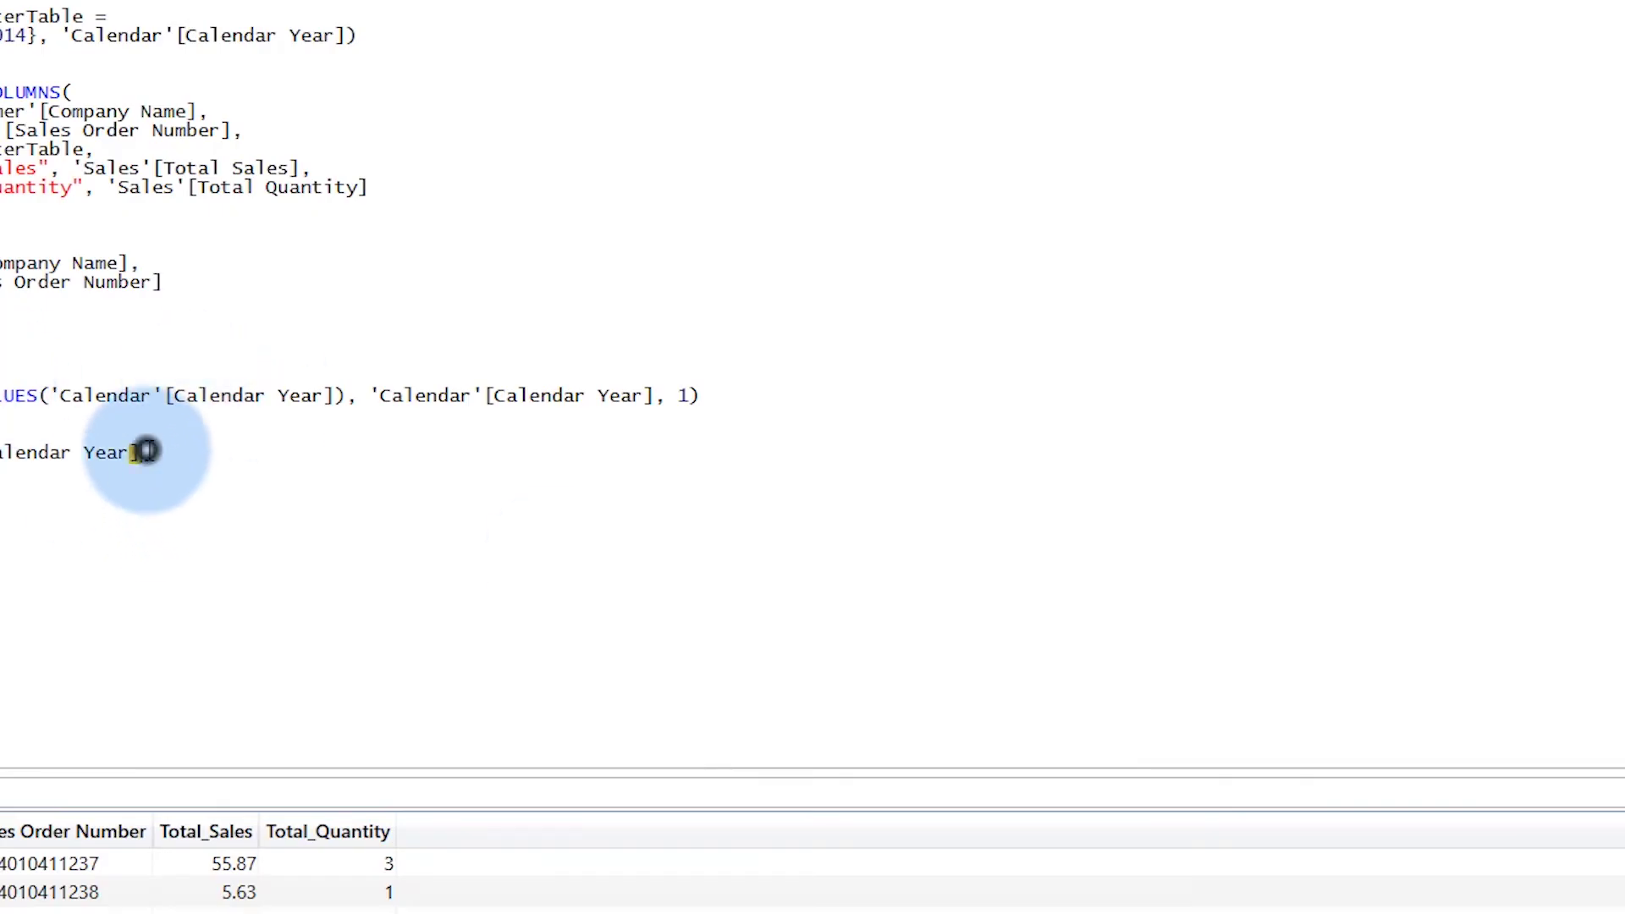
{"action": "left_click", "coordinate": [144, 452], "text": "shift"}
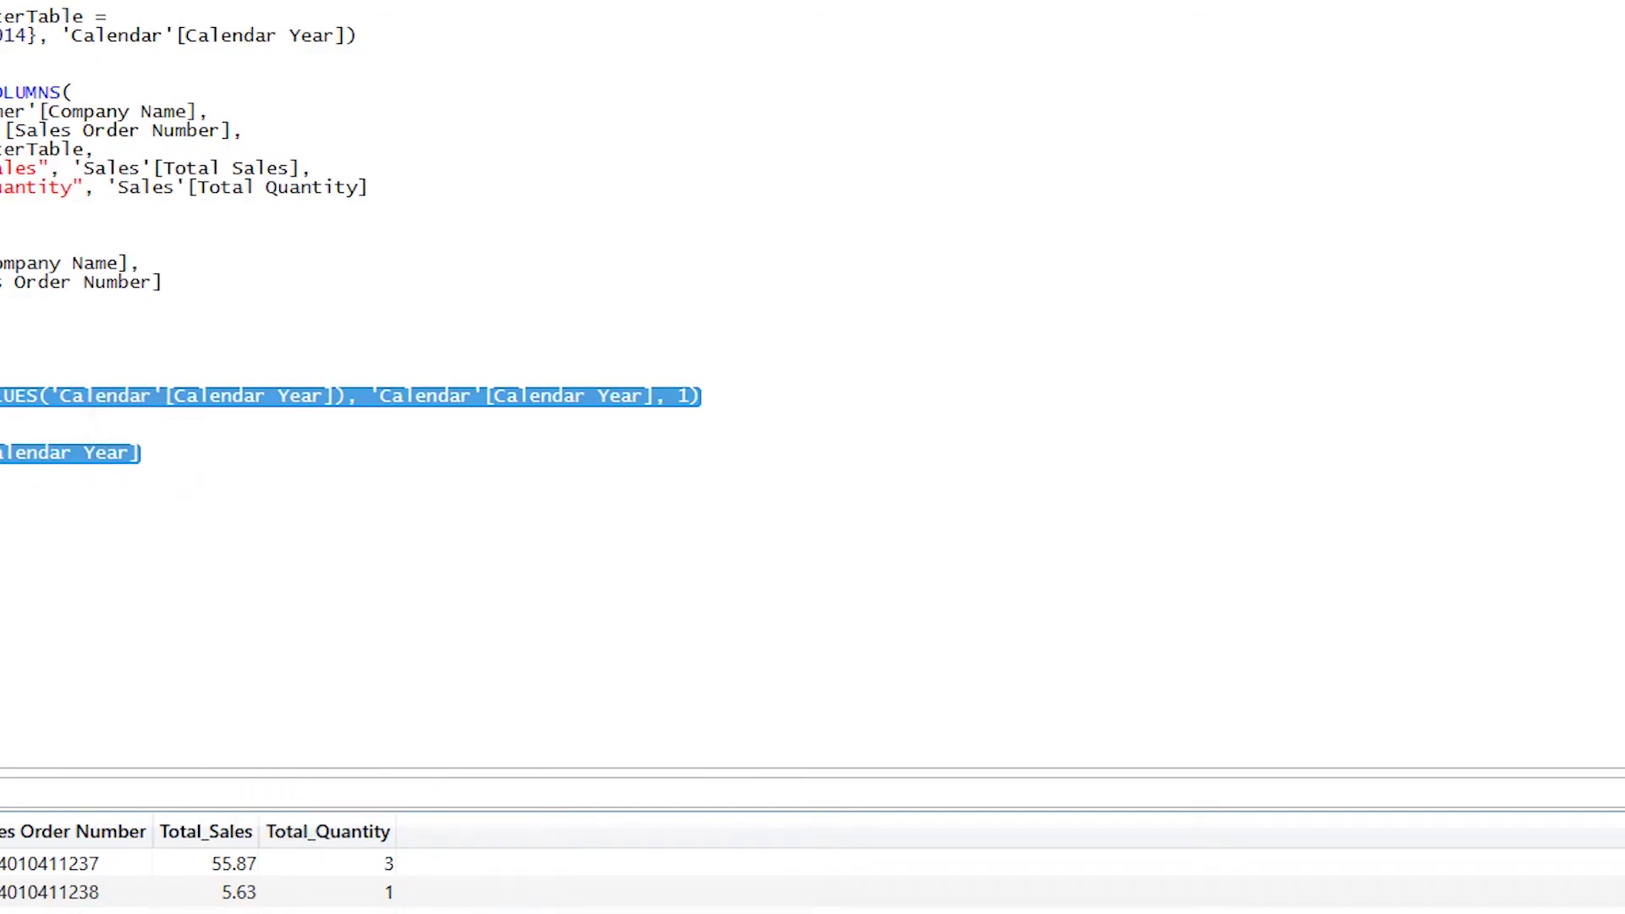
{"action": "left_click", "coordinate": [937, 272]}
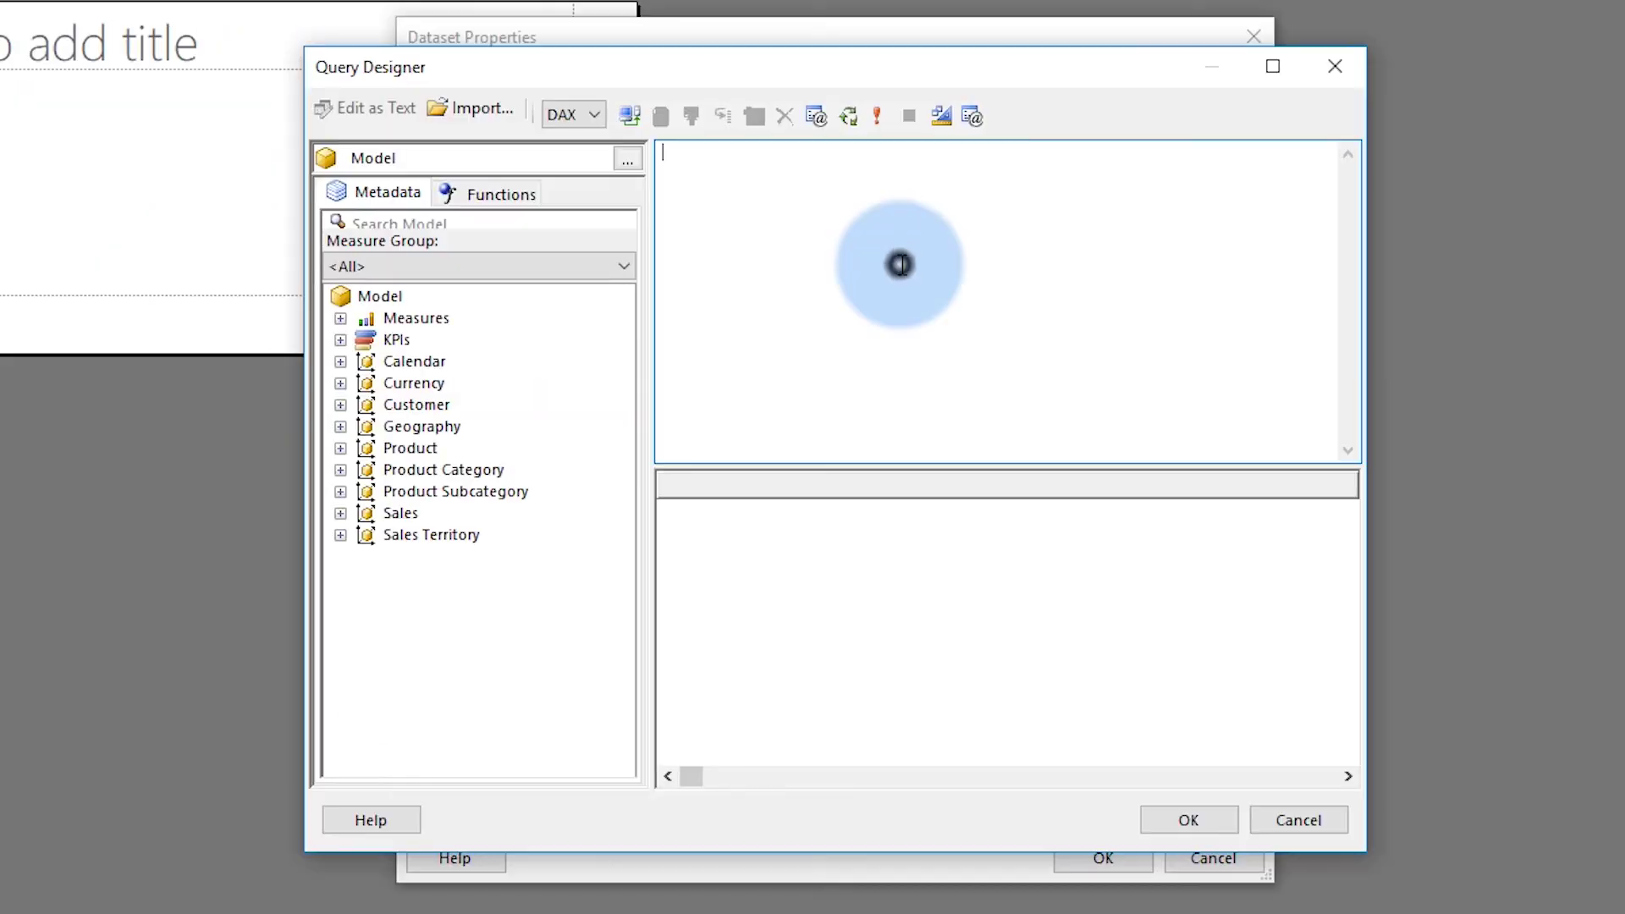
{"action": "key", "text": "ctrl+v"}
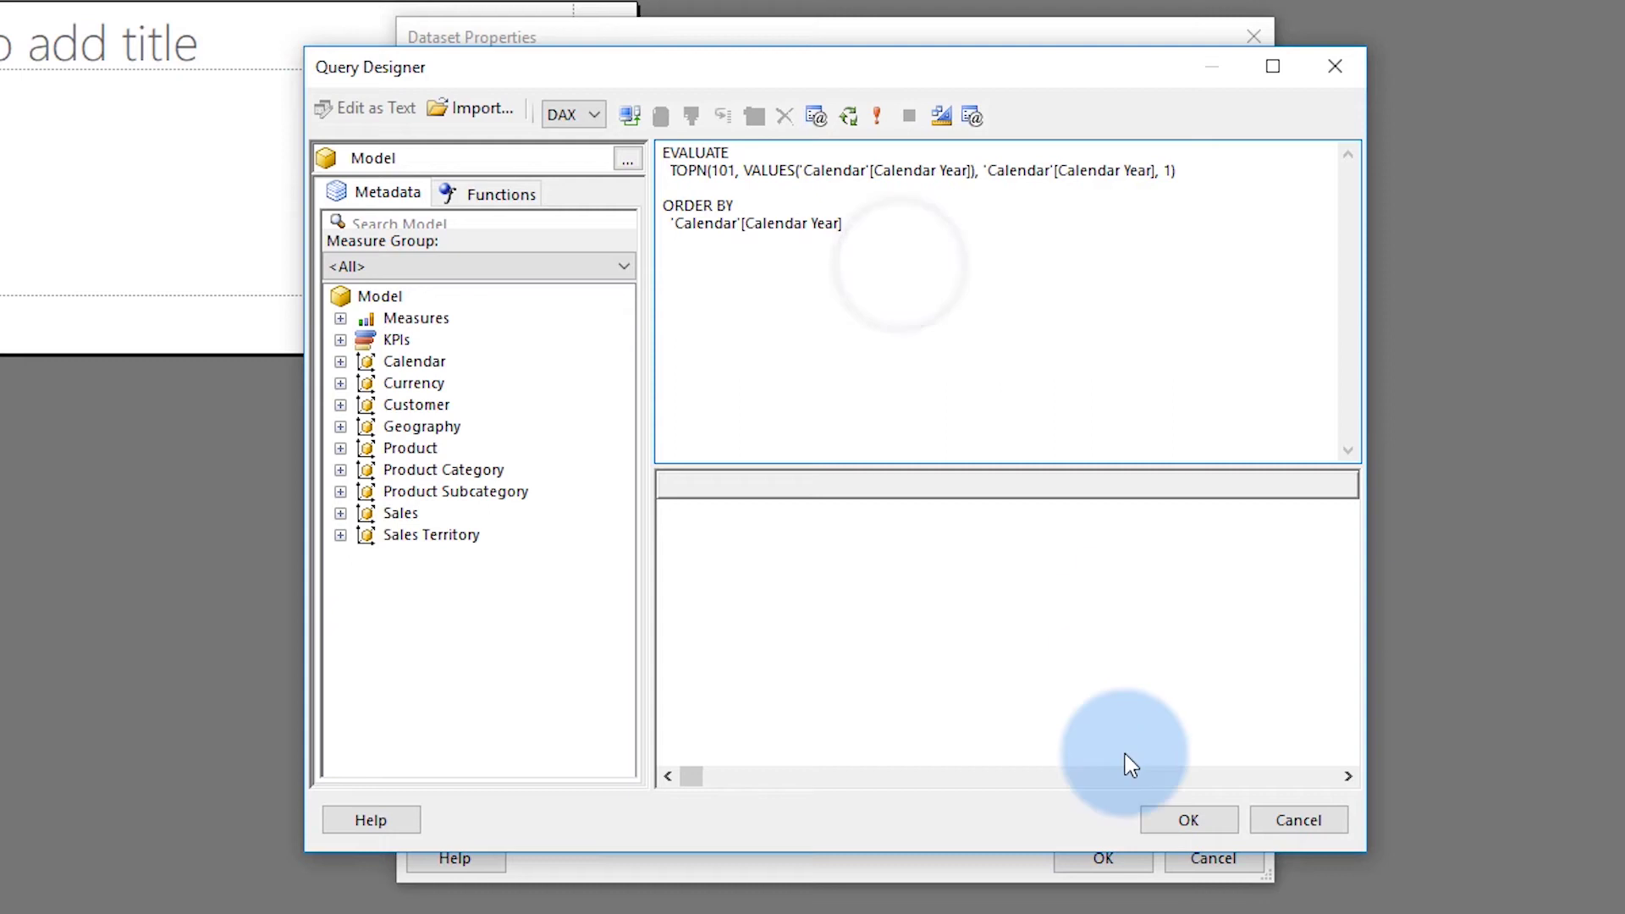
{"action": "left_click", "coordinate": [1201, 825]}
{"action": "left_click", "coordinate": [1110, 858]}
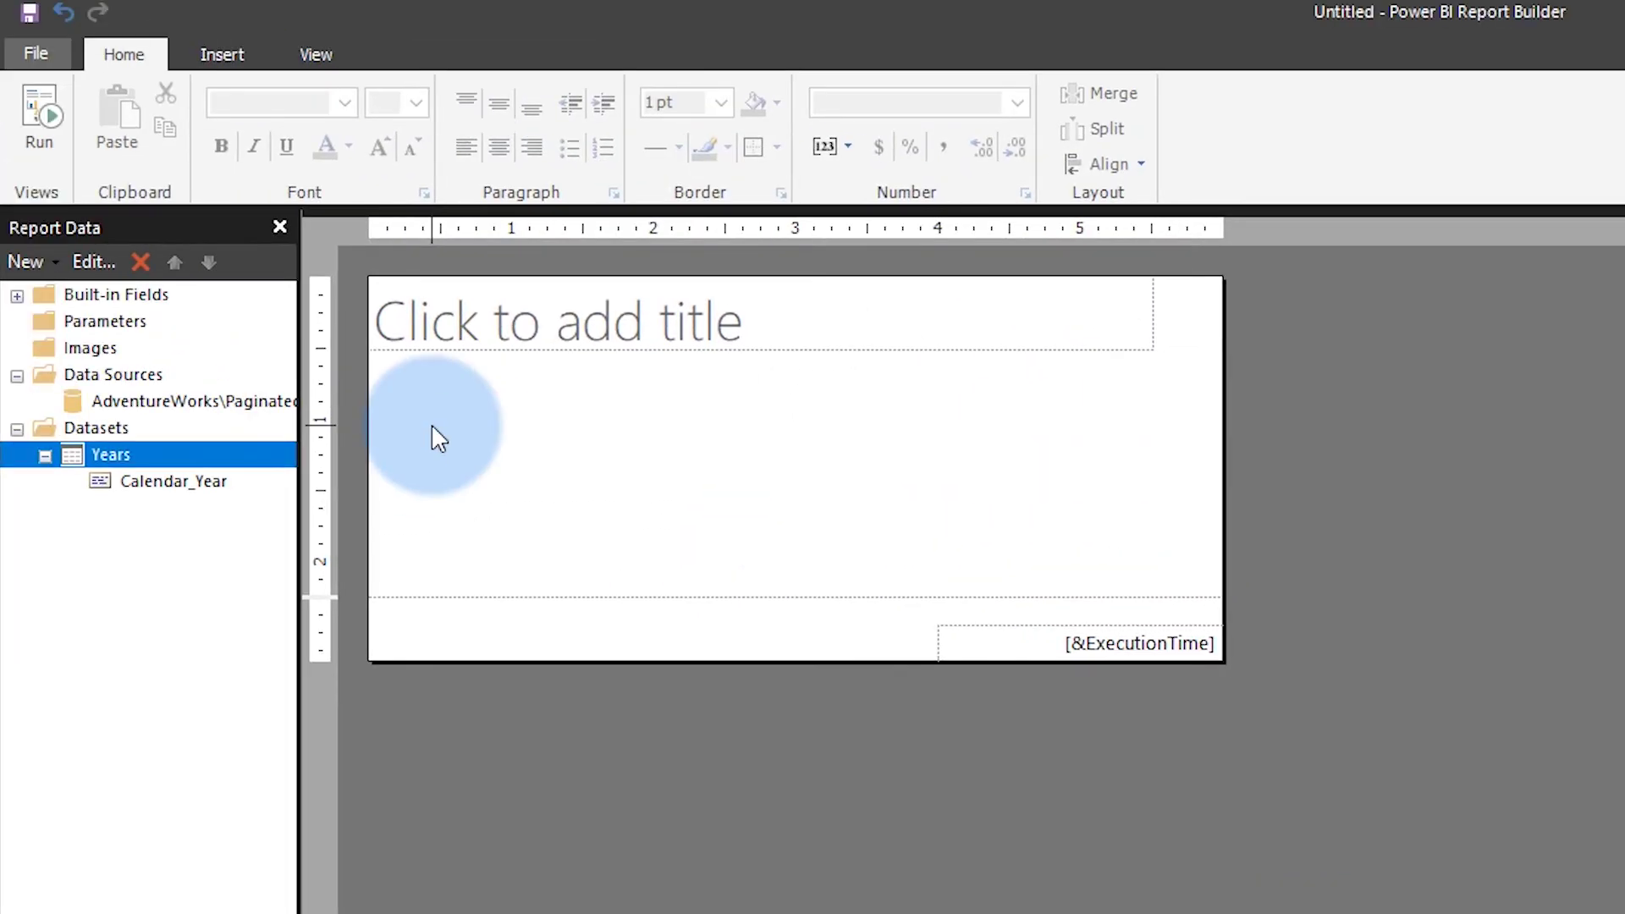
Step: Add a report parameter with the name and prompt Year
{"action": "right_click", "coordinate": [104, 320]}
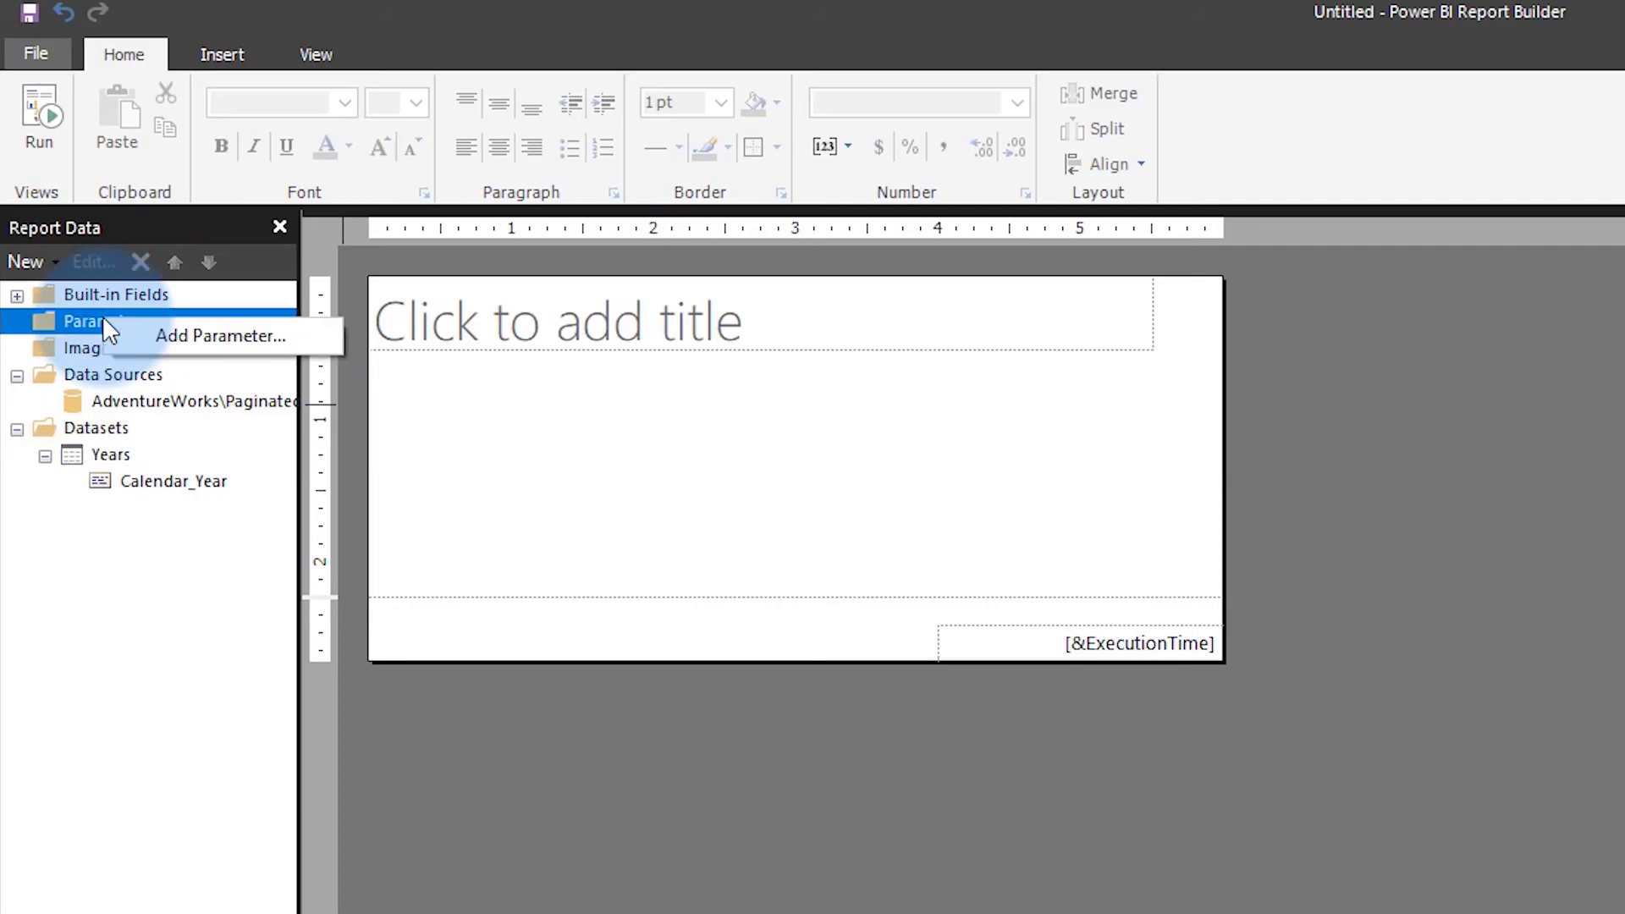
{"action": "left_click", "coordinate": [148, 335]}
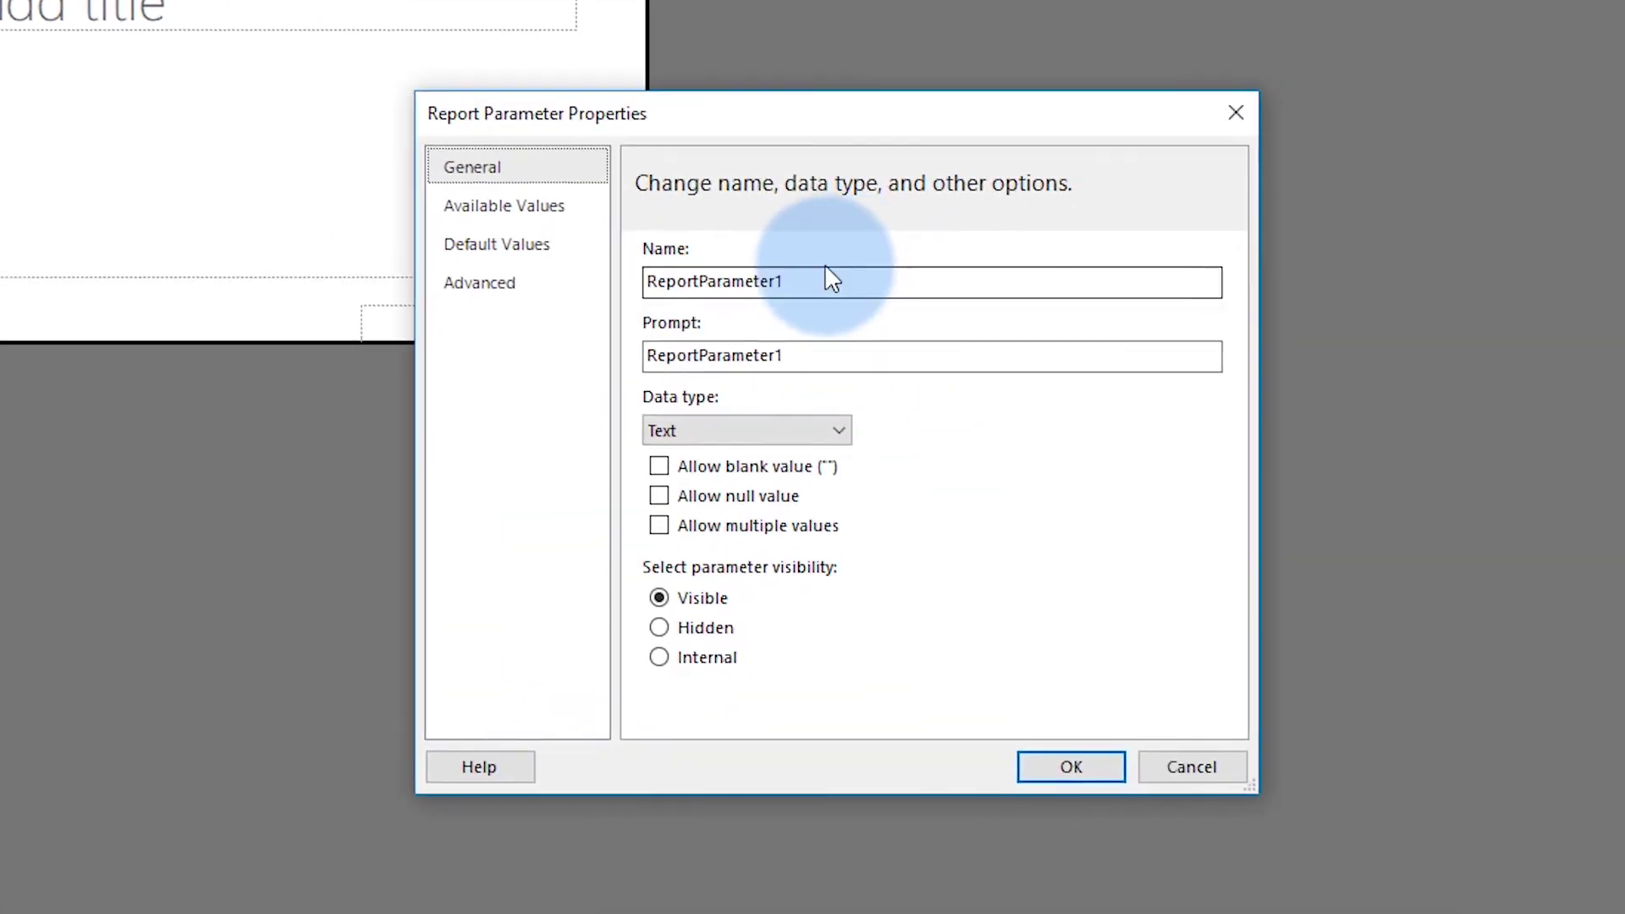
{"action": "left_click", "coordinate": [812, 276]}
{"action": "double_click", "coordinate": [813, 276]}
{"action": "type", "text": "Yerar"}
{"action": "key", "text": "BackSpace"}
{"action": "key", "text": "BackSpace"}
{"action": "key", "text": "BackSpace"}
{"action": "type", "text": "ar"}
{"action": "key", "text": "Tab"}
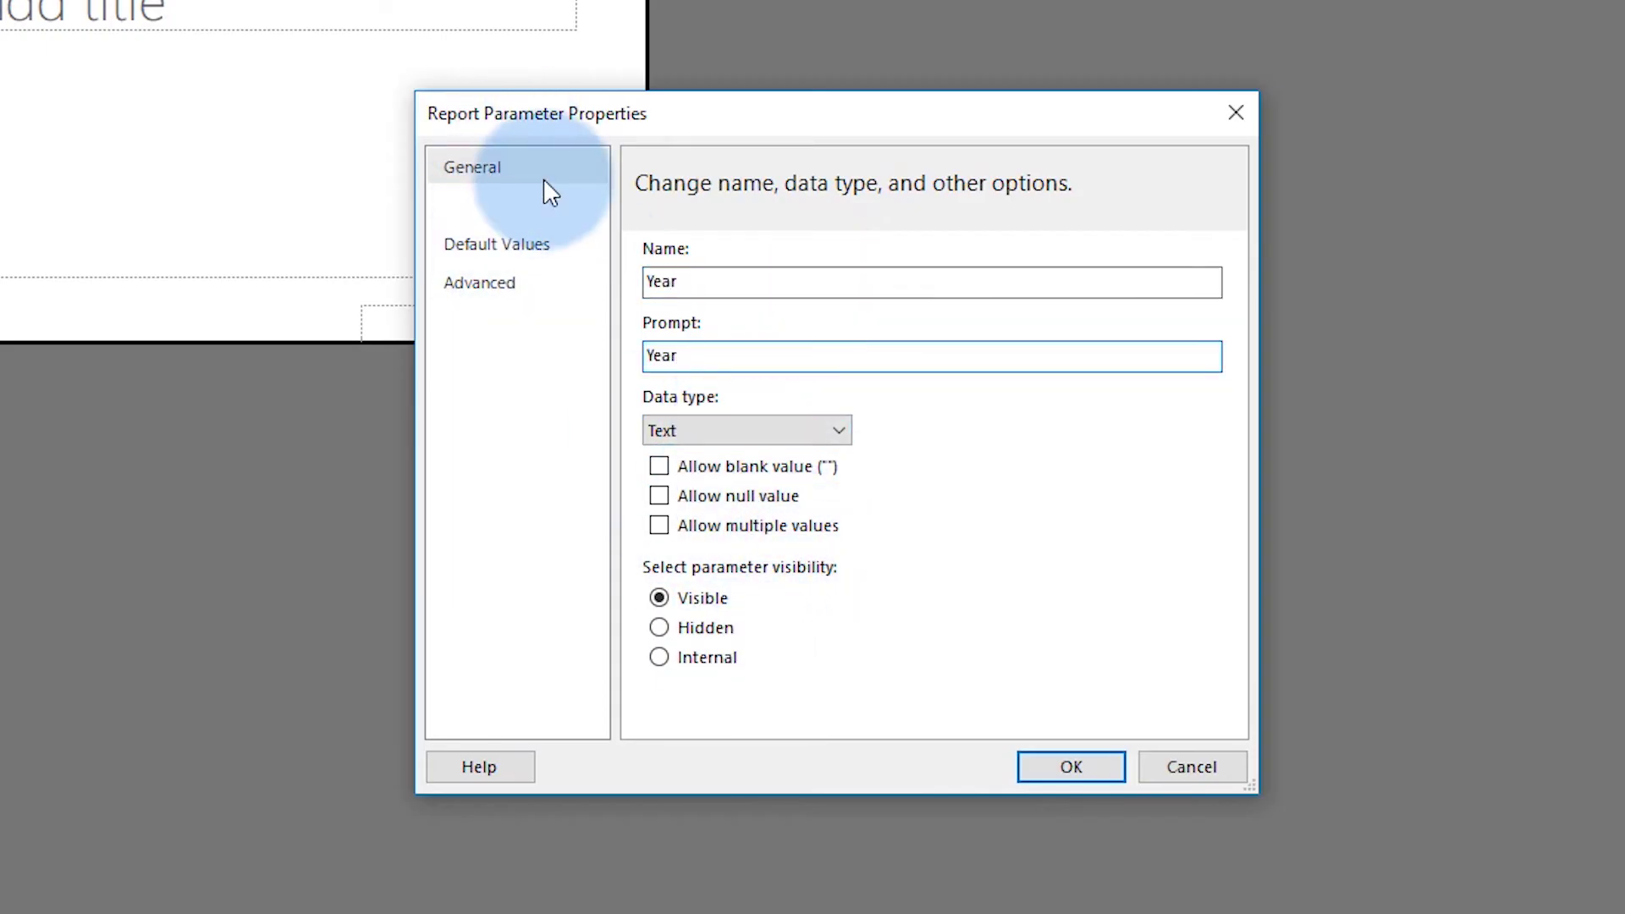
Step: Take the Year parameter's available values from the Years dataset, with Calendar_Year as value and label field, and save the parameter
{"action": "left_click", "coordinate": [496, 210]}
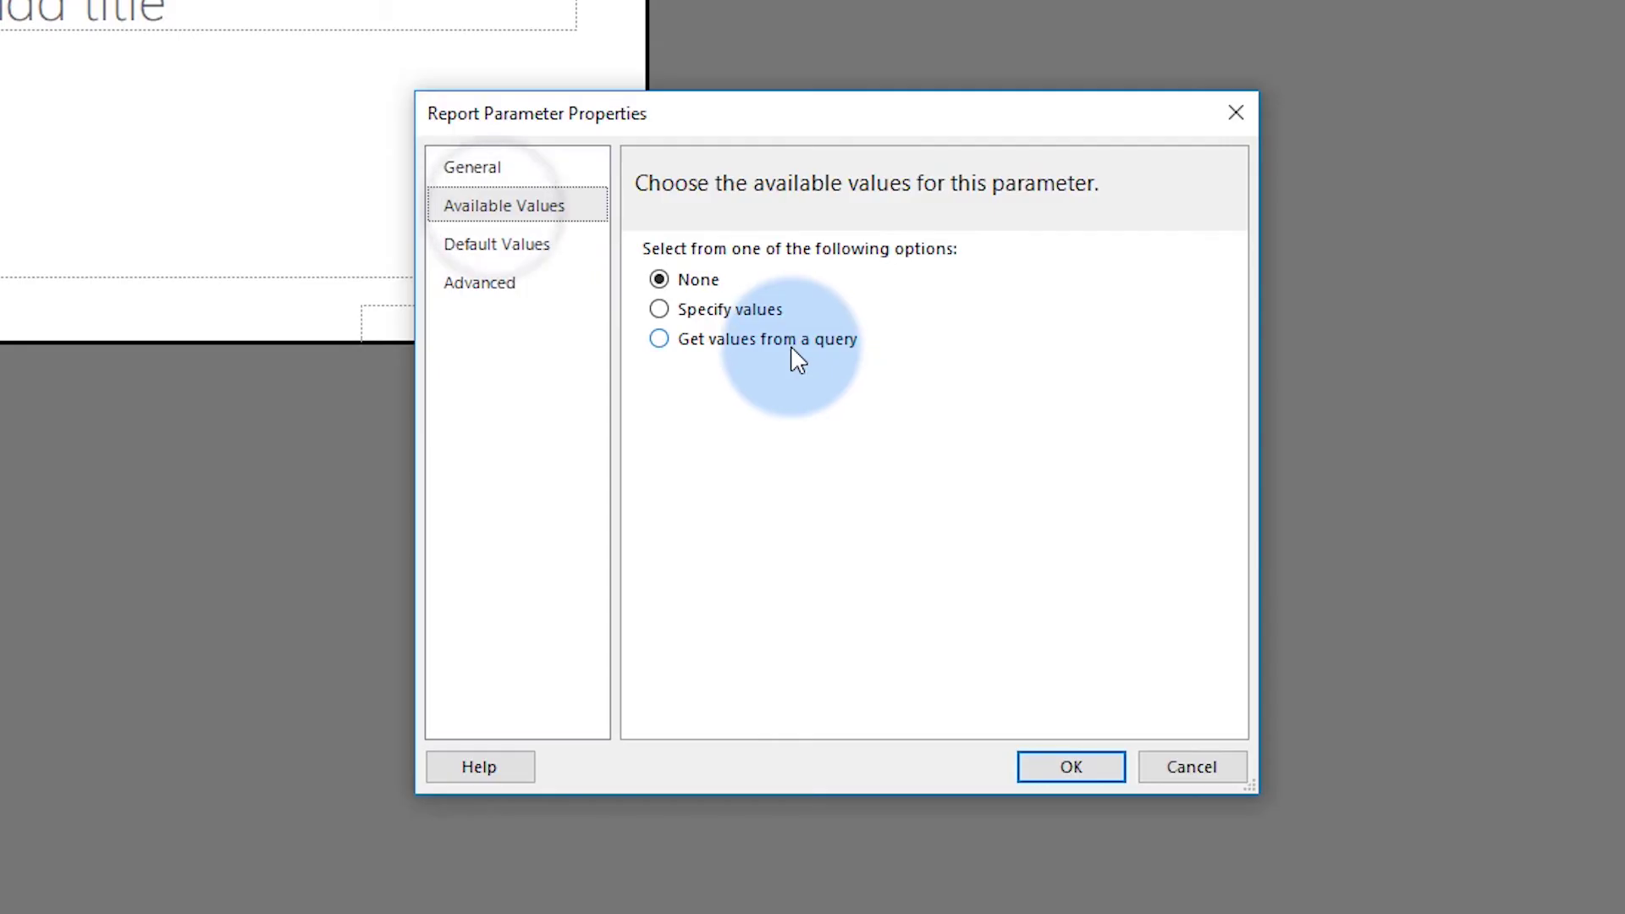
{"action": "left_click", "coordinate": [790, 343]}
{"action": "left_click", "coordinate": [744, 432]}
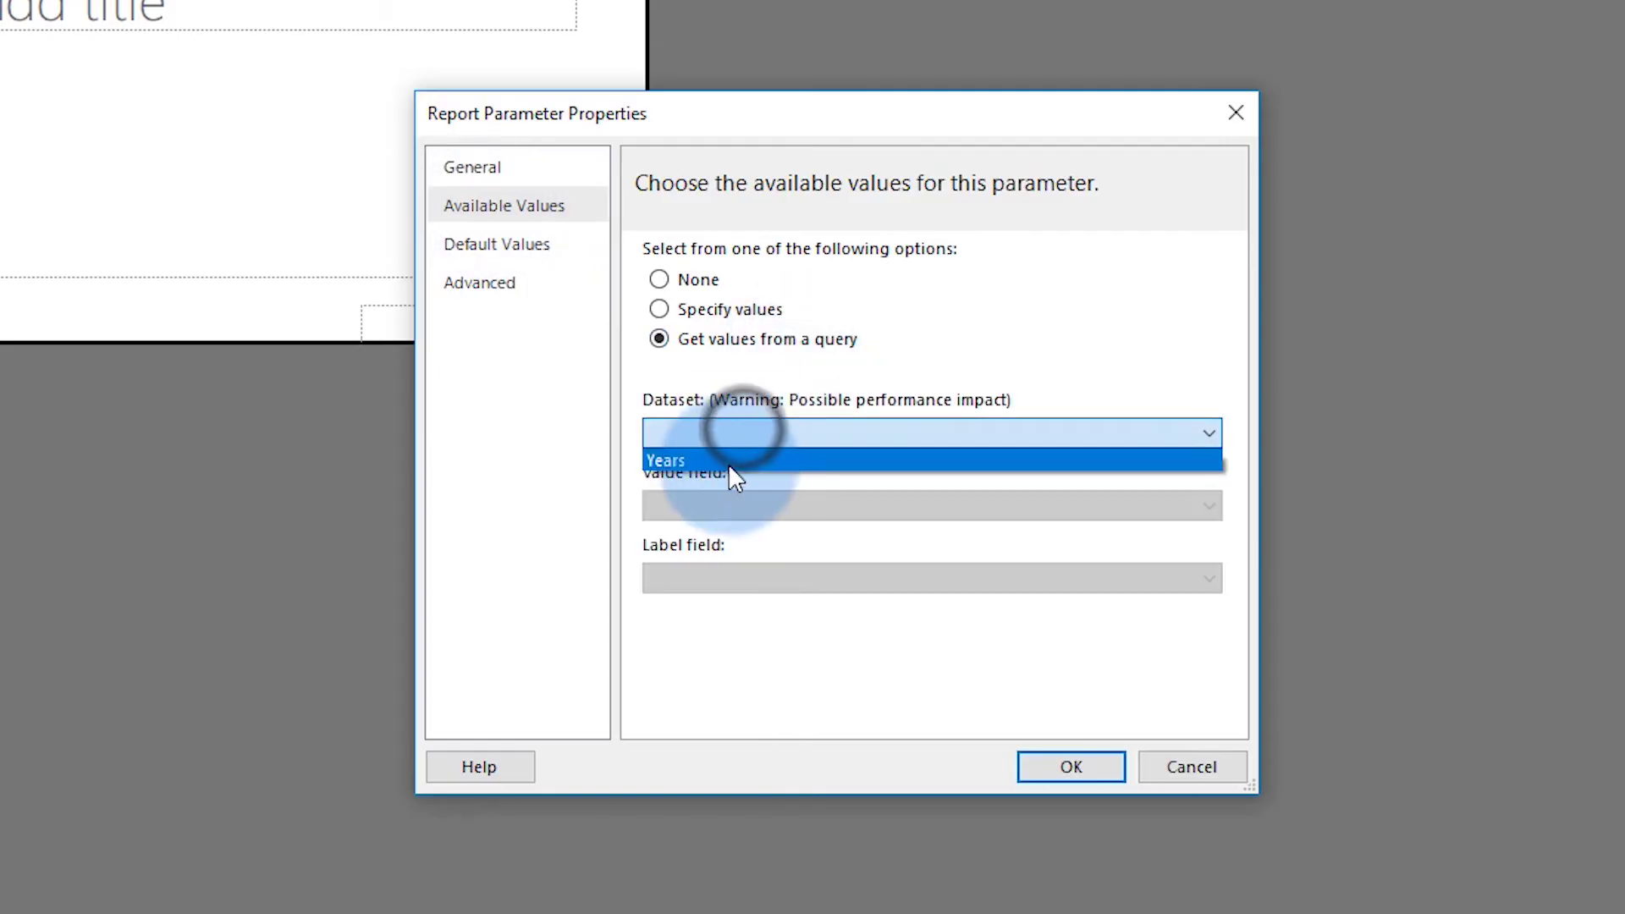
{"action": "left_click", "coordinate": [728, 460]}
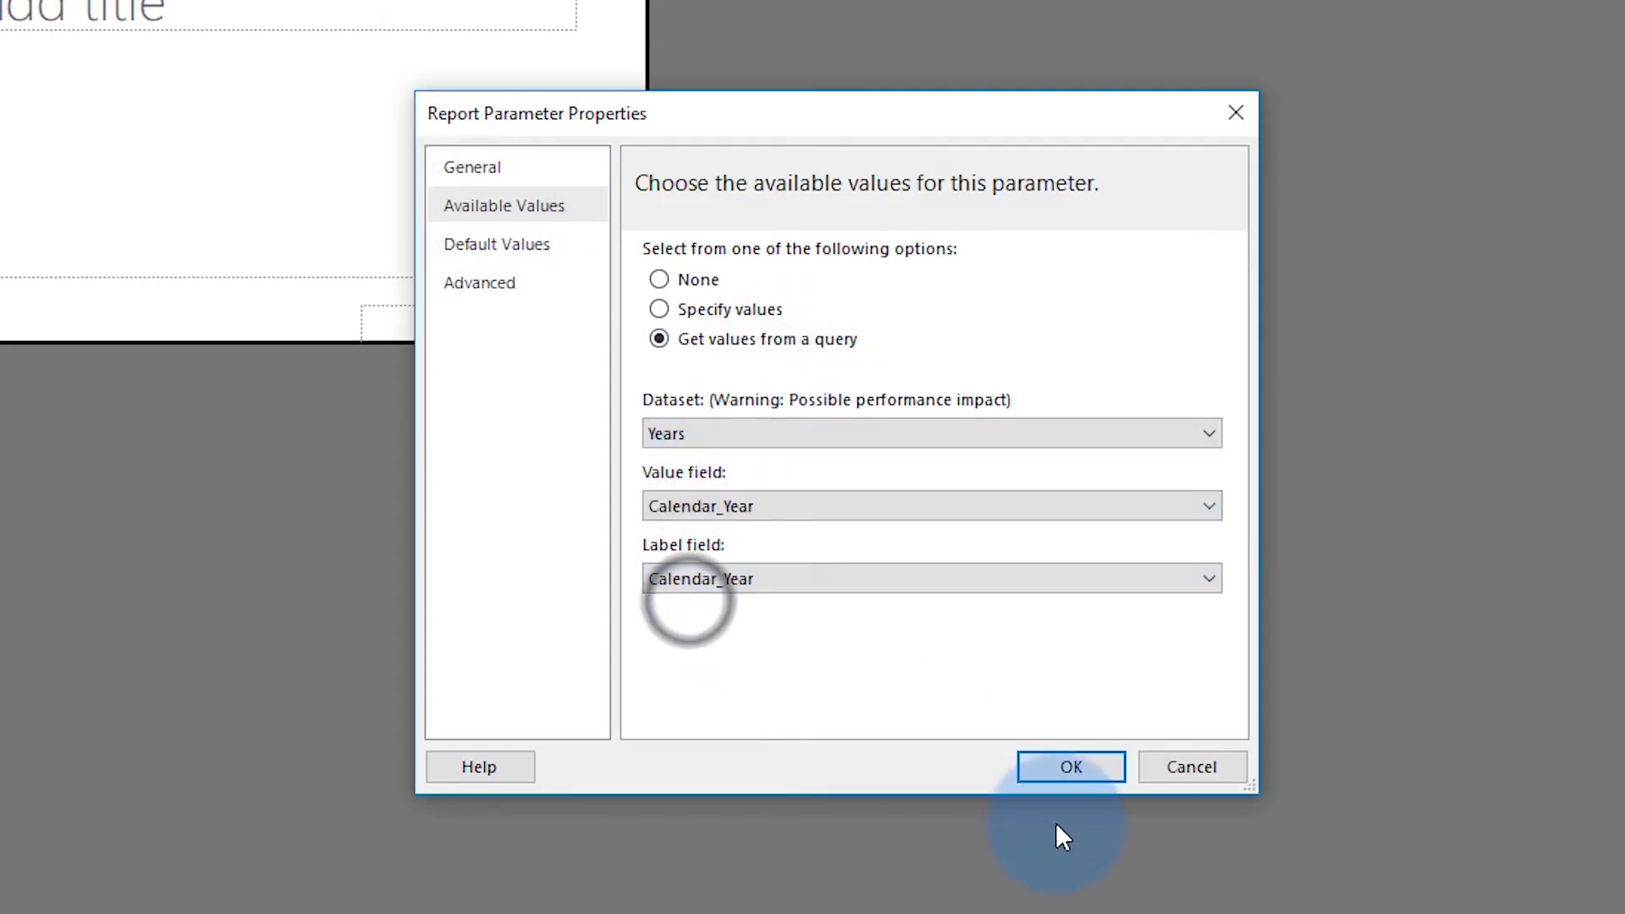
{"action": "left_click", "coordinate": [1090, 765]}
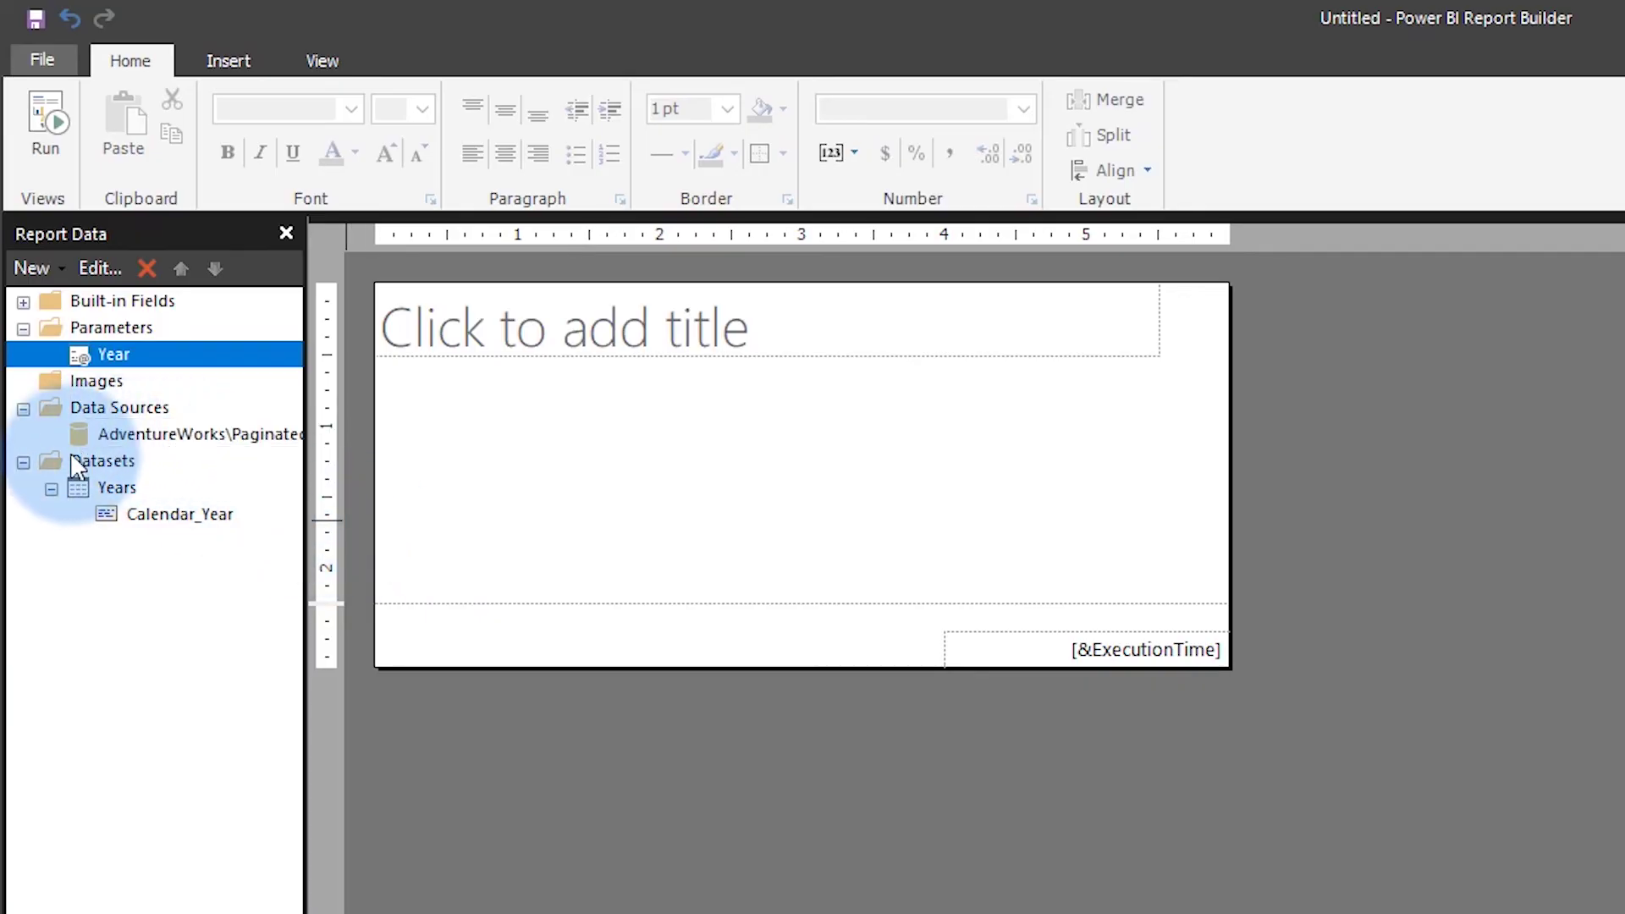
Step: Add a second dataset named SalesData that uses the AdventureWorks_PaginatedURLParameters data source
{"action": "left_click", "coordinate": [71, 458]}
{"action": "right_click", "coordinate": [71, 458]}
{"action": "left_click", "coordinate": [136, 479]}
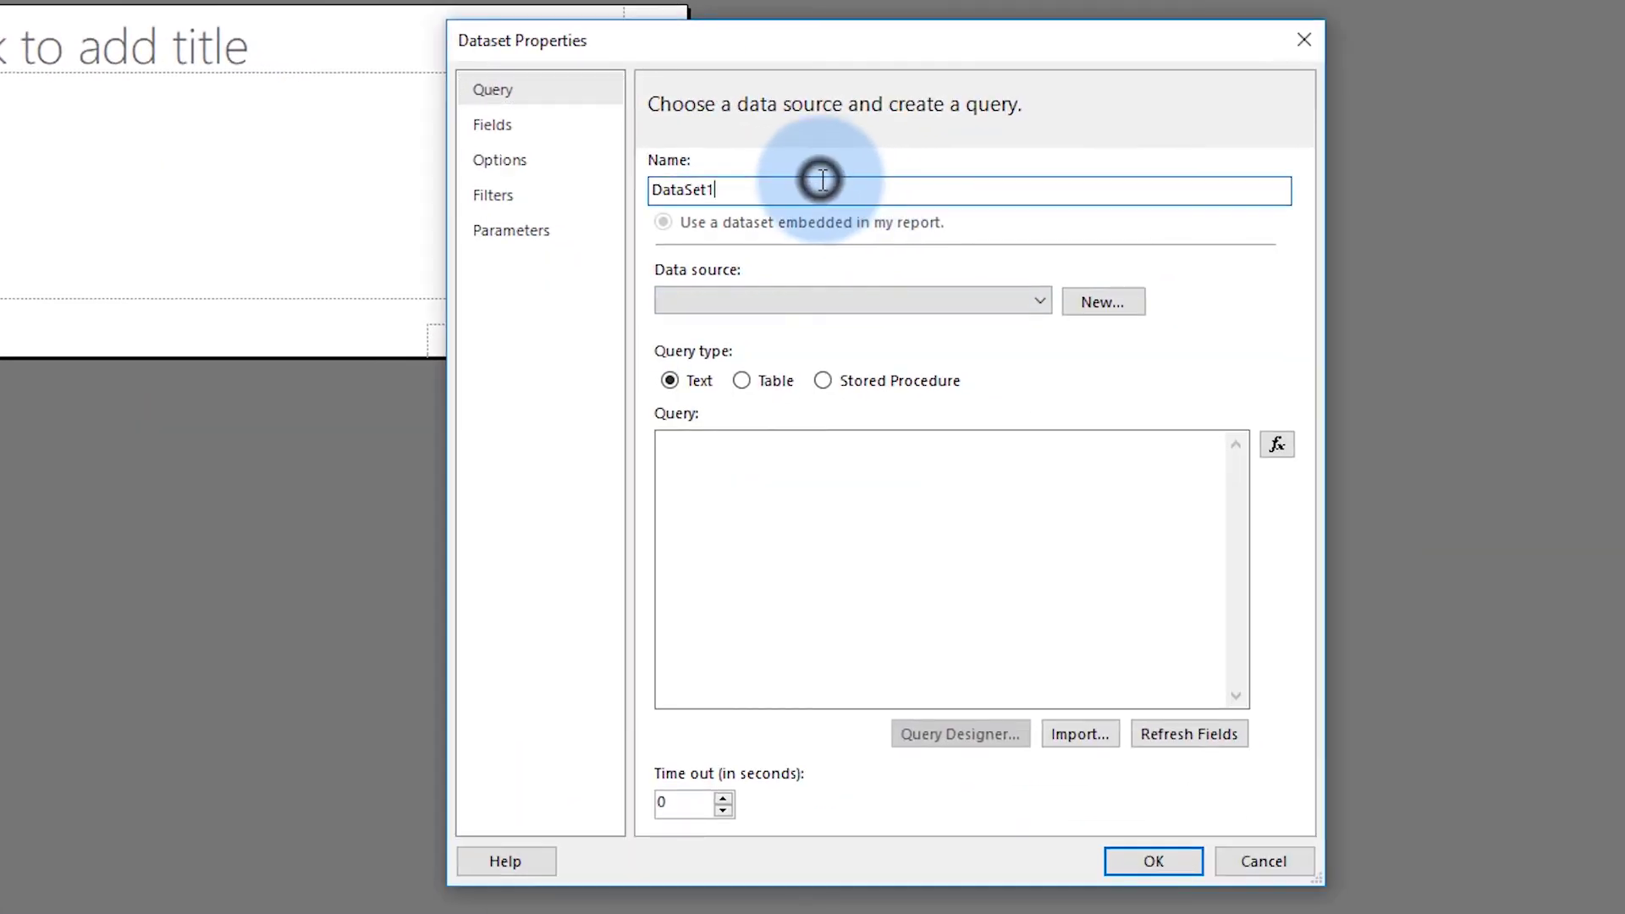
{"action": "double_click", "coordinate": [822, 179]}
{"action": "type", "text": "SalesData"}
{"action": "left_click", "coordinate": [829, 300]}
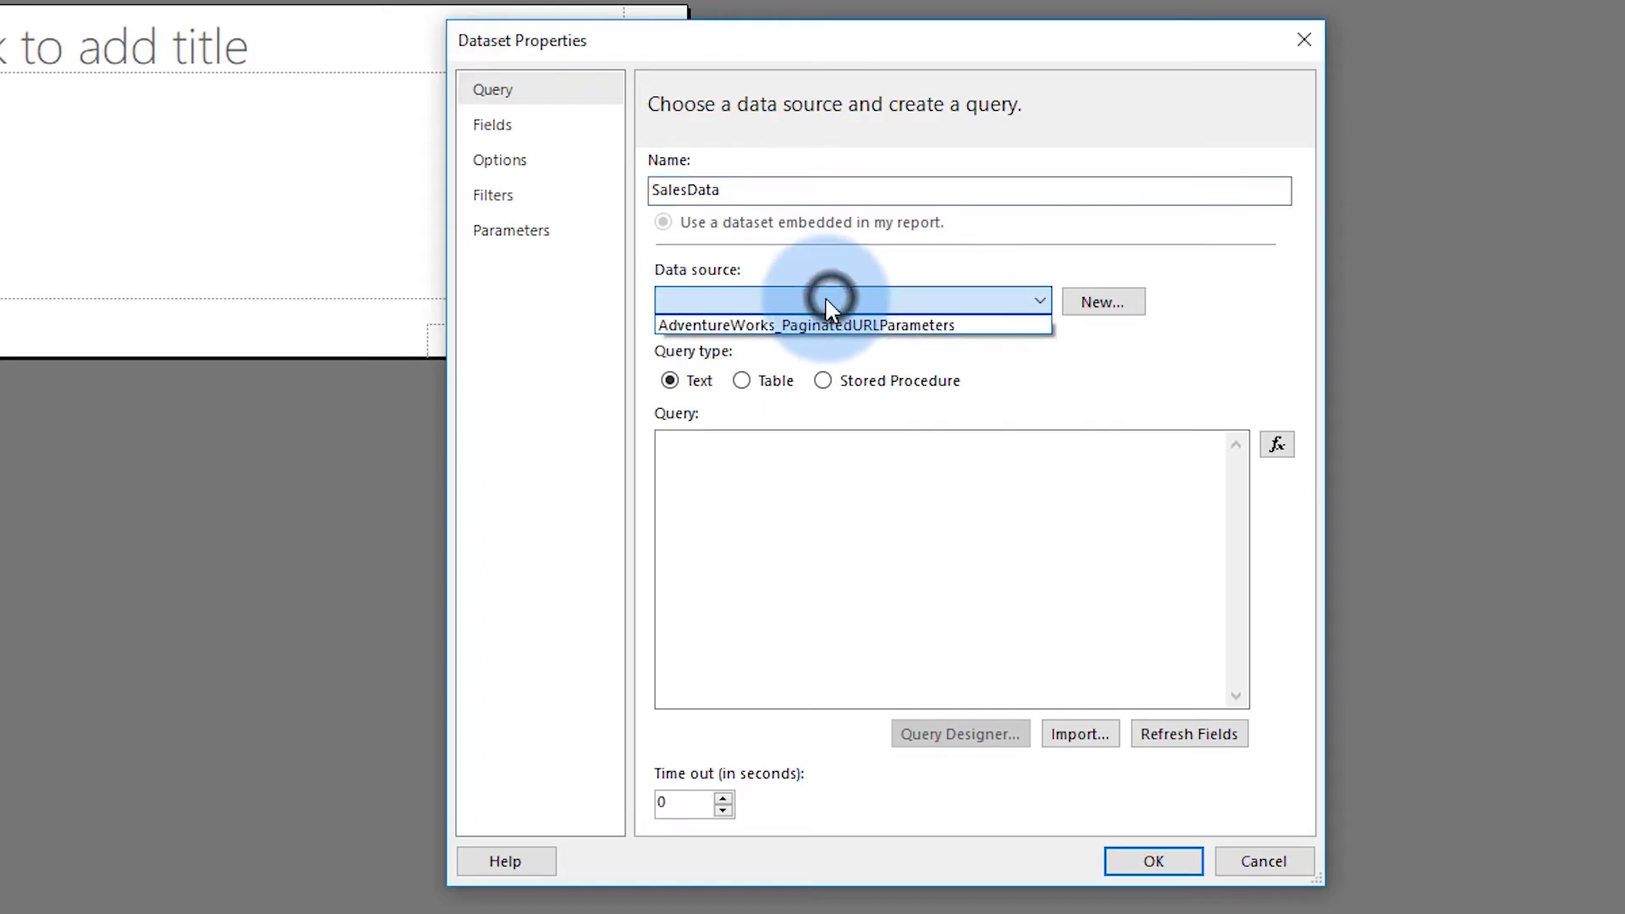
{"action": "left_click", "coordinate": [742, 327]}
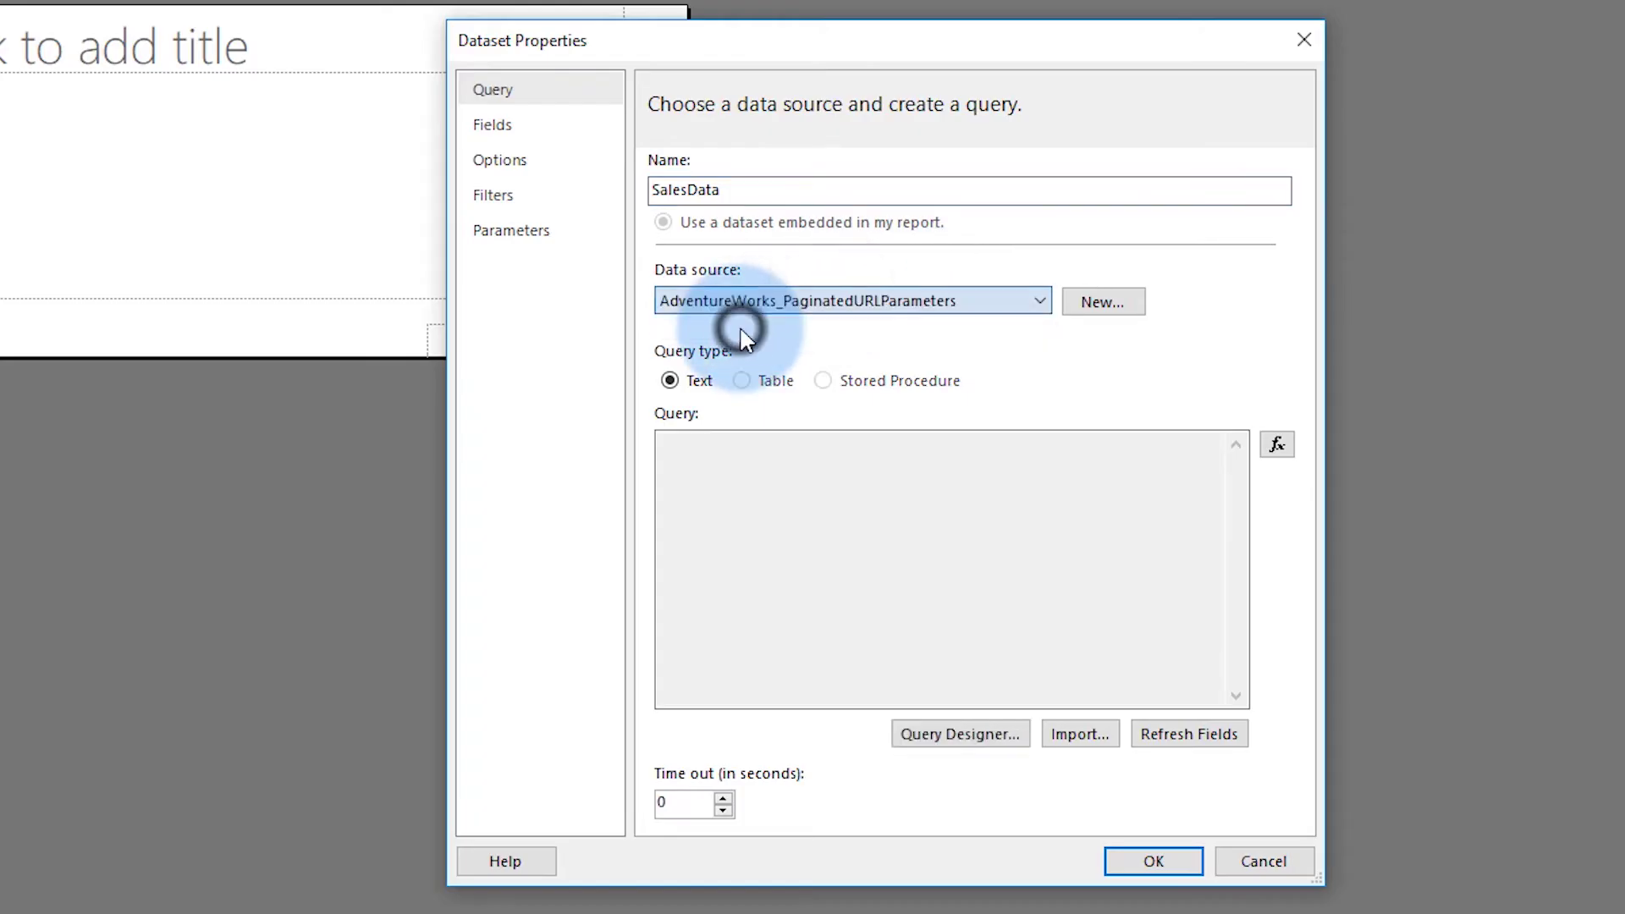
Step: Copy the SUMMARIZECOLUMNS sales query, including its DEFINE block, from DAX Studio into the SalesData dataset's text query
{"action": "left_click", "coordinate": [960, 734]}
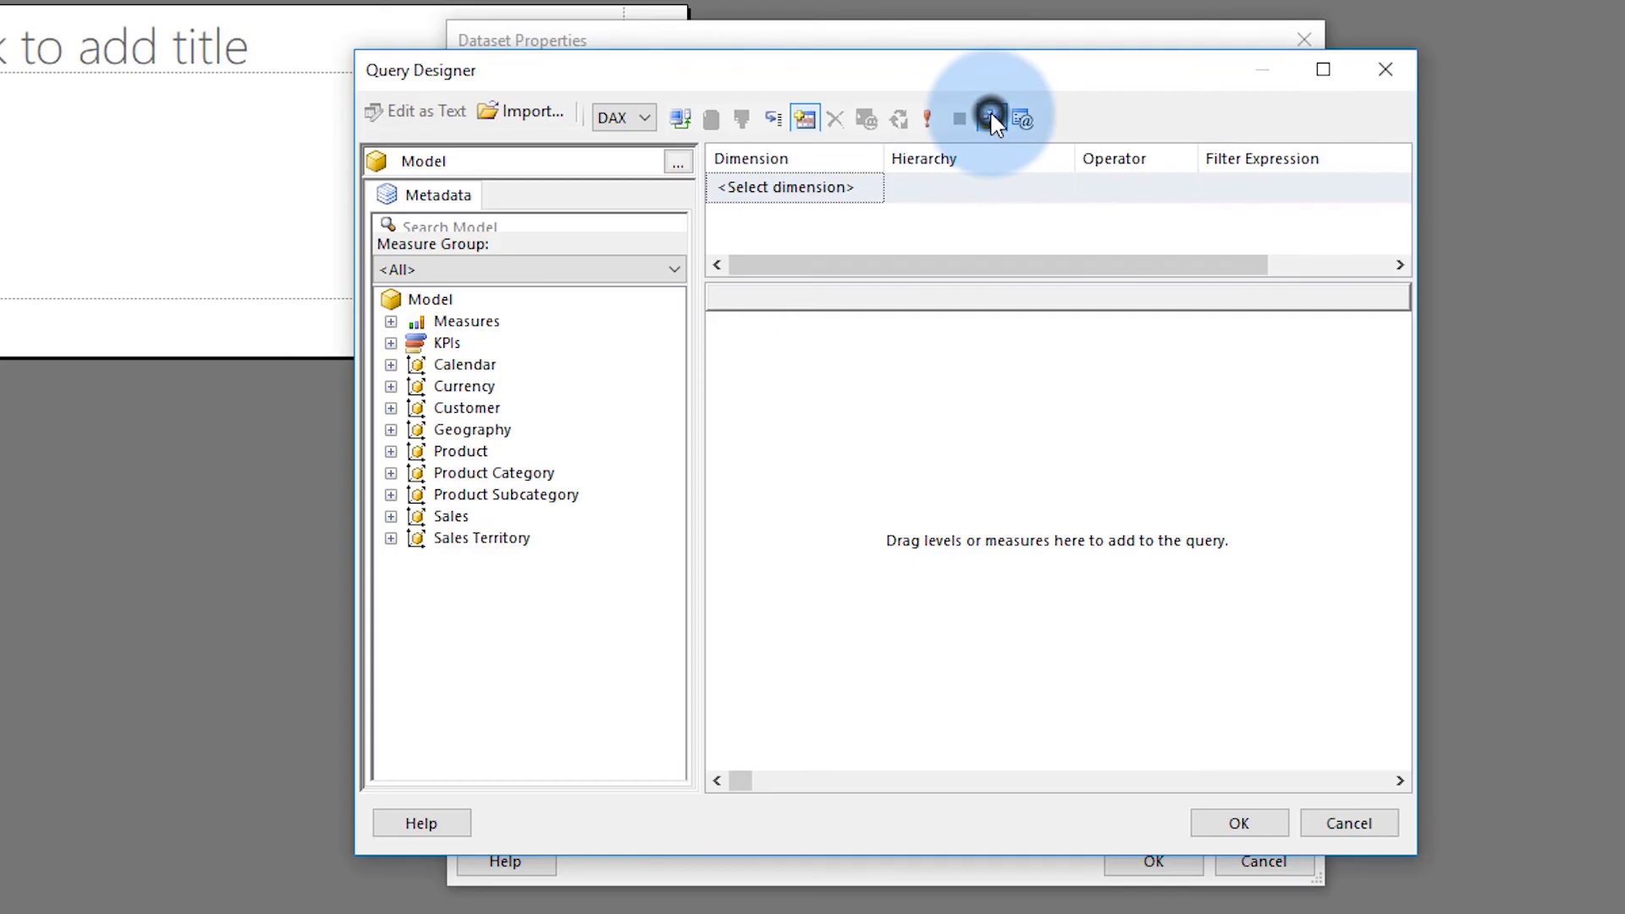
{"action": "left_click", "coordinate": [990, 119]}
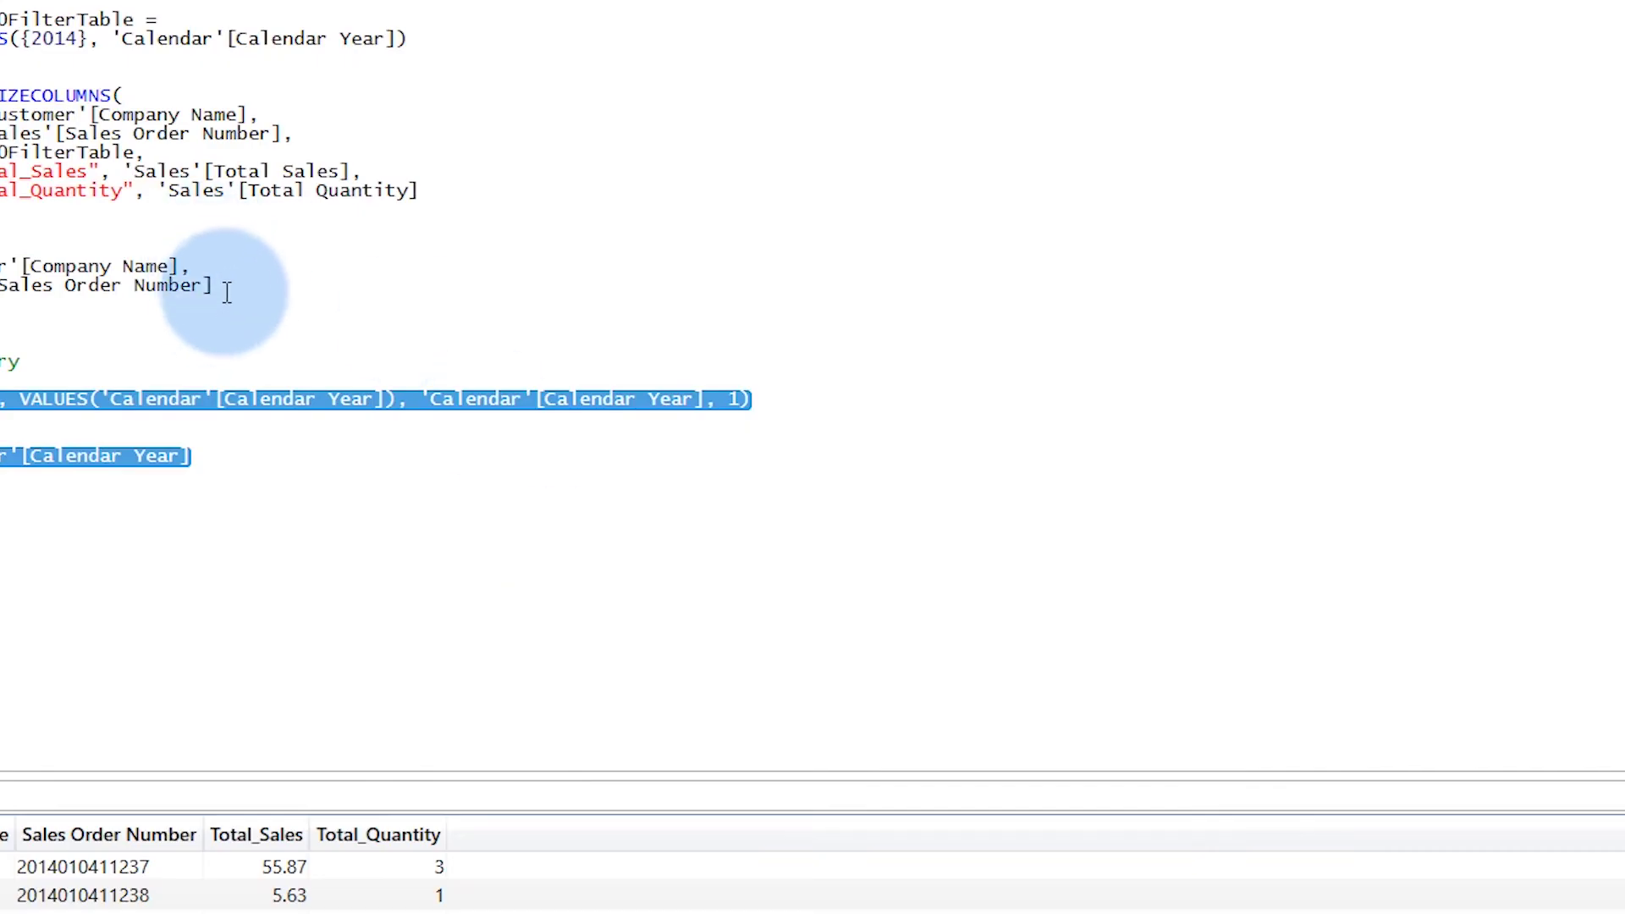
{"action": "left_click", "coordinate": [227, 292]}
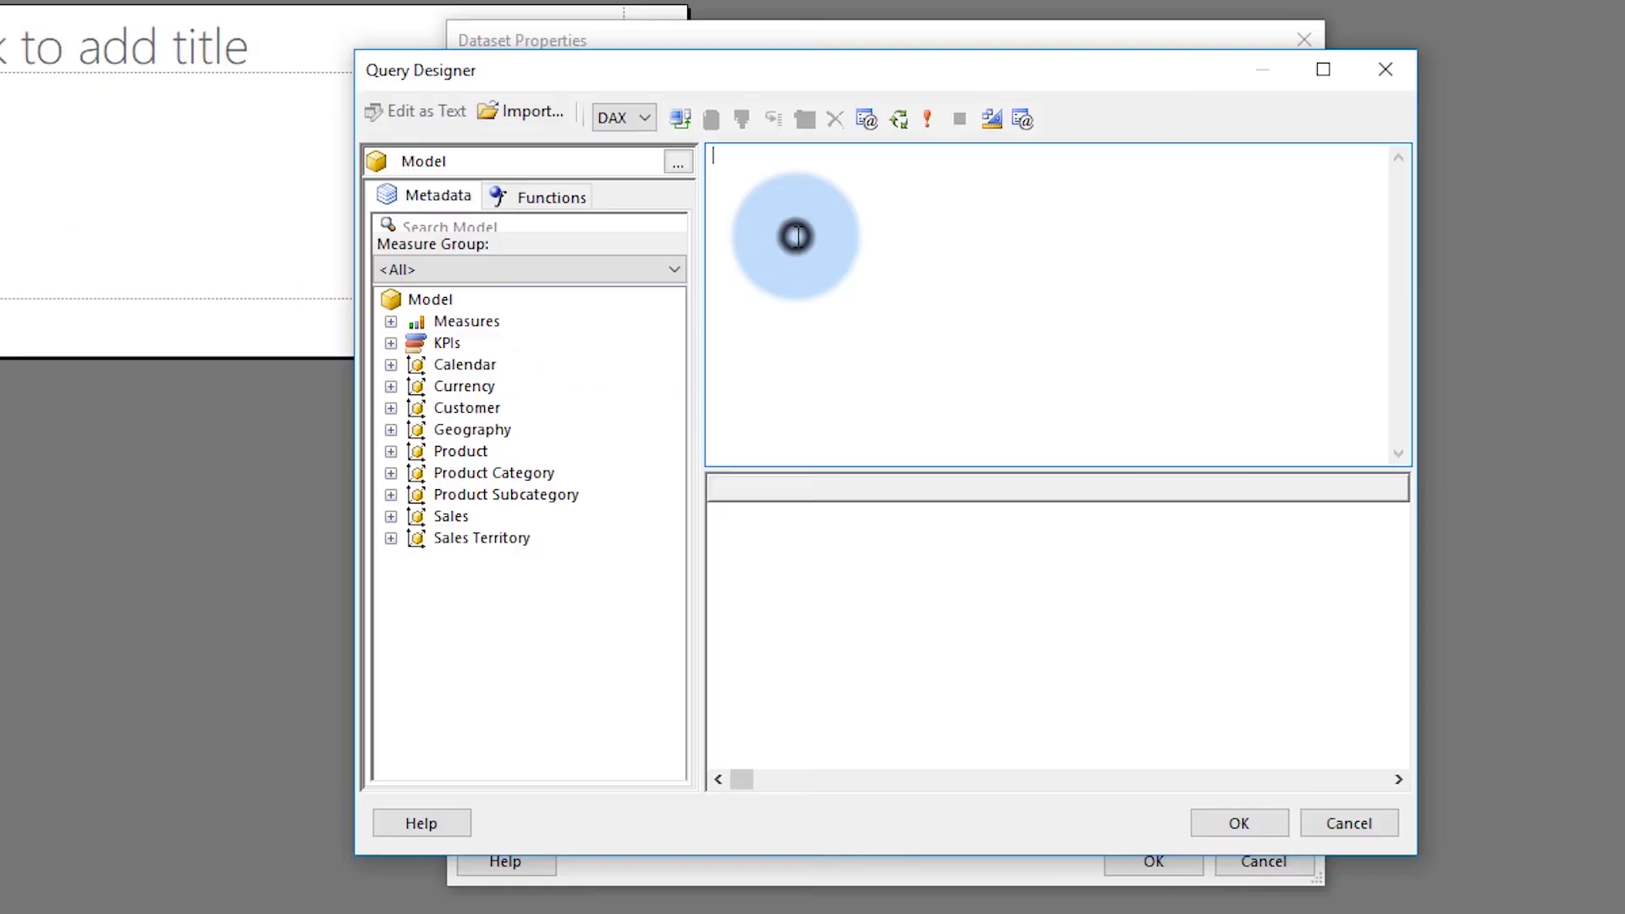
{"action": "left_click", "coordinate": [796, 236]}
{"action": "key", "text": "ctrl+v"}
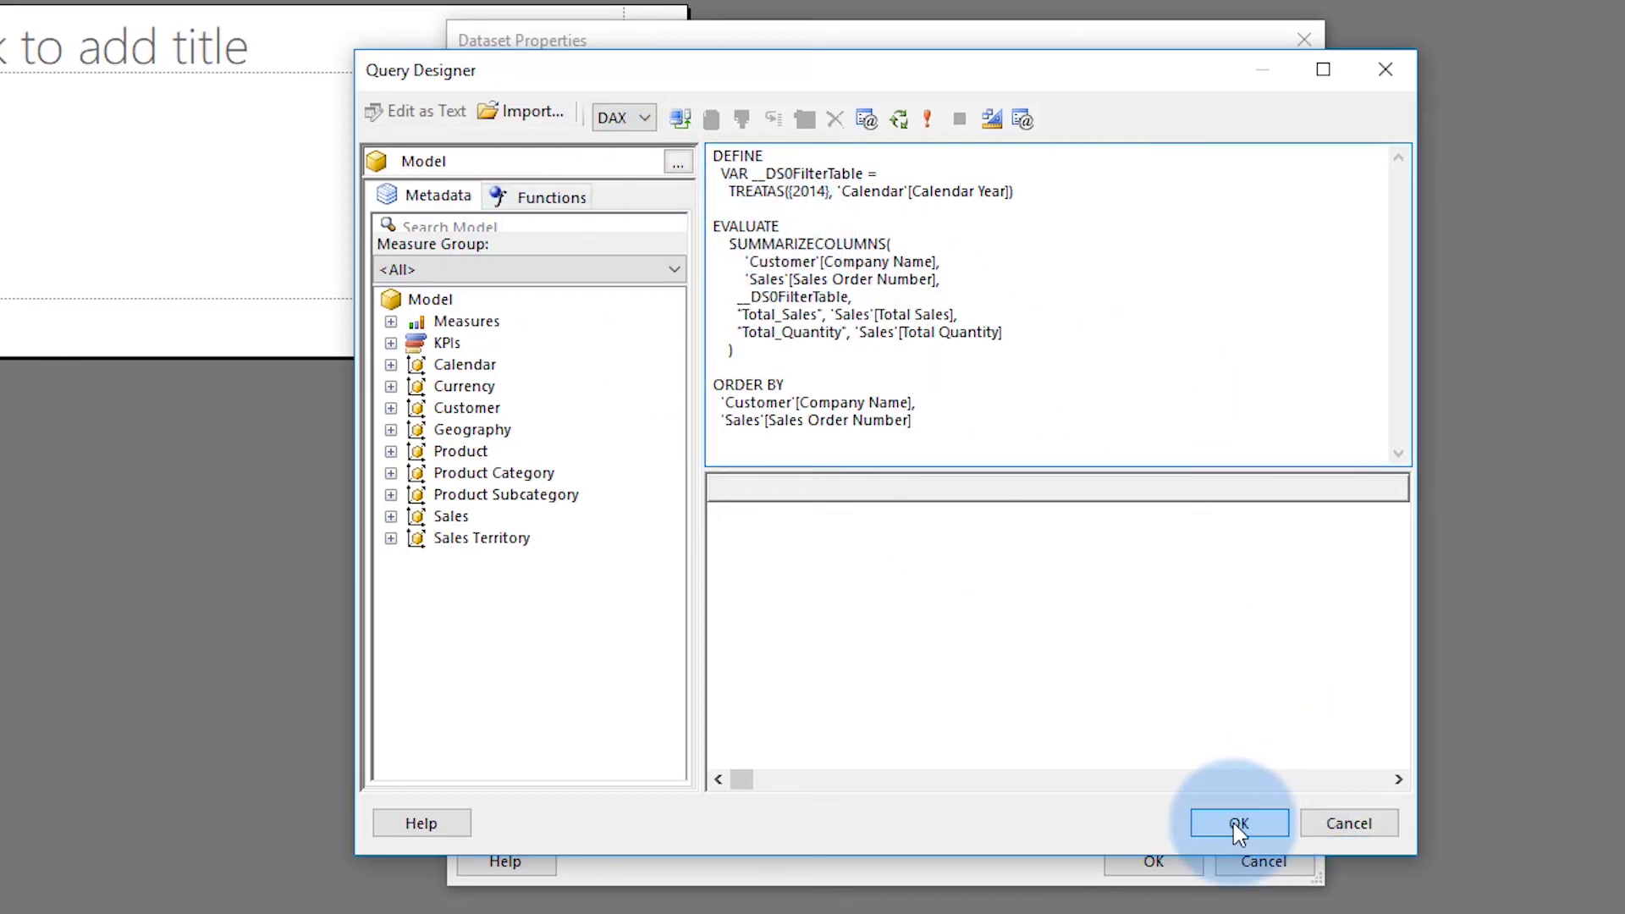
Step: Define a query parameter named Year for SalesData, based on the Calendar dimension and the Calendar Year hierarchy
{"action": "left_click", "coordinate": [867, 120]}
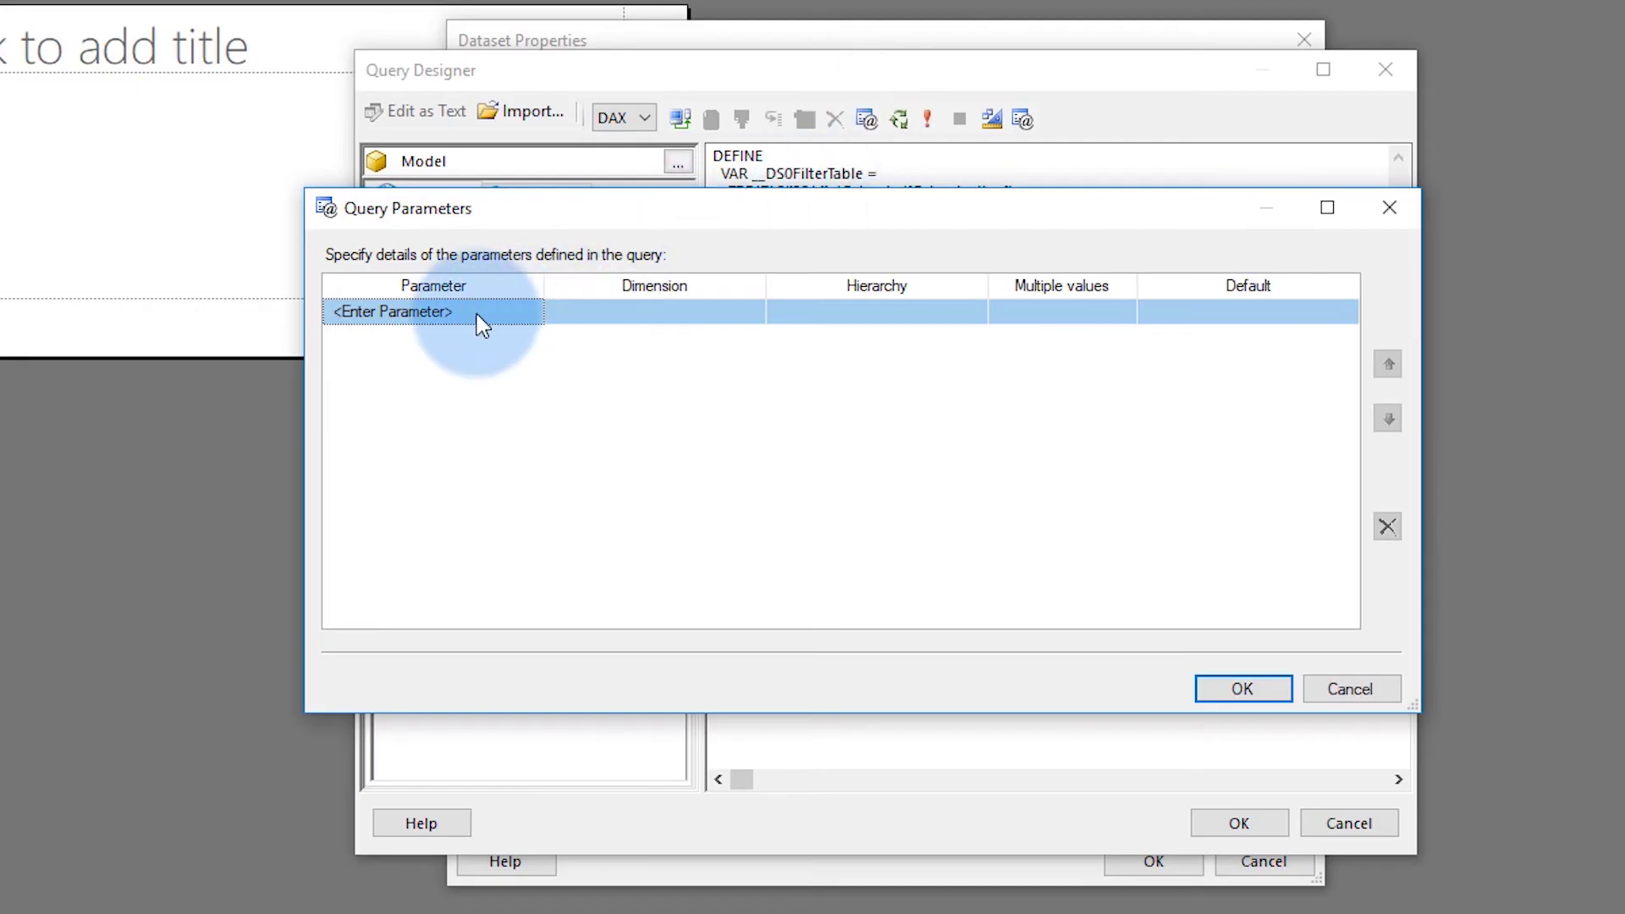
{"action": "left_click", "coordinate": [476, 315]}
{"action": "type", "text": "Year"}
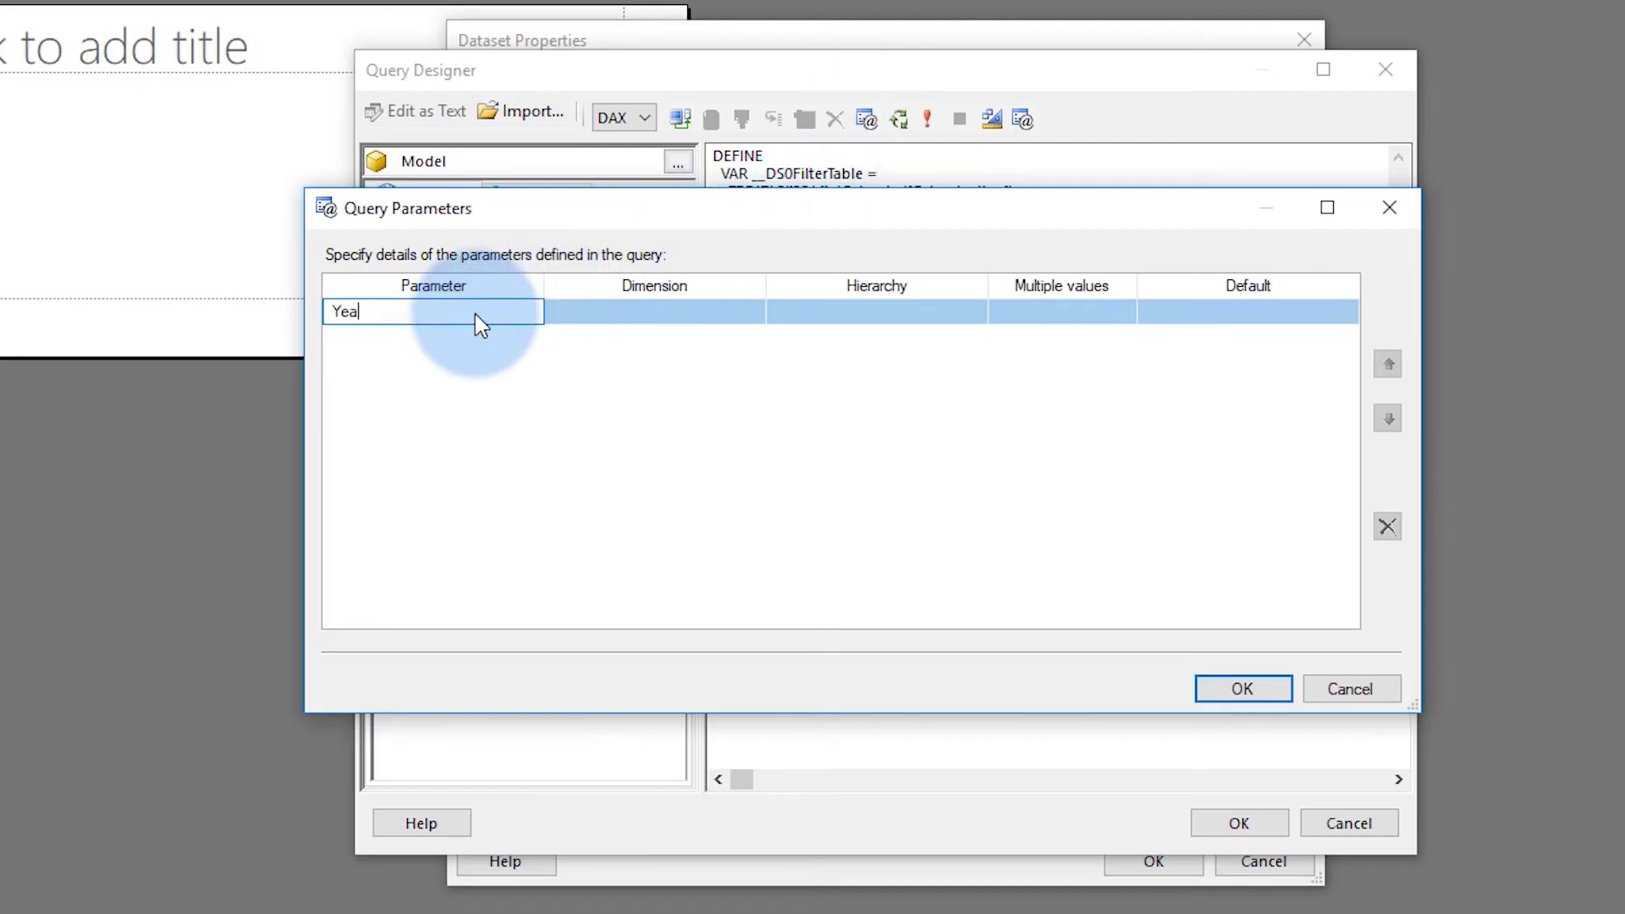
{"action": "left_click", "coordinate": [720, 313]}
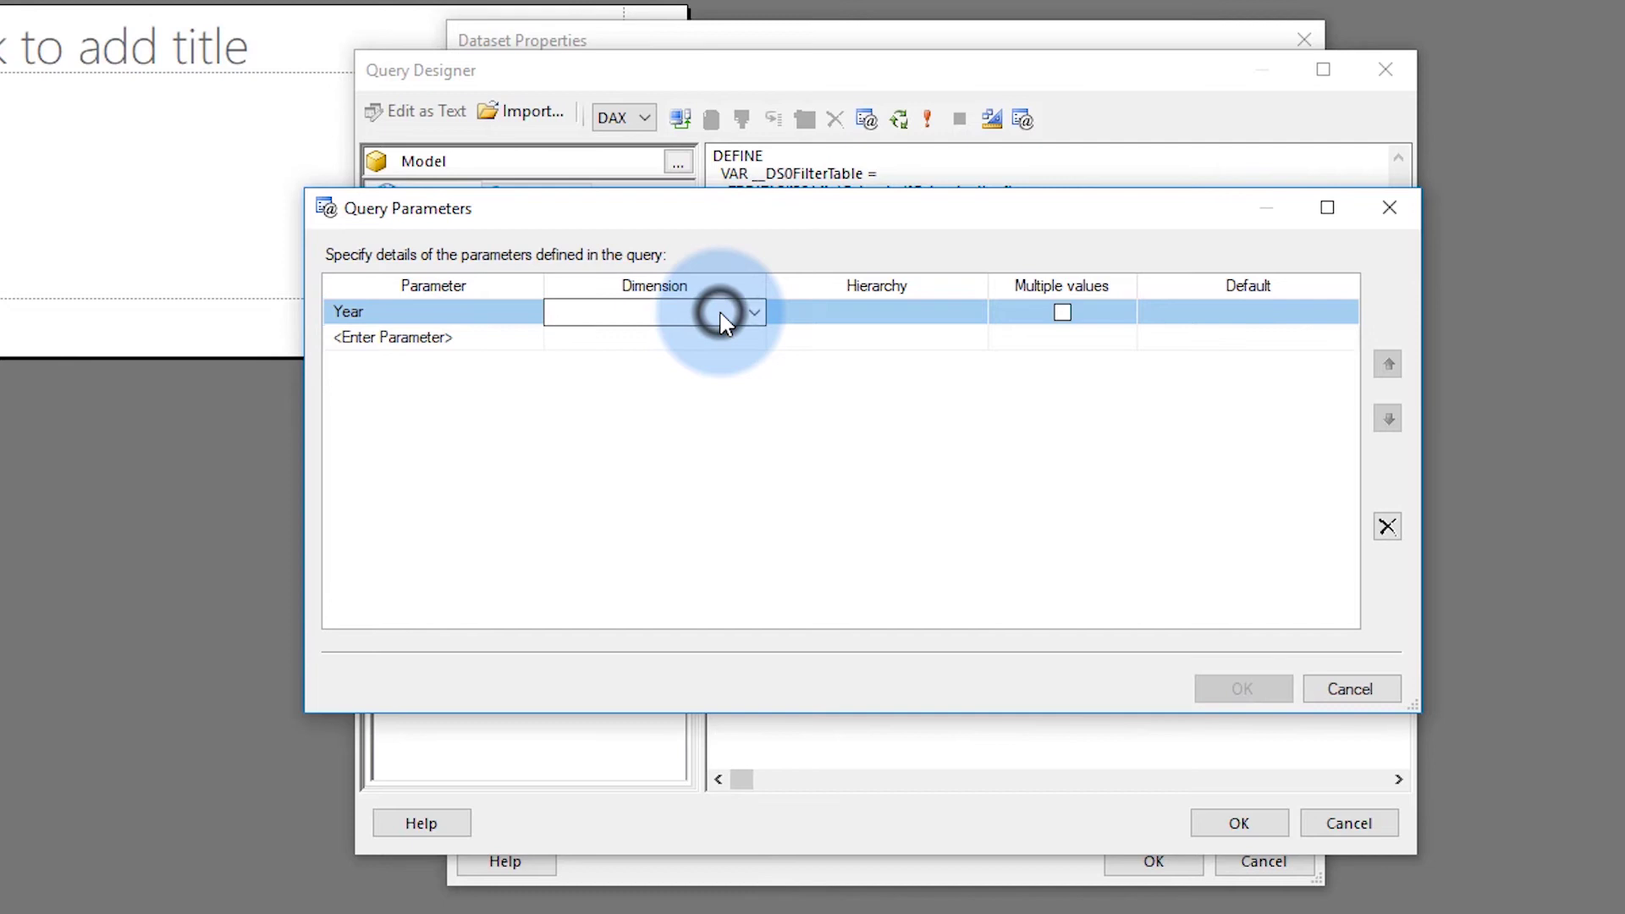
{"action": "left_click", "coordinate": [720, 313]}
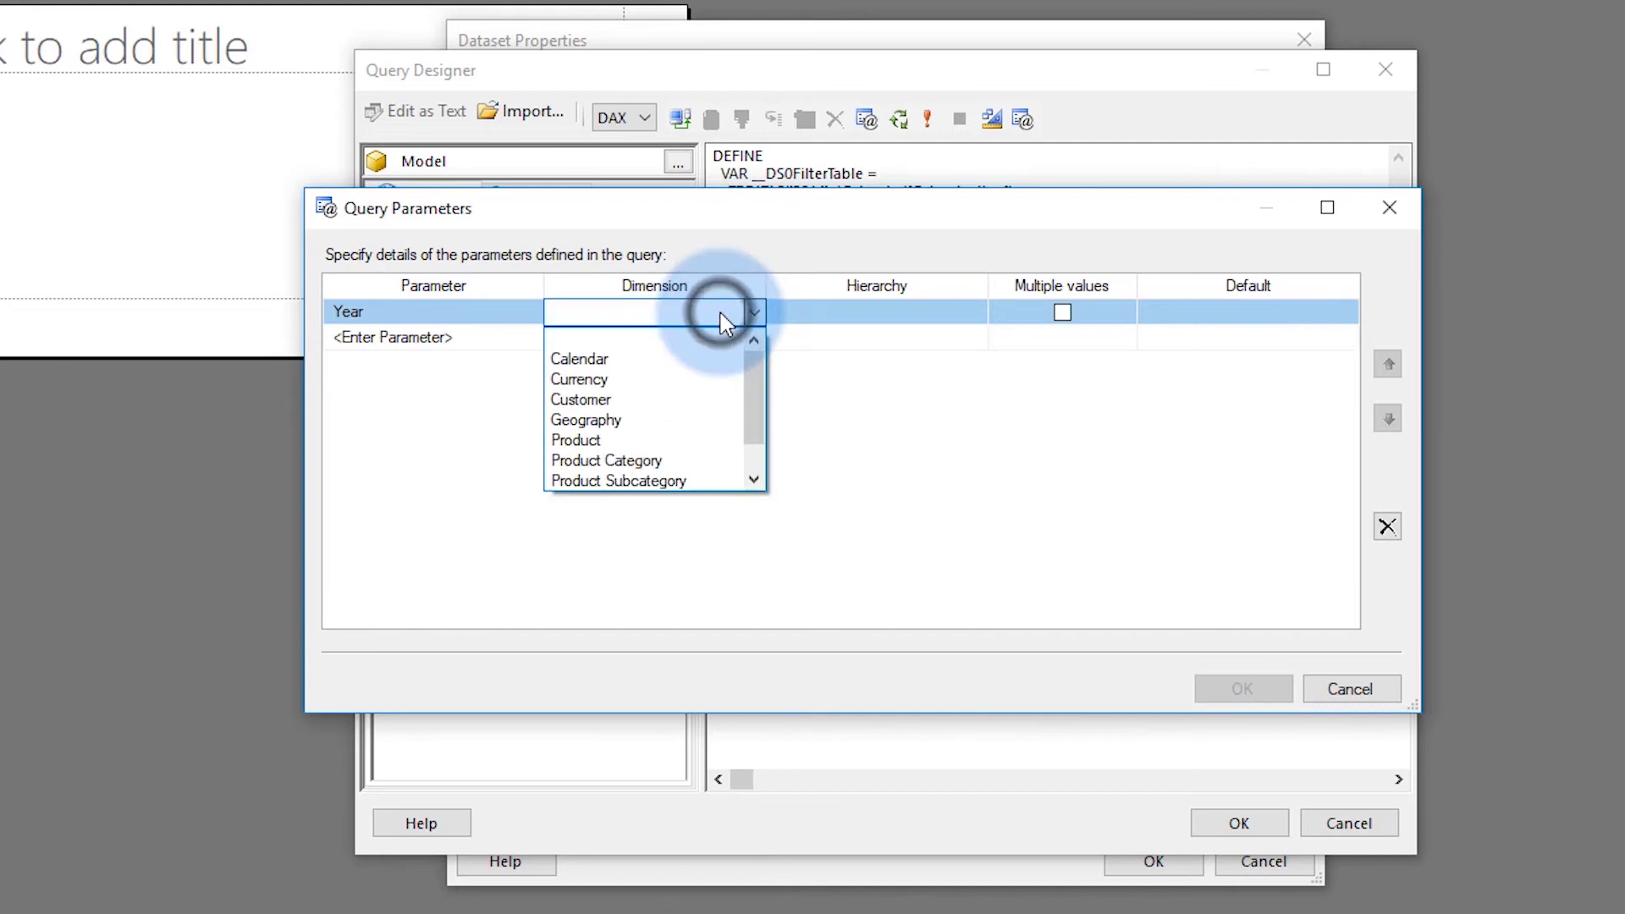
{"action": "left_click", "coordinate": [633, 360]}
{"action": "left_click", "coordinate": [874, 312]}
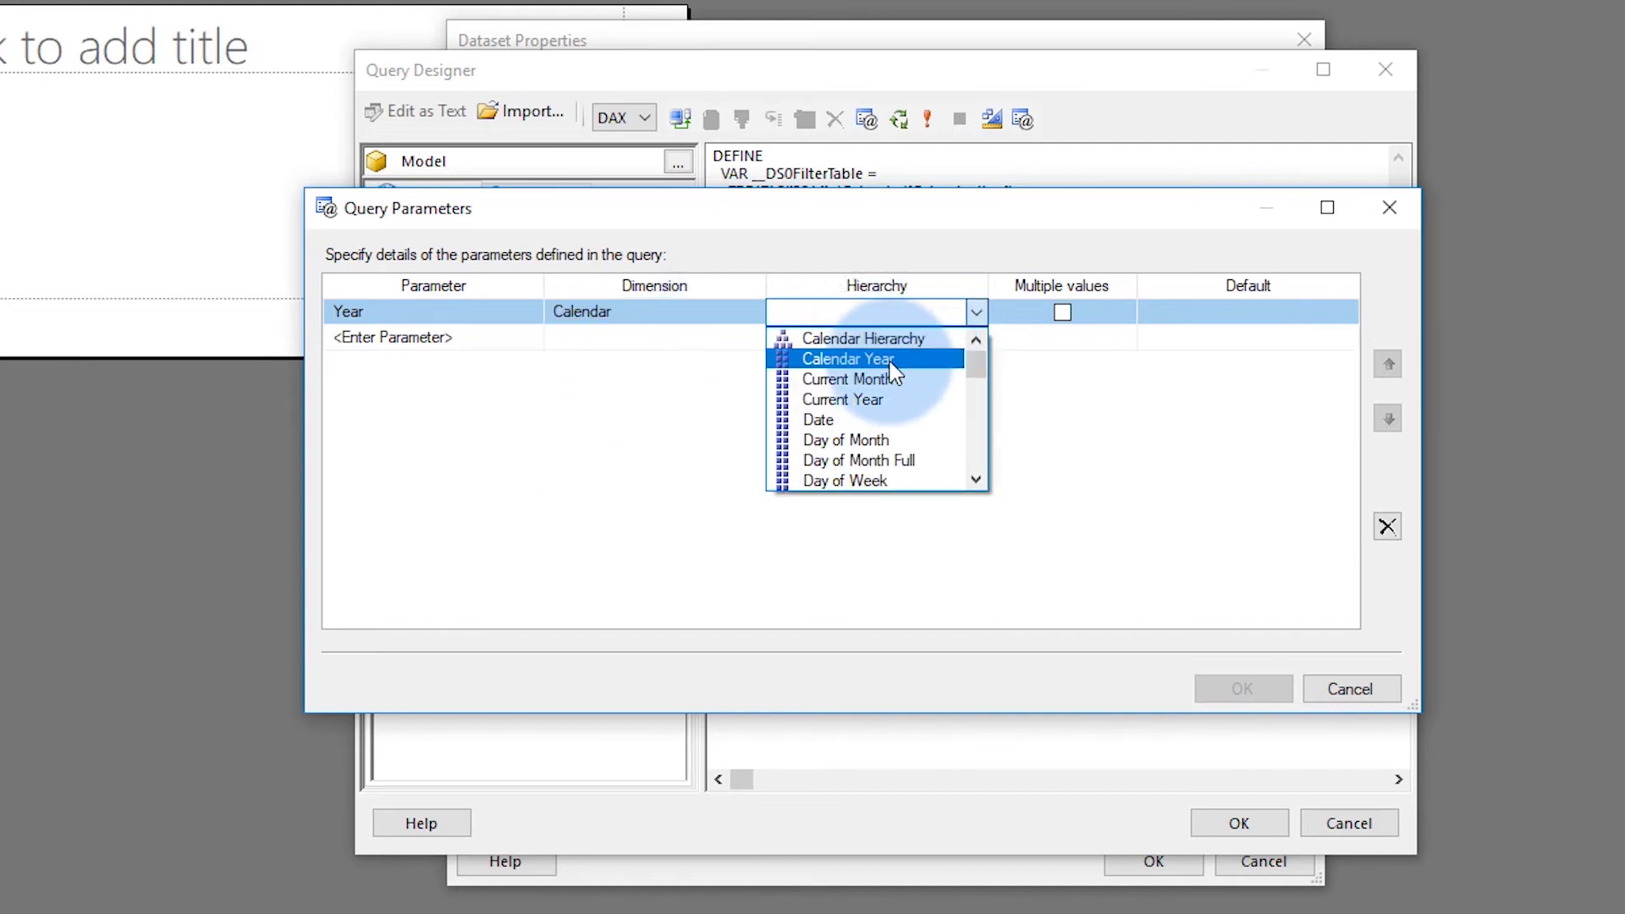
{"action": "left_click", "coordinate": [890, 359]}
Step: Set the Year query parameter's default to All and save the query parameters
{"action": "left_click", "coordinate": [1263, 309]}
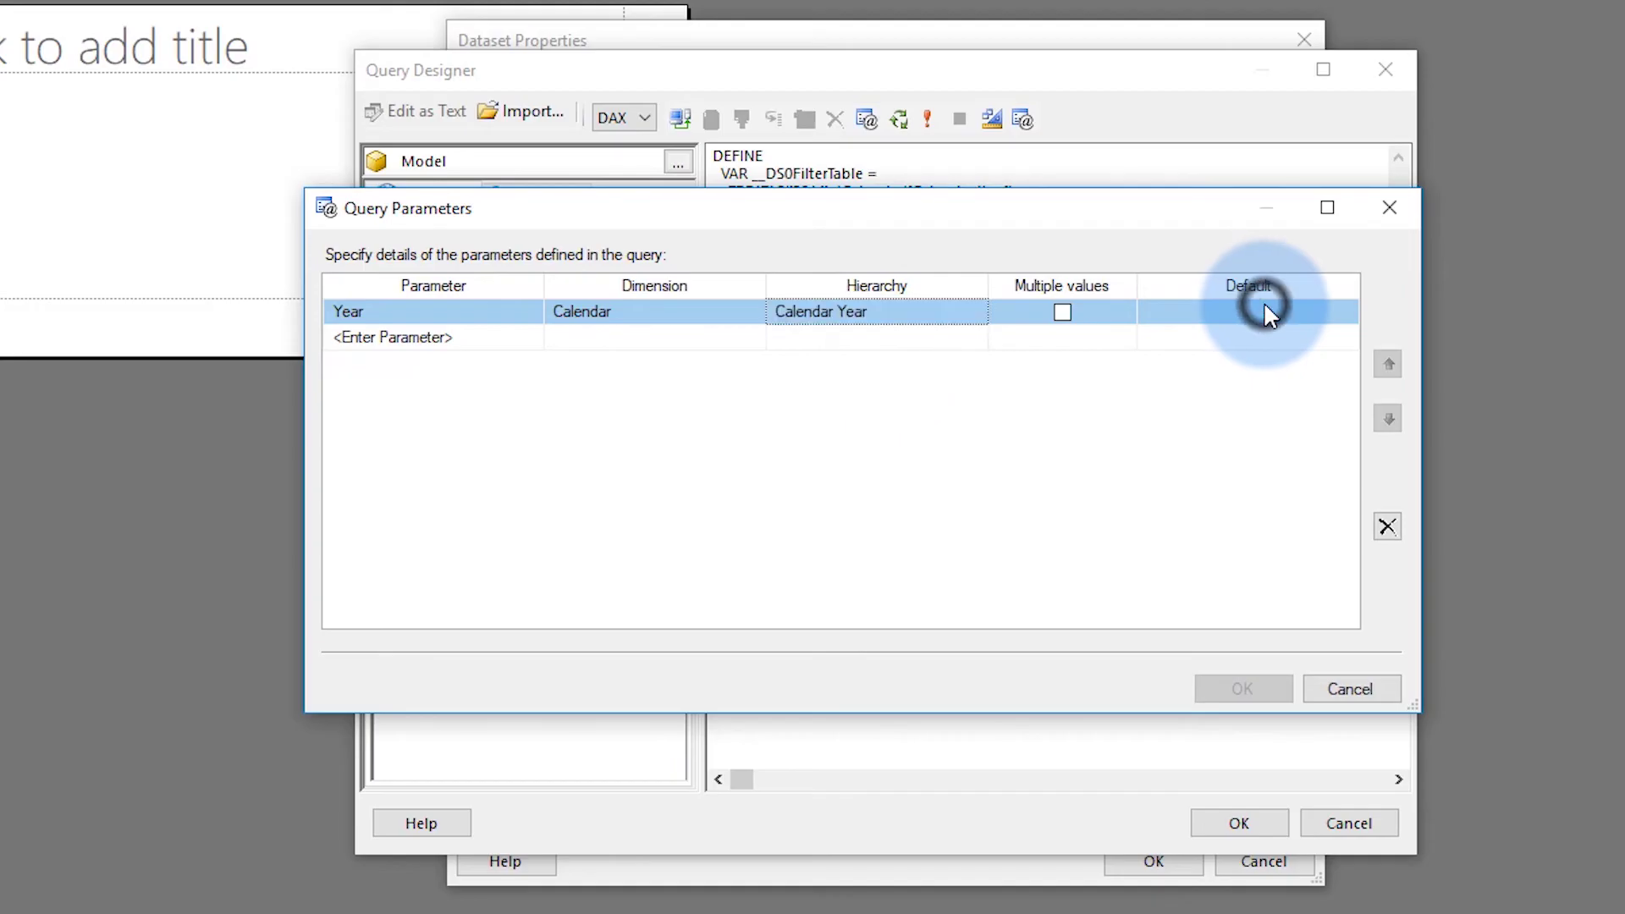
{"action": "left_click", "coordinate": [1345, 312]}
{"action": "left_click", "coordinate": [1208, 360]}
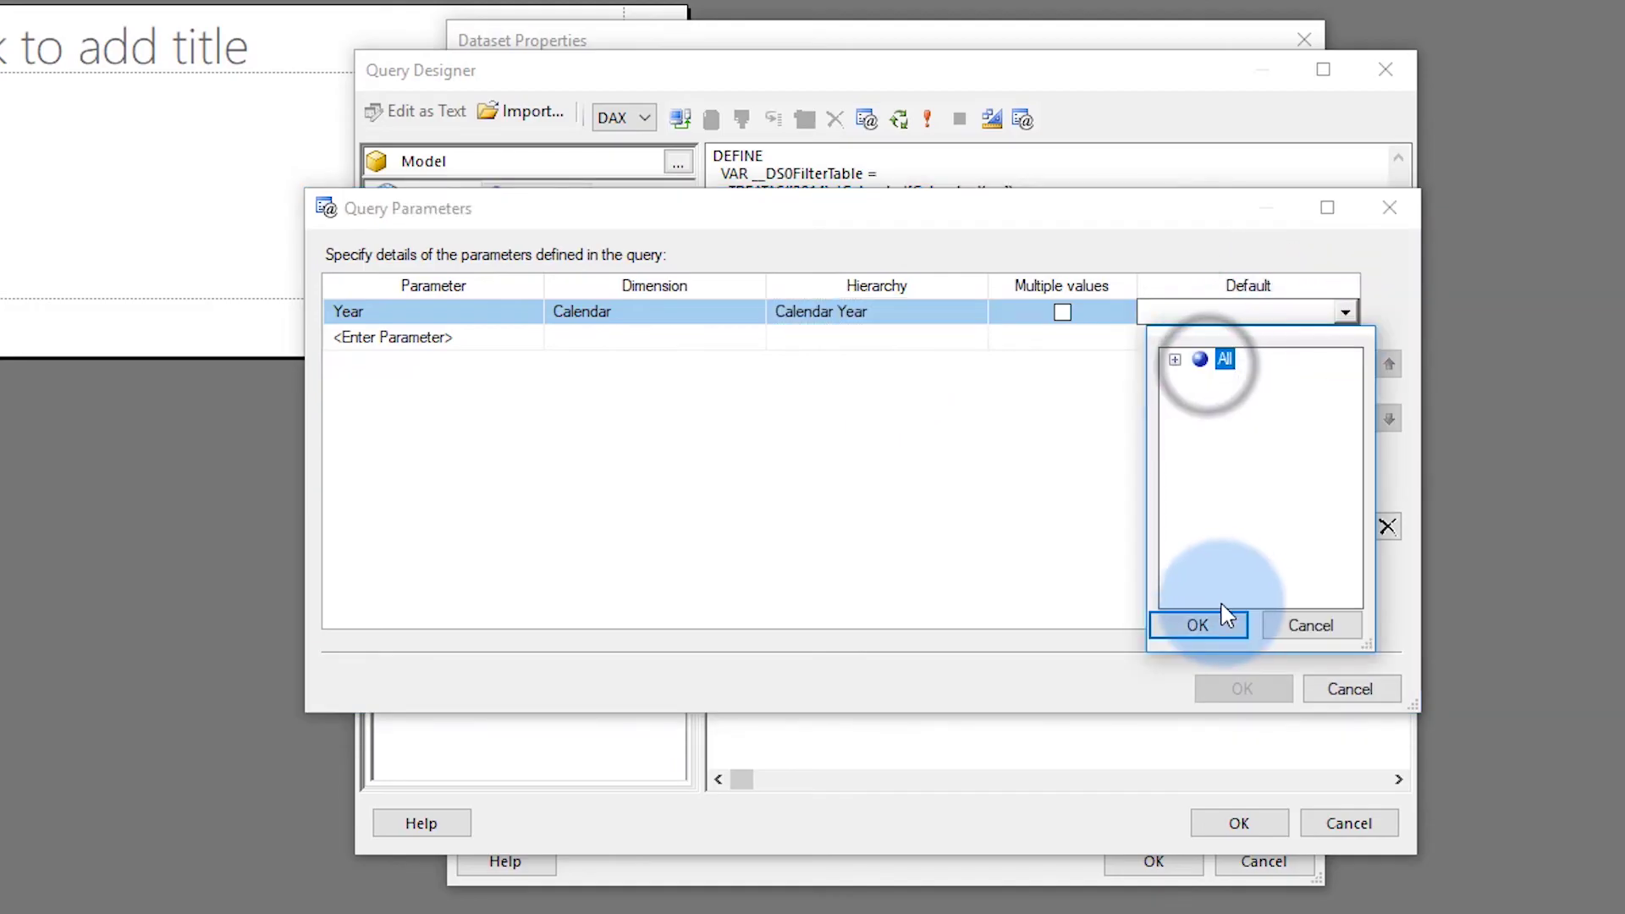
{"action": "left_click", "coordinate": [1189, 626]}
{"action": "left_click", "coordinate": [1226, 687]}
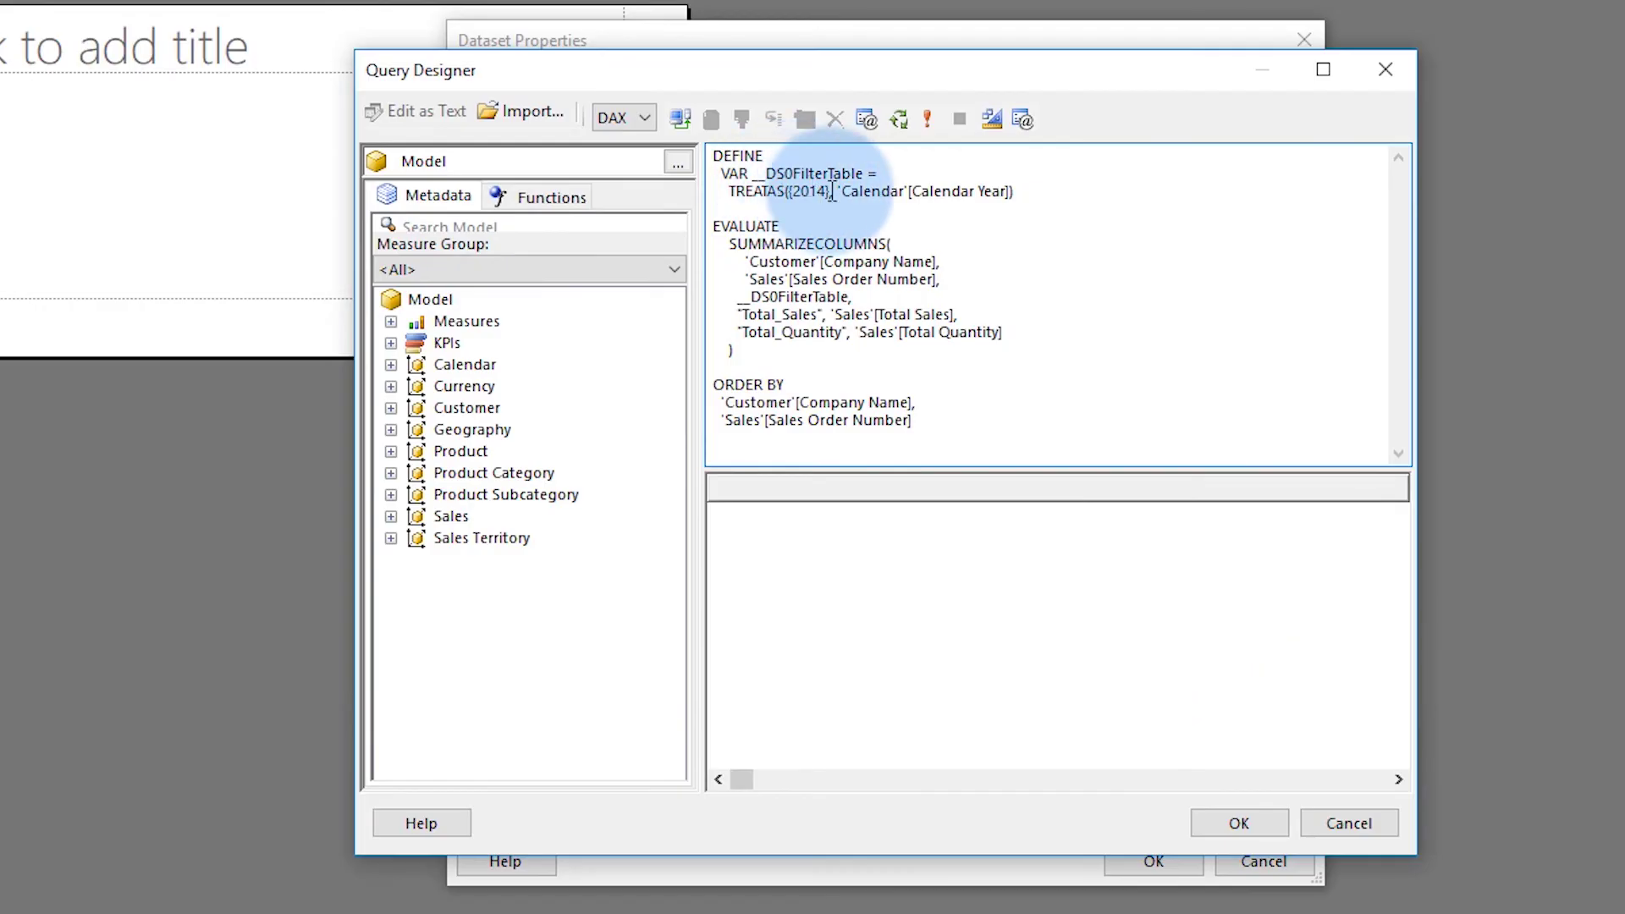
{"action": "key", "text": "BackSpace"}
{"action": "key", "text": "BackSpace"}
{"action": "key", "text": "BackSpace"}
{"action": "key", "text": "BackSpace"}
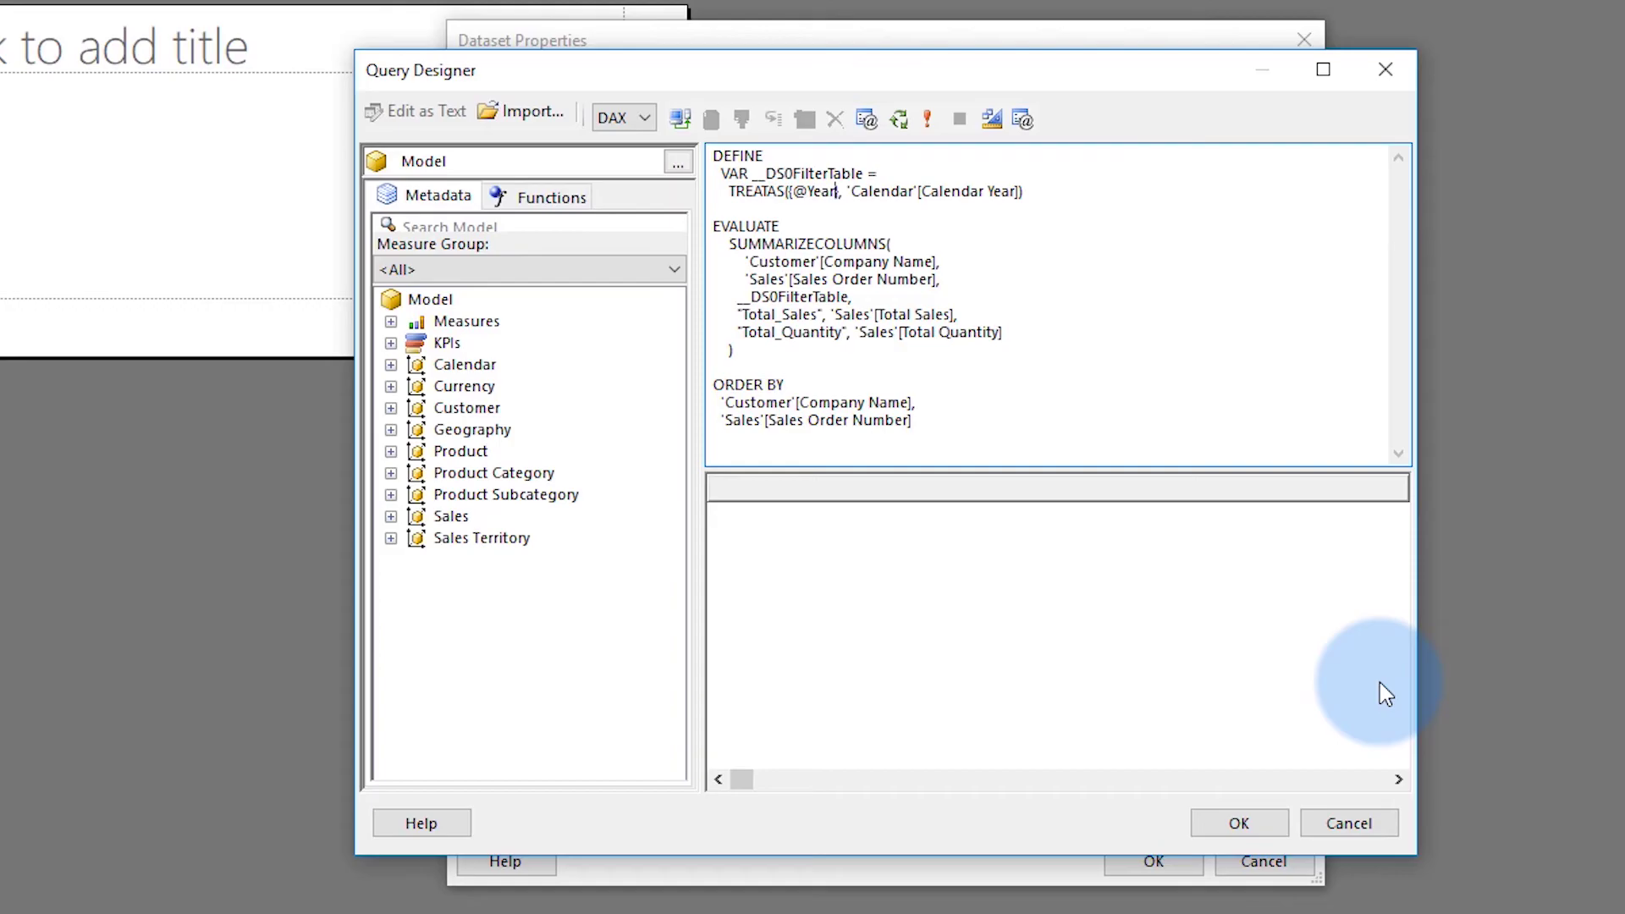
{"action": "left_click", "coordinate": [1240, 821]}
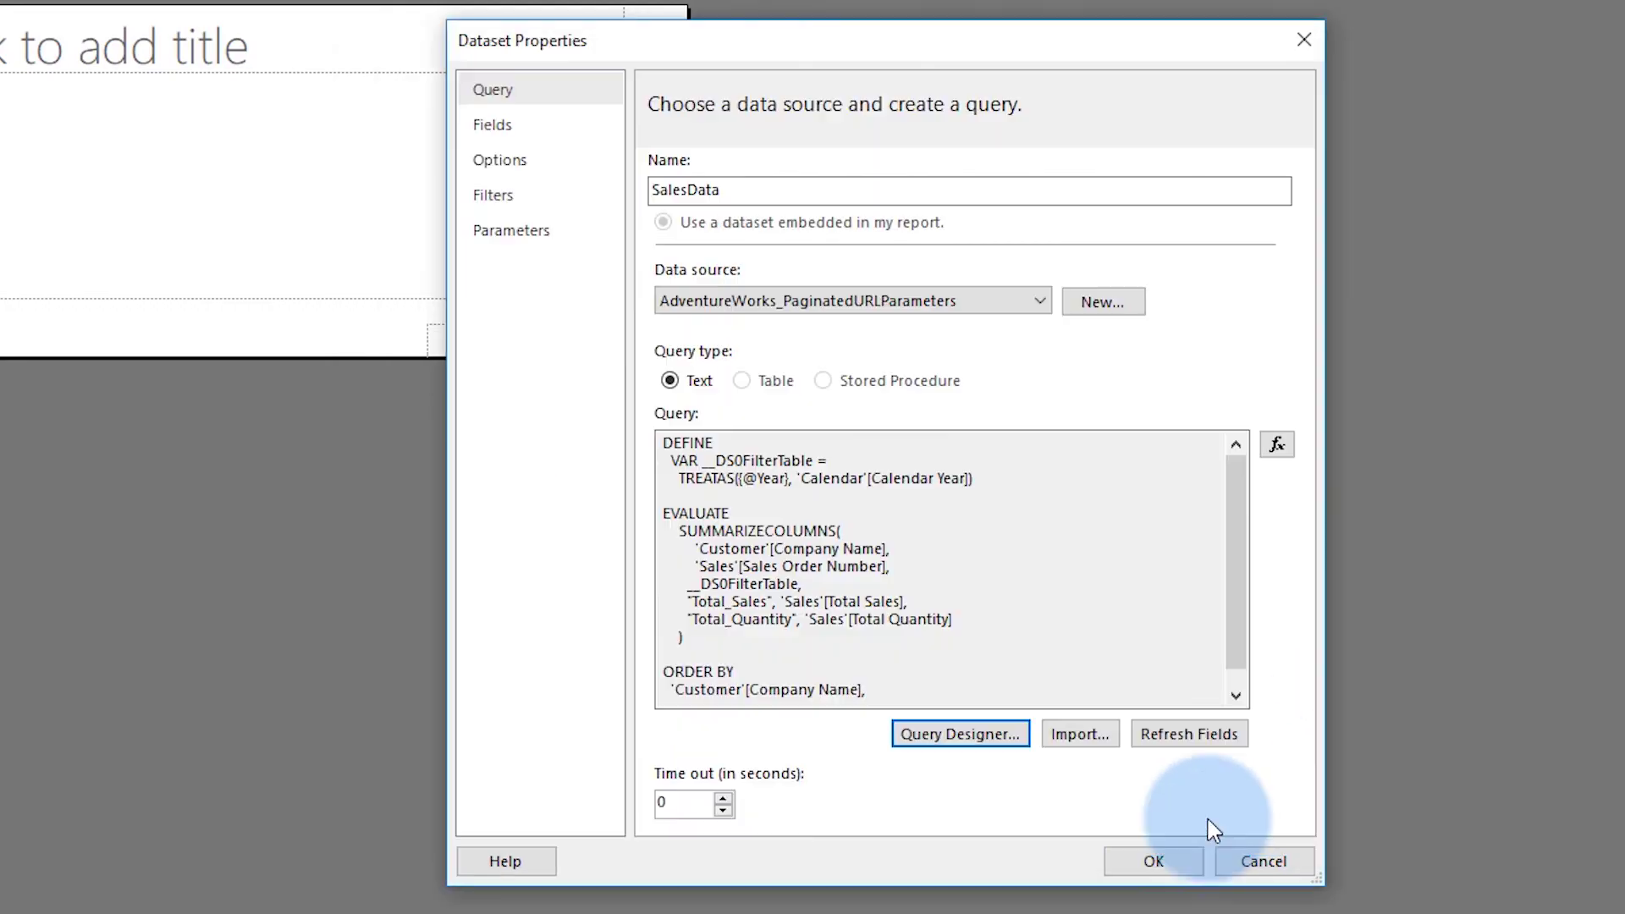
{"action": "left_click", "coordinate": [1160, 856]}
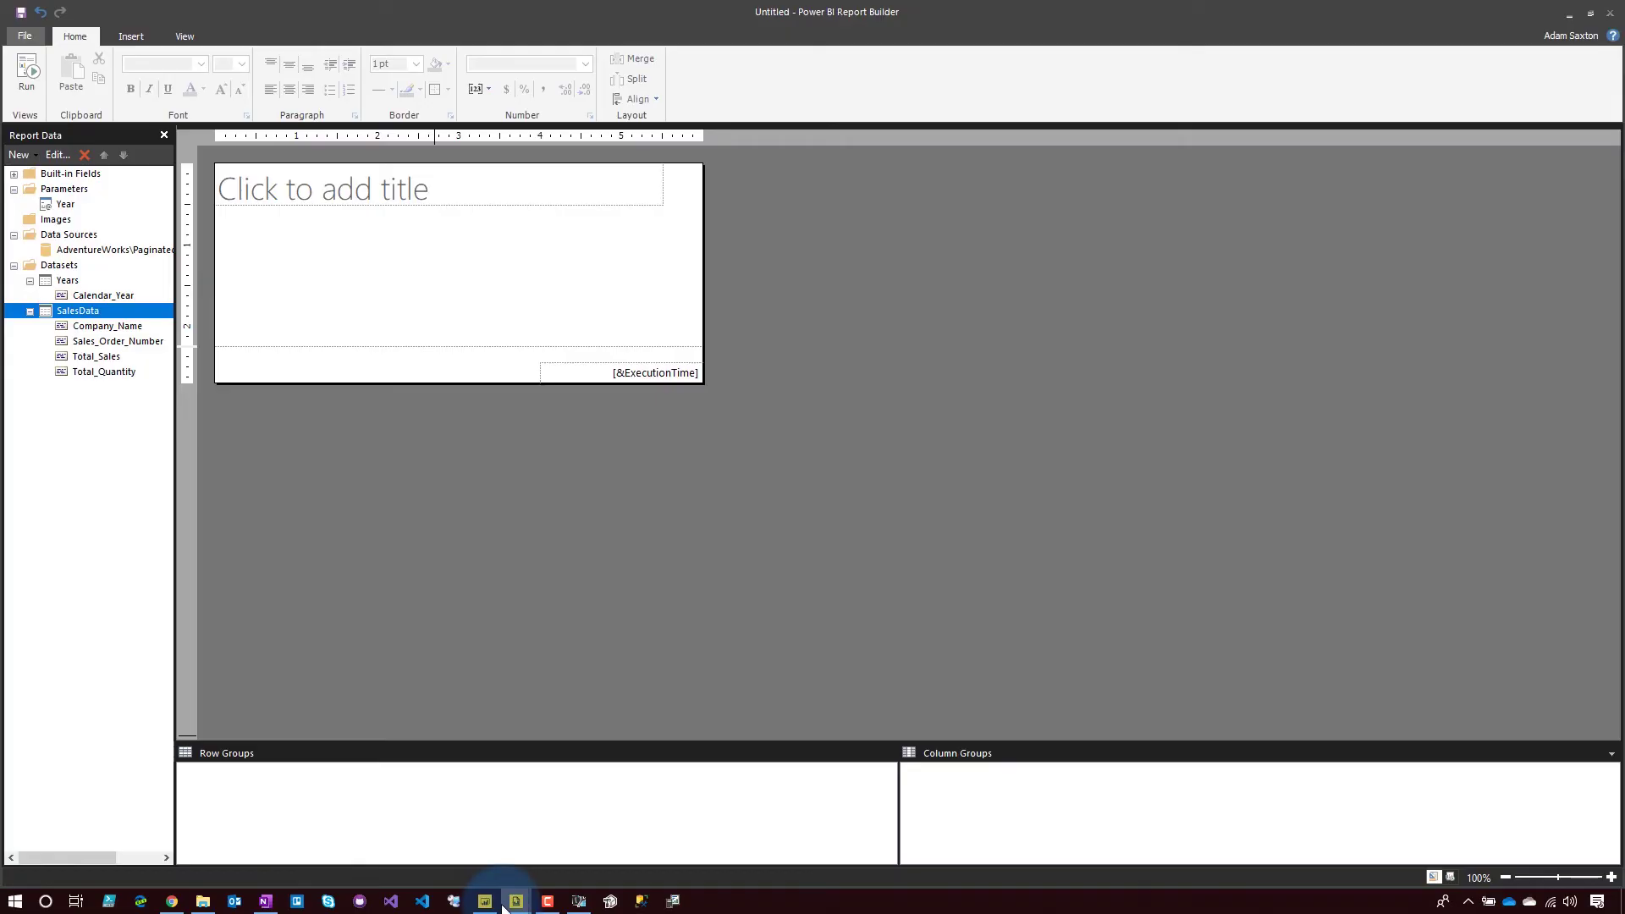
Step: Switch to the finished Sales Data by Company.rdl report in the other Report Builder window
{"action": "mouse_move", "coordinate": [508, 904]}
{"action": "left_click", "coordinate": [440, 824]}
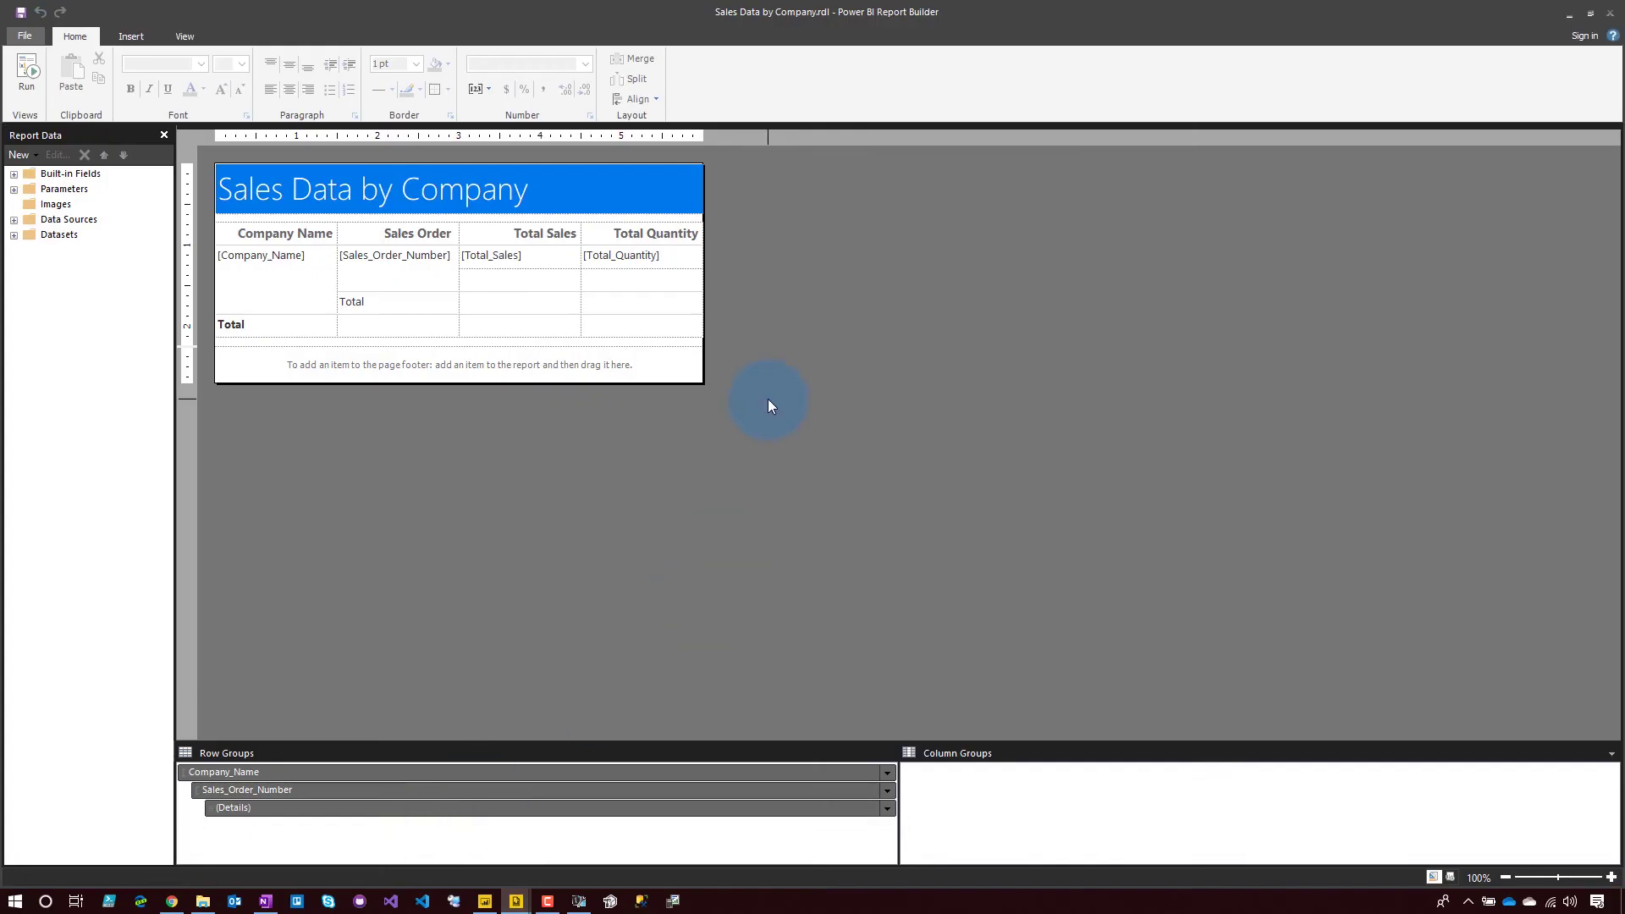
Step: Look at the options for inserting a table into the Sales Data by Company report
{"action": "left_click", "coordinate": [584, 400]}
{"action": "left_click", "coordinate": [139, 38]}
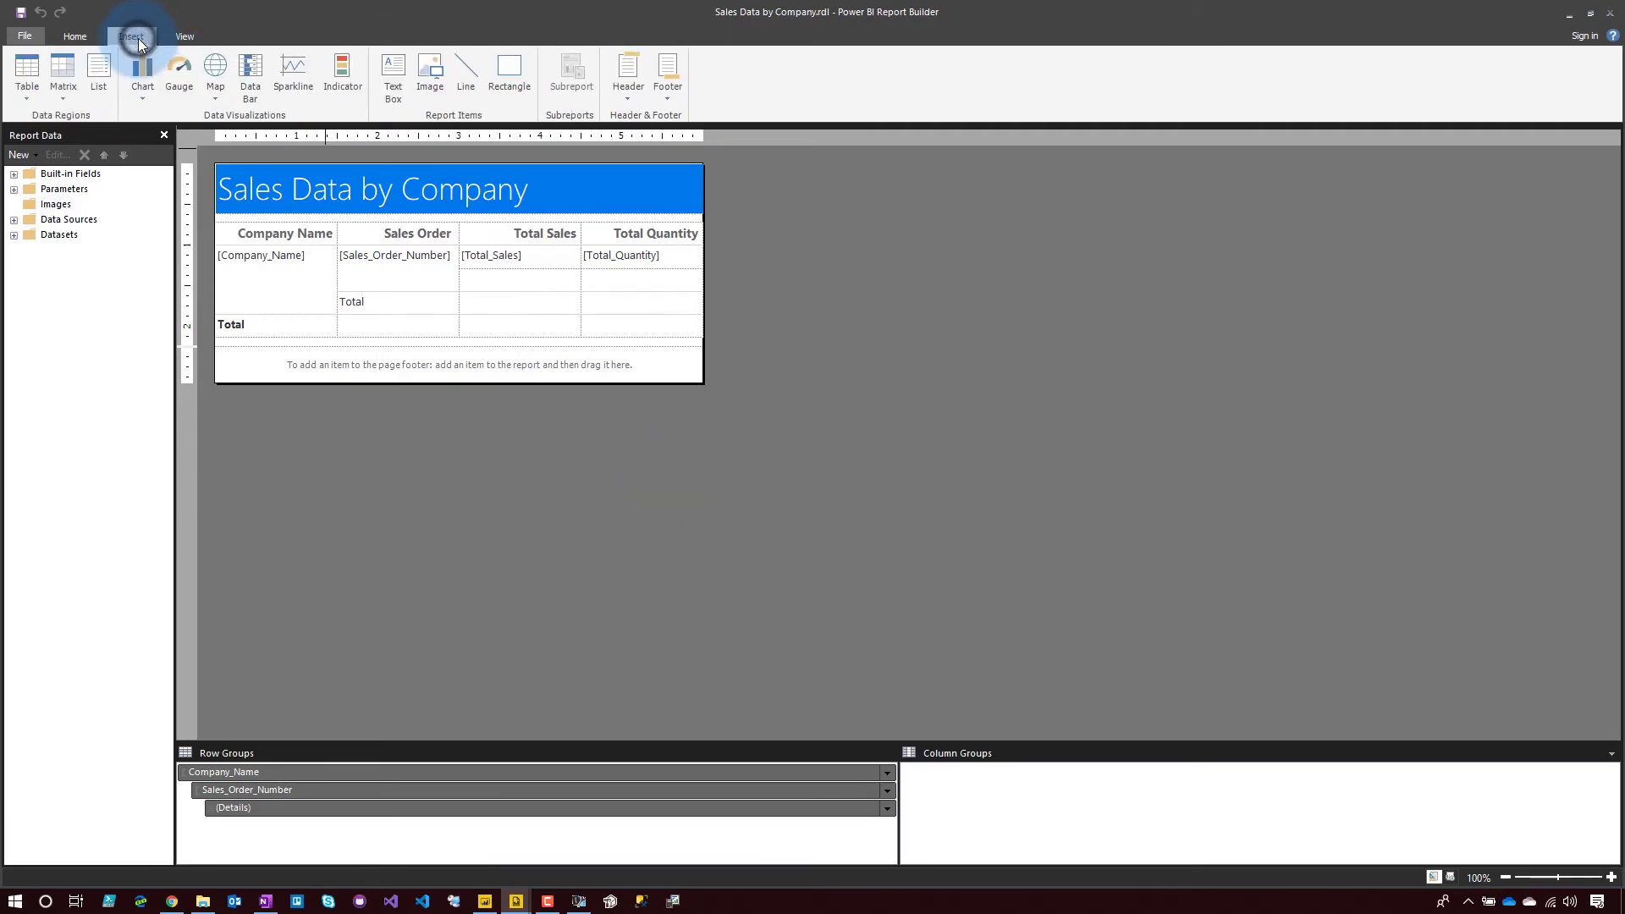
{"action": "left_click", "coordinate": [20, 100]}
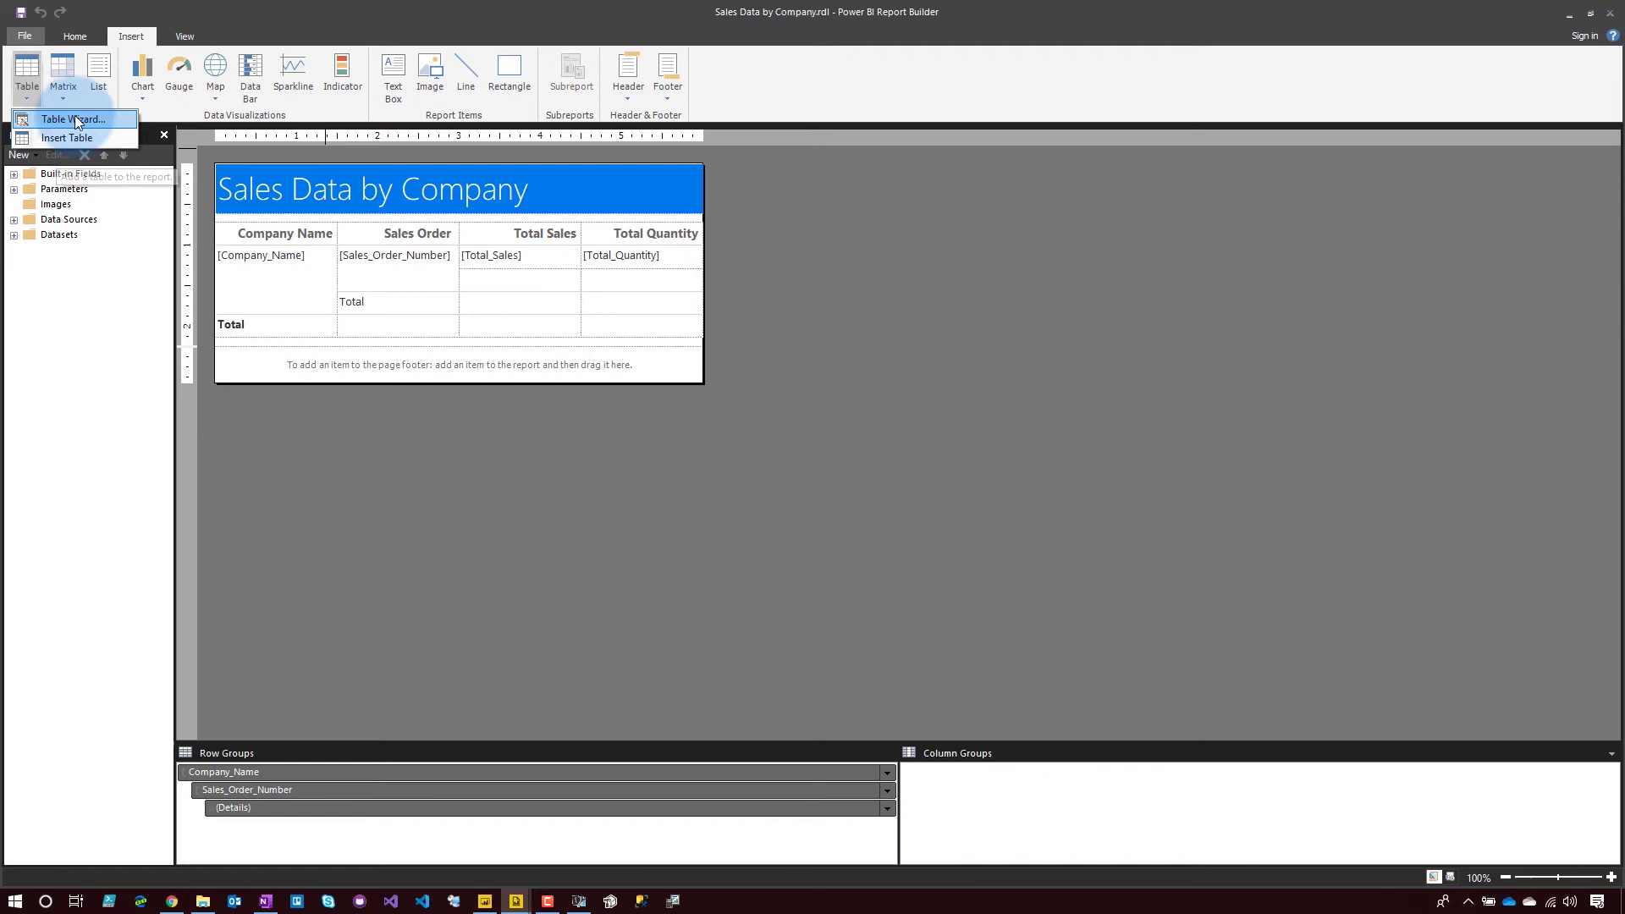
{"action": "left_click", "coordinate": [75, 34]}
{"action": "left_click", "coordinate": [634, 461]}
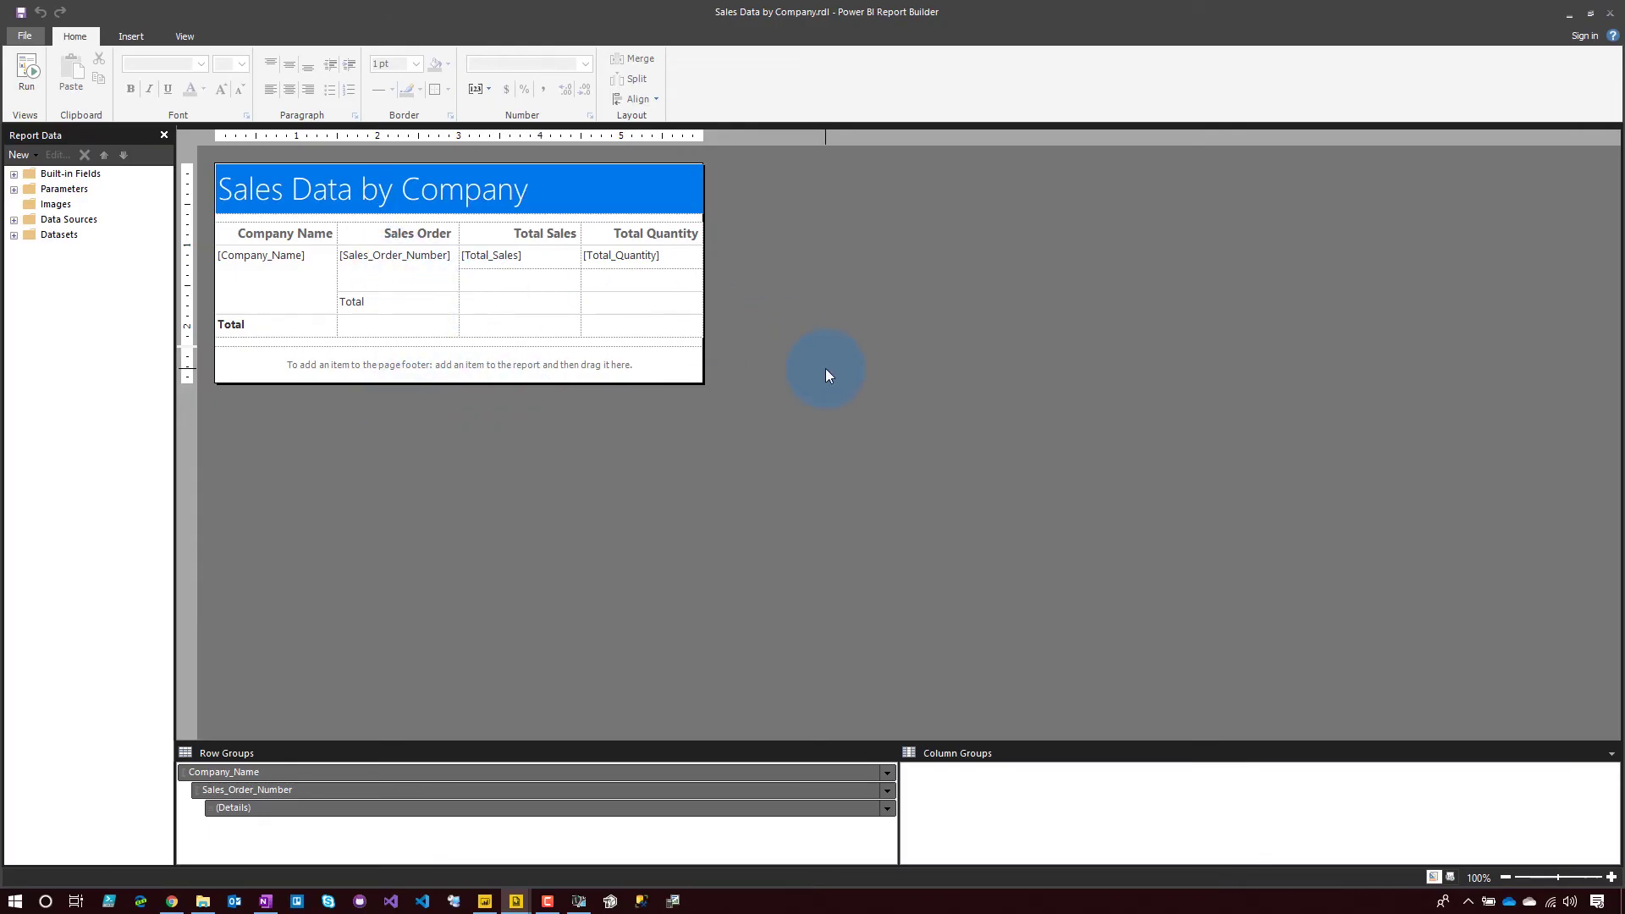
Step: Check the available Save As destinations for the report without saving it
{"action": "left_click", "coordinate": [28, 35]}
{"action": "left_click", "coordinate": [68, 186]}
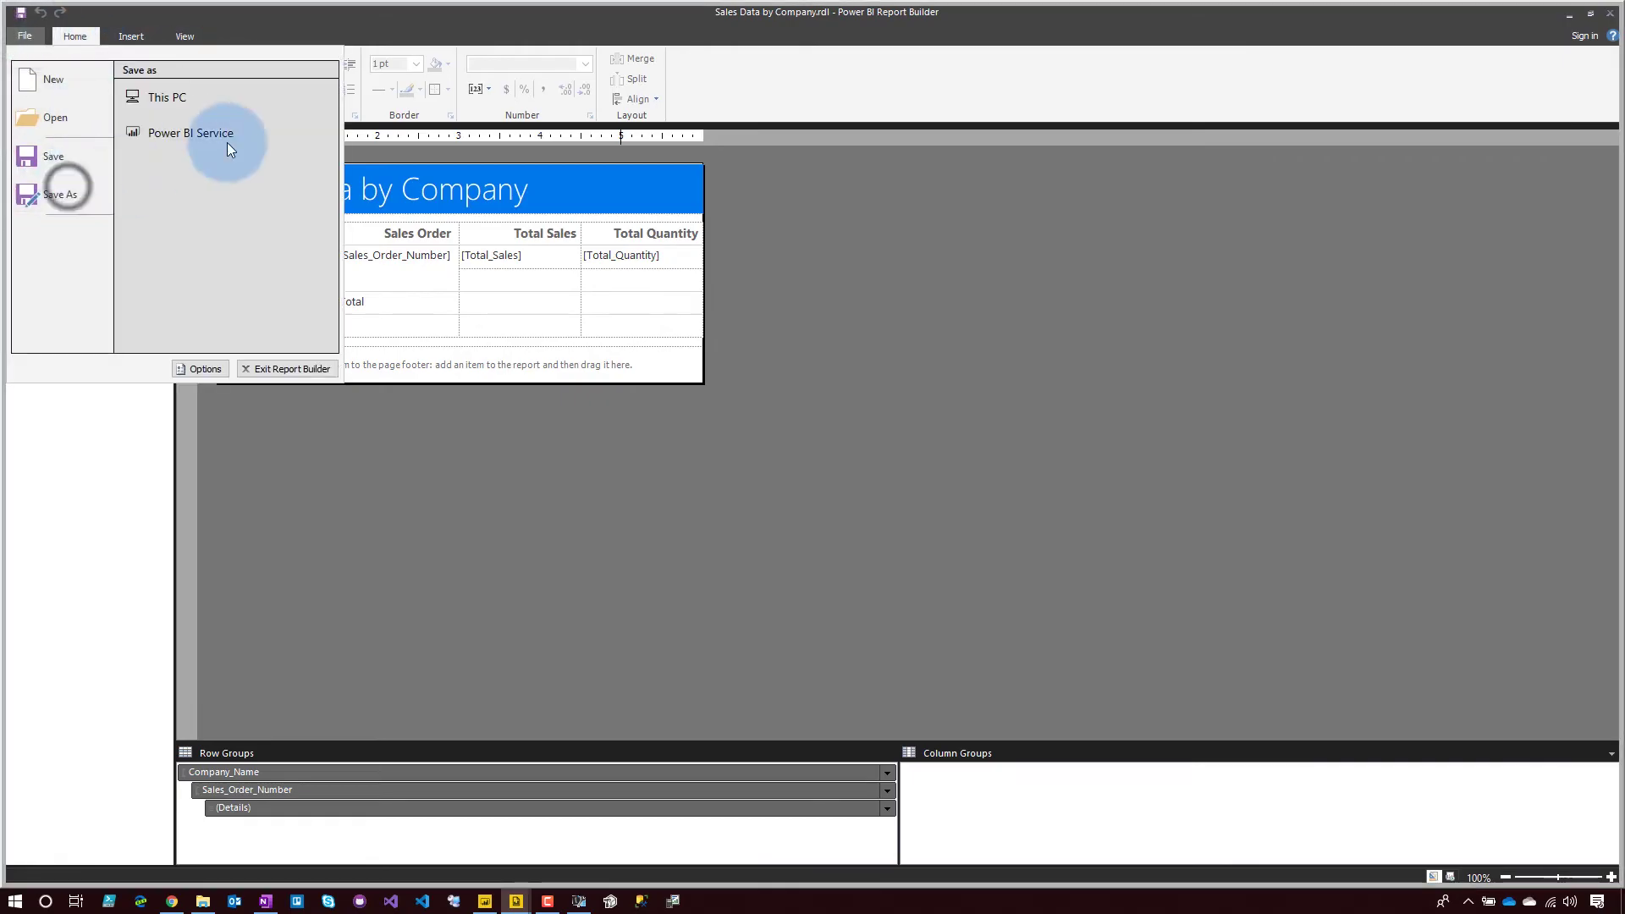
{"action": "left_click", "coordinate": [900, 365]}
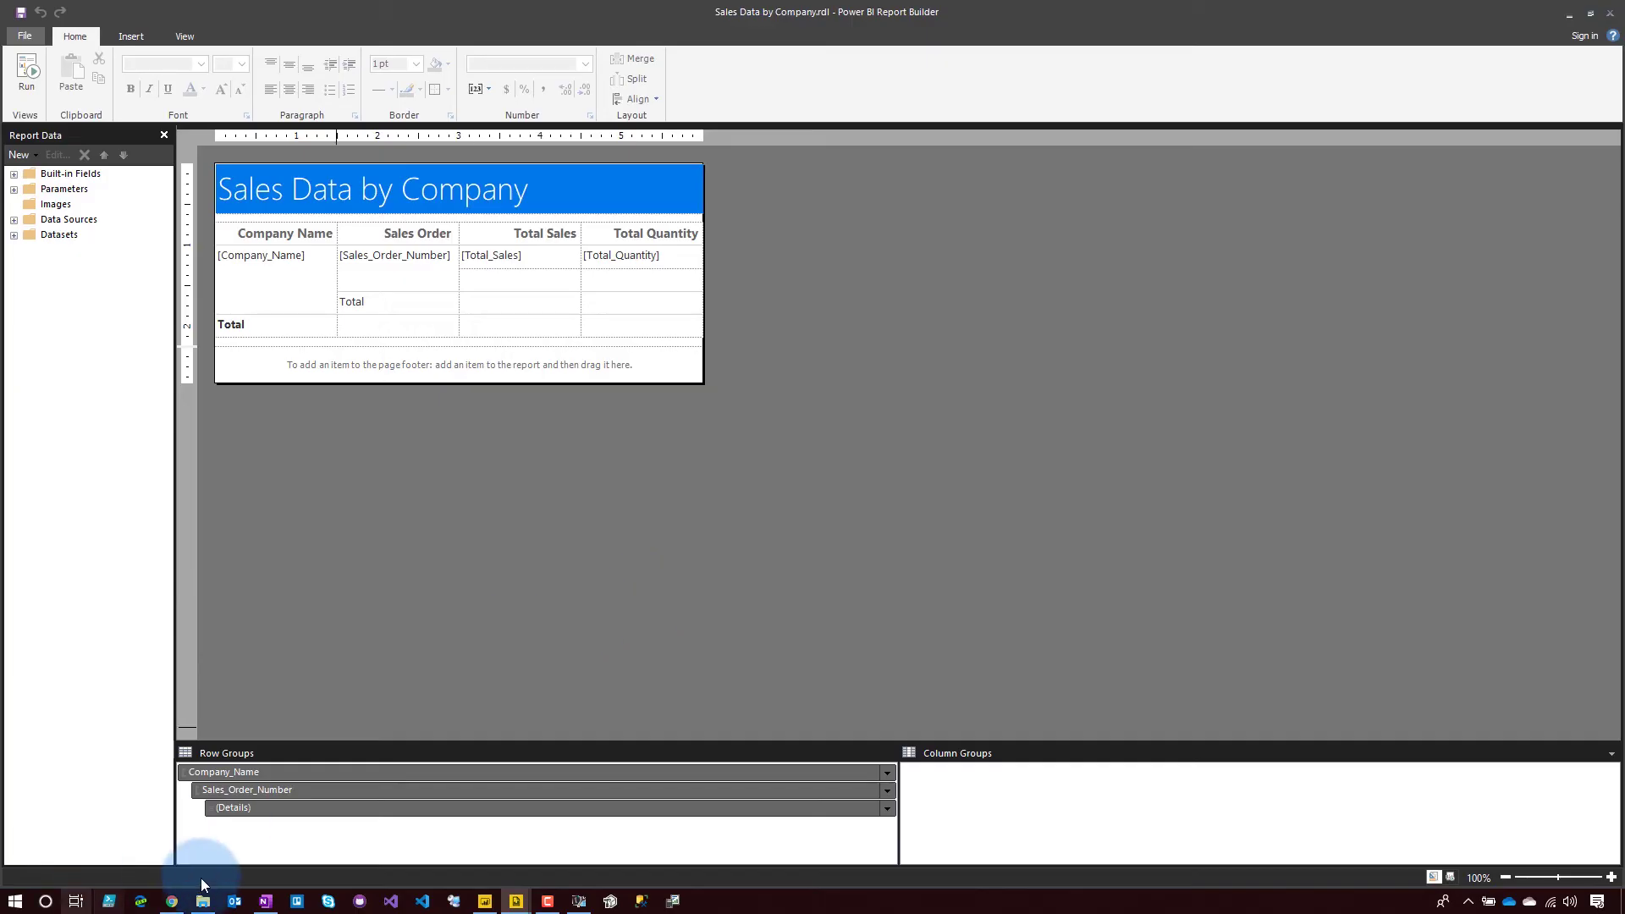
Step: Switch to the Power BI service in Chrome, open Sales Data by Company from the AdventureWorks workspace's reports, and select its web address
{"action": "left_click", "coordinate": [171, 902]}
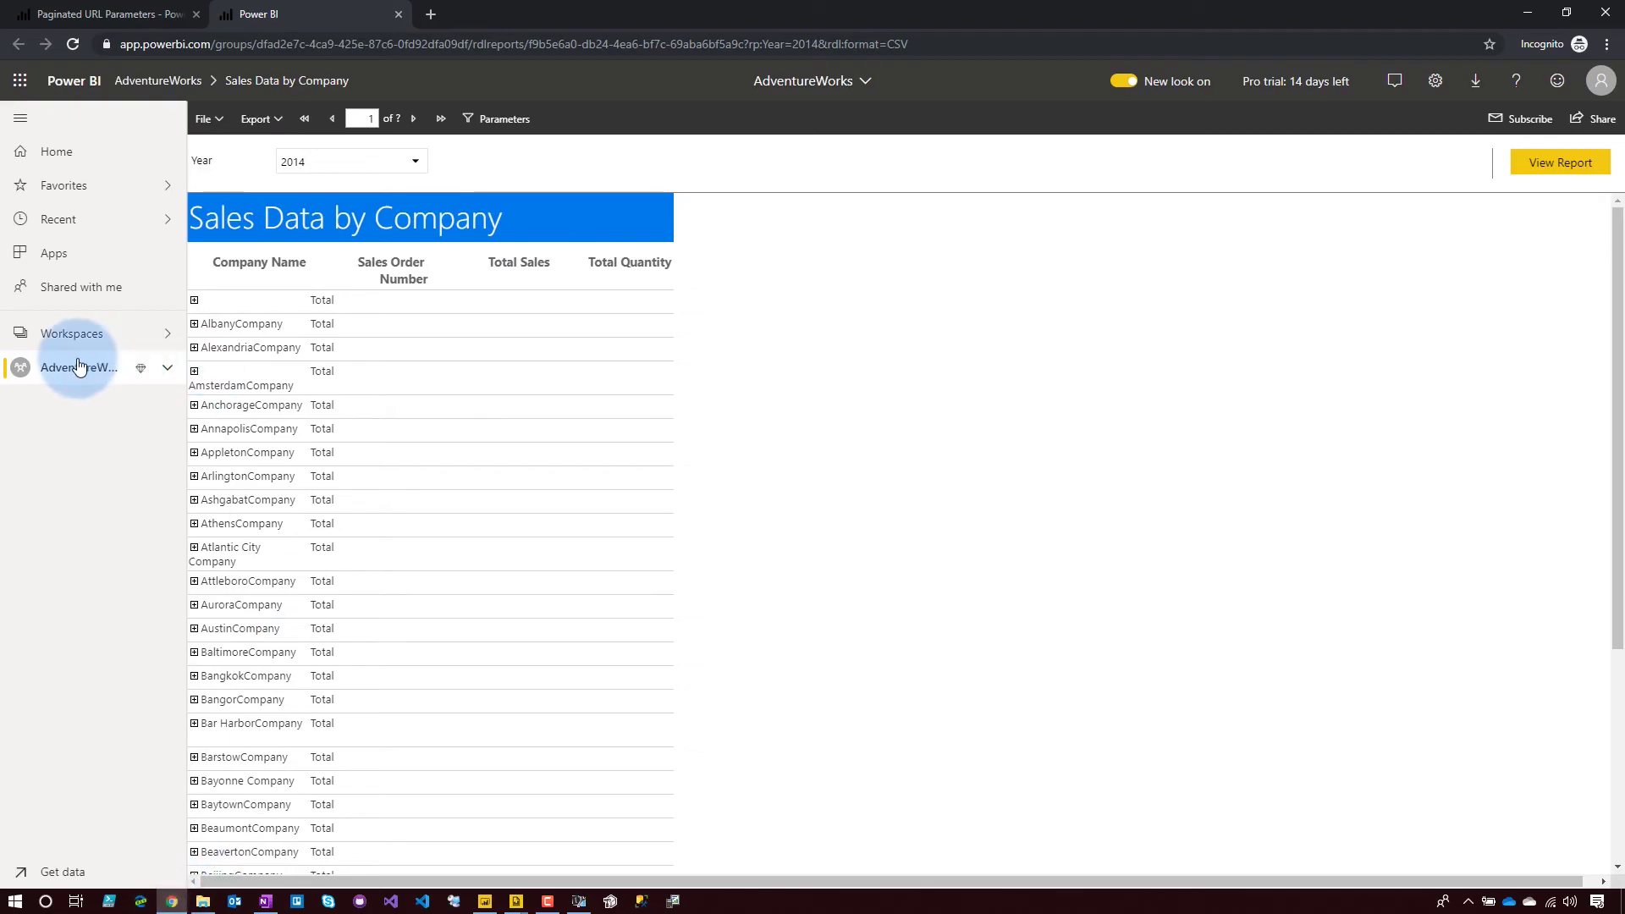
{"action": "left_click", "coordinate": [76, 366]}
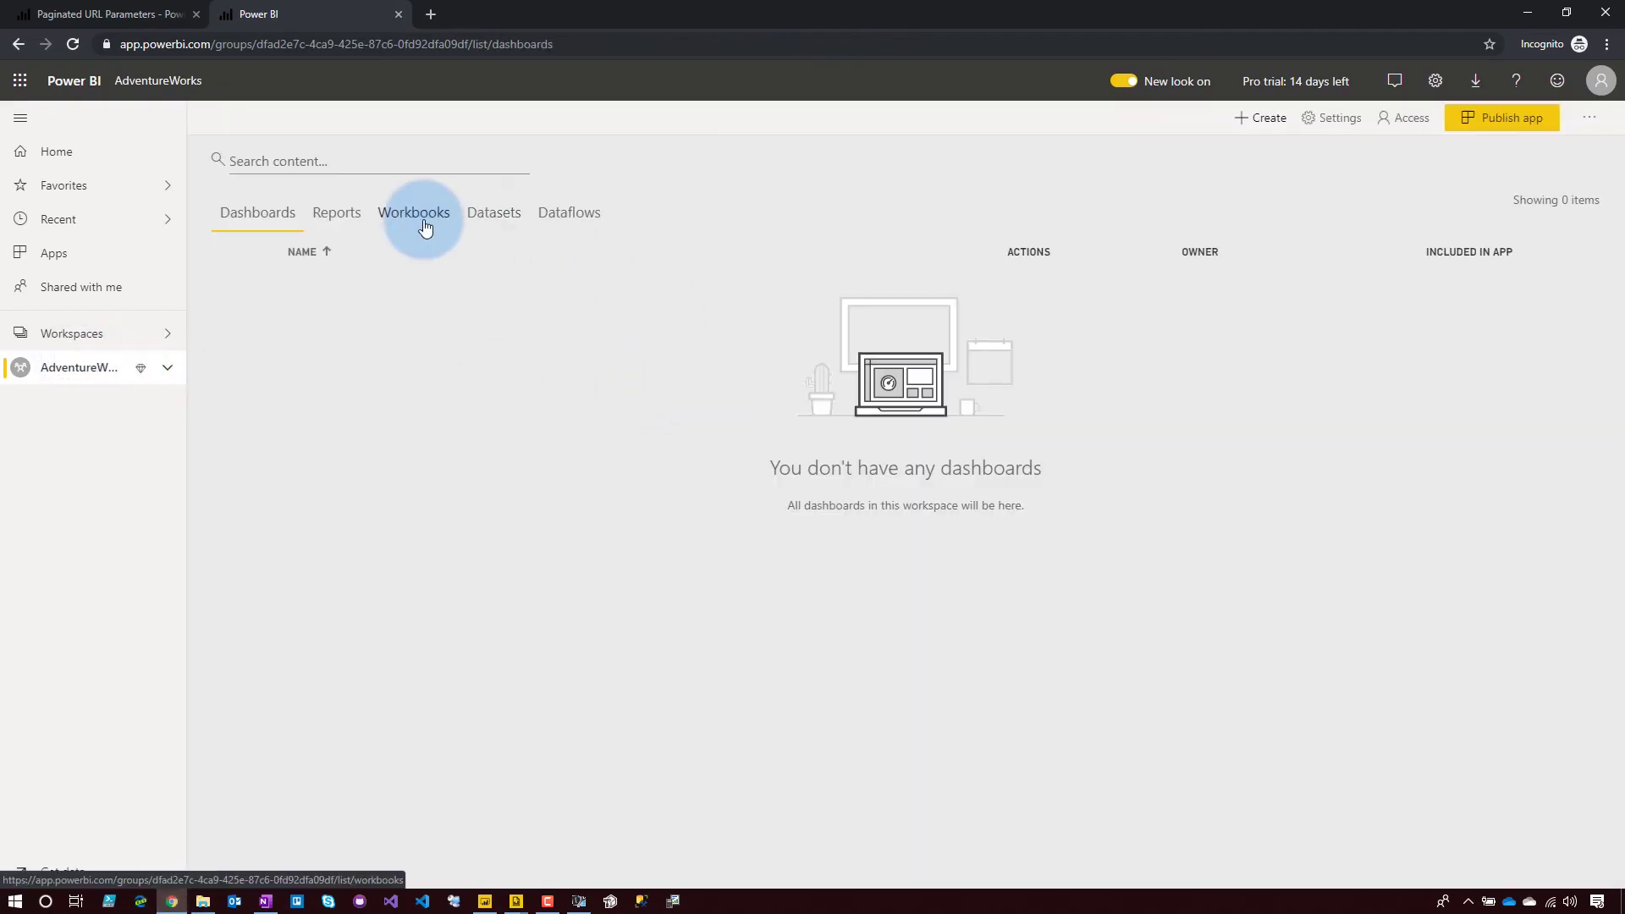
{"action": "left_click", "coordinate": [347, 206]}
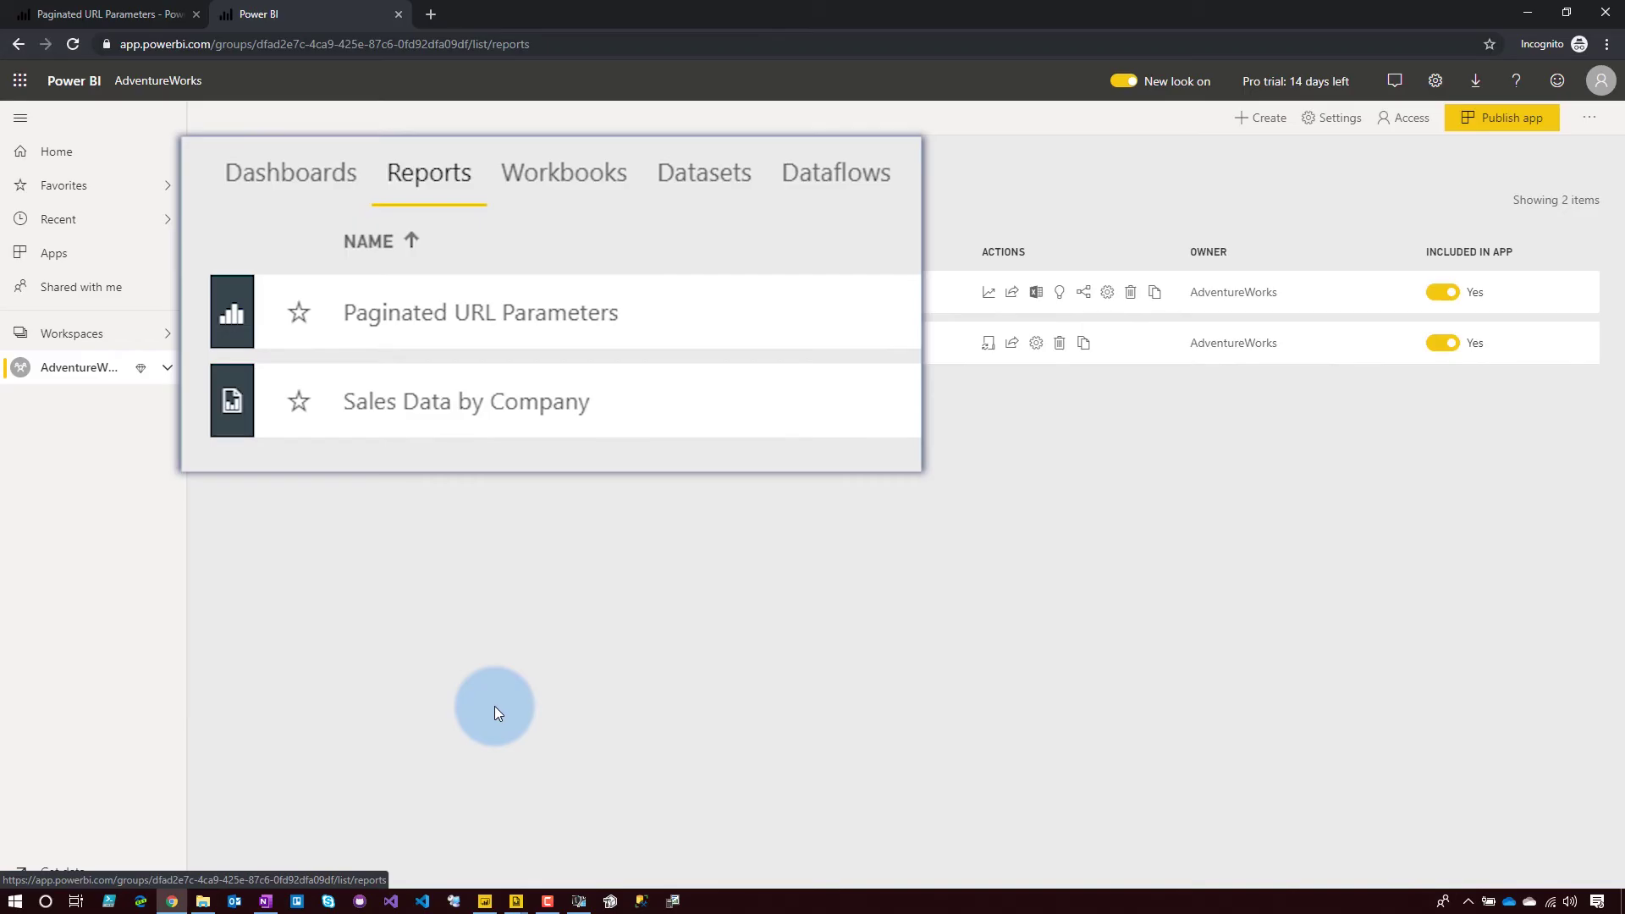
{"action": "left_click", "coordinate": [488, 423]}
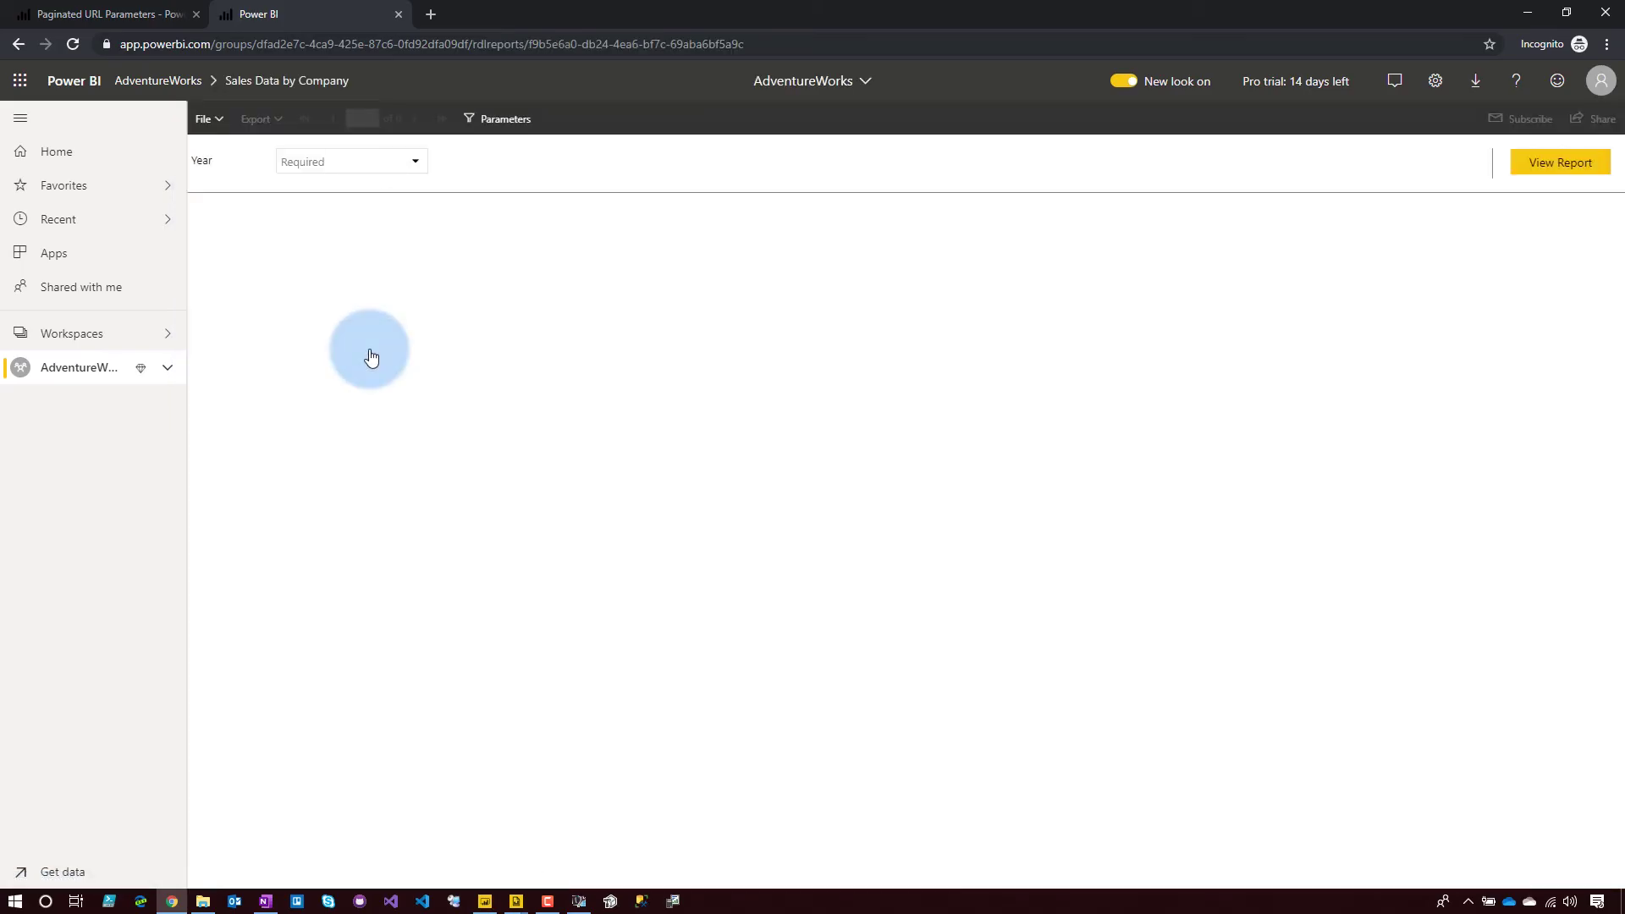
{"action": "left_click", "coordinate": [765, 44]}
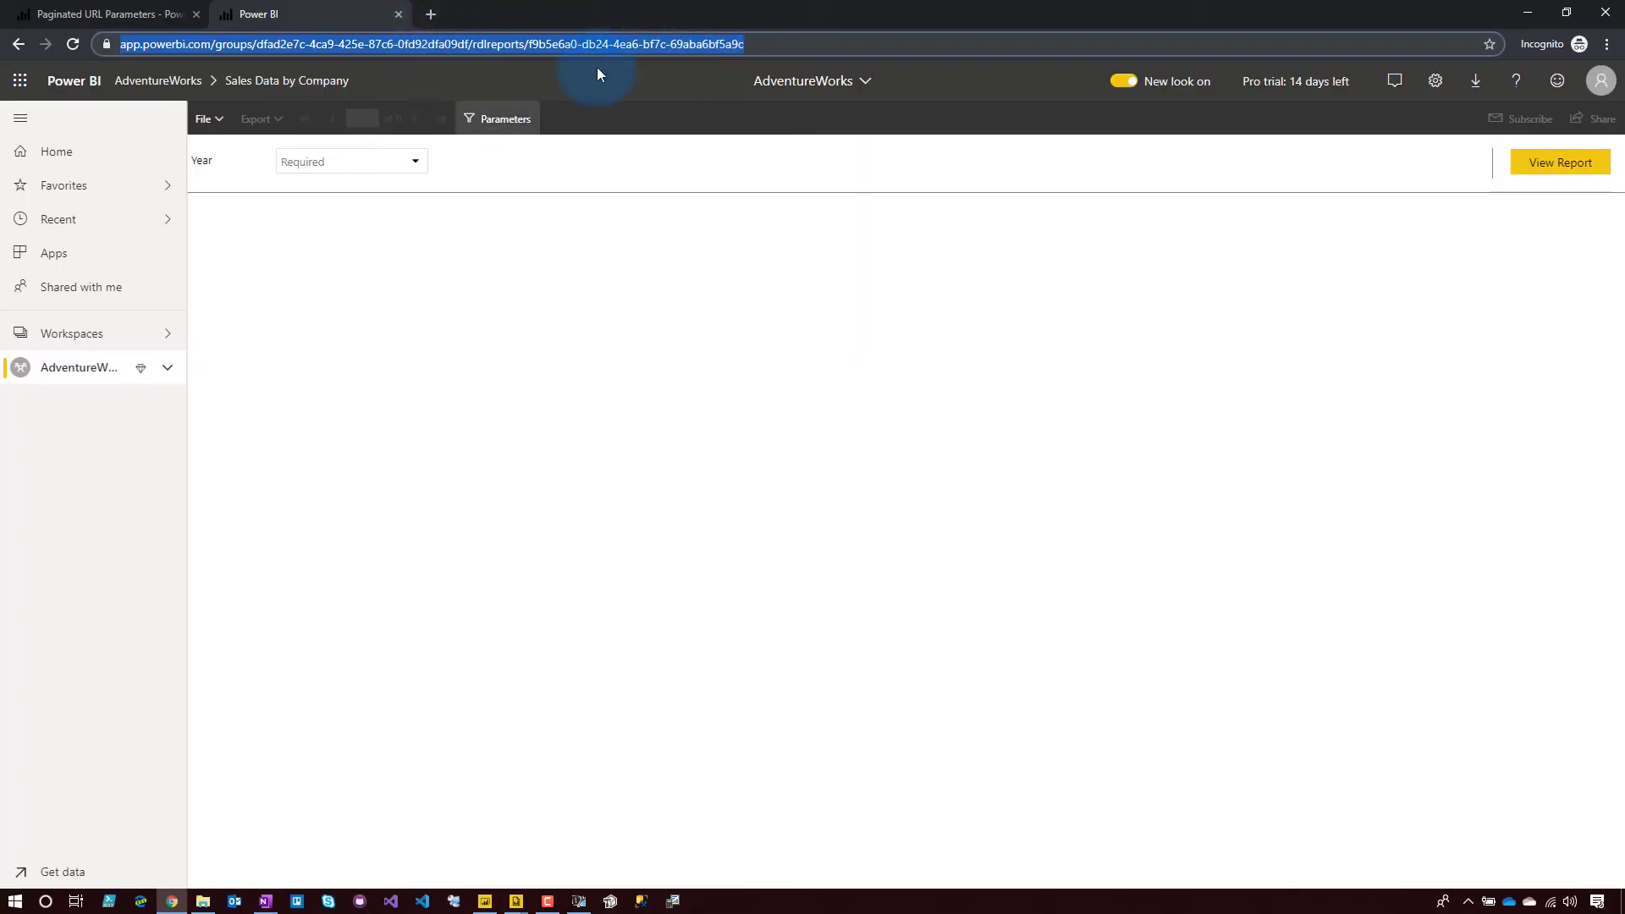
Step: Switch to Power BI Desktop and examine the formula of the Base Export URL measure in the Exports table
{"action": "left_click", "coordinate": [484, 902]}
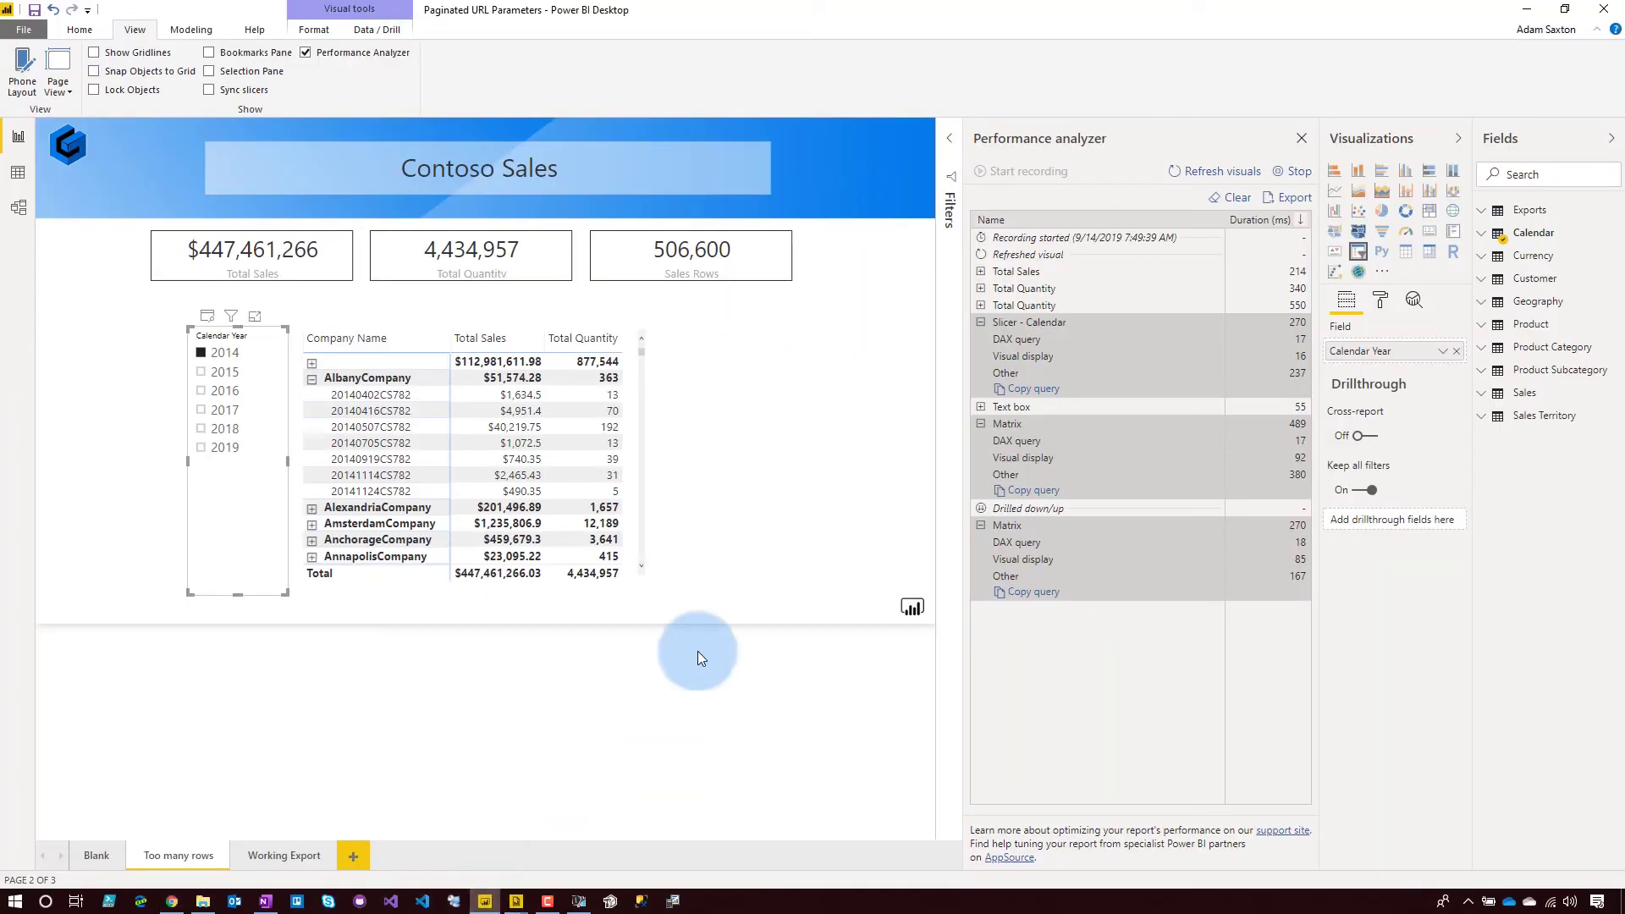
{"action": "left_click", "coordinate": [18, 175]}
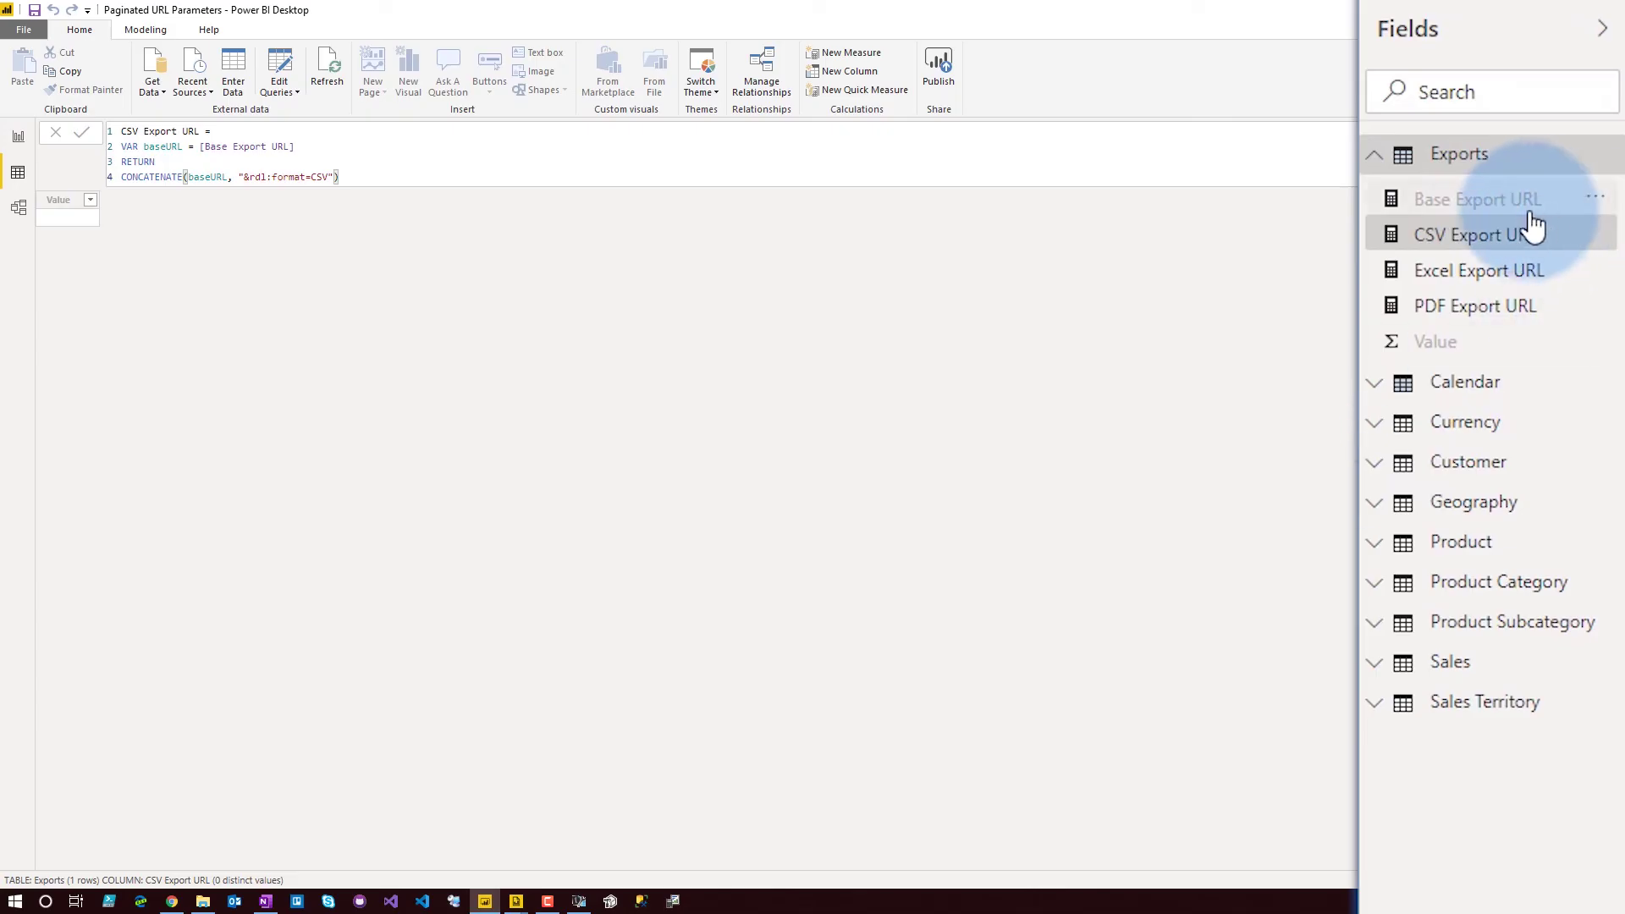
{"action": "left_click", "coordinate": [1498, 203]}
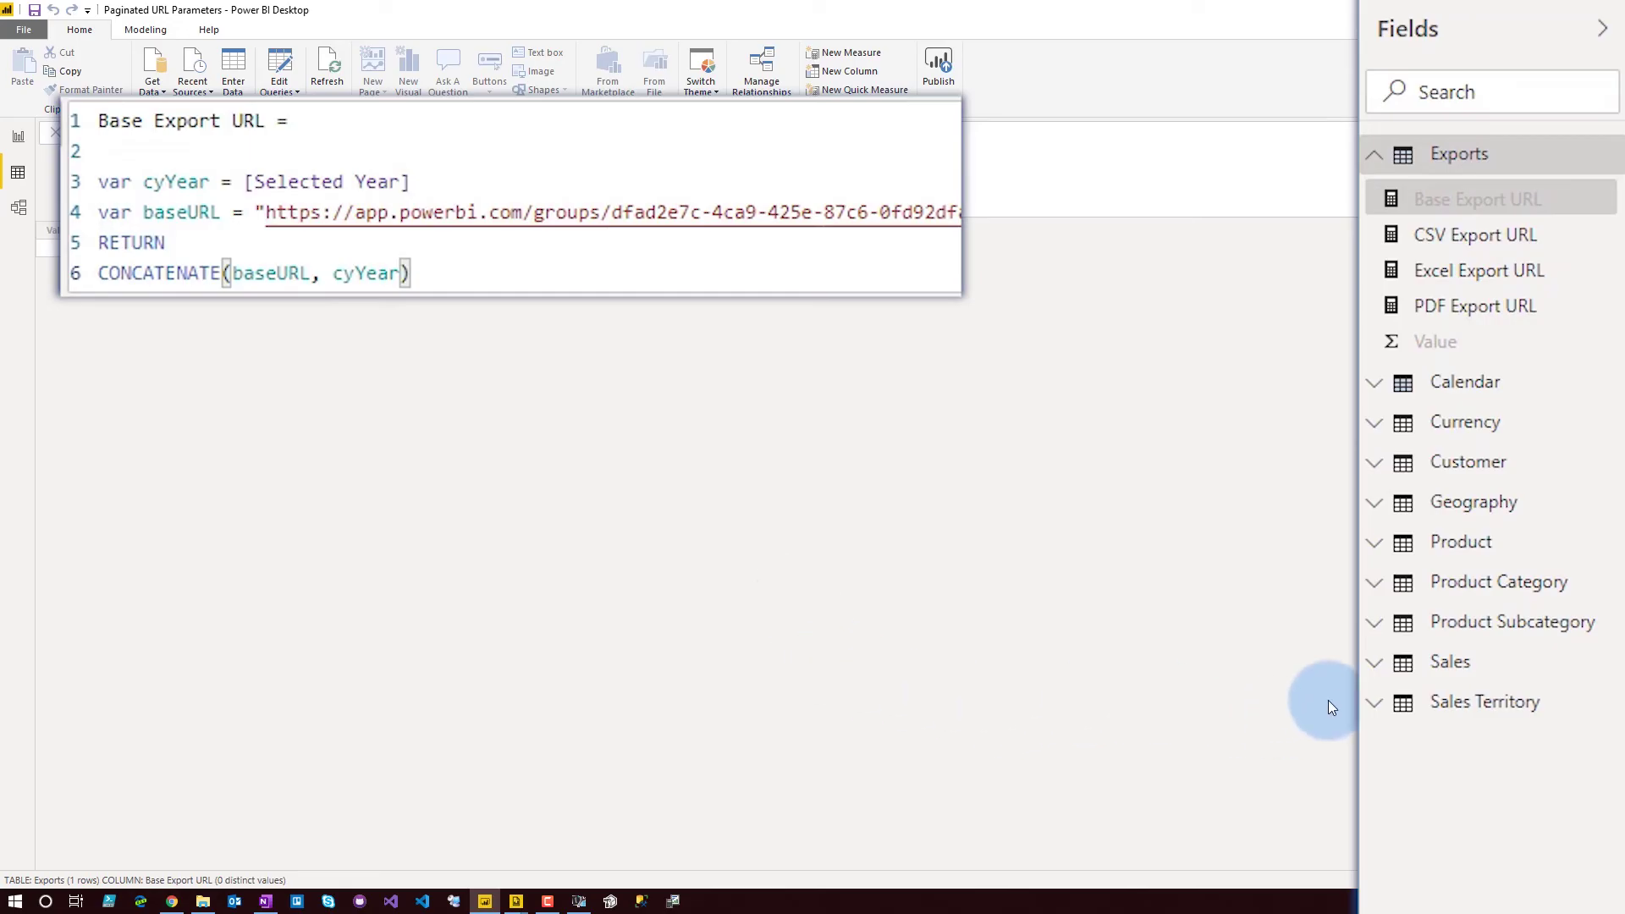
Step: Examine the Selected Year measure in the Calendar table, and return to the Base Export URL formula that uses it
{"action": "left_click", "coordinate": [1372, 385]}
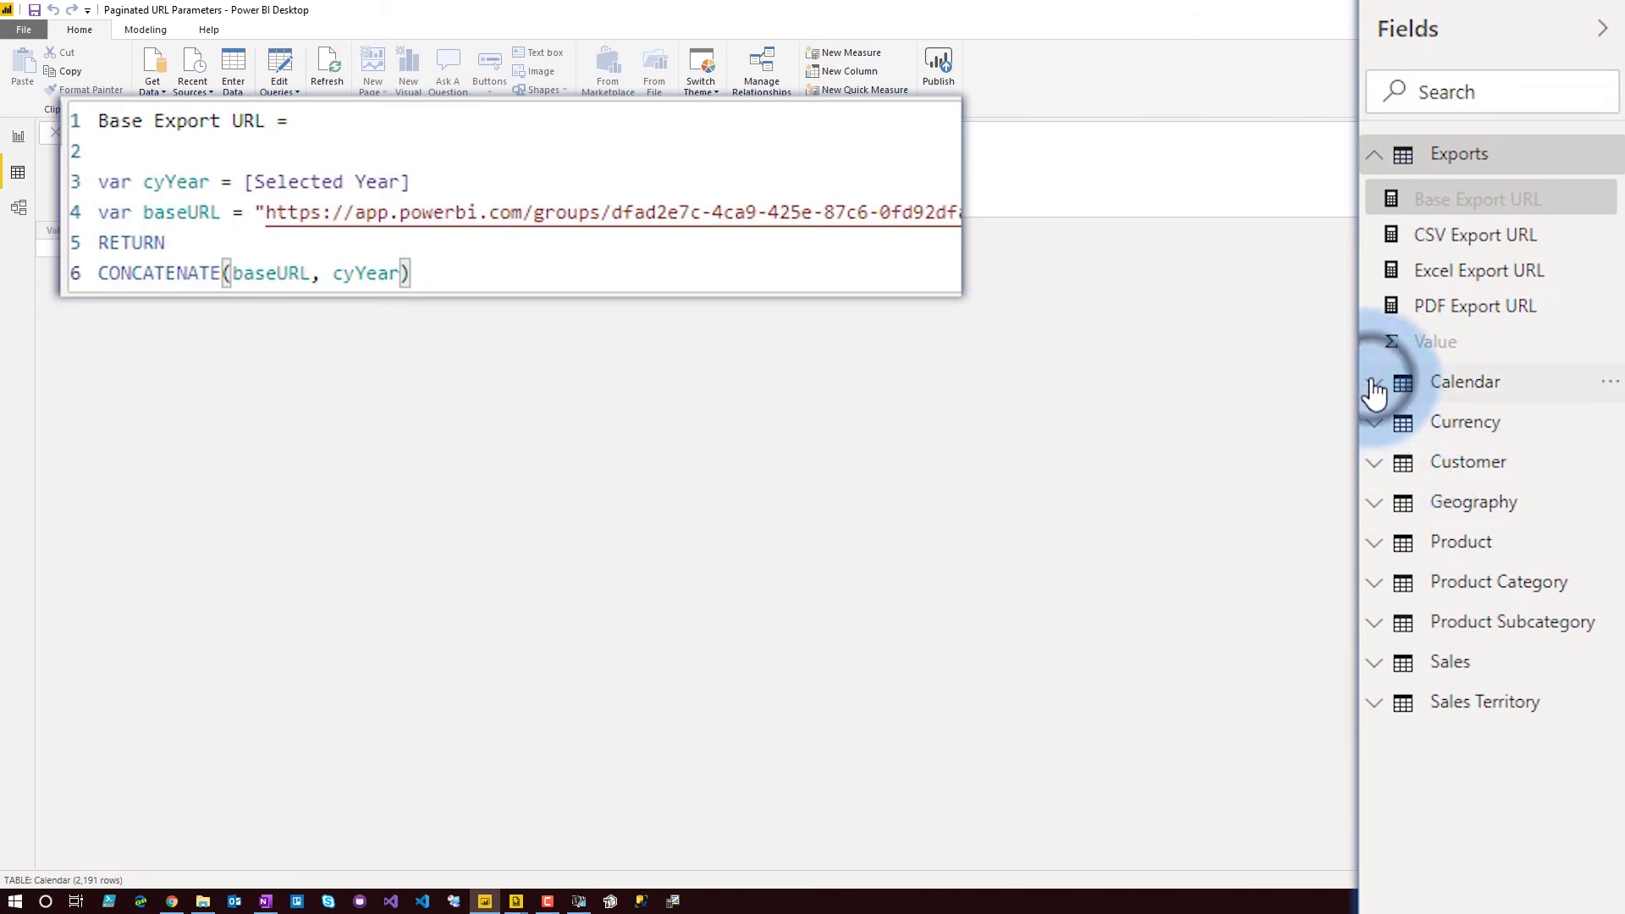
{"action": "scroll", "coordinate": [1551, 901], "scroll_direction": "down", "scroll_amount": 8}
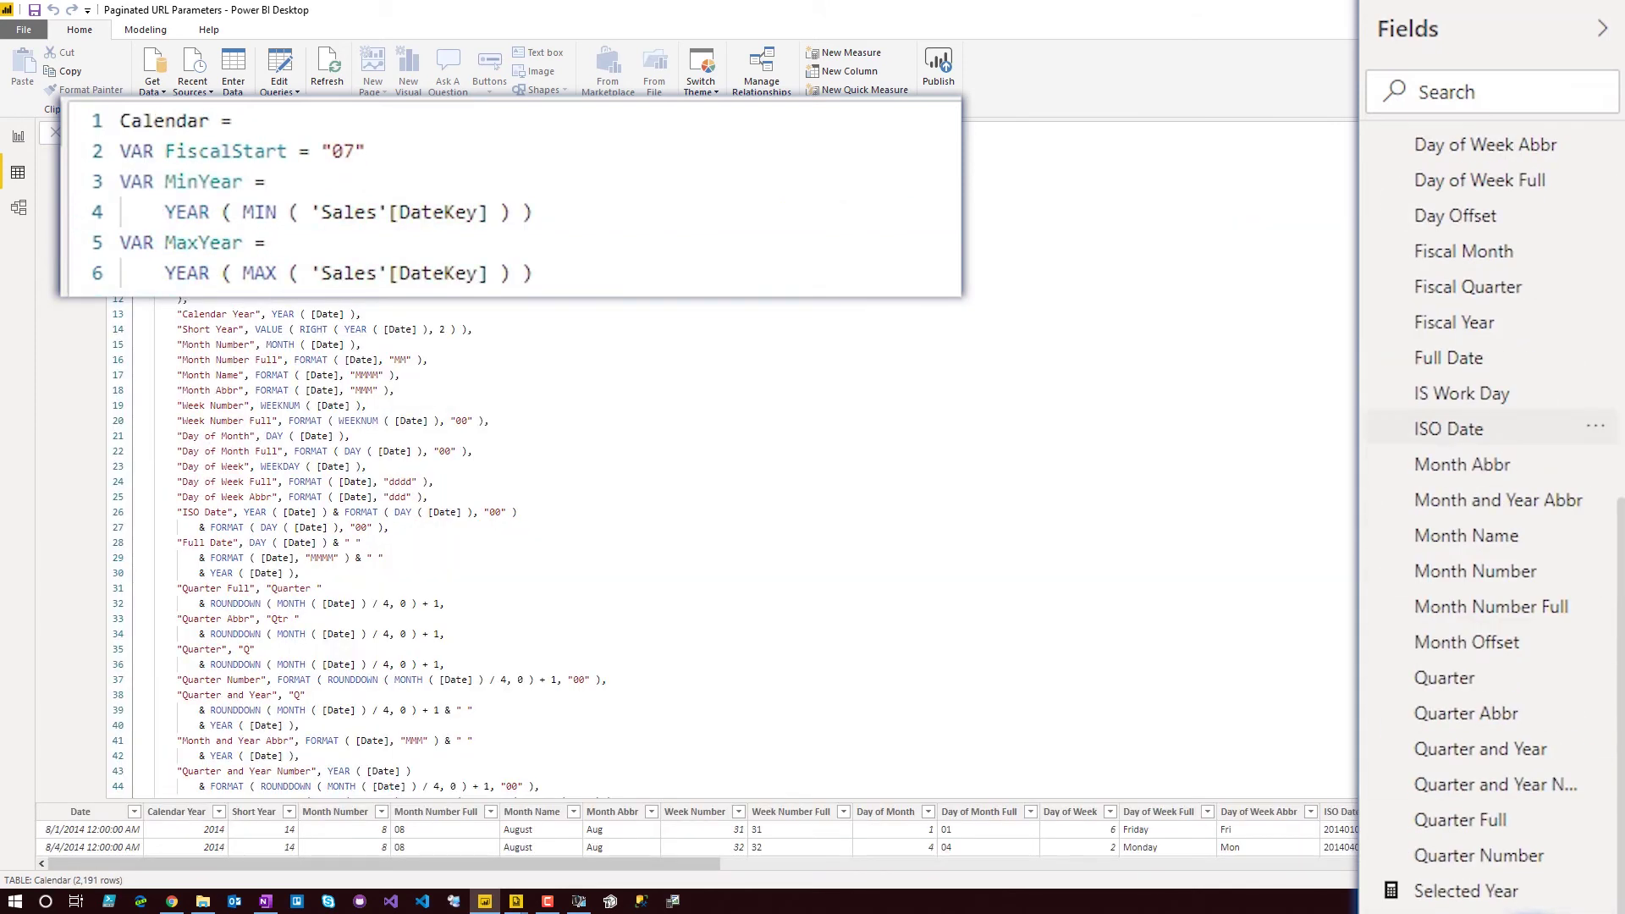
{"action": "left_click", "coordinate": [1496, 804]}
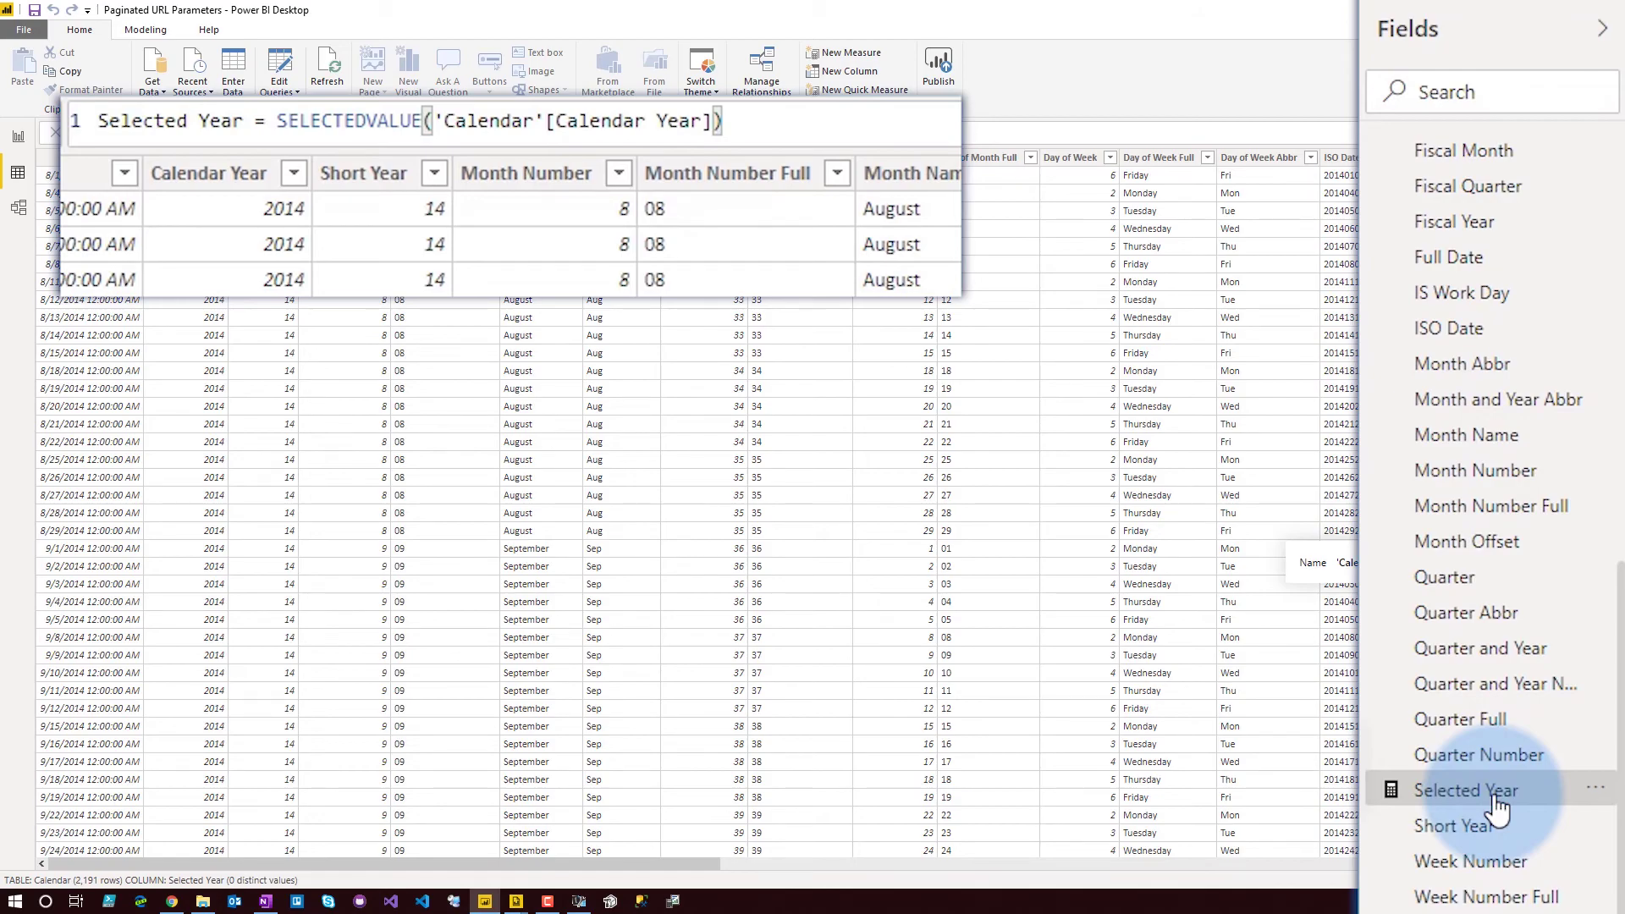
{"action": "scroll", "coordinate": [1490, 508], "scroll_direction": "up", "scroll_amount": 8}
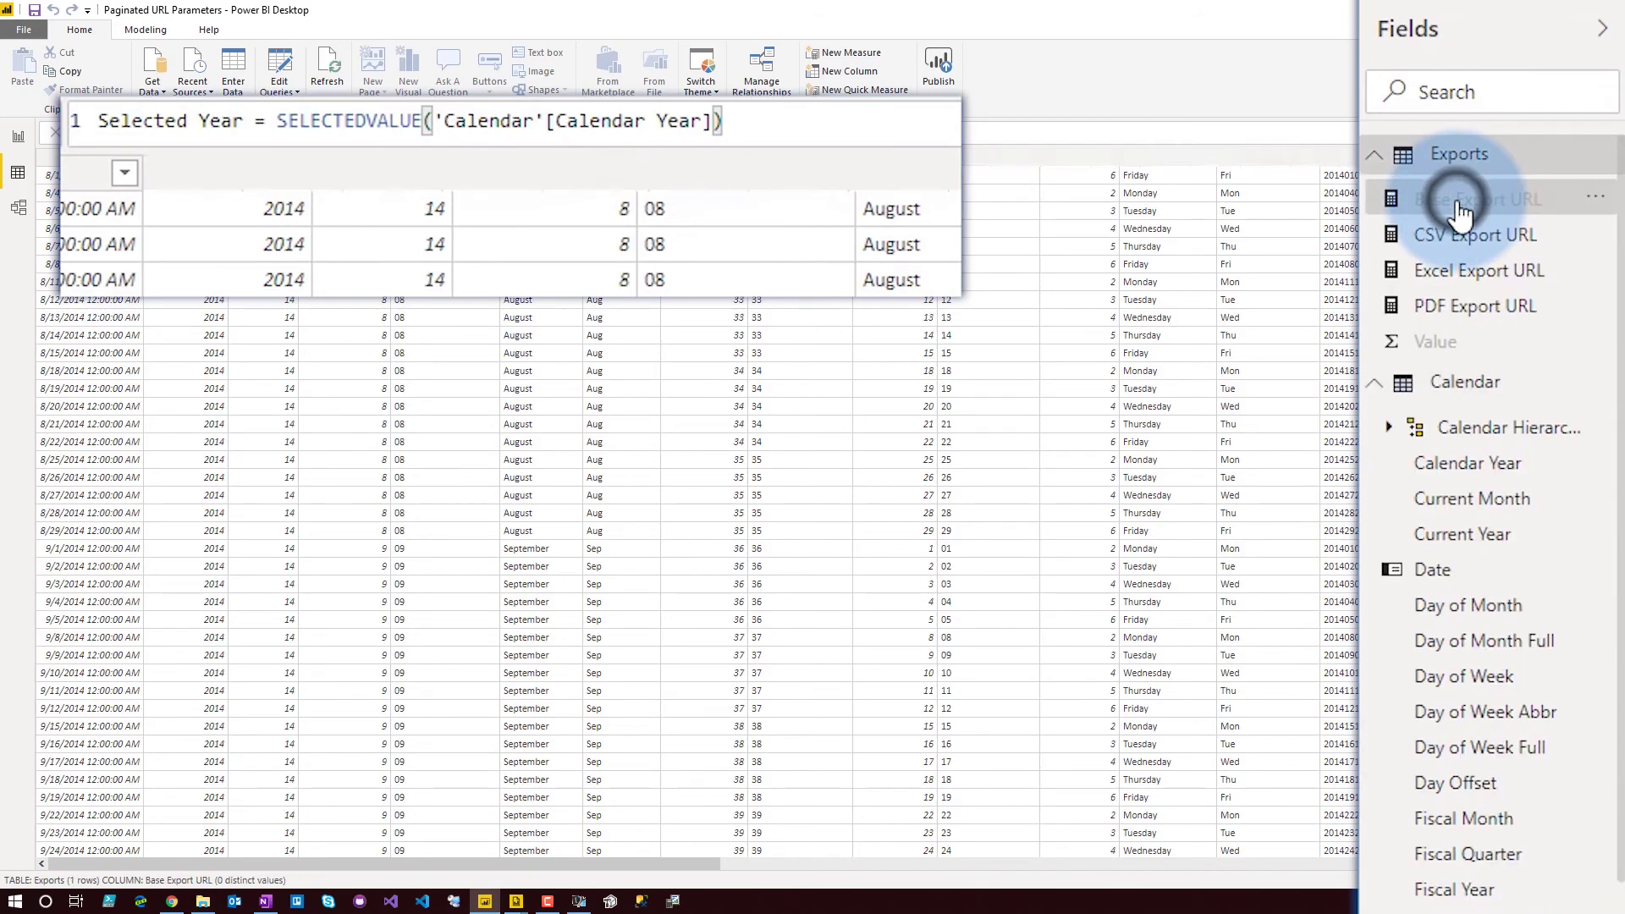
{"action": "left_click", "coordinate": [1450, 200]}
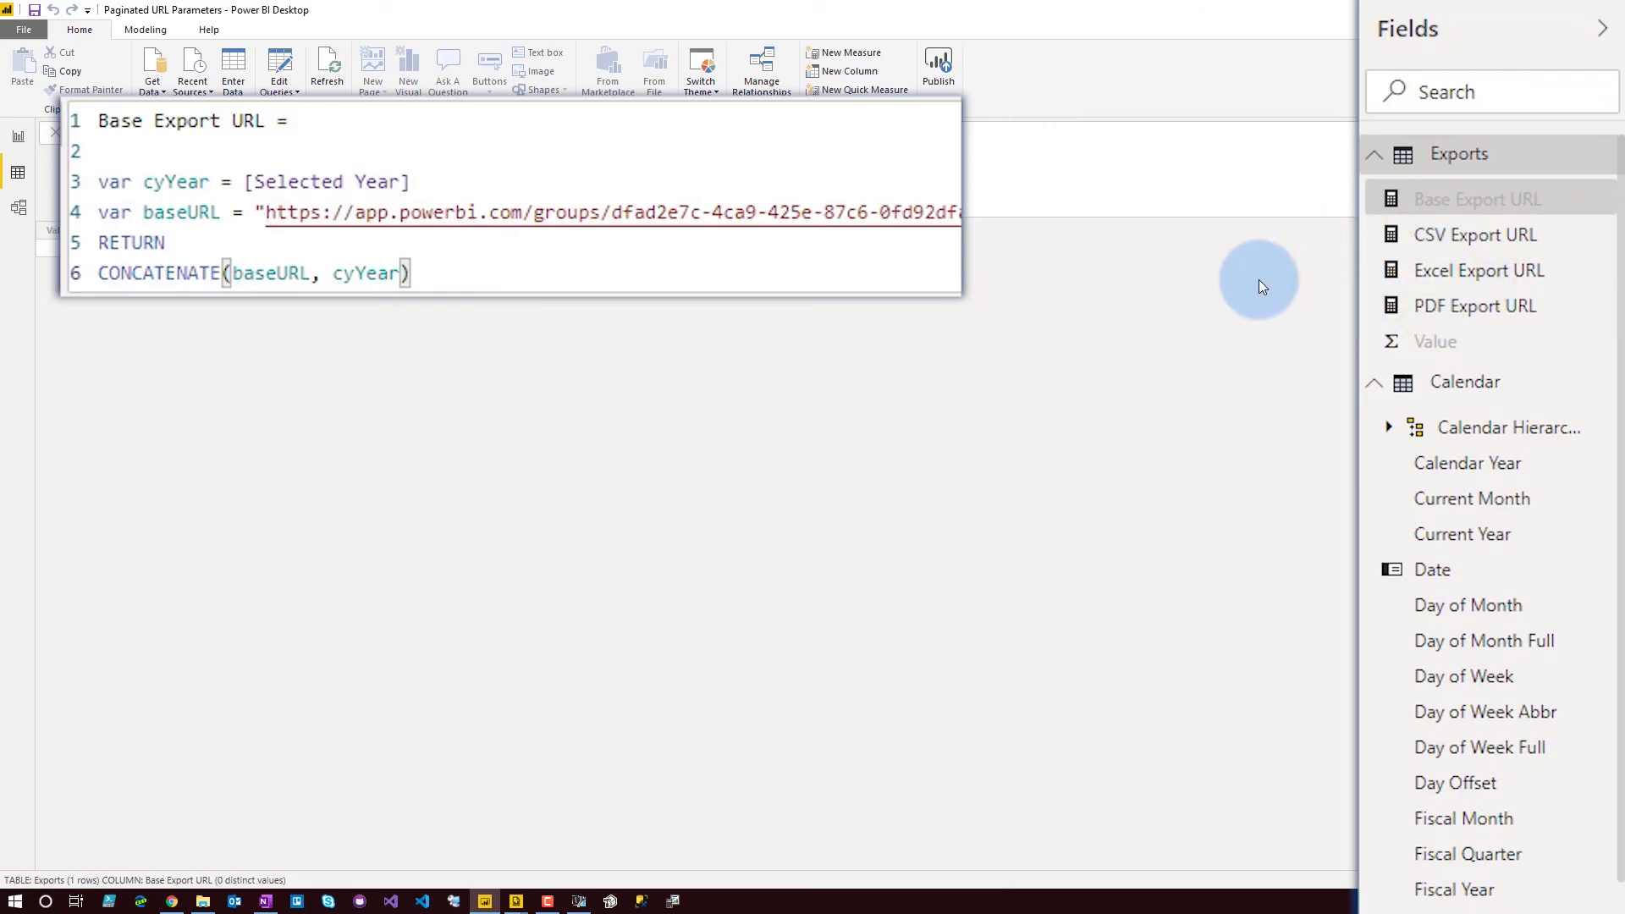
Step: Review the formulas of the CSV, PDF and Excel Export URL measures, comparing the format parameter each one appends
{"action": "left_click", "coordinate": [1405, 243]}
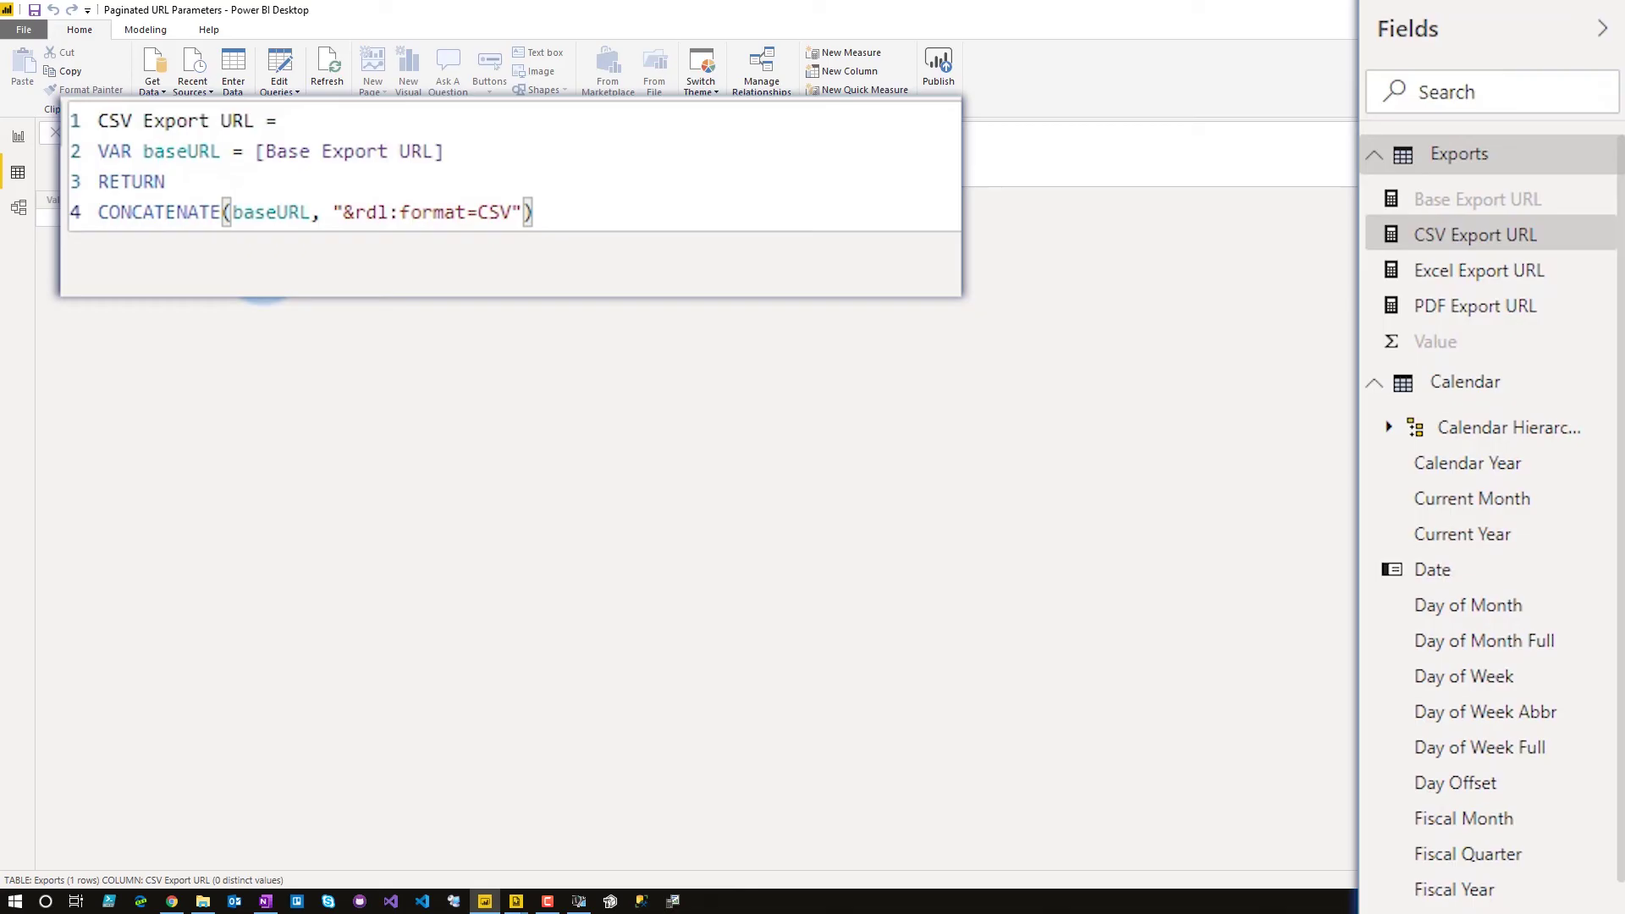
{"action": "left_click", "coordinate": [1490, 317]}
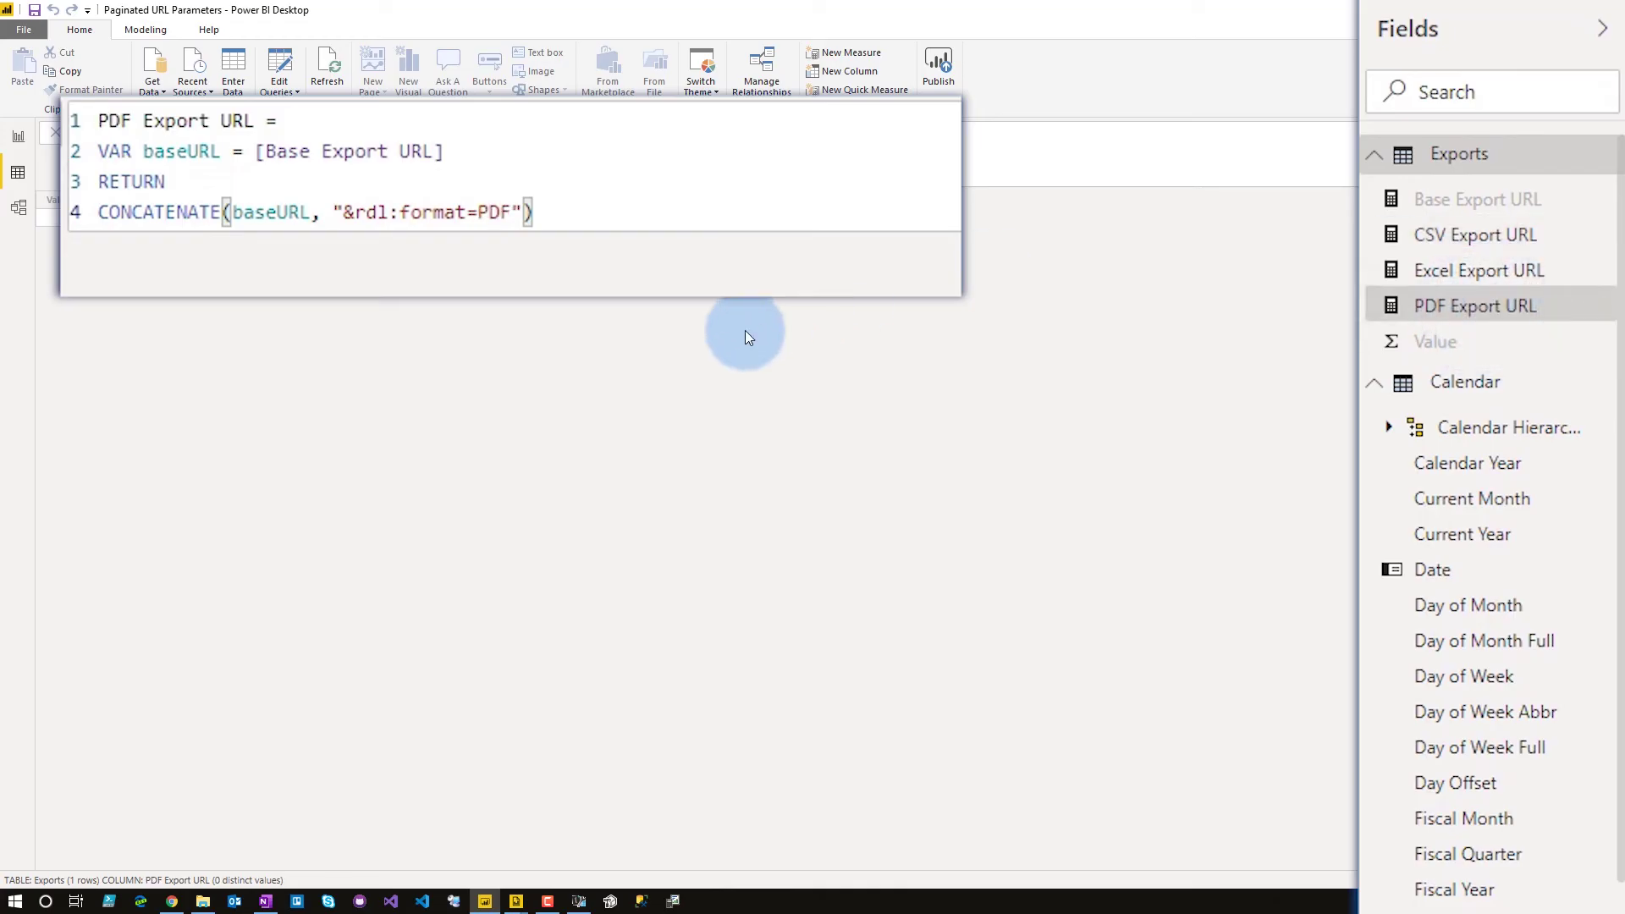
{"action": "left_click", "coordinate": [1481, 273]}
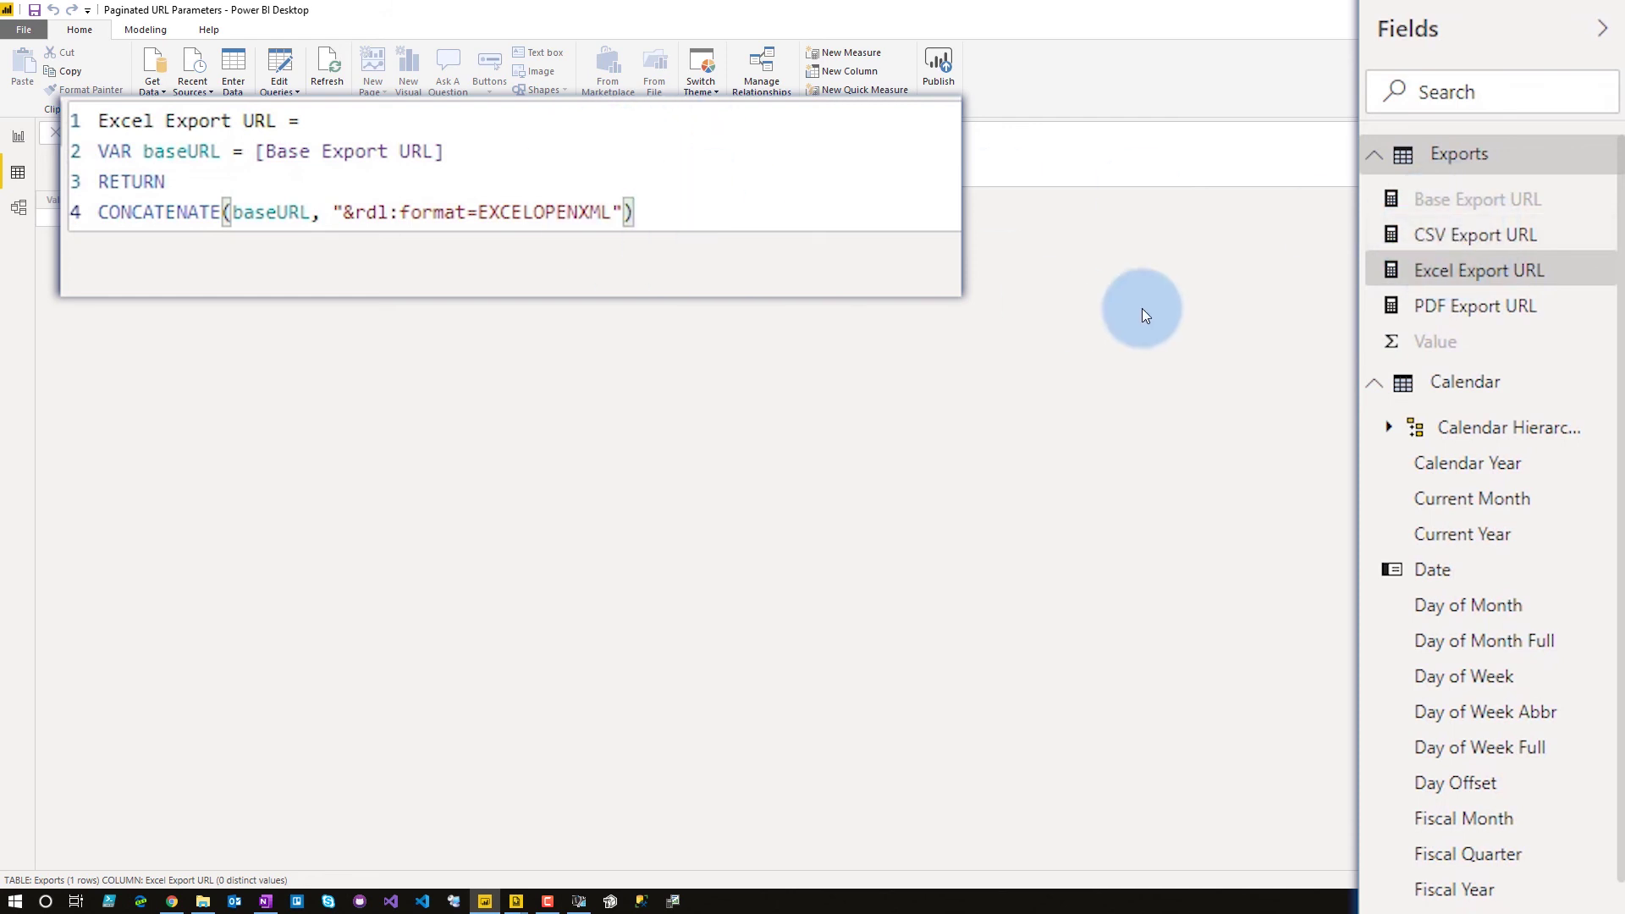
{"action": "left_click", "coordinate": [1477, 237]}
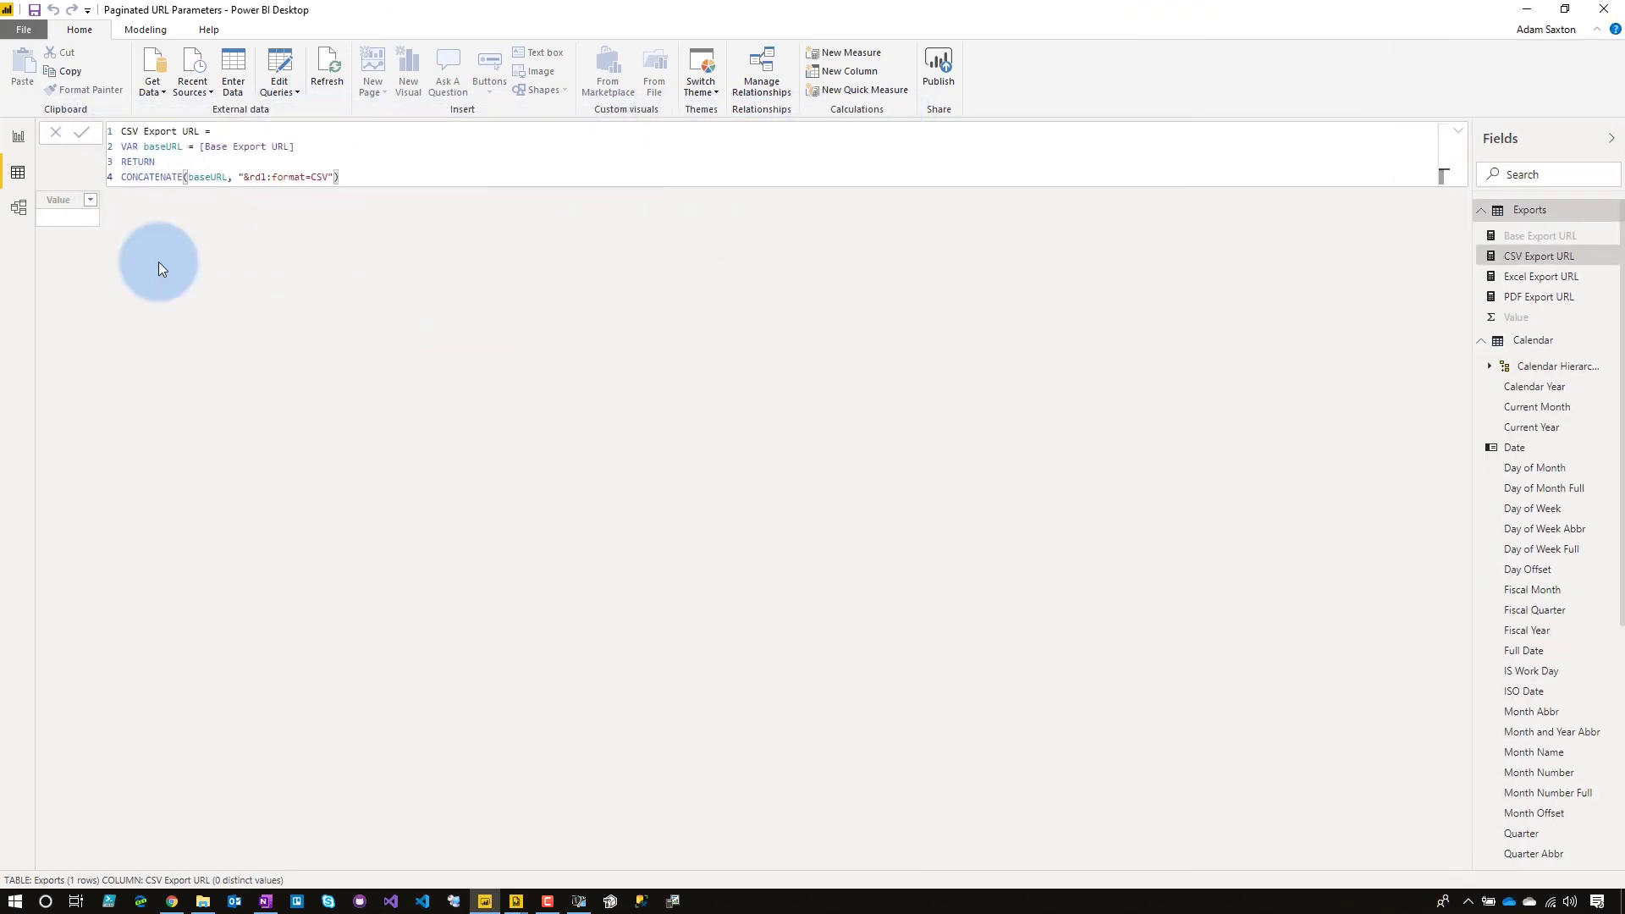
Step: Select the Excel export button on the report's Working Export page and close the Performance analyzer
{"action": "left_click", "coordinate": [10, 142]}
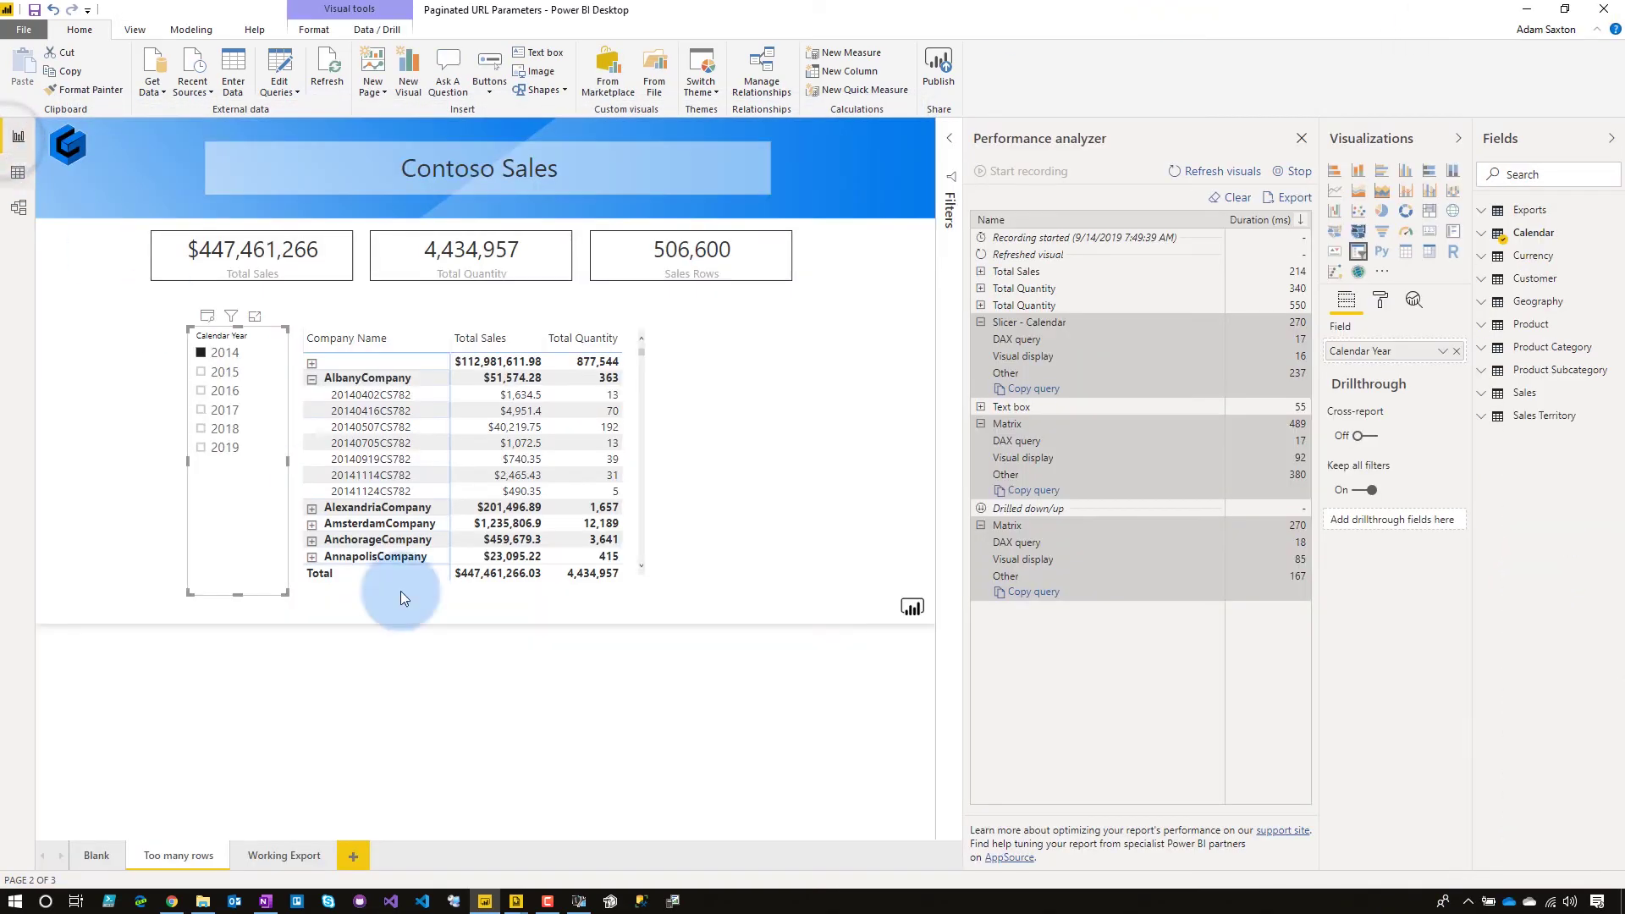
{"action": "left_click", "coordinate": [277, 855]}
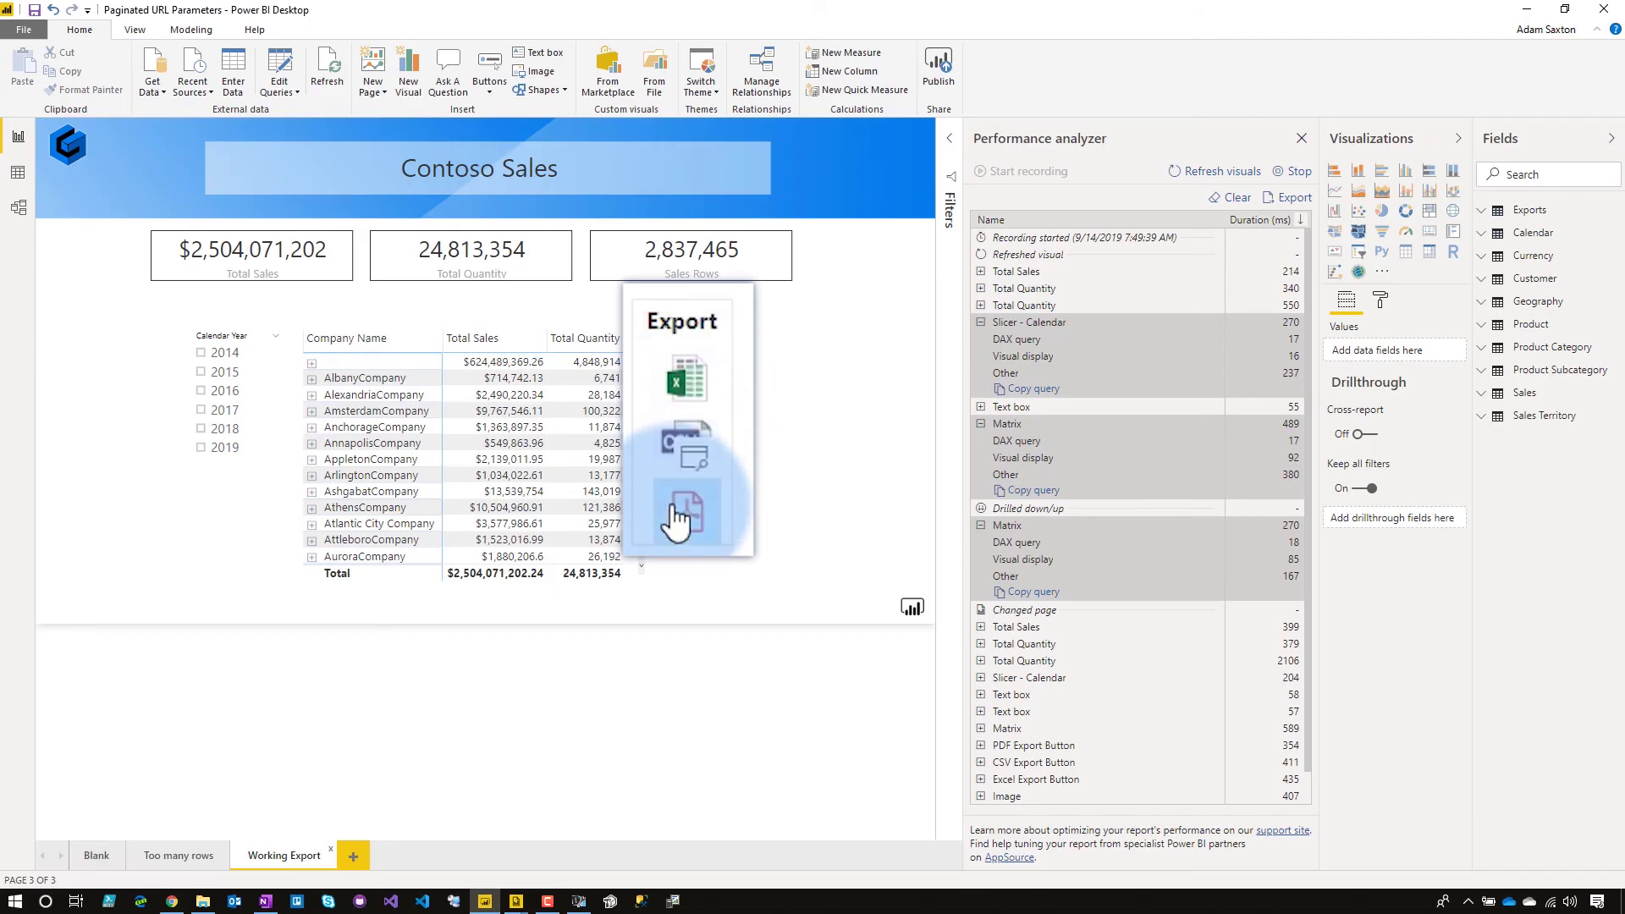
{"action": "left_click", "coordinate": [689, 377]}
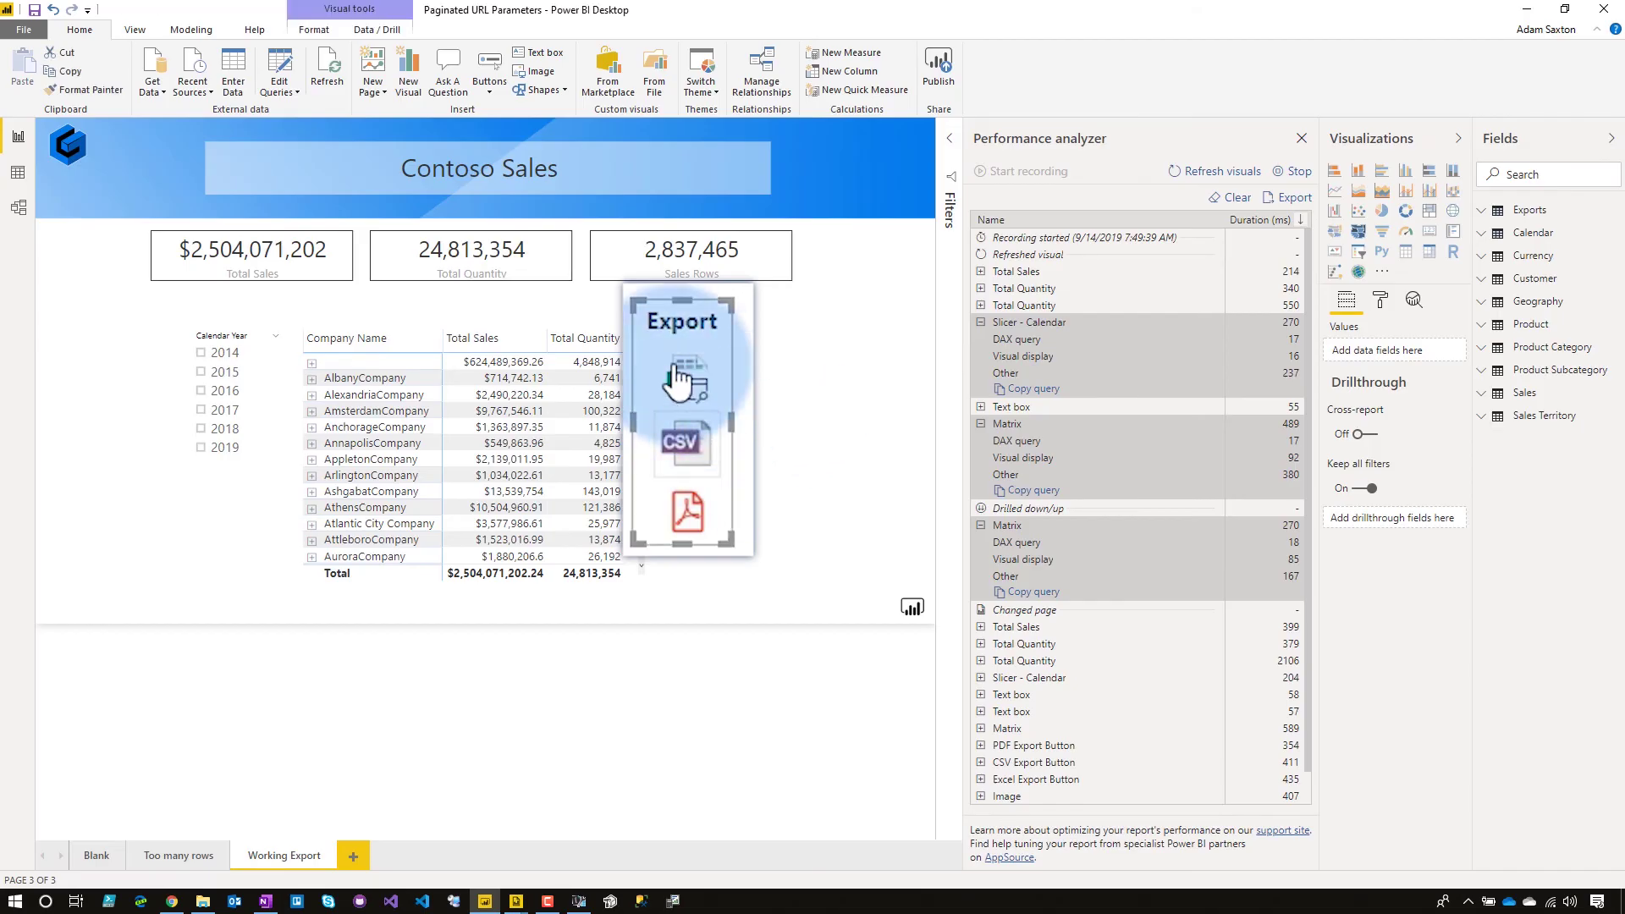
{"action": "left_click", "coordinate": [670, 370]}
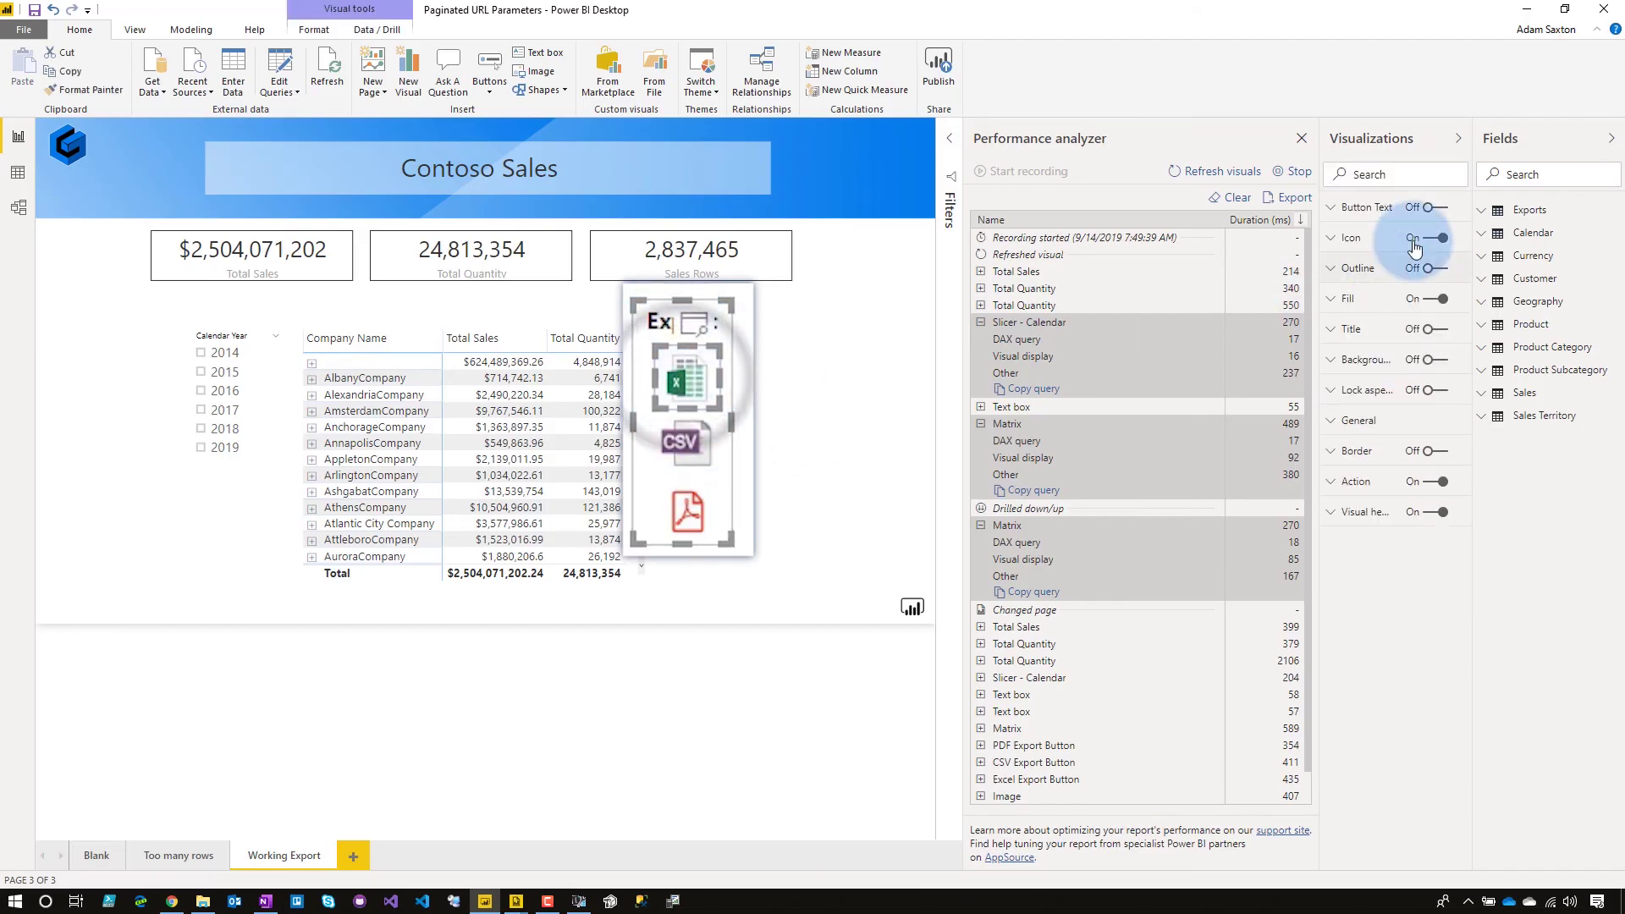
{"action": "left_click", "coordinate": [1301, 137]}
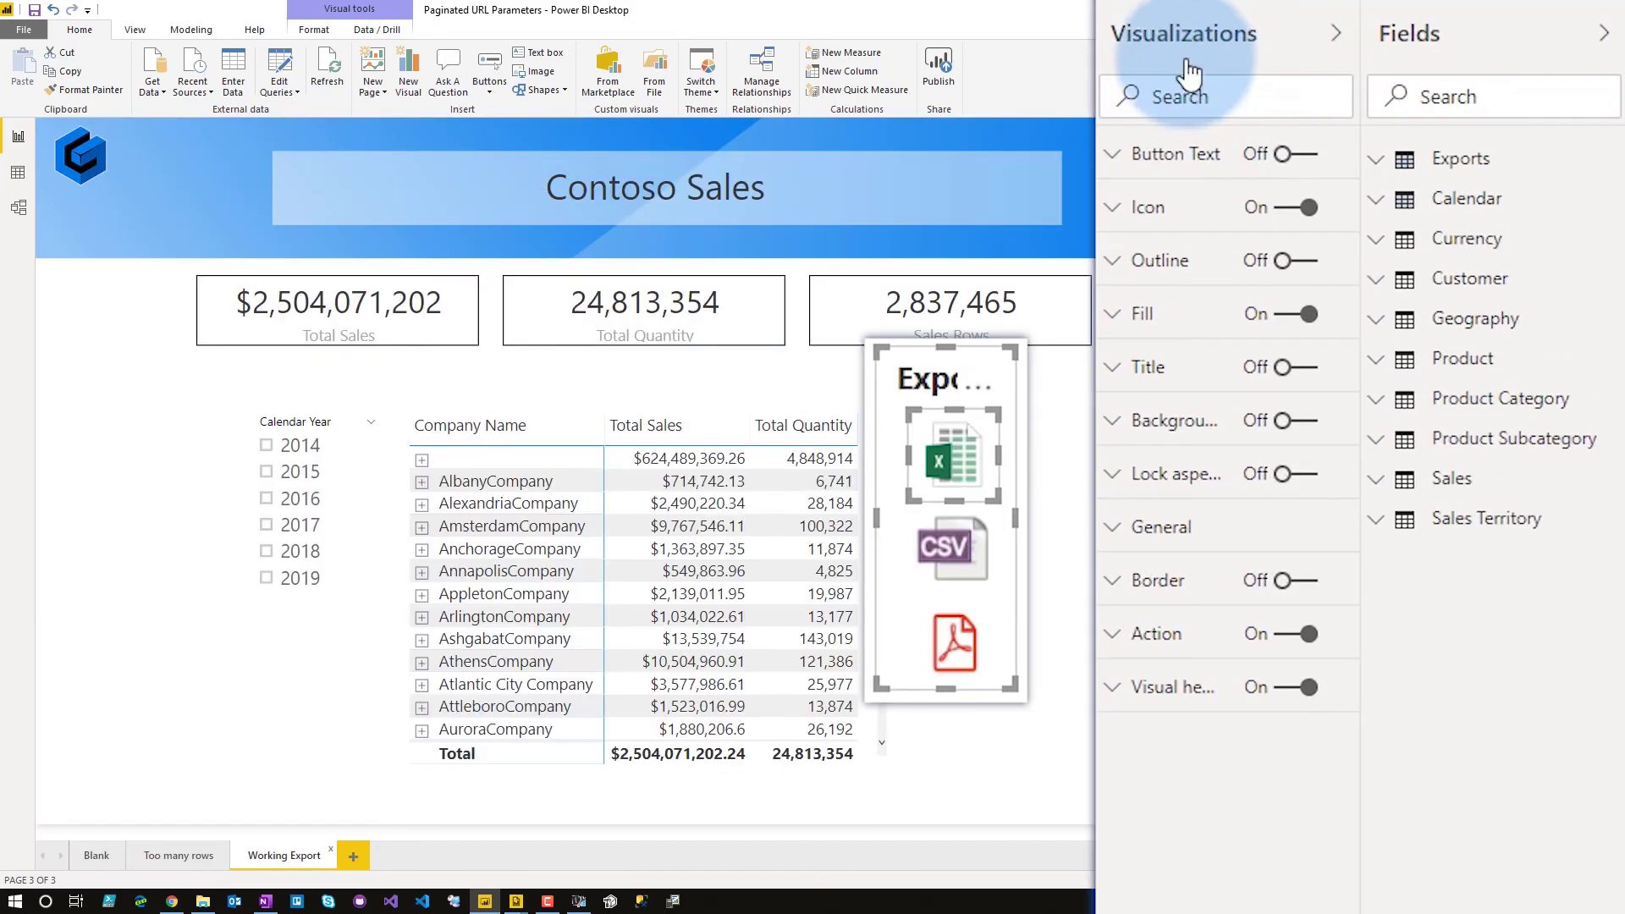
Step: Inspect the conditional formatting of the Excel button's Web URL action to see which field it is based on
{"action": "left_click", "coordinate": [1181, 642]}
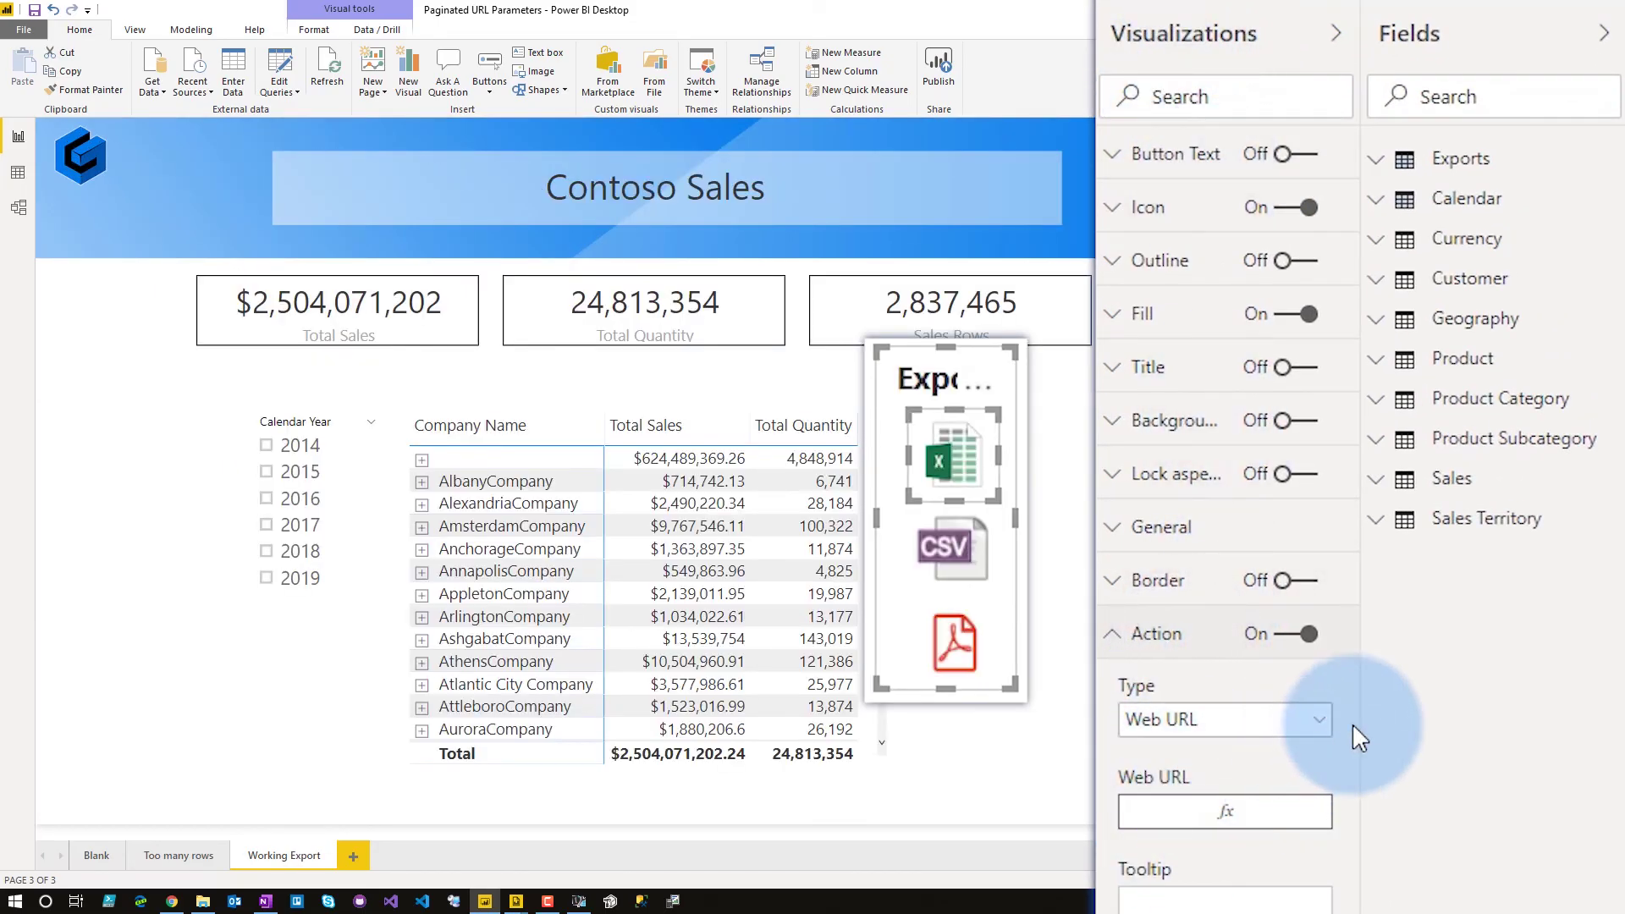
{"action": "mouse_move", "coordinate": [1336, 787]}
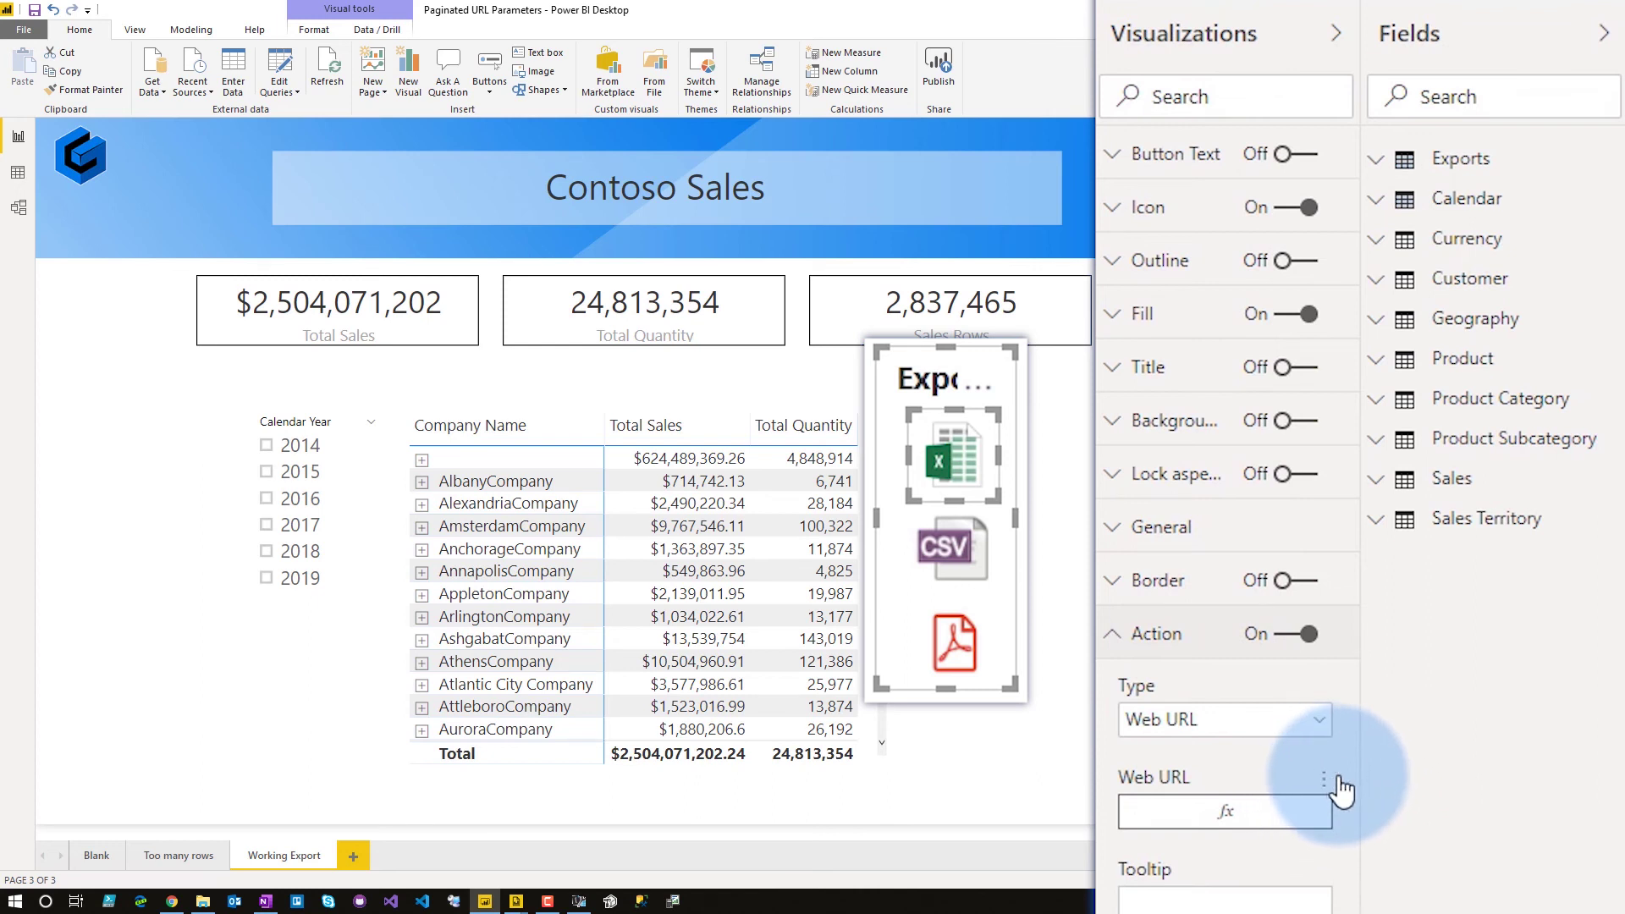
{"action": "left_click", "coordinate": [1326, 780]}
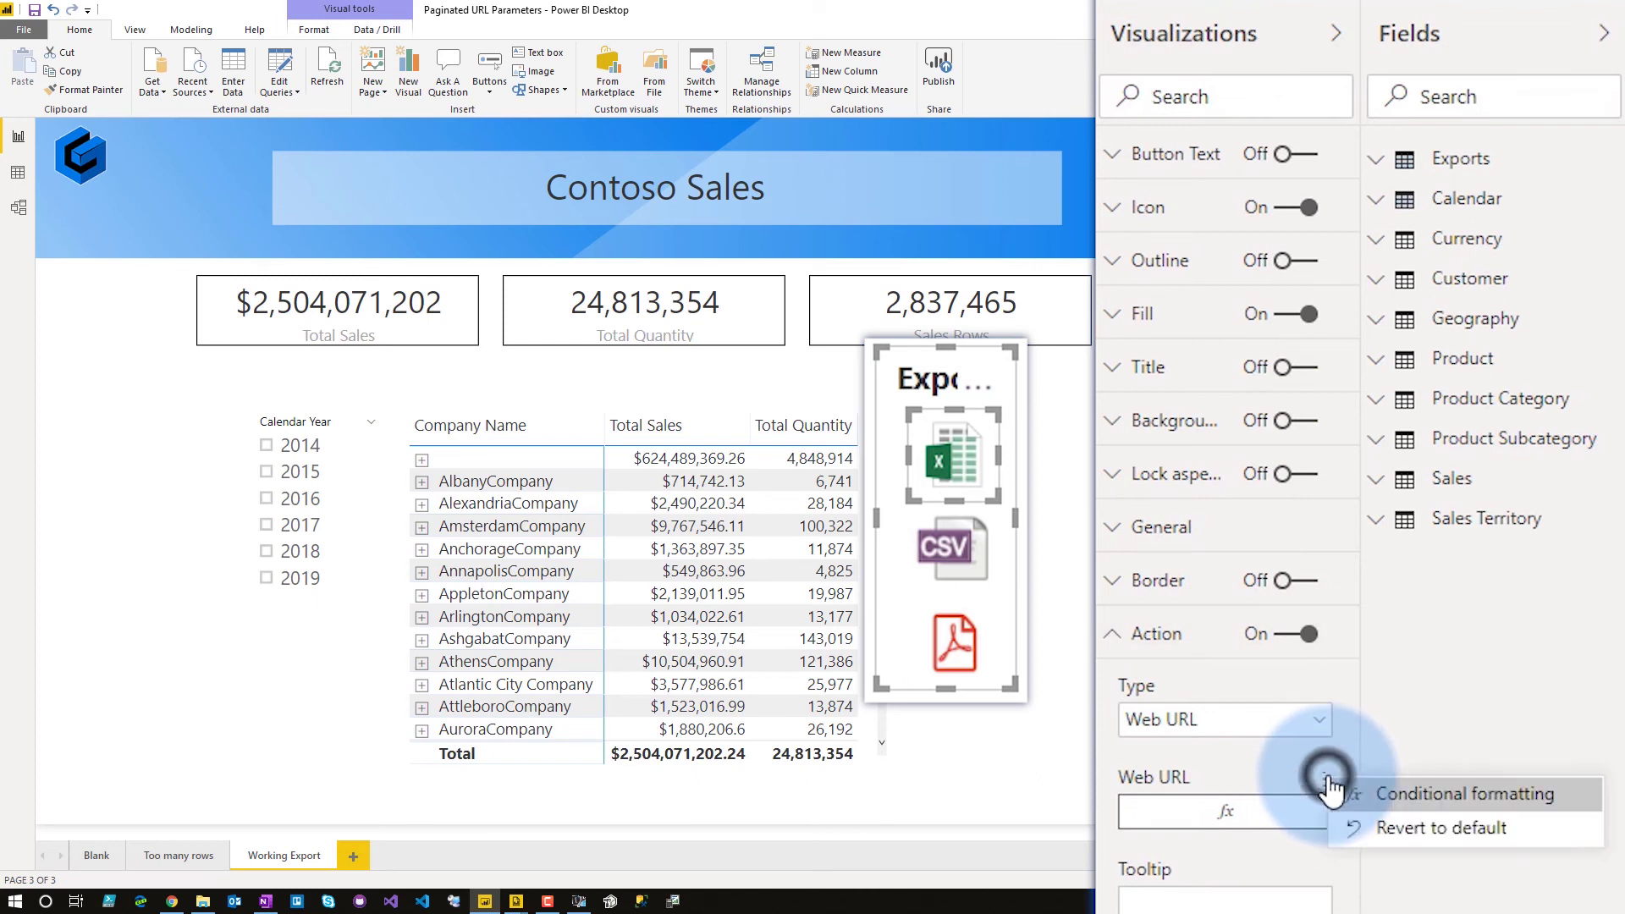
{"action": "left_click", "coordinate": [1426, 802]}
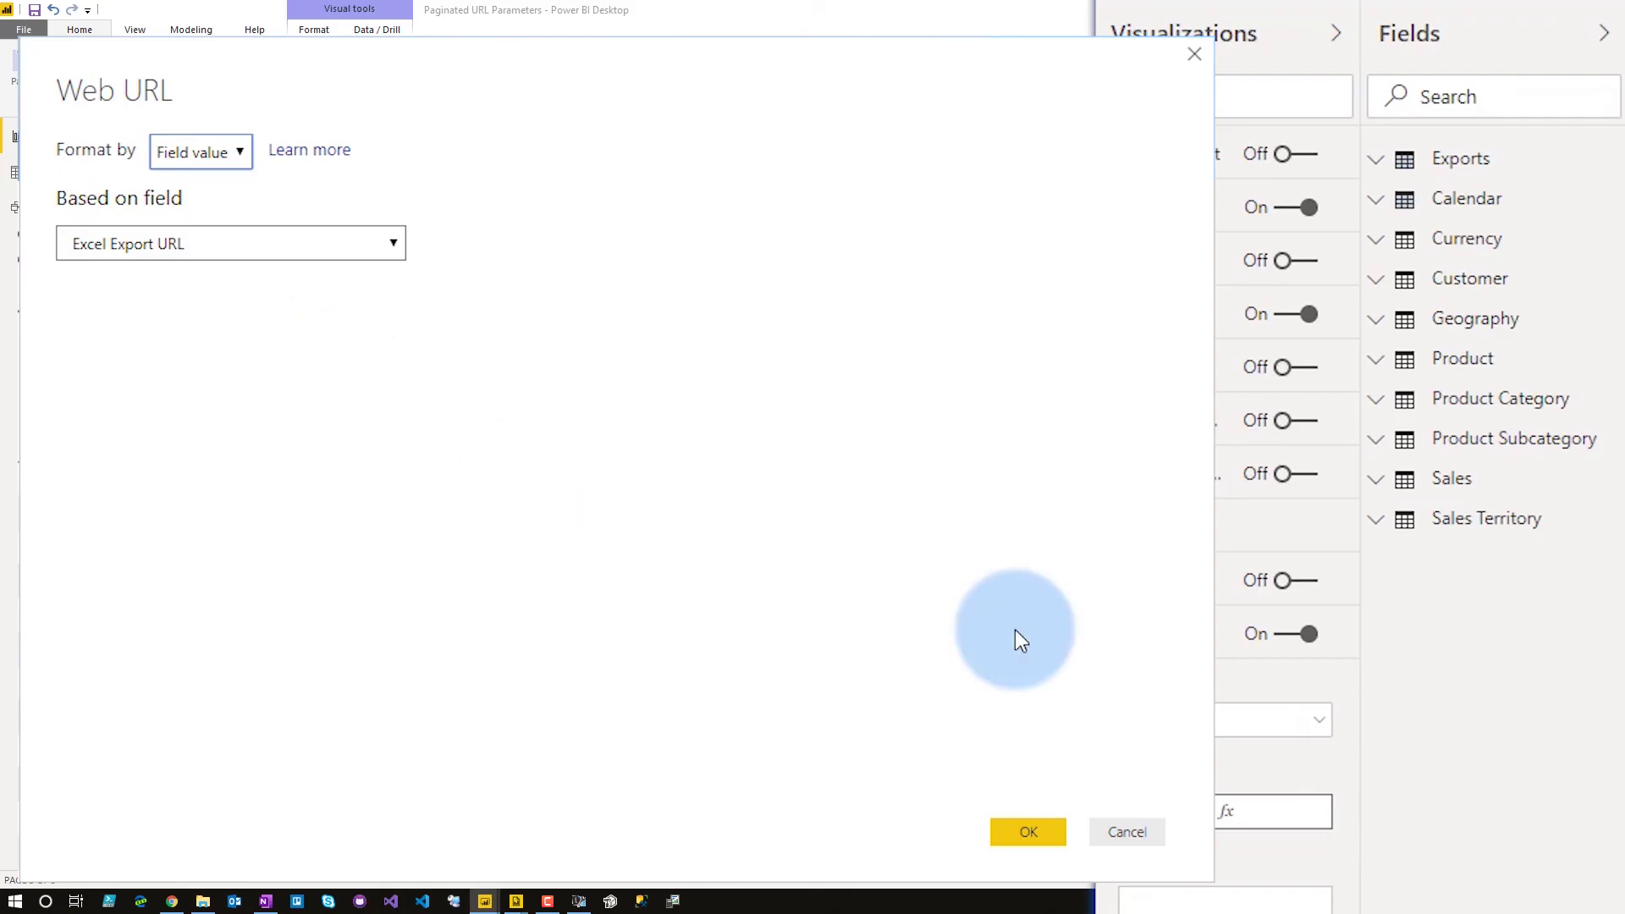
{"action": "left_click", "coordinate": [1127, 834]}
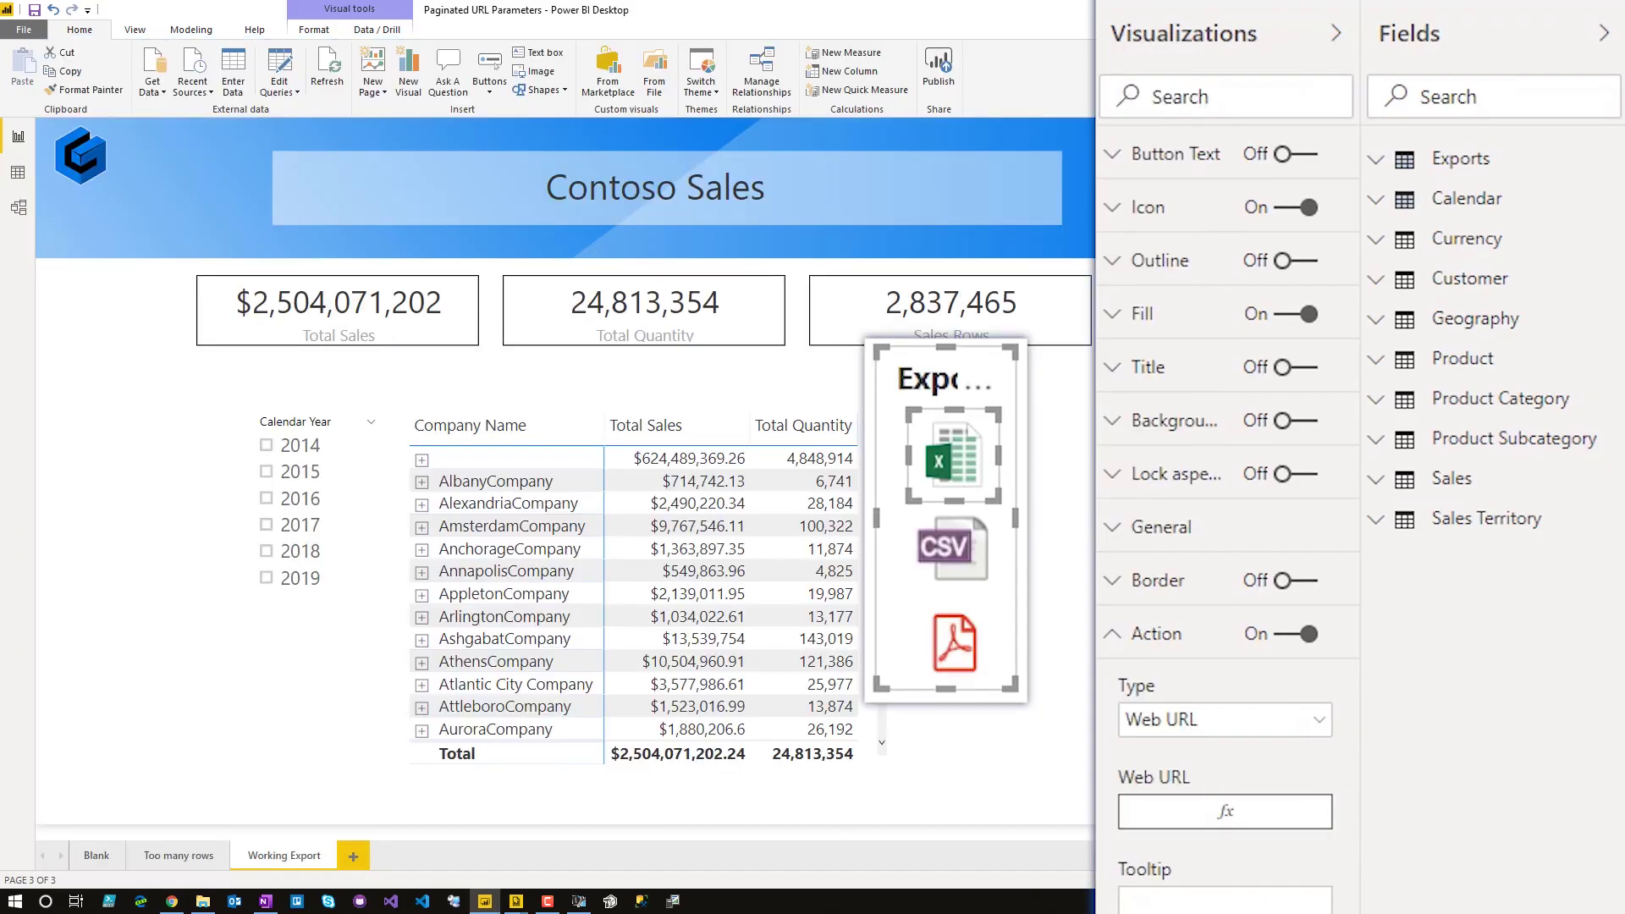
Step: Add the Excel Export URL measure from the Exports table to the page as a card visual
{"action": "left_click", "coordinate": [1376, 161]}
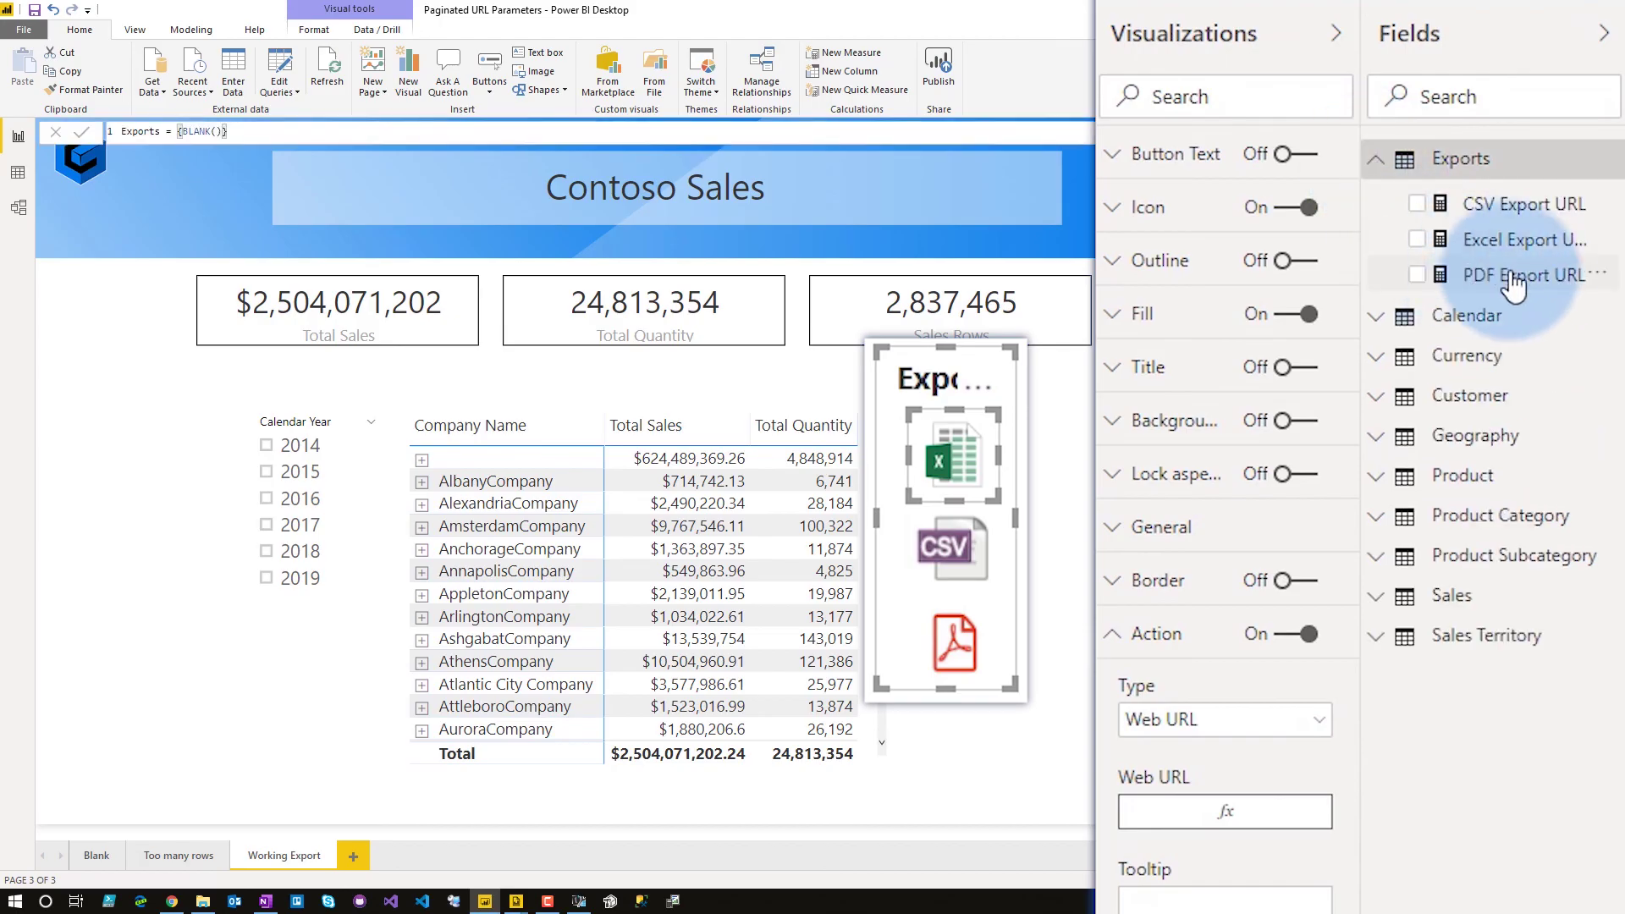
{"action": "left_click_drag", "start_coordinate": [1515, 239], "coordinate": [1062, 631]}
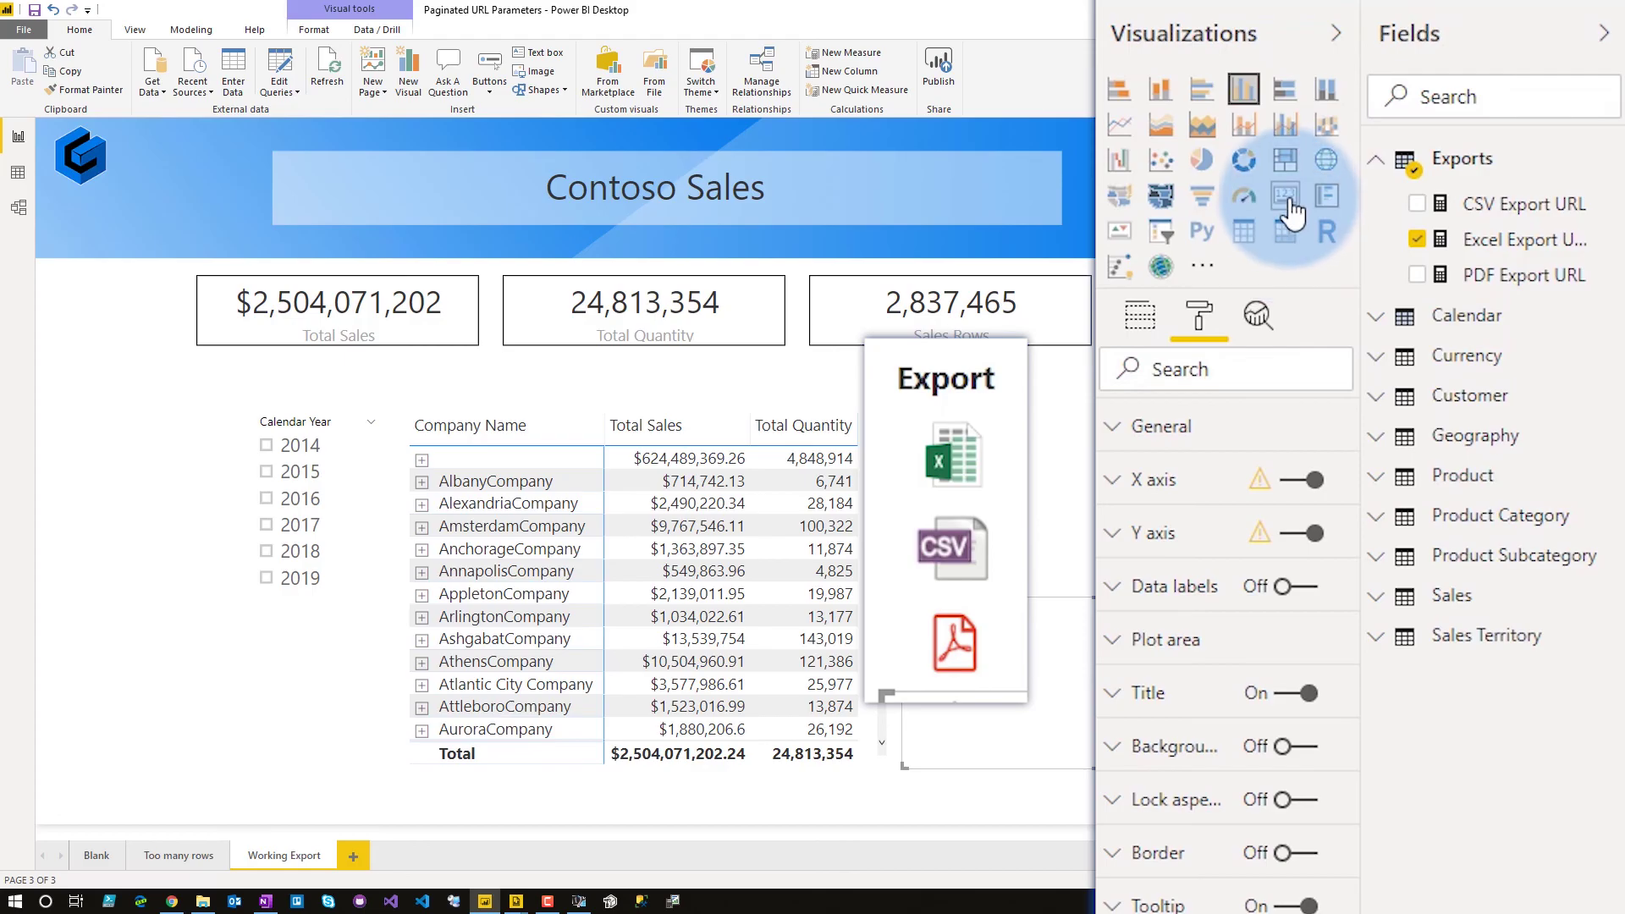
{"action": "left_click", "coordinate": [1287, 201]}
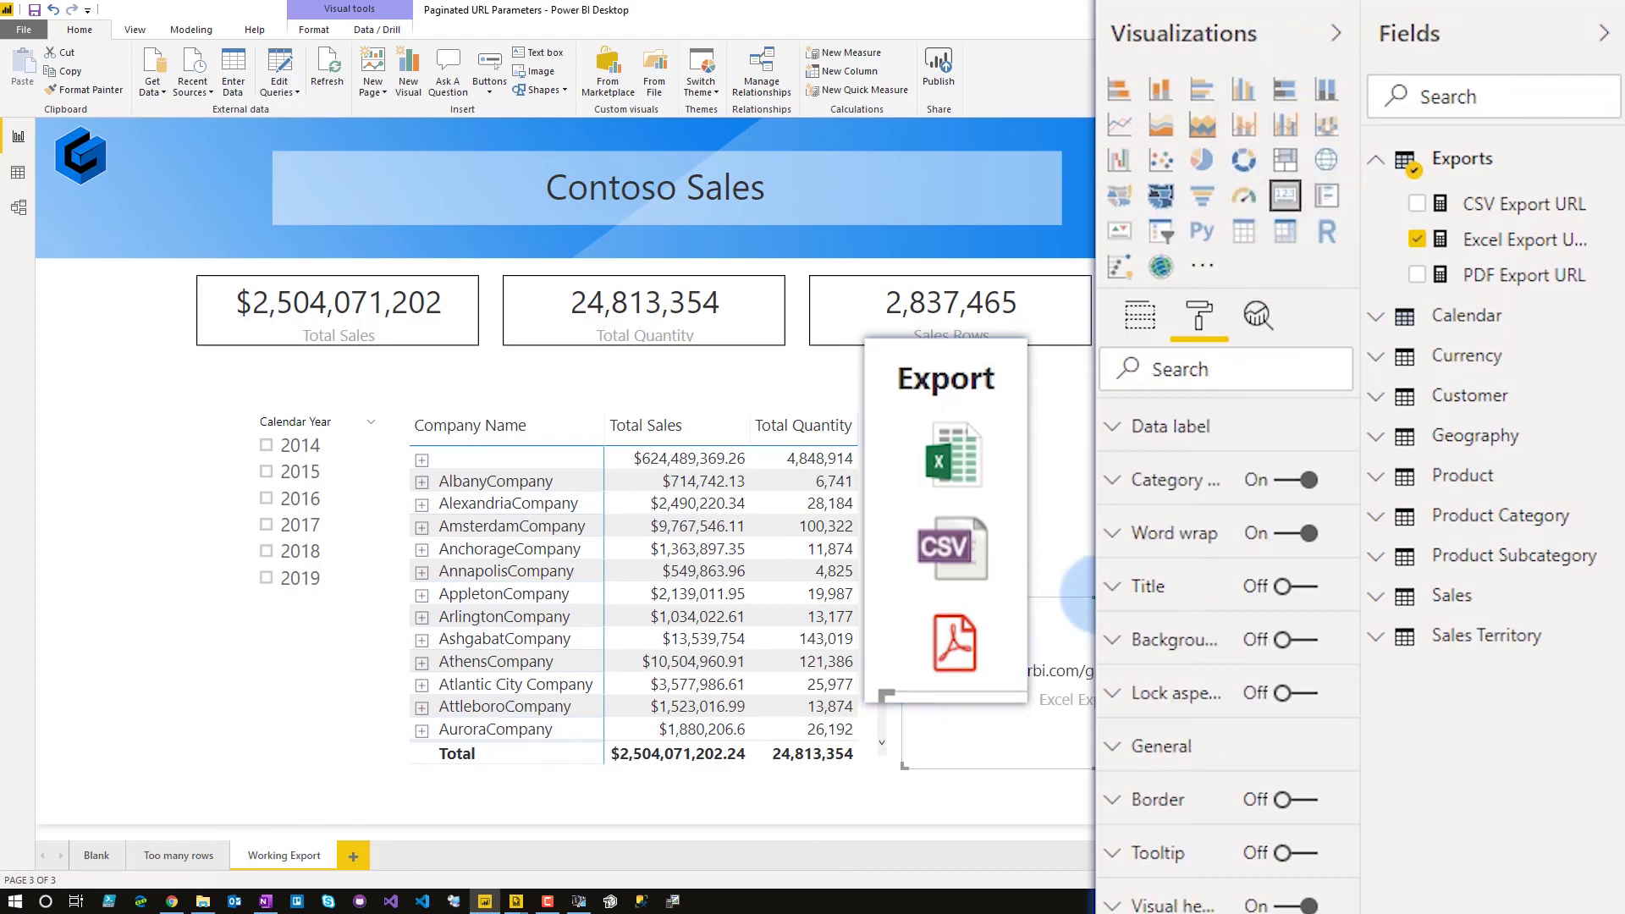
Step: Stretch the Excel Export URL card across the page's lower edge and test its Year parameter by filtering Calendar Year to 2014, followed by 2015
{"action": "left_click_drag", "start_coordinate": [1093, 597], "coordinate": [1058, 855]}
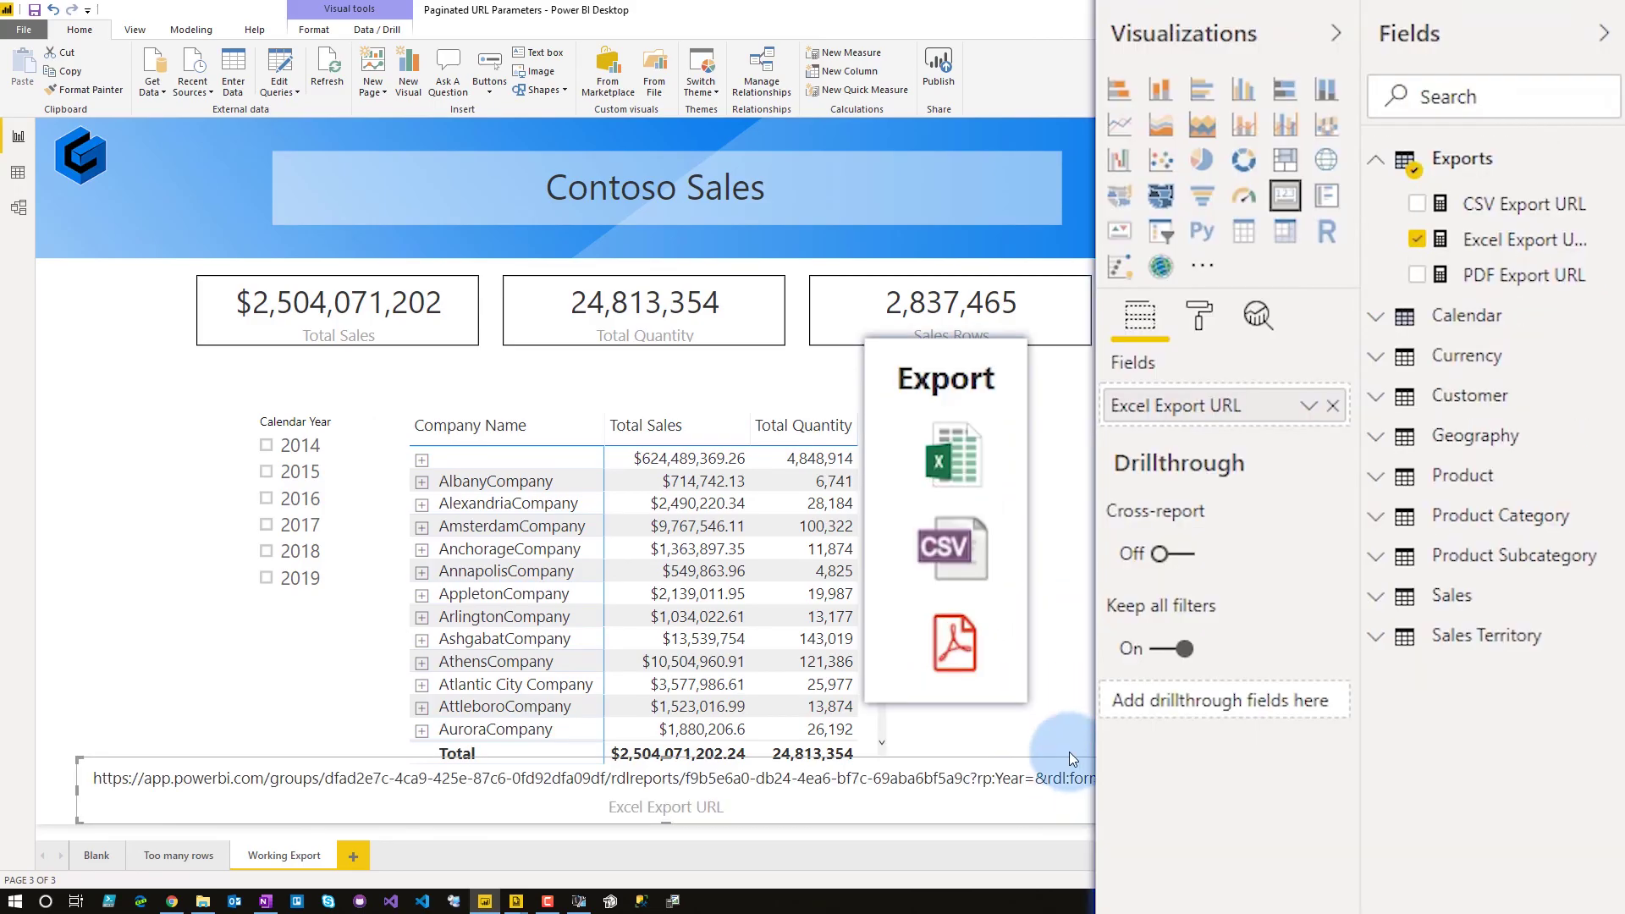
{"action": "left_click", "coordinate": [281, 448]}
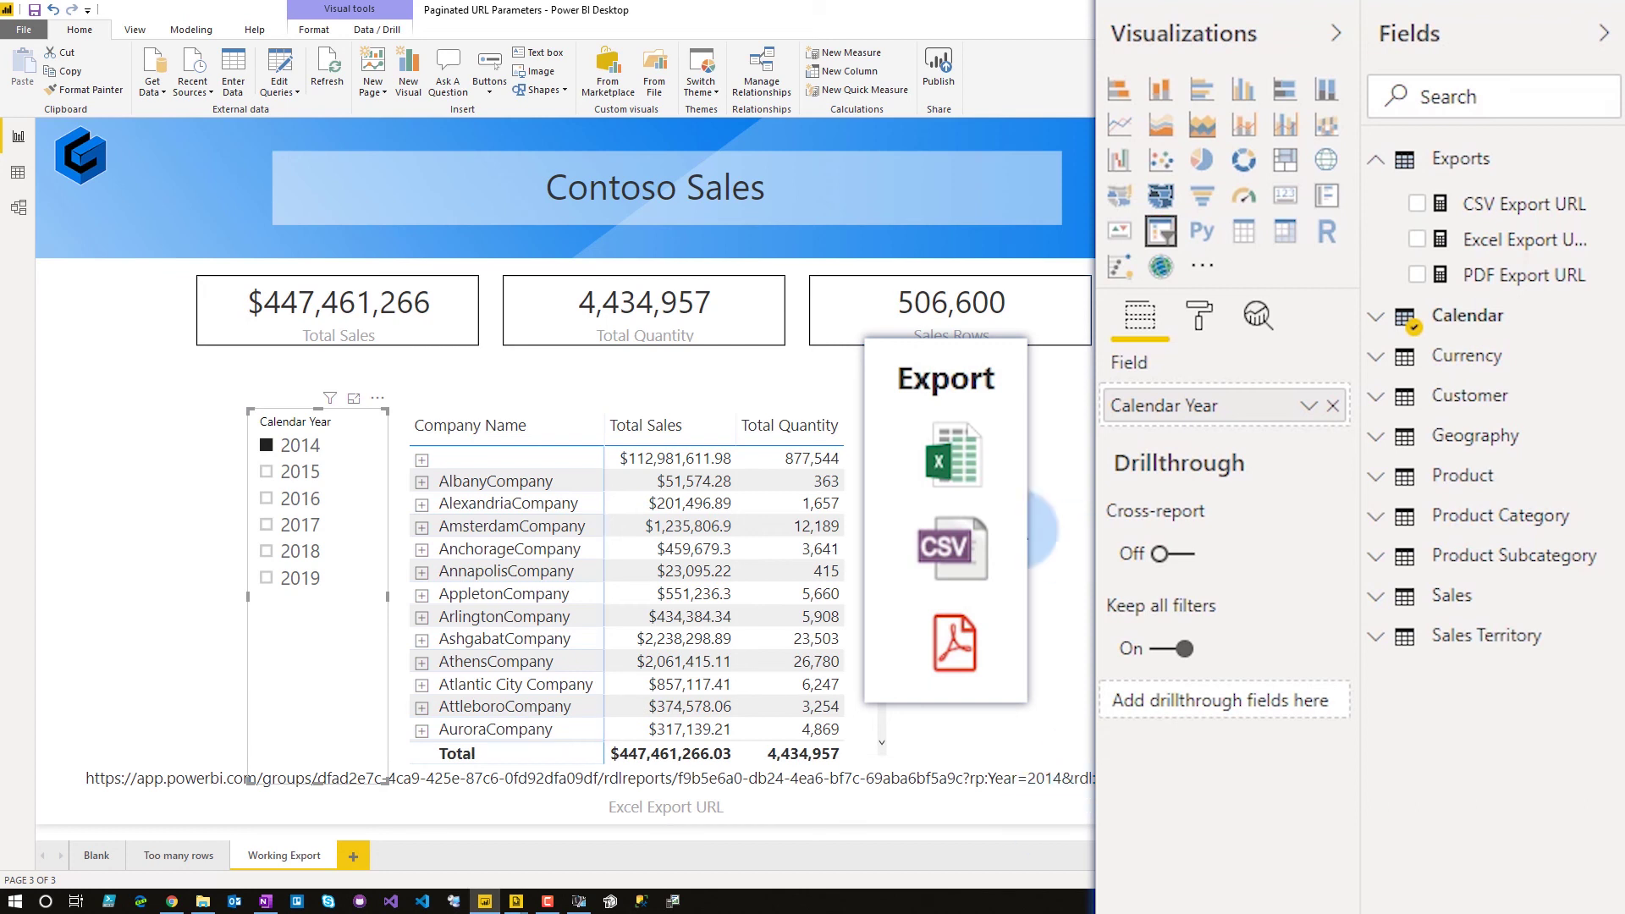
{"action": "left_click", "coordinate": [289, 479]}
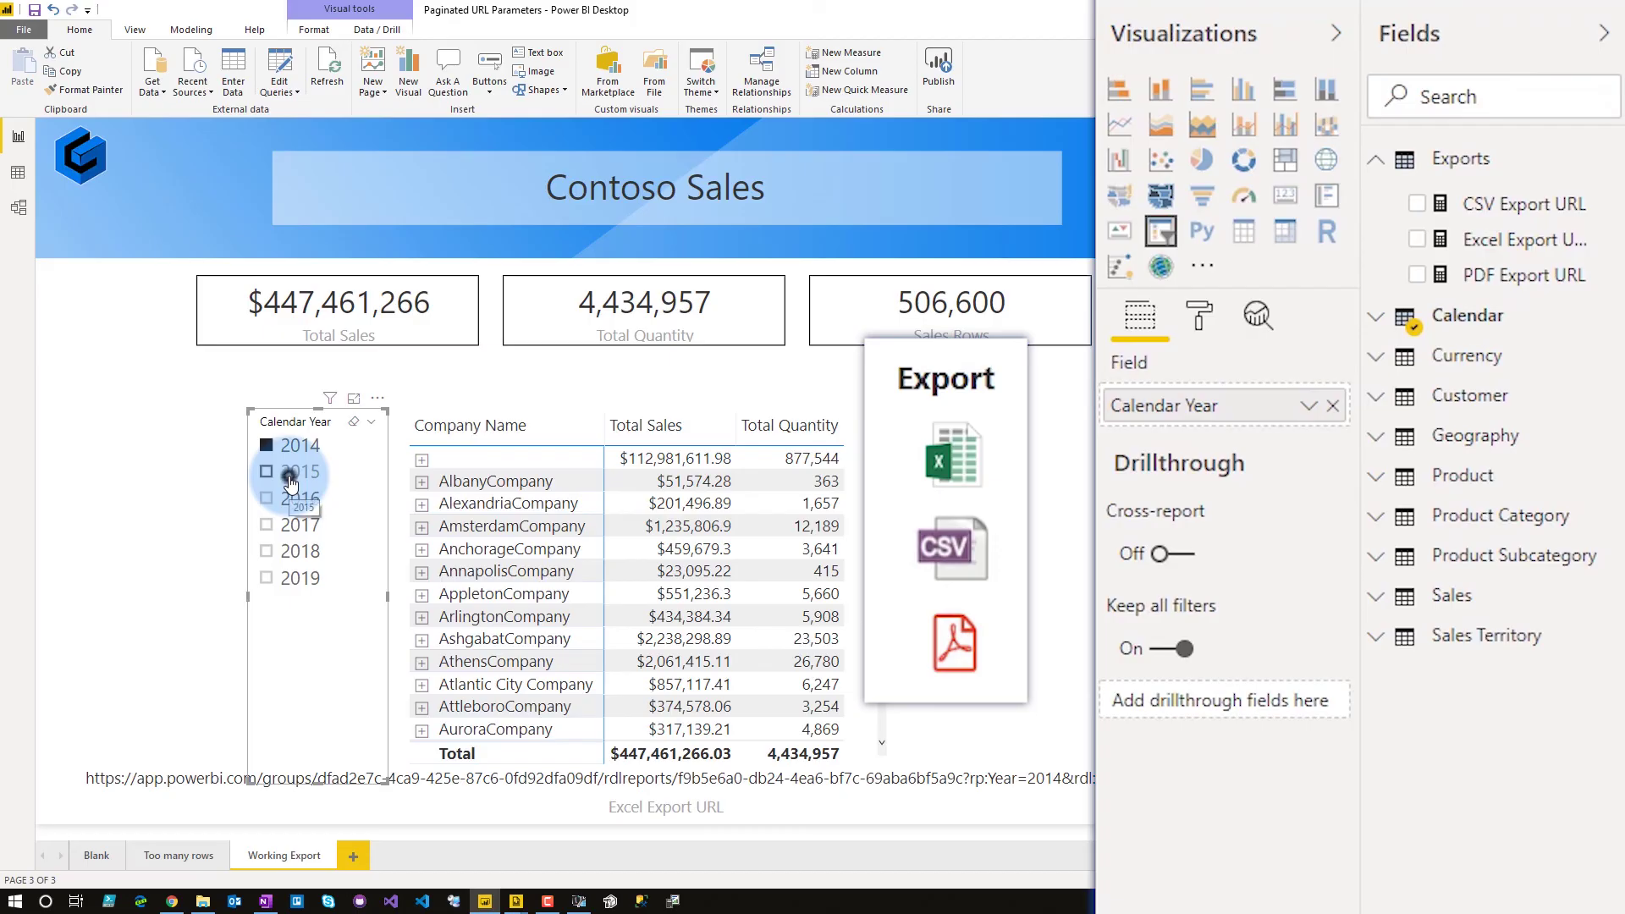
{"action": "left_click", "coordinate": [289, 483]}
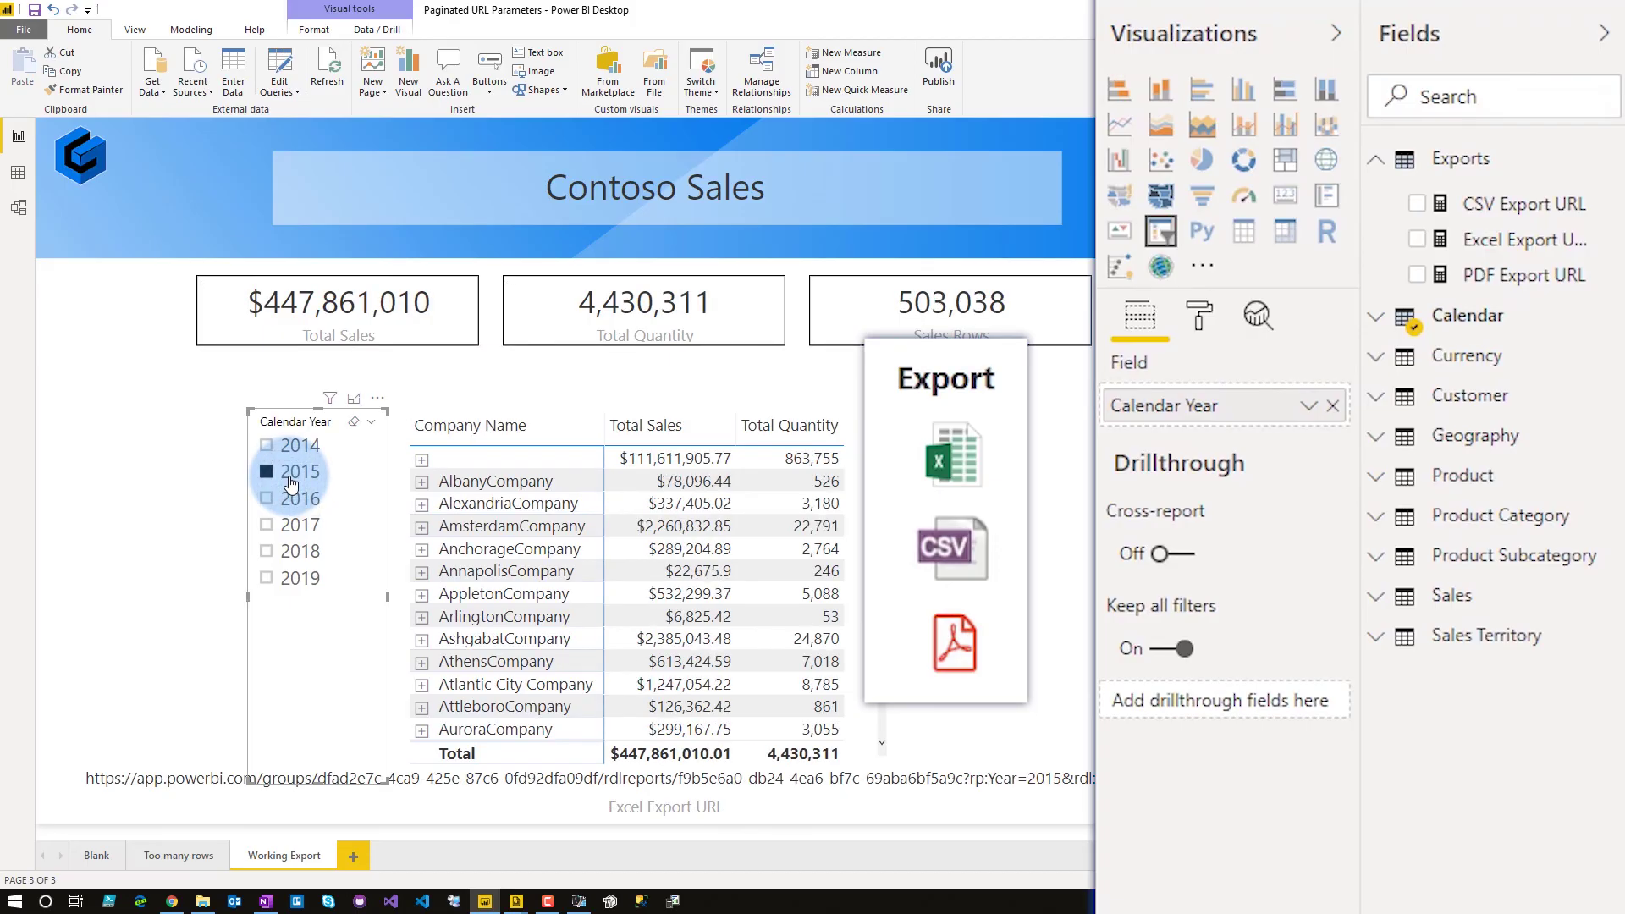
Step: Delete the Excel Export URL card from the Working Export page
{"action": "left_click", "coordinate": [130, 807]}
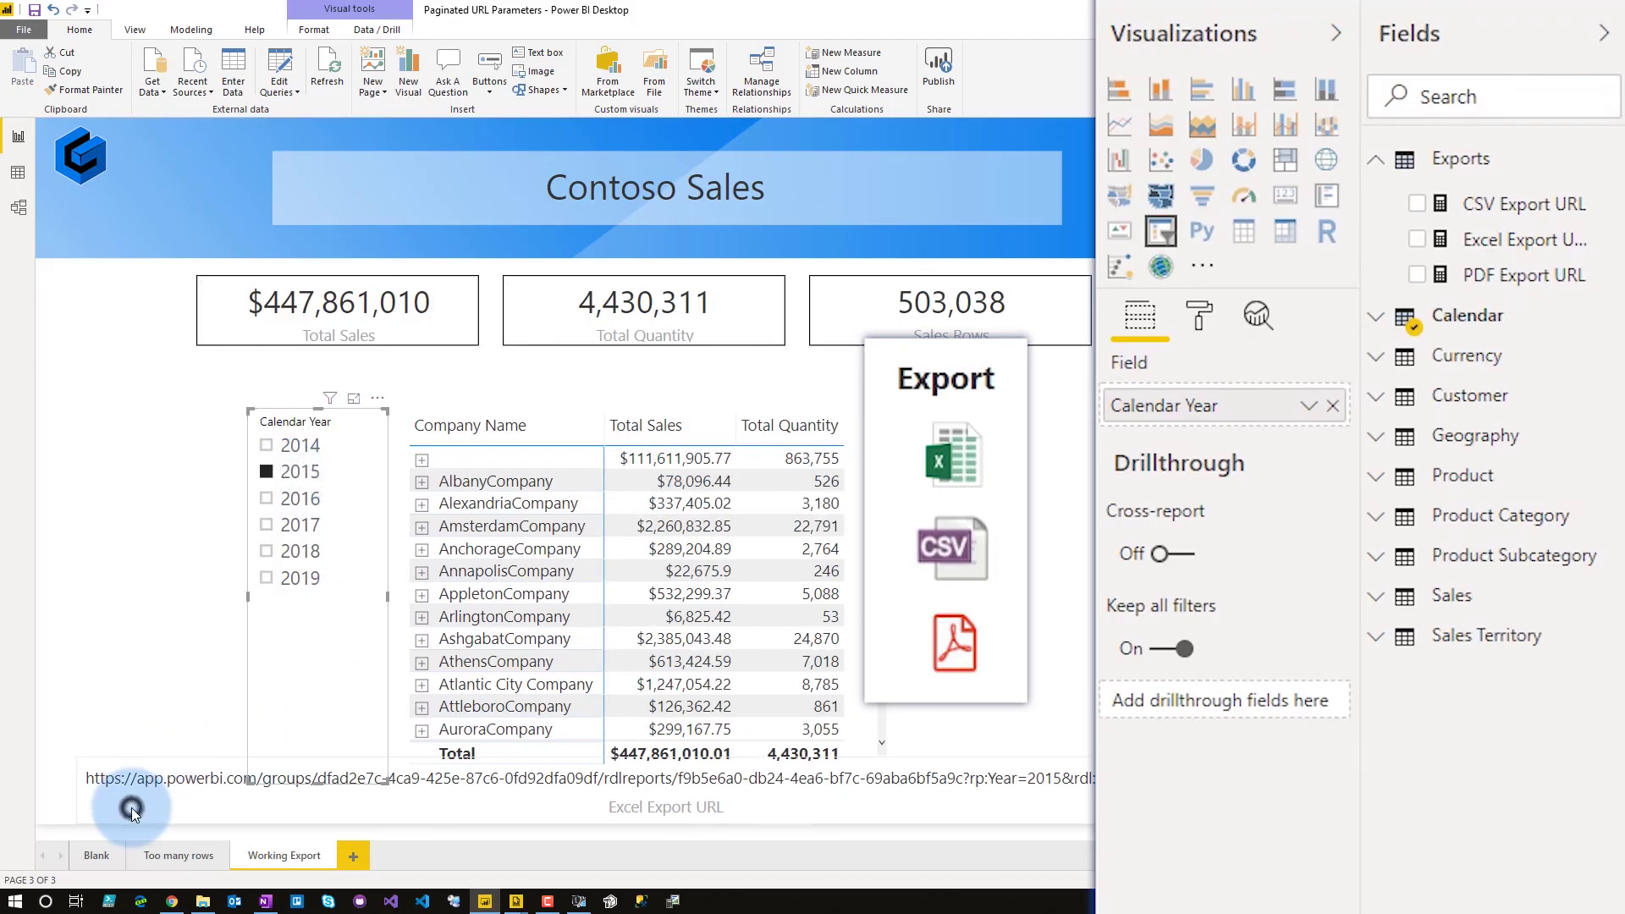
{"action": "key", "text": "Delete"}
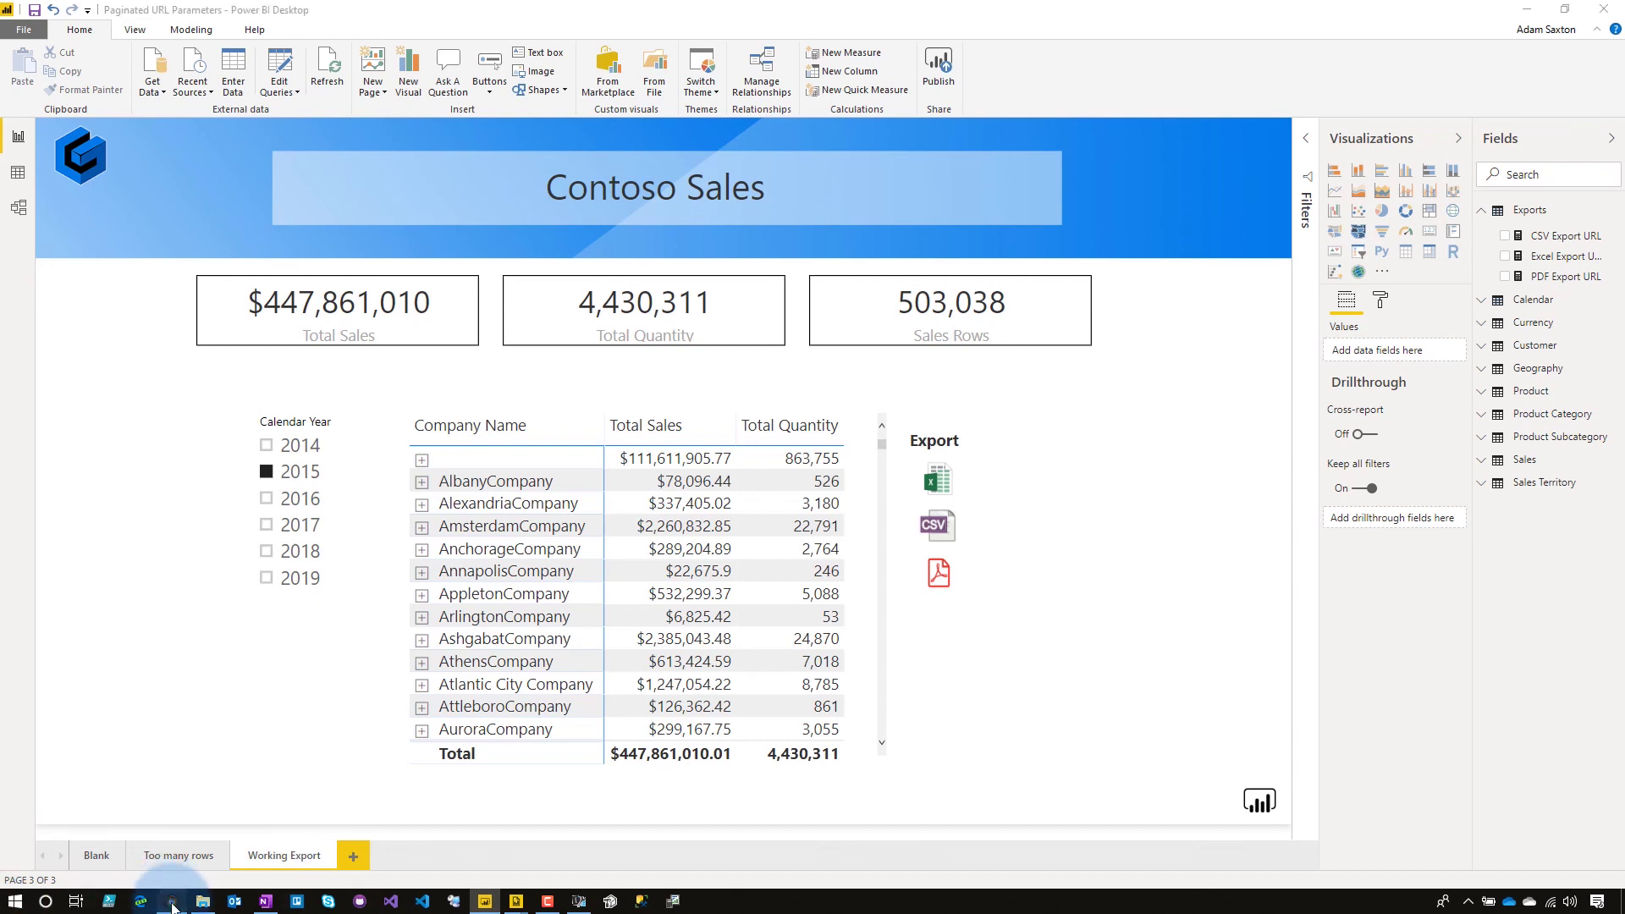
Step: Switch to Chrome, close the Sales Data by Company paginated report, and launch the CSV export from the published Working Export page
{"action": "left_click", "coordinate": [172, 902]}
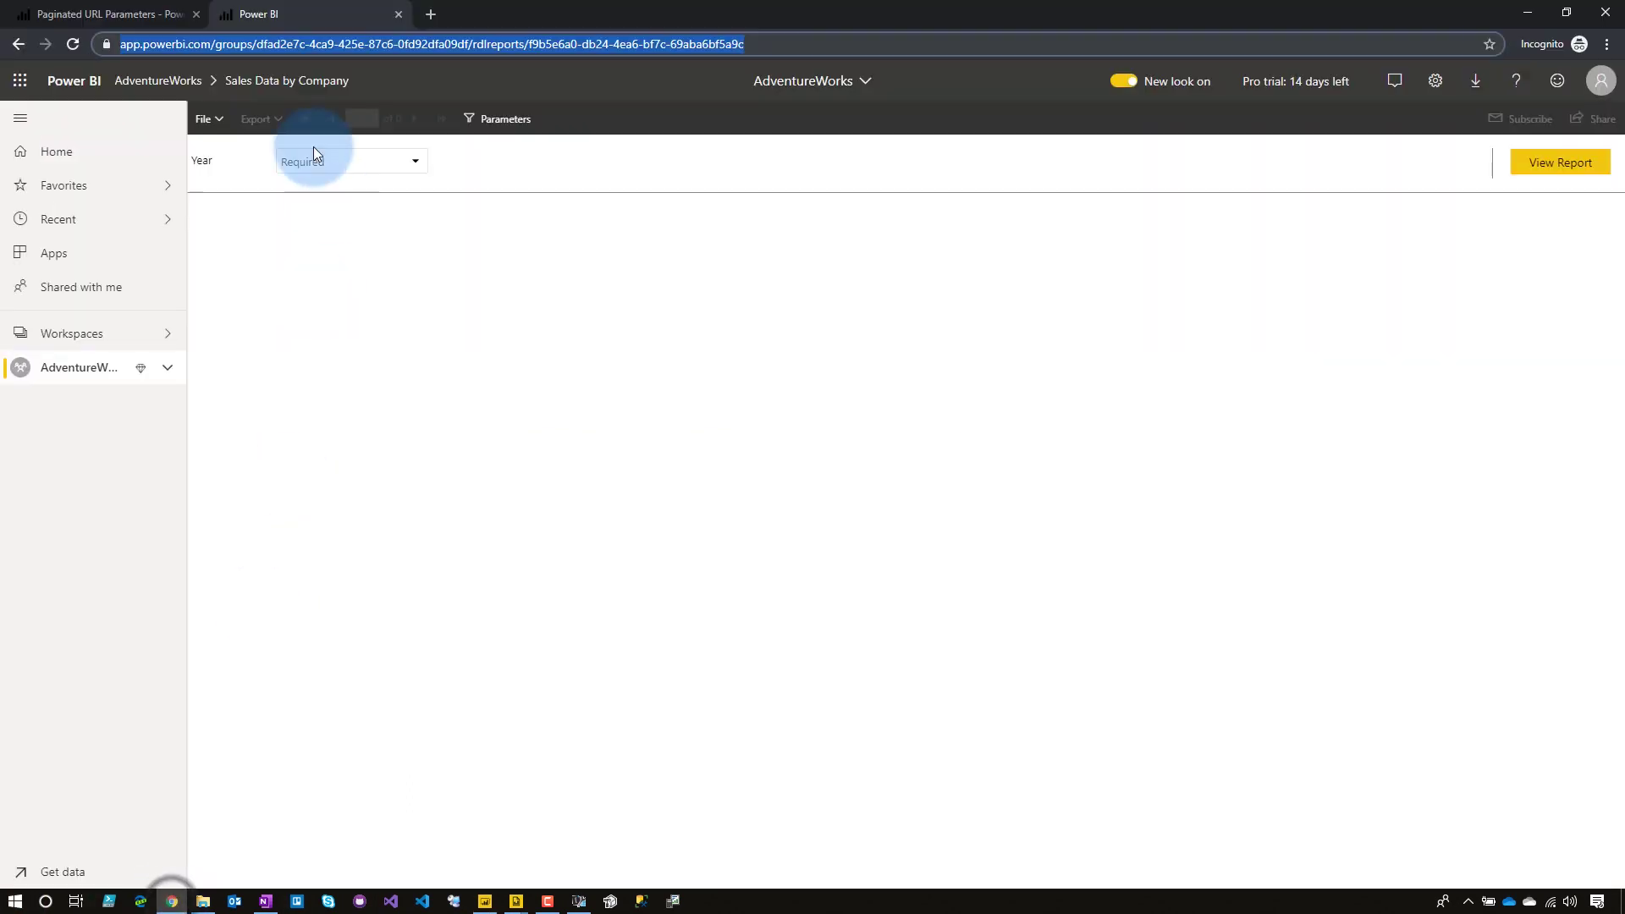
{"action": "left_click", "coordinate": [399, 15]}
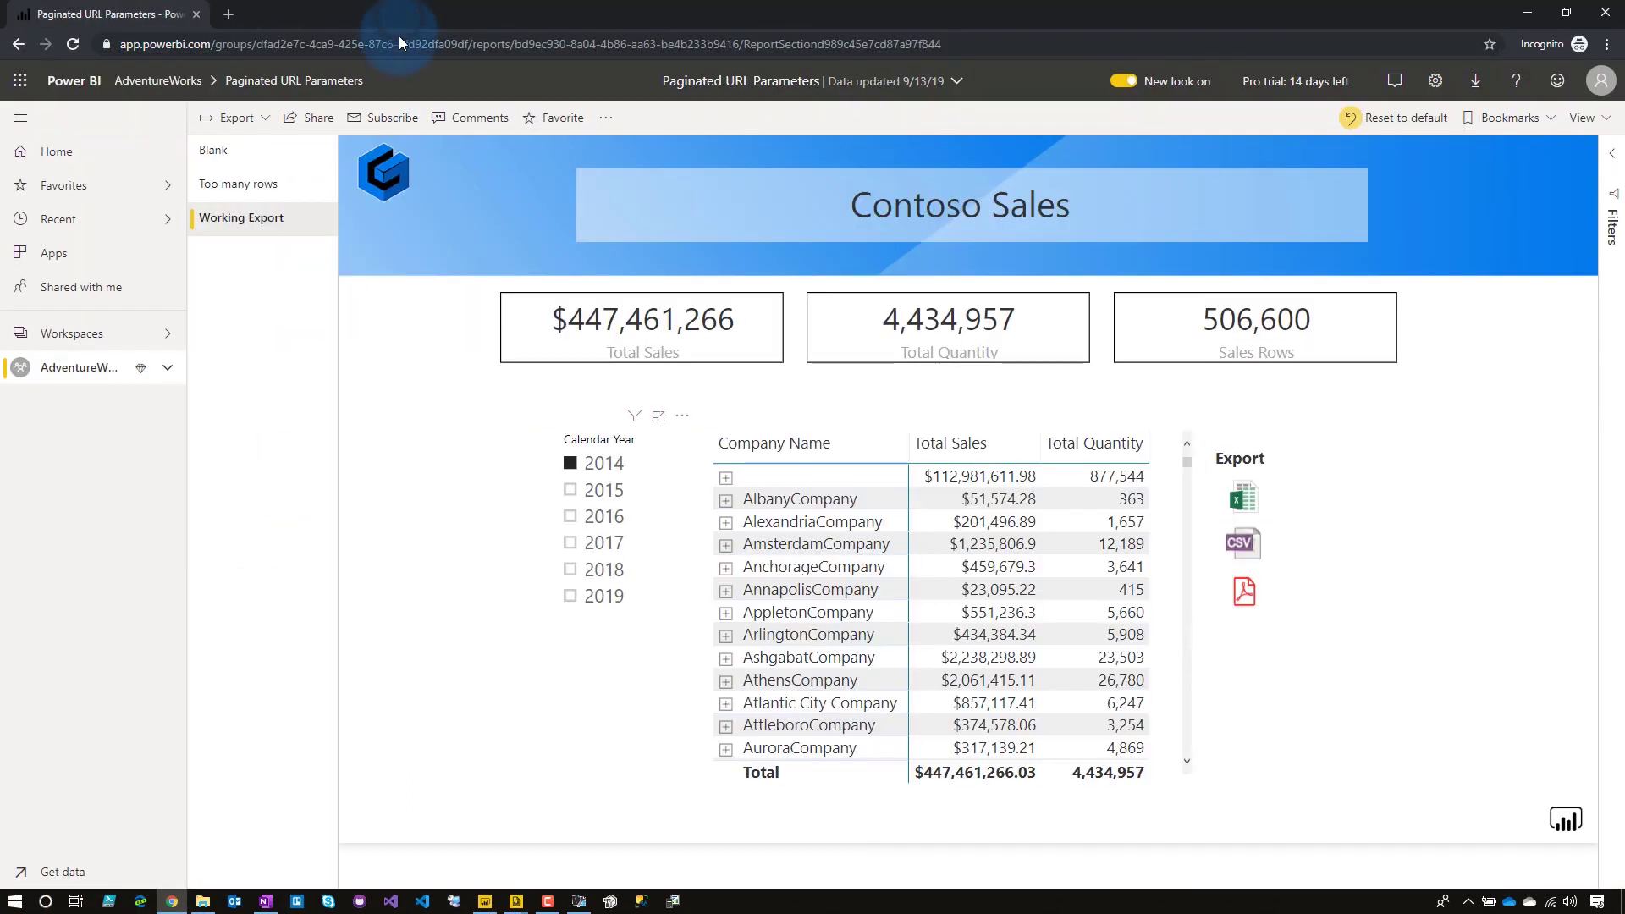
{"action": "left_click", "coordinate": [1244, 551]}
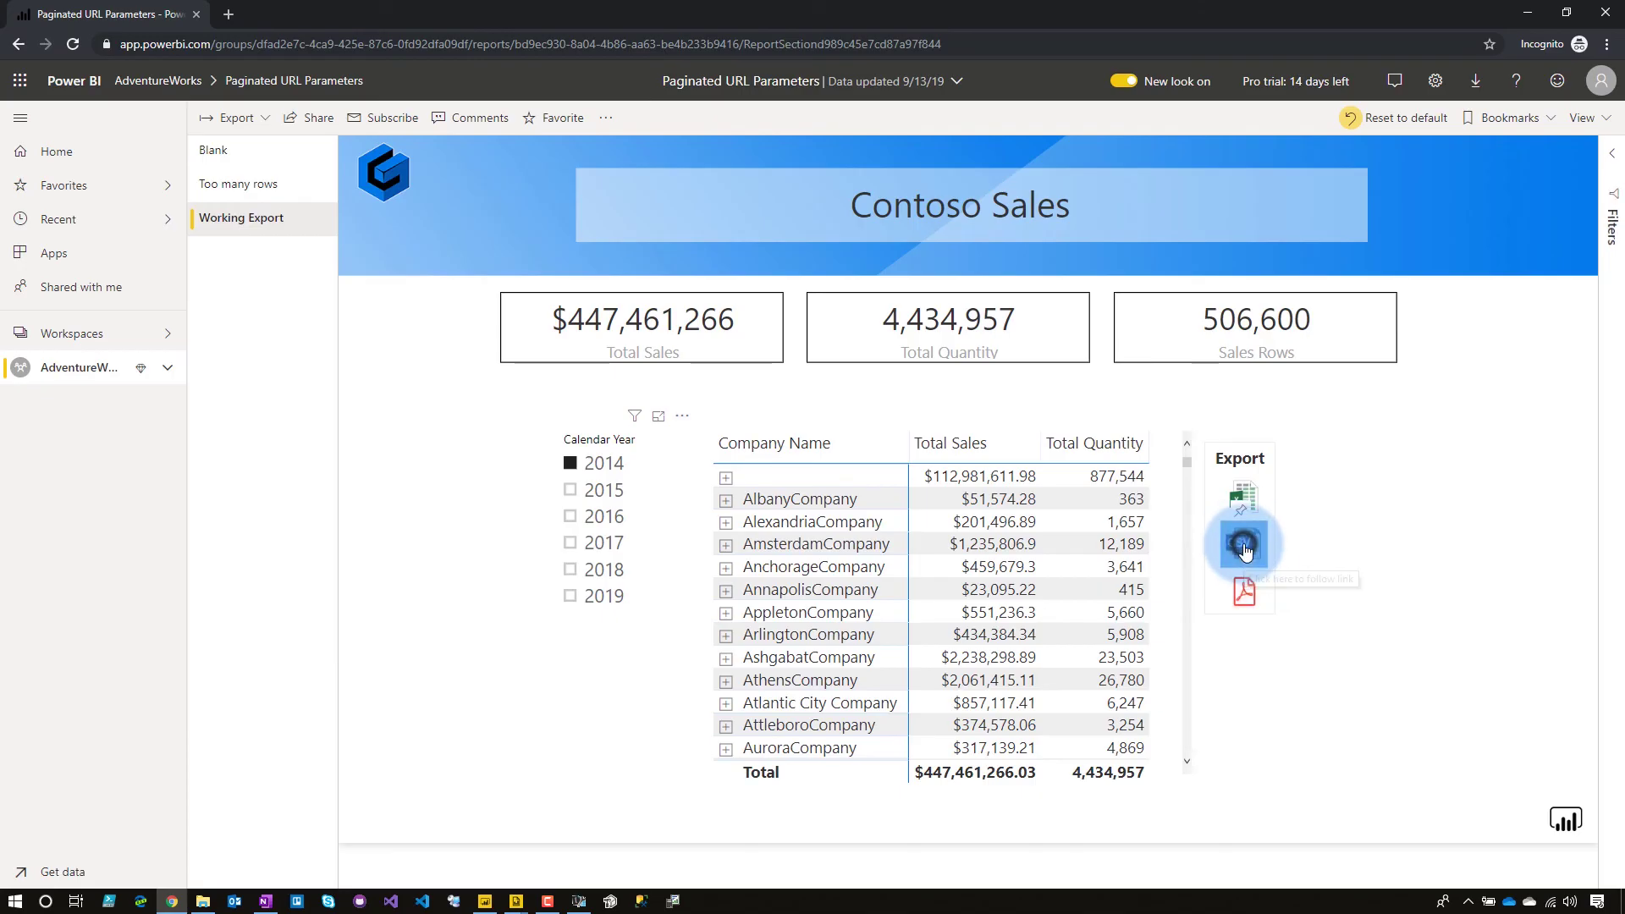